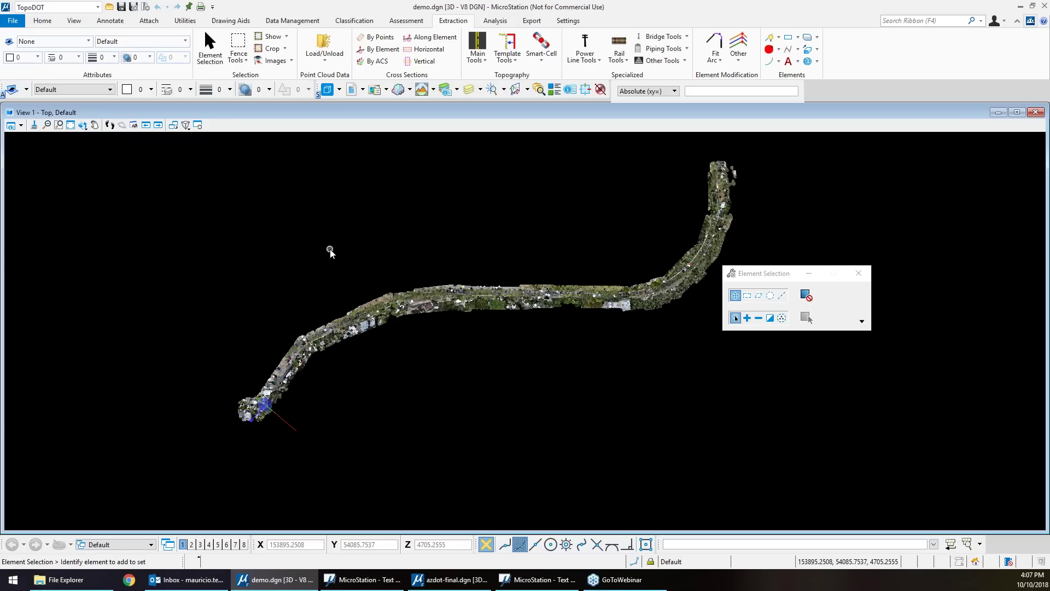
# Examine the full extent of the road corridor point cloud in plan view, including its southwestern end.
pyautogui.moveTo(375, 264); pyautogui.dragTo(369, 273, button='middle')
pyautogui.rightClick(376, 280)
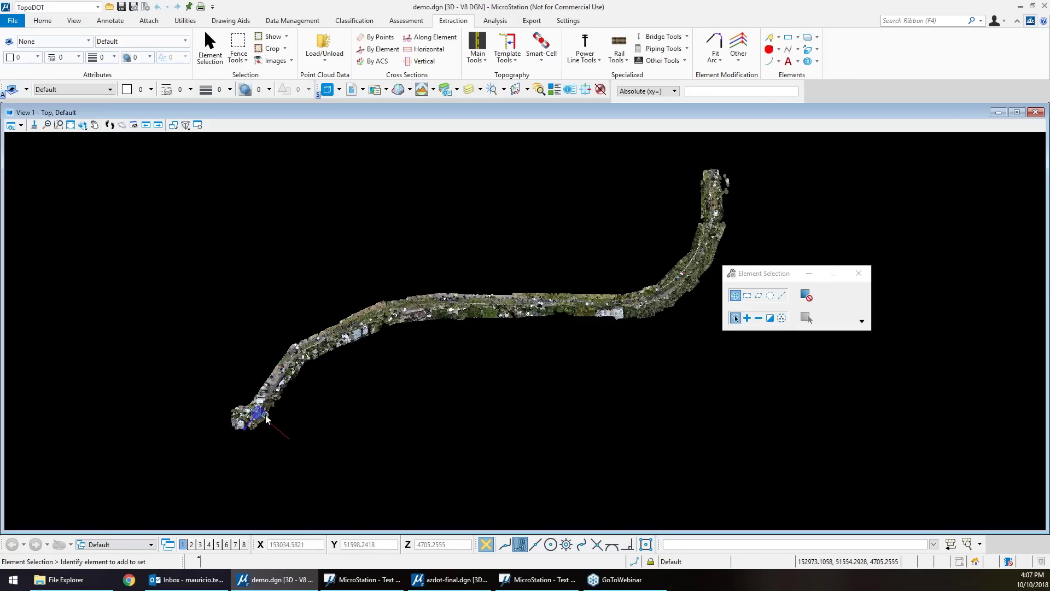
pyautogui.scroll(2, 252, 420)
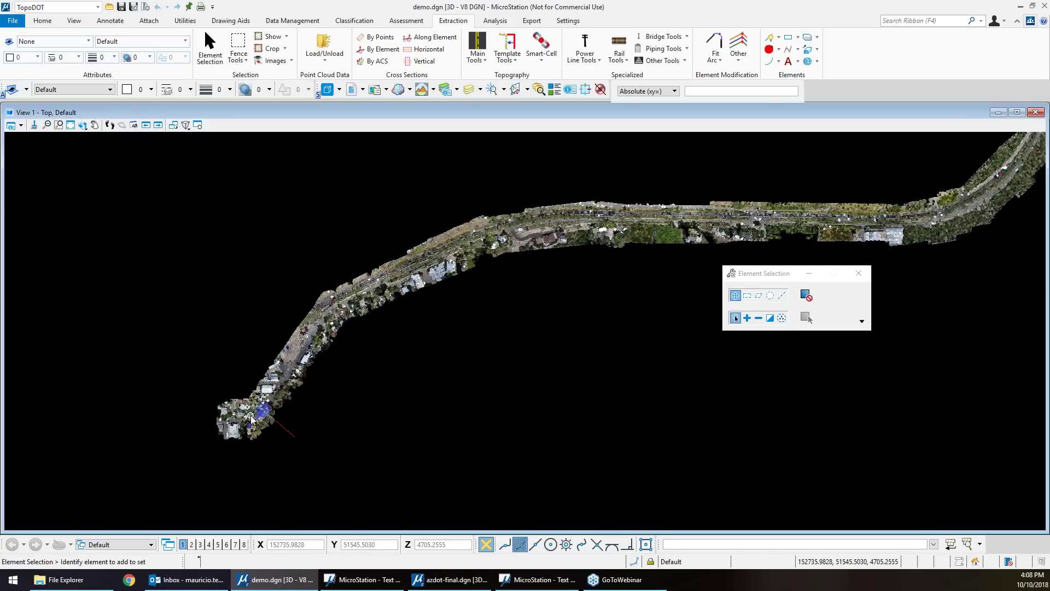
pyautogui.scroll(1, 252, 420)
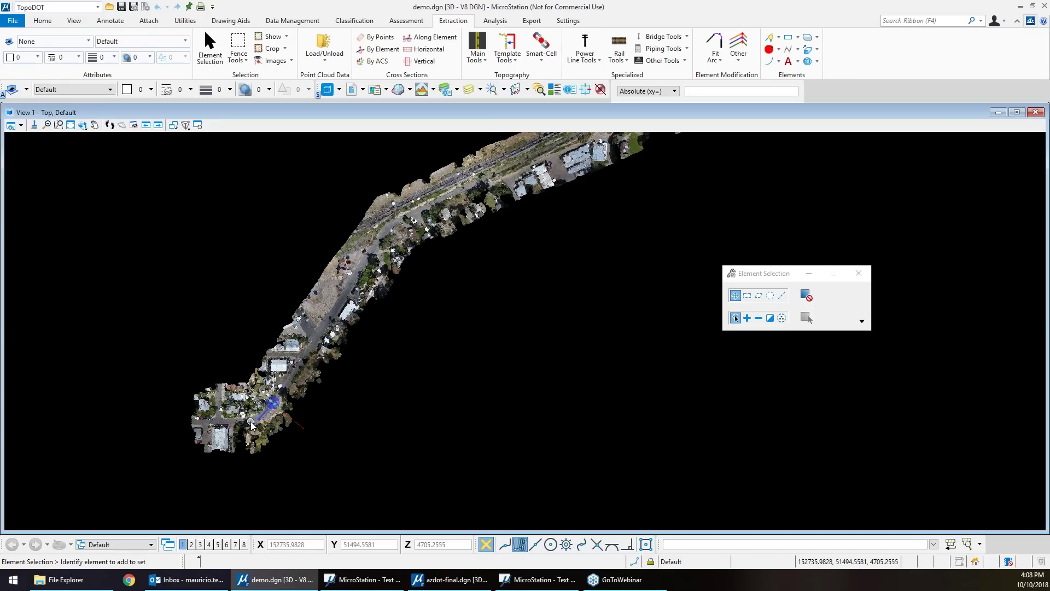
pyautogui.moveTo(331, 359); pyautogui.dragTo(257, 409, button='middle')
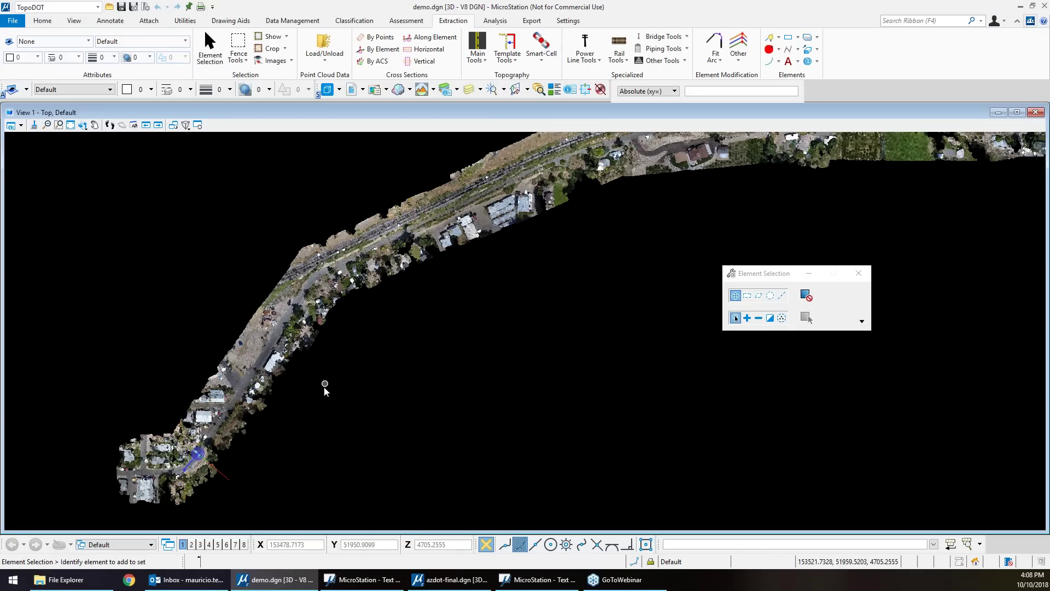
pyautogui.scroll(-2, 296, 399)
pyautogui.moveTo(375, 411); pyautogui.dragTo(330, 422, button='middle')
pyautogui.scroll(-2, 330, 422)
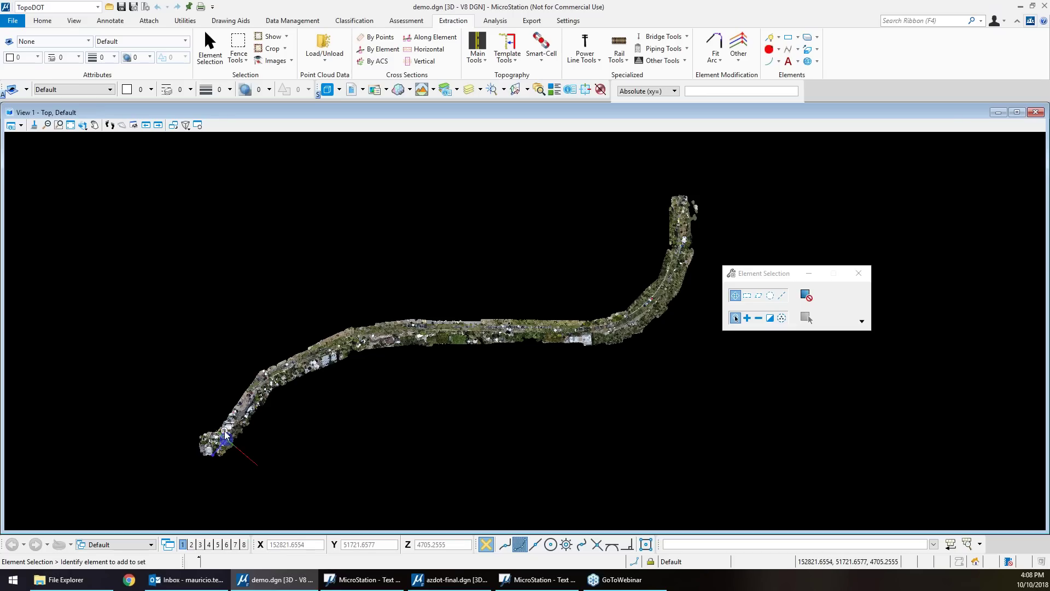
# Inspect the colored point cloud up close around the large metal-roofed building, its parking lot and the adjoining street.
pyautogui.scroll(2, 225, 435)
pyautogui.scroll(4, 227, 439)
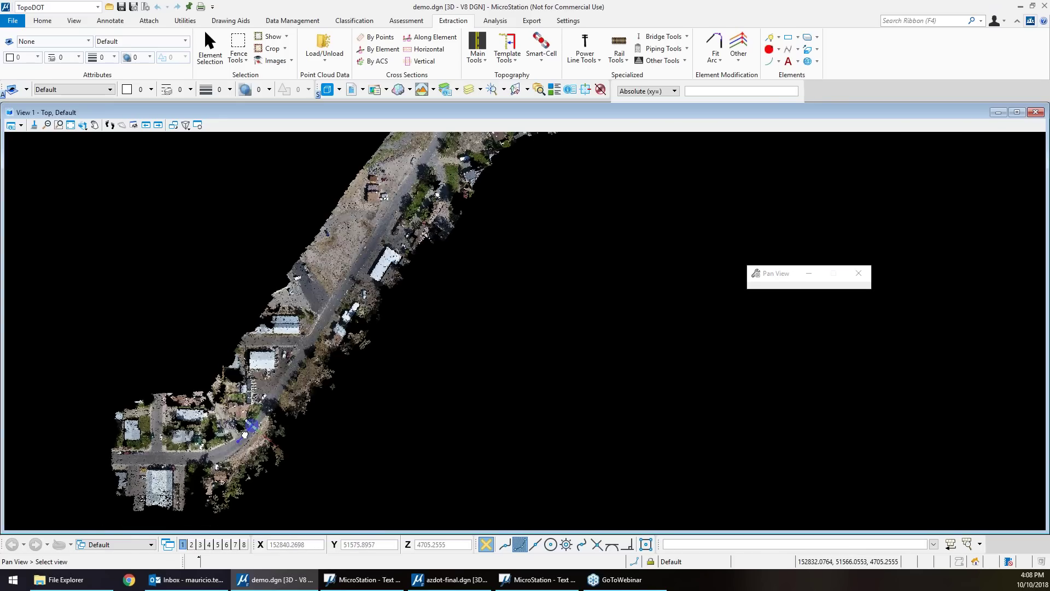
pyautogui.scroll(4, 247, 439)
pyautogui.moveTo(235, 419); pyautogui.dragTo(551, 280, button='middle')
pyautogui.scroll(-3, 354, 315)
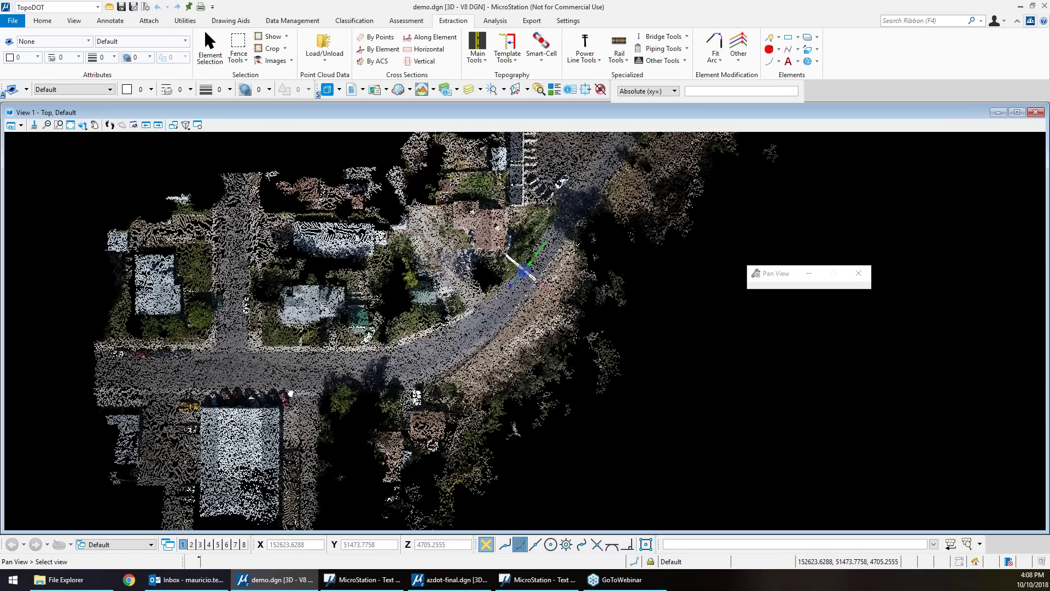
pyautogui.scroll(2, 211, 414)
pyautogui.moveTo(282, 421); pyautogui.dragTo(282, 421, button='middle')
pyautogui.moveTo(154, 453); pyautogui.dragTo(230, 390, button='middle')
pyautogui.scroll(3, 230, 390)
pyautogui.scroll(-3, 235, 391)
pyautogui.scroll(2, 241, 394)
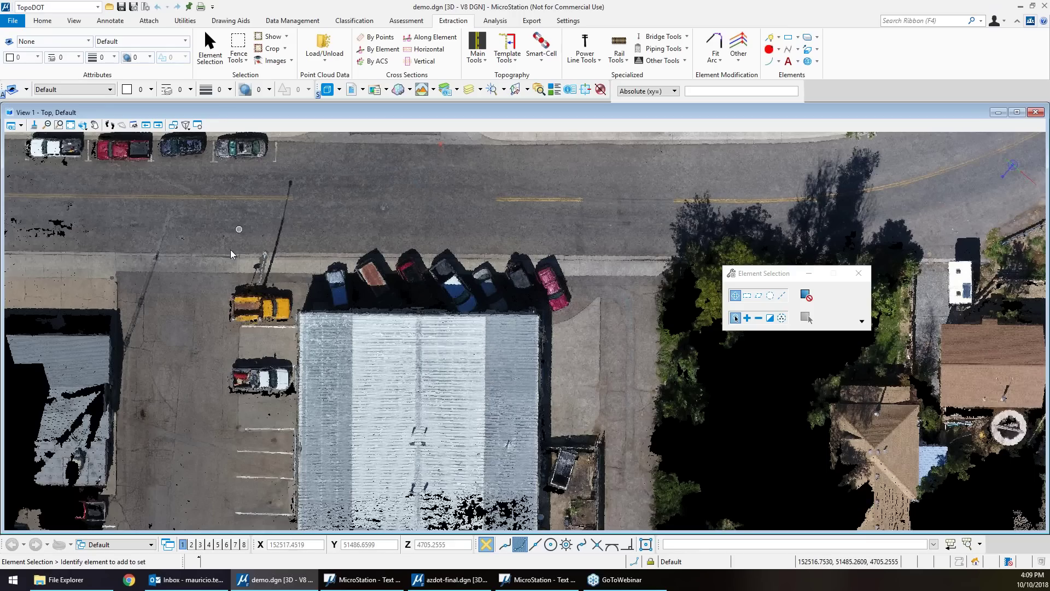
pyautogui.moveTo(236, 396); pyautogui.dragTo(236, 374, button='middle')
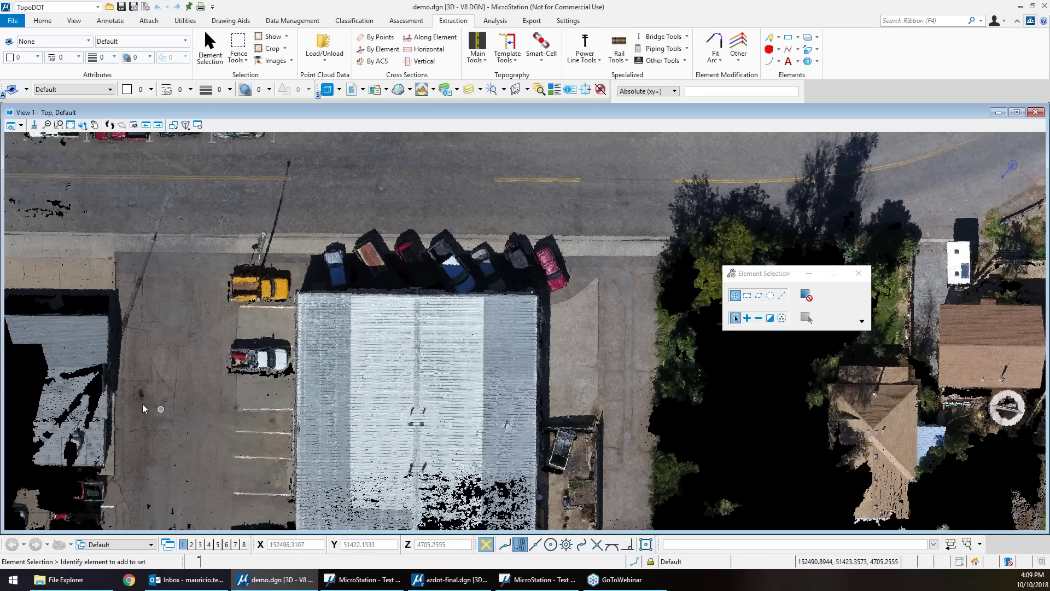
# Examine the pavement and centerline markings along the road curve east of the metal-roofed building.
pyautogui.moveTo(508, 251); pyautogui.dragTo(479, 270, button='middle')
pyautogui.moveTo(479, 269); pyautogui.dragTo(335, 322)
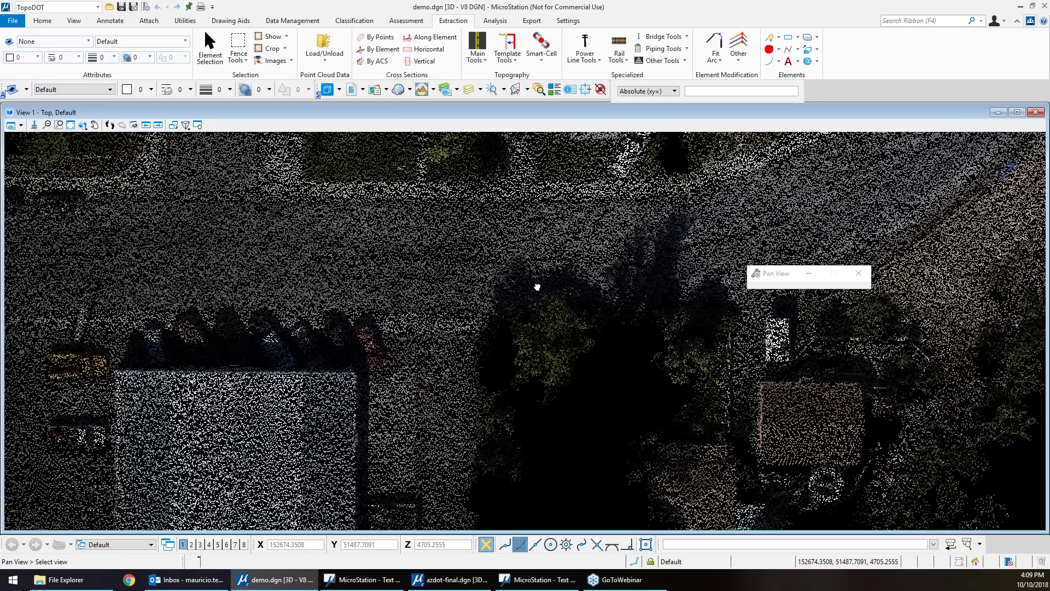
pyautogui.moveTo(538, 287); pyautogui.dragTo(431, 320, button='middle')
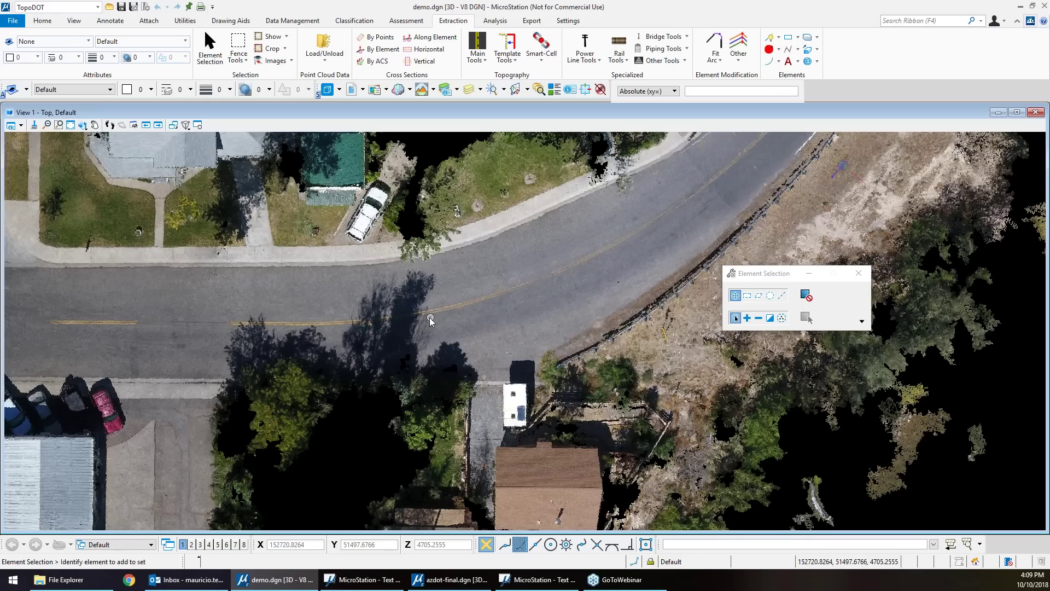
pyautogui.scroll(-2, 406, 337)
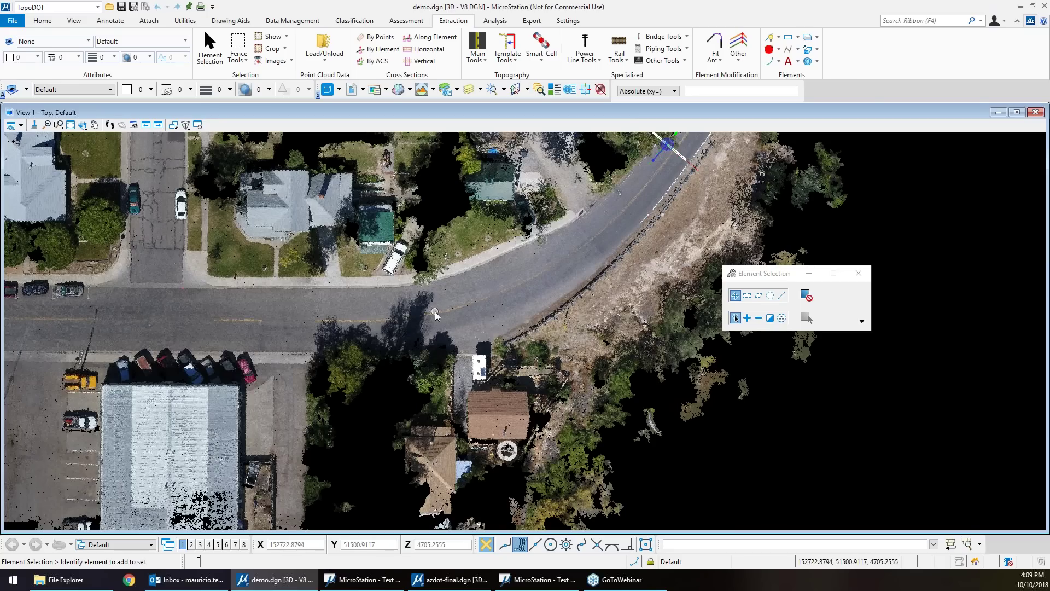
pyautogui.moveTo(328, 352); pyautogui.dragTo(354, 336, button='middle')
pyautogui.moveTo(564, 305); pyautogui.dragTo(411, 424, button='middle')
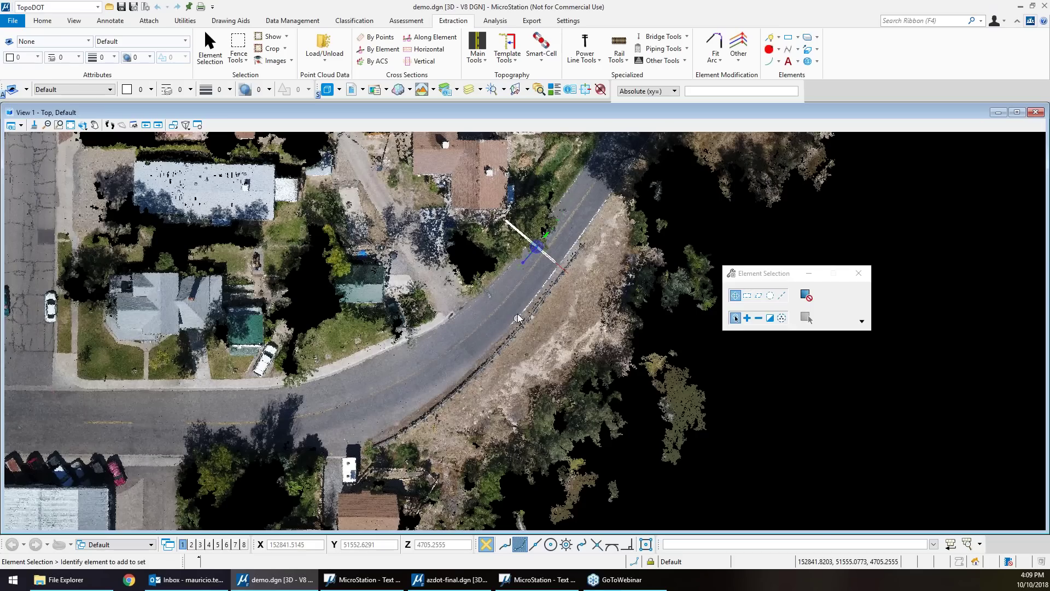
pyautogui.moveTo(518, 318); pyautogui.dragTo(490, 343, button='middle')
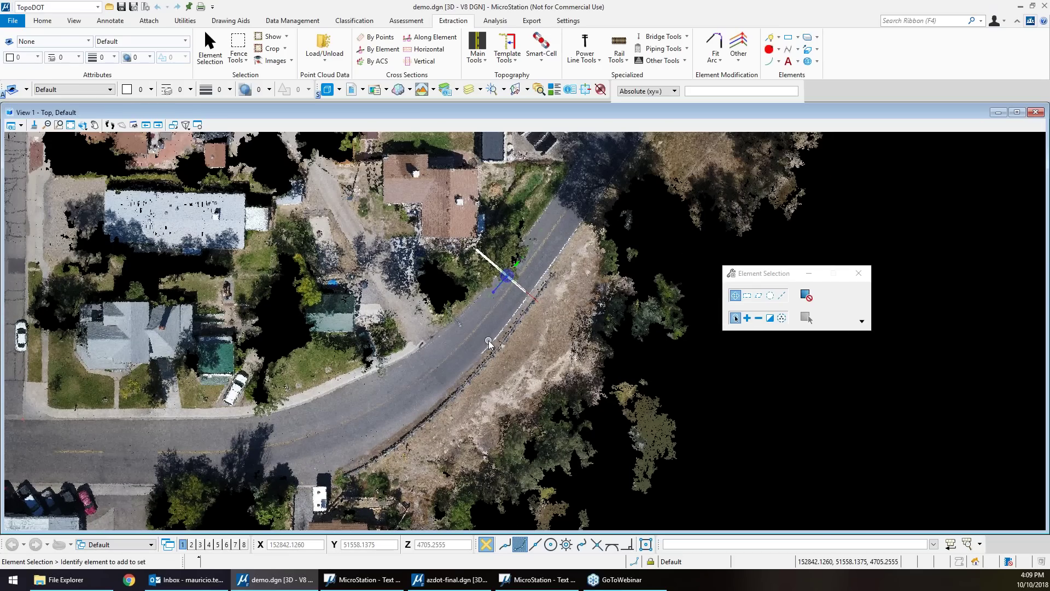
# Set Intensity Import for general files to RGB Grayscale in the point cloud file settings and save them.
pyautogui.rightClick(489, 344)
pyautogui.click(365, 217)
pyautogui.scroll(-3, 274, 55)
pyautogui.click(397, 46)
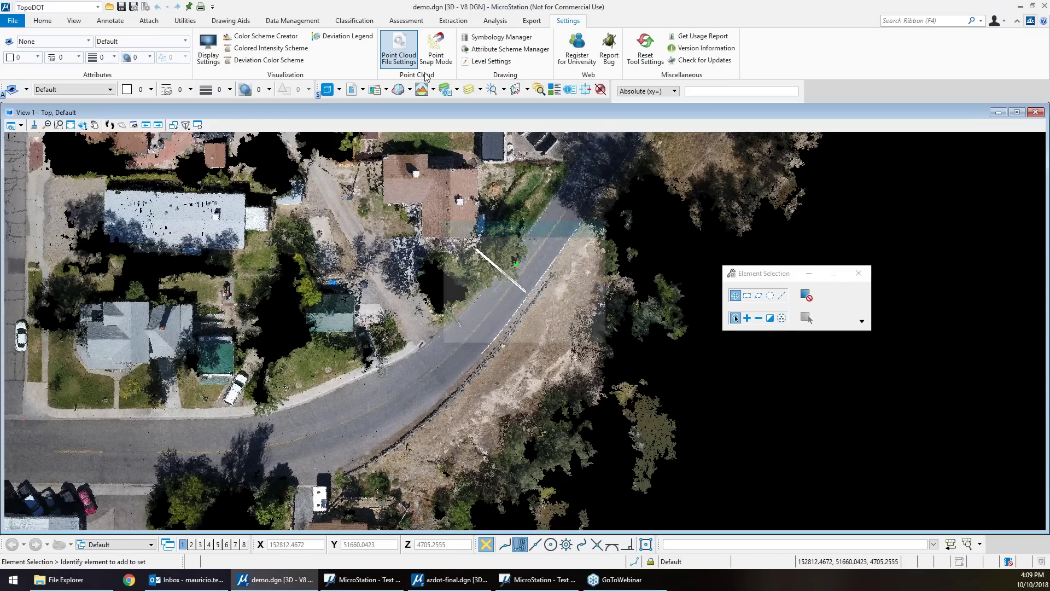
pyautogui.click(514, 244)
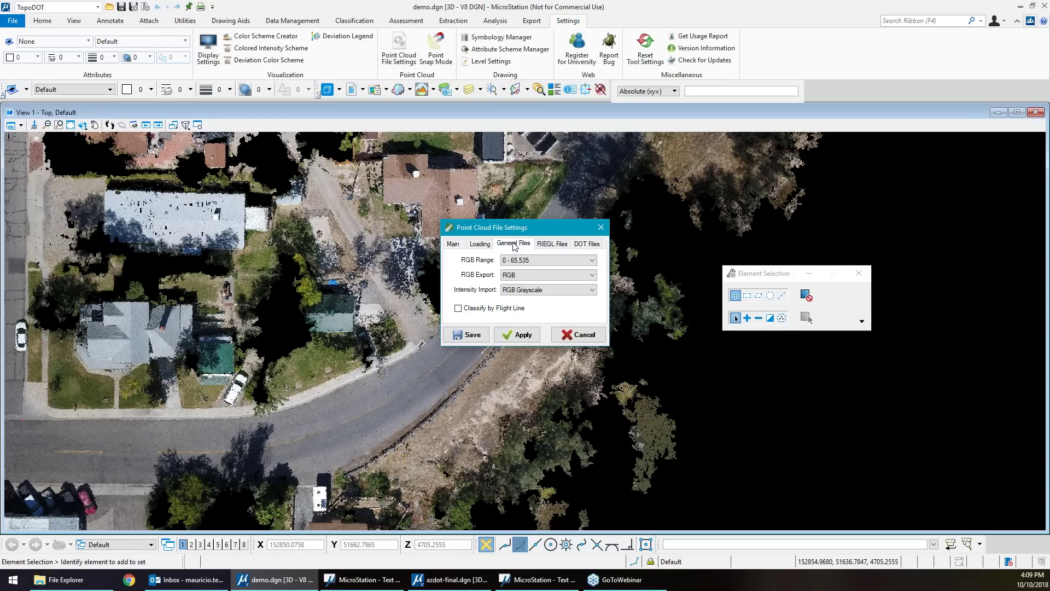
pyautogui.click(517, 291)
pyautogui.click(523, 300)
pyautogui.click(529, 290)
pyautogui.click(529, 298)
pyautogui.click(529, 291)
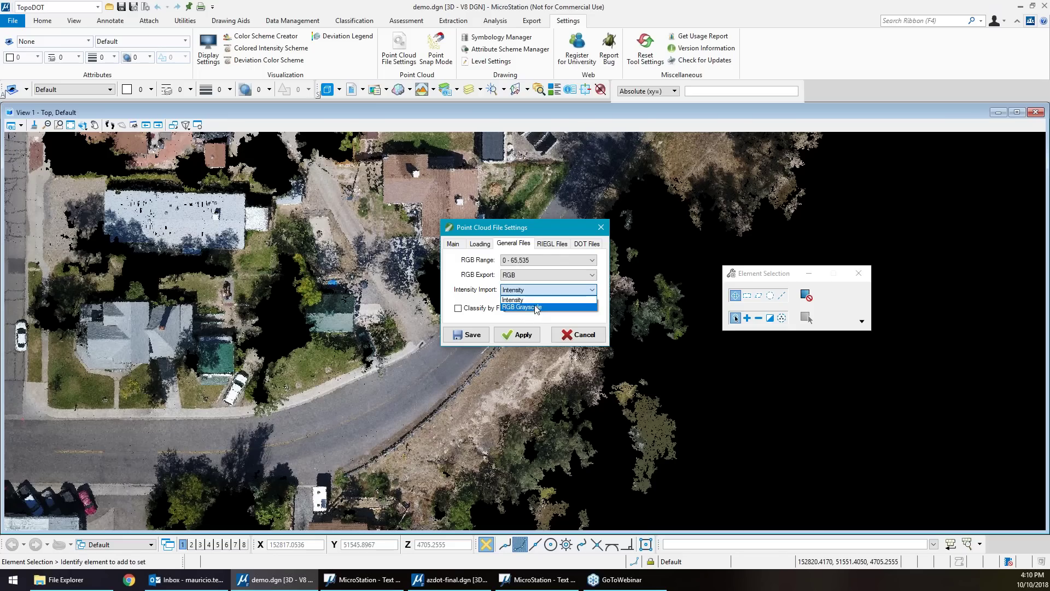
pyautogui.click(541, 306)
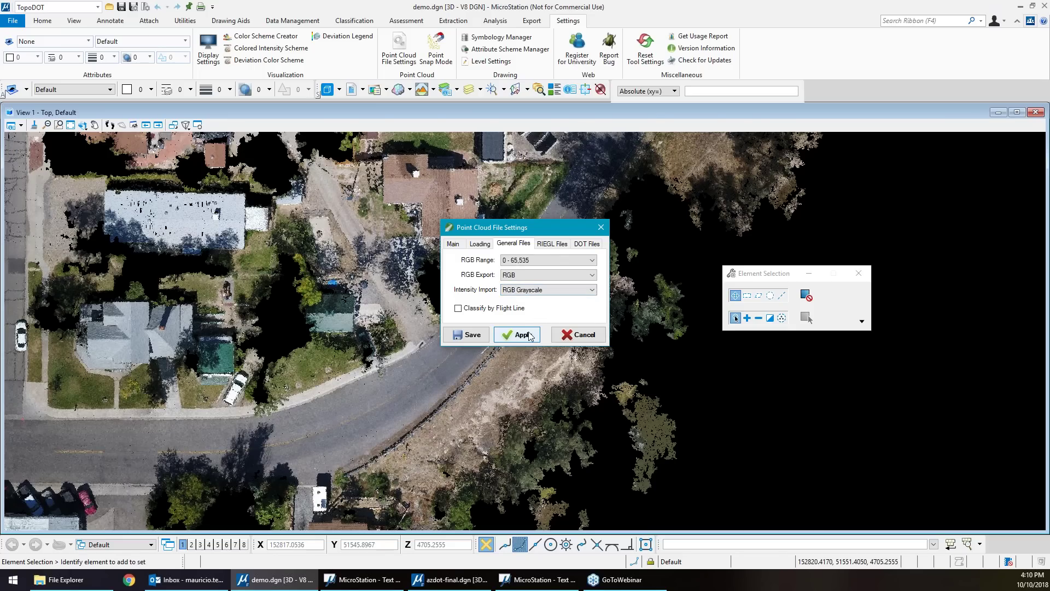
pyautogui.click(473, 338)
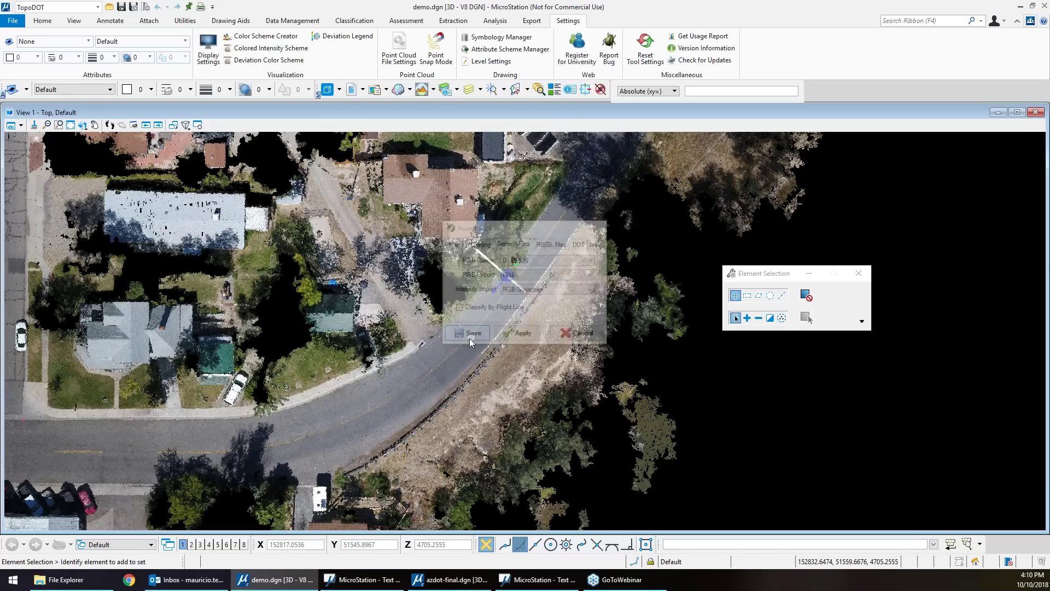
# Change the point cloud display mode of view 1 from RGB to Intensity.
pyautogui.rightClick(429, 391)
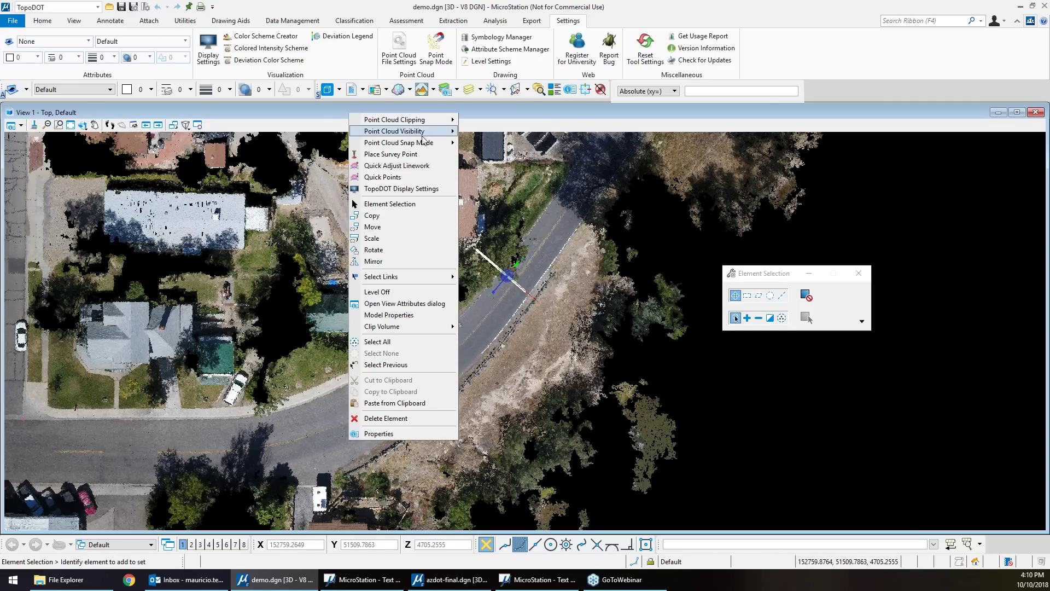
pyautogui.click(421, 188)
pyautogui.click(544, 266)
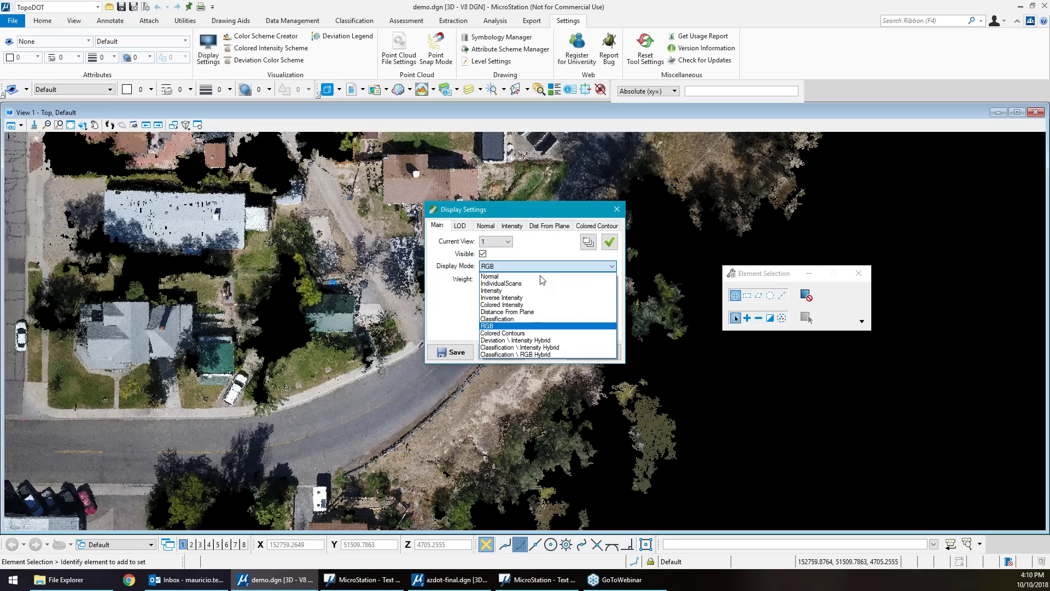
pyautogui.click(542, 290)
pyautogui.click(610, 241)
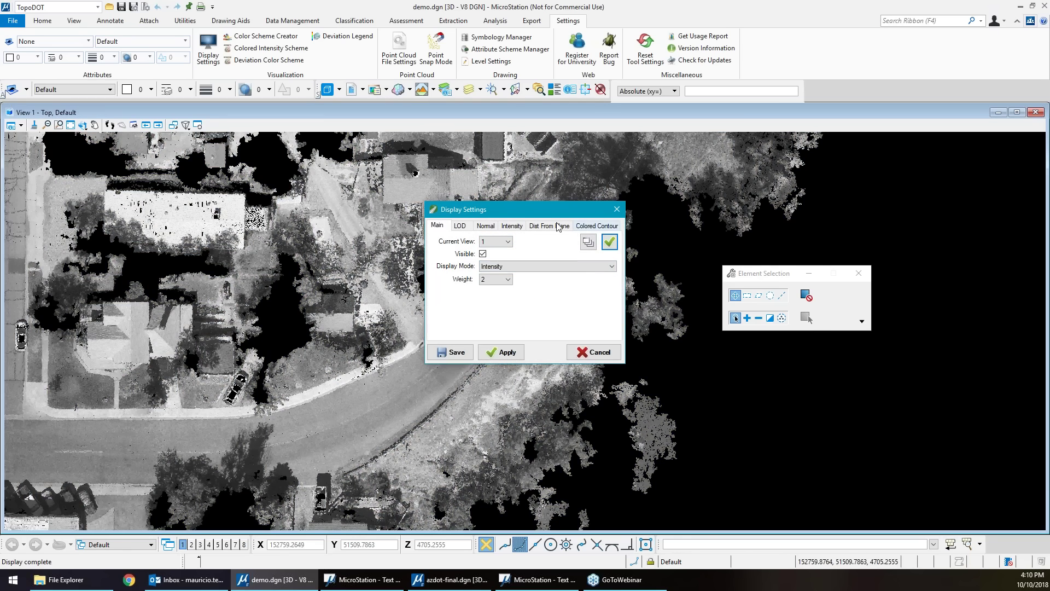
# Inspect the road surface, sidewalk edges and centerline markings along the curve in the grayscale intensity display.
pyautogui.moveTo(548, 210); pyautogui.dragTo(738, 217)
pyautogui.scroll(-3, 337, 400)
pyautogui.moveTo(468, 268); pyautogui.dragTo(428, 274, button='middle')
pyautogui.scroll(5, 235, 432)
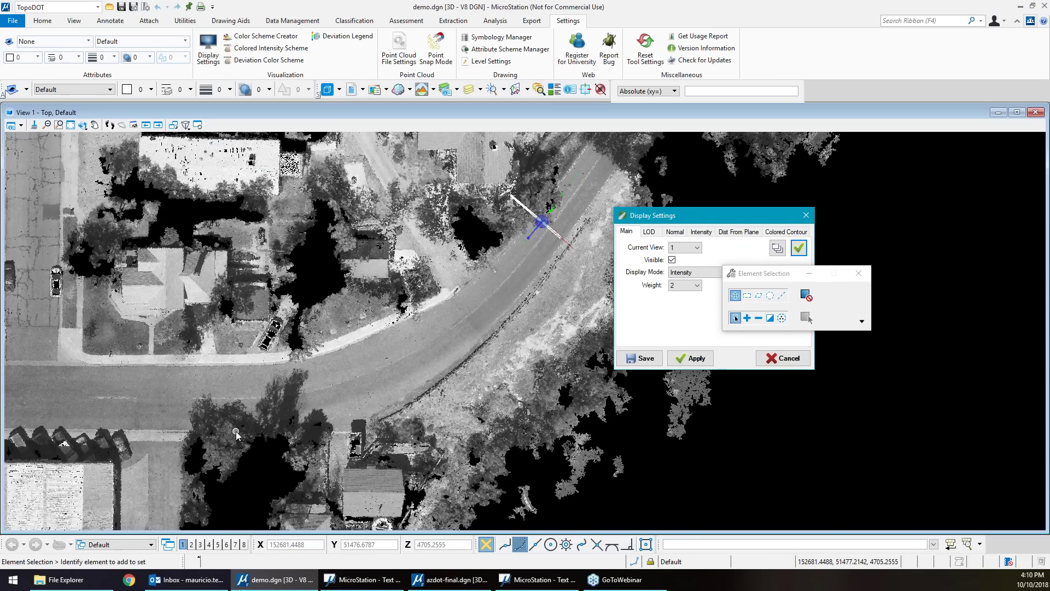
pyautogui.moveTo(235, 431); pyautogui.dragTo(259, 409, button='middle')
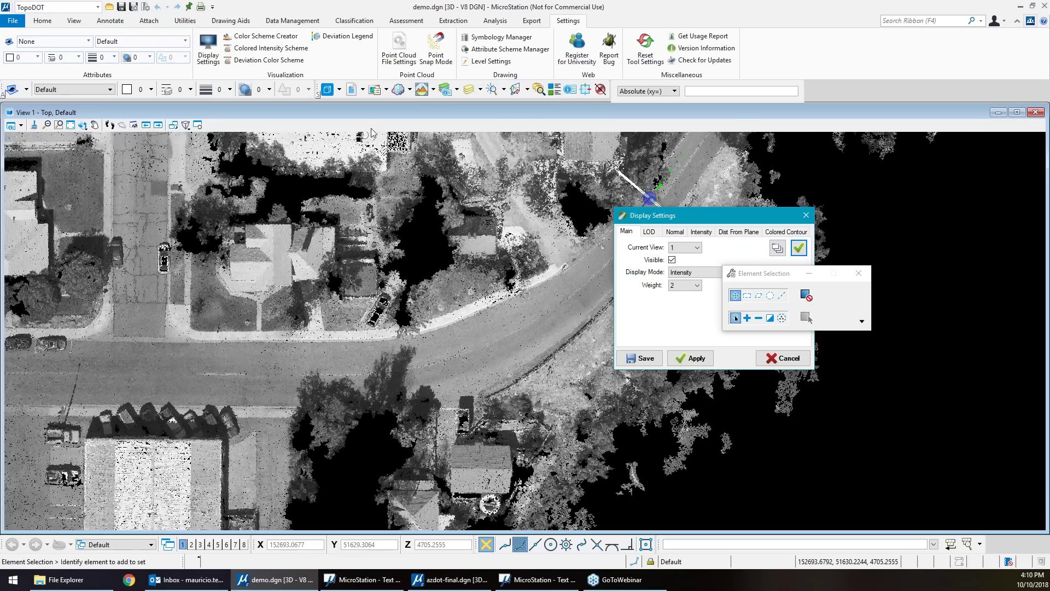
pyautogui.scroll(5, 354, 359)
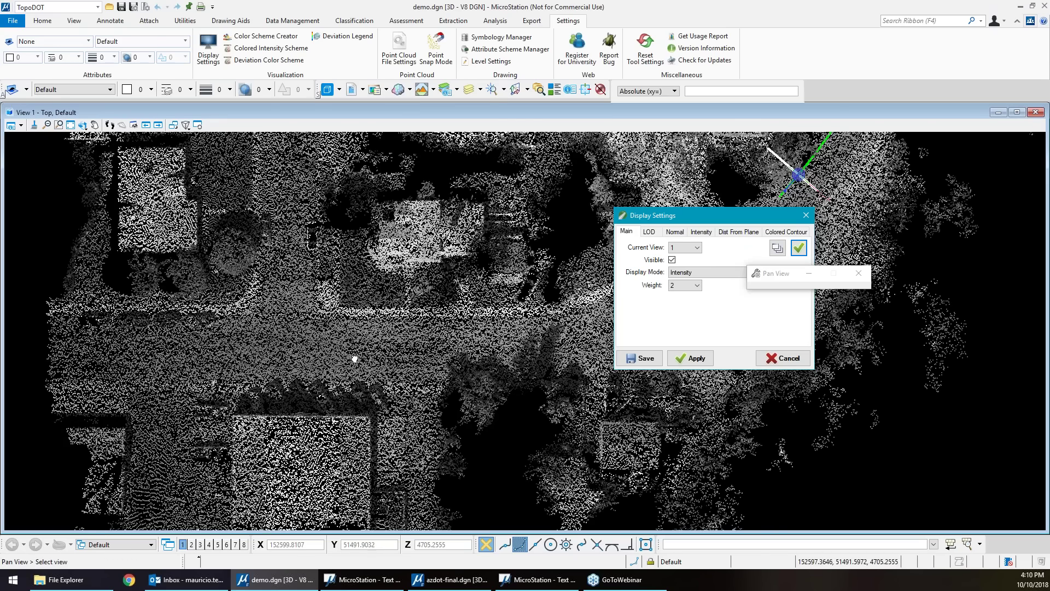
pyautogui.moveTo(355, 359)
pyautogui.mouseDown(button='middle')
pyautogui.moveTo(392, 359)
pyautogui.moveTo(360, 361)
pyautogui.mouseUp(button='middle')
pyautogui.scroll(3, 445, 356)
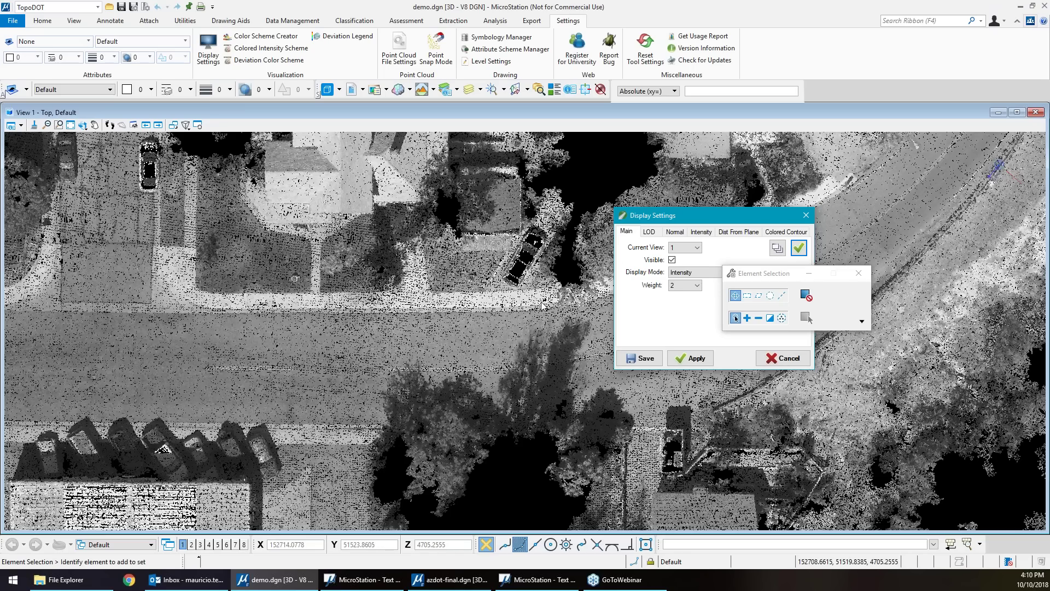
pyautogui.moveTo(514, 311); pyautogui.dragTo(391, 327, button='middle')
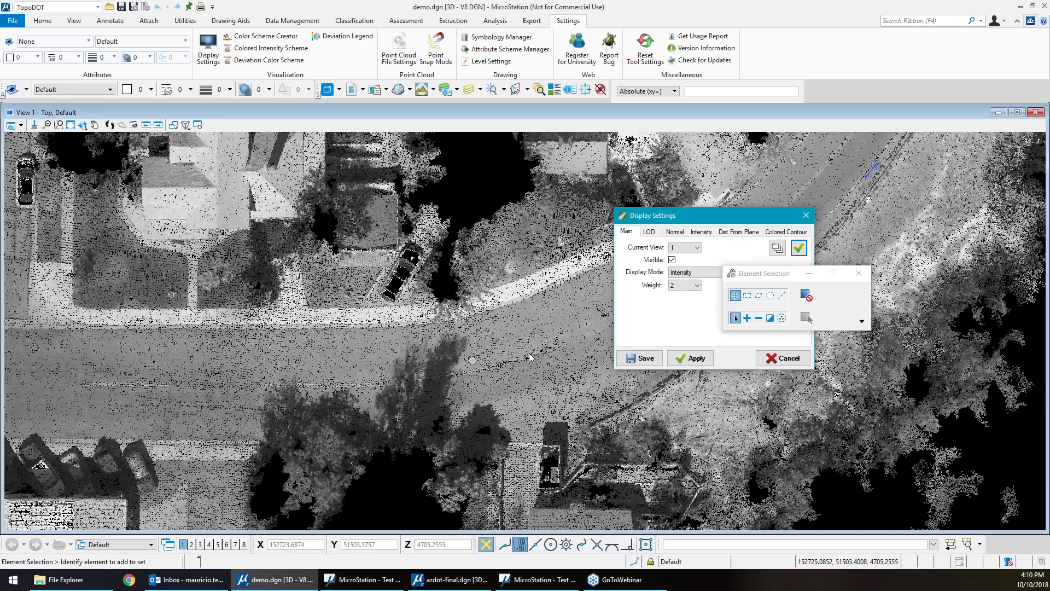
pyautogui.moveTo(192, 410); pyautogui.dragTo(416, 366, button='middle')
pyautogui.moveTo(239, 422); pyautogui.dragTo(463, 341, button='middle')
pyautogui.scroll(3, 463, 340)
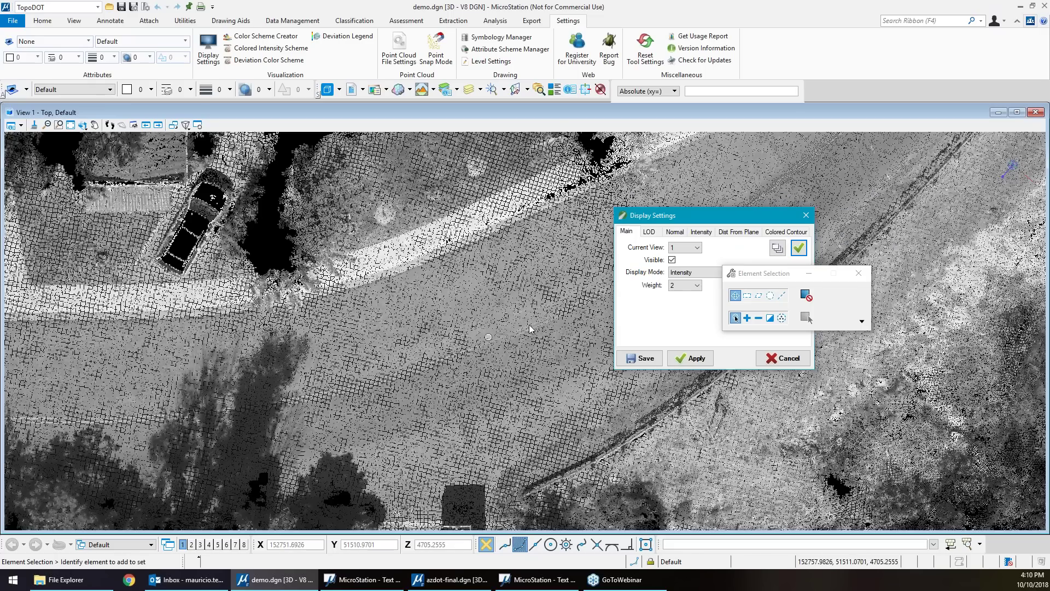
# Open the intensity histogram and sample the road's centerline stripe with the Intensity Picker to isolate high reflective objects.
pyautogui.click(701, 232)
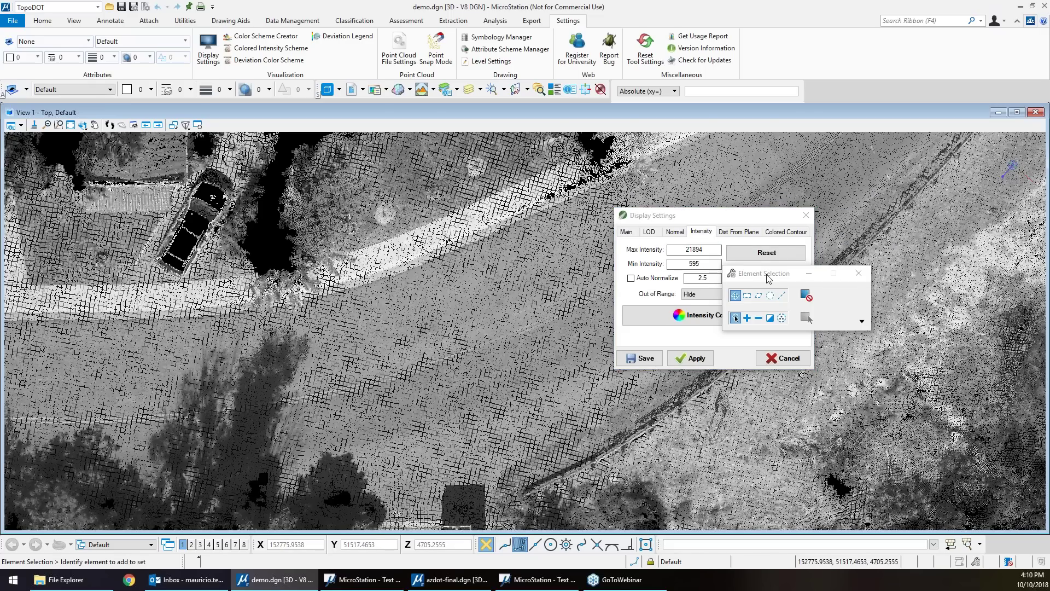
pyautogui.moveTo(768, 278); pyautogui.dragTo(896, 352)
pyautogui.click(739, 276)
pyautogui.moveTo(790, 287); pyautogui.dragTo(663, 279)
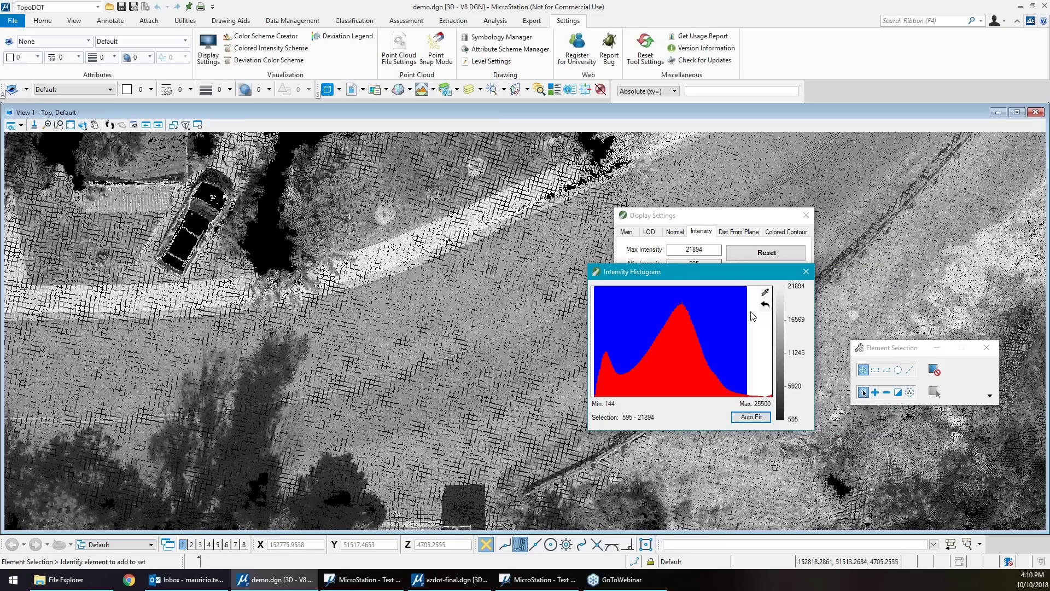
pyautogui.click(765, 294)
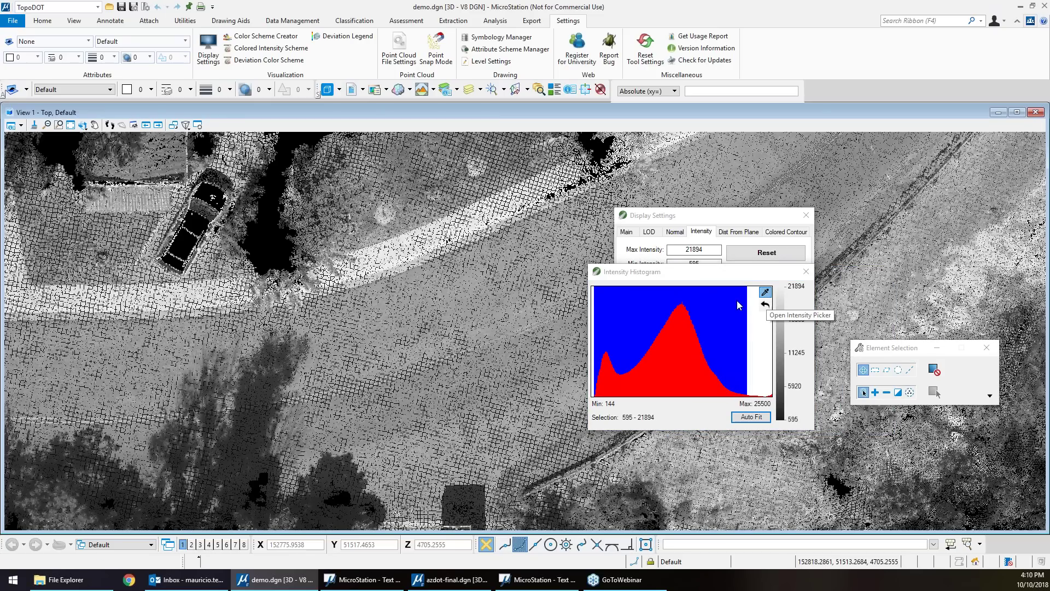
pyautogui.moveTo(444, 350); pyautogui.dragTo(11, 432, button='middle')
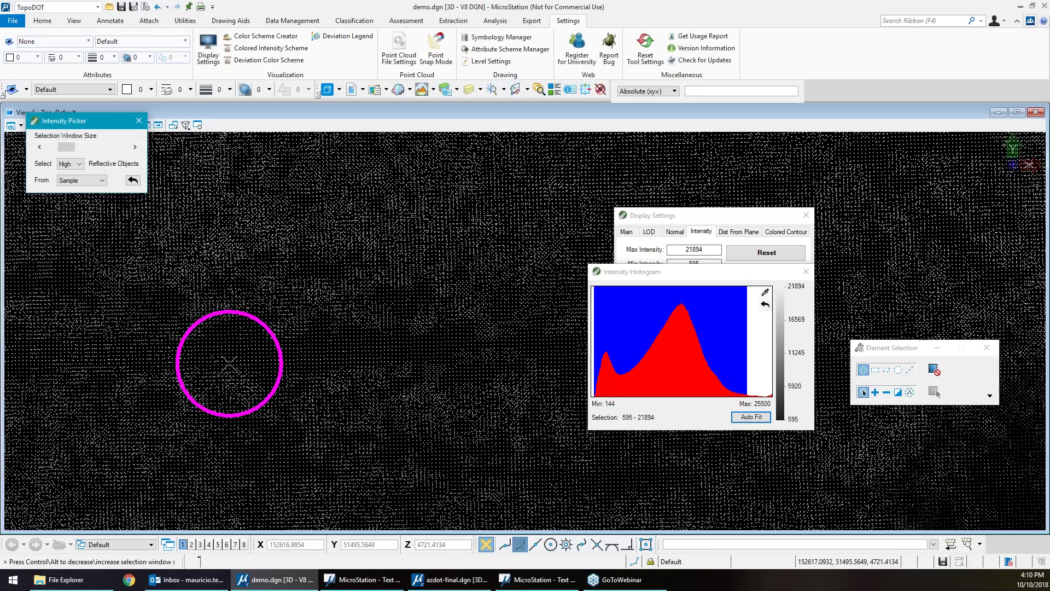
pyautogui.click(222, 363)
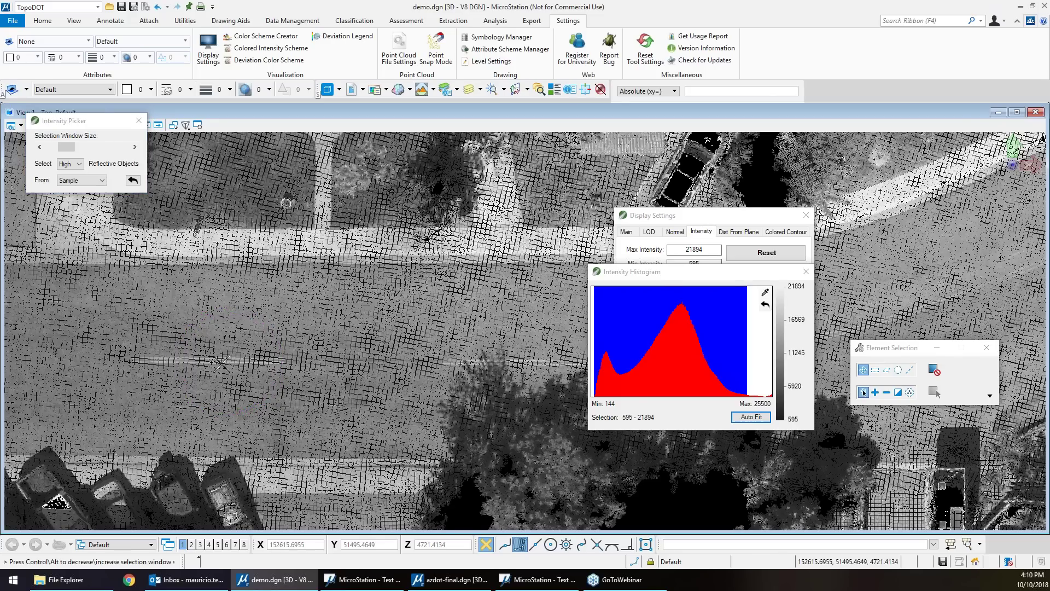
pyautogui.click(144, 357)
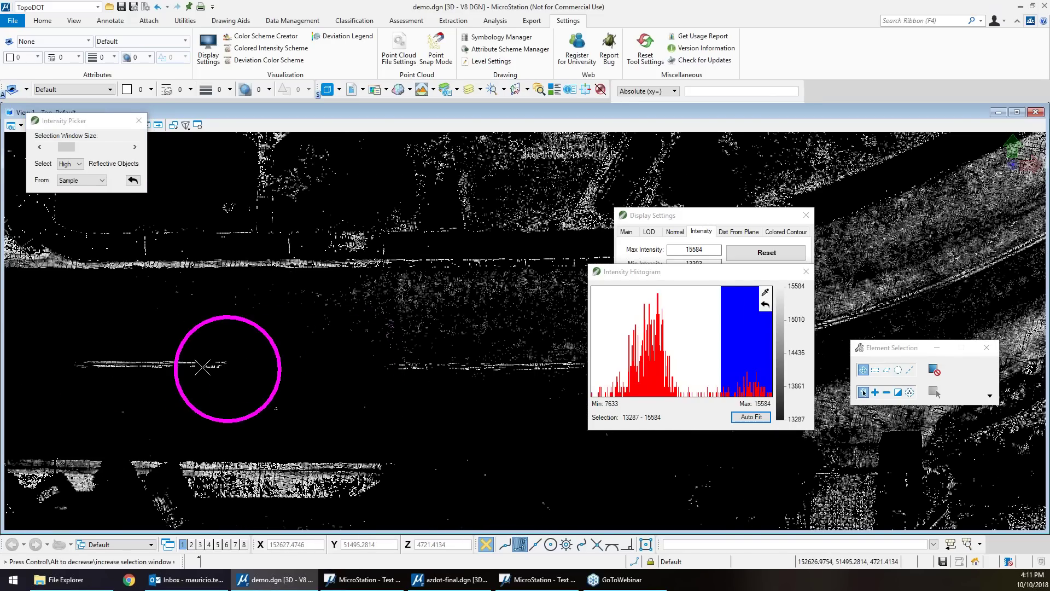
pyautogui.click(143, 355)
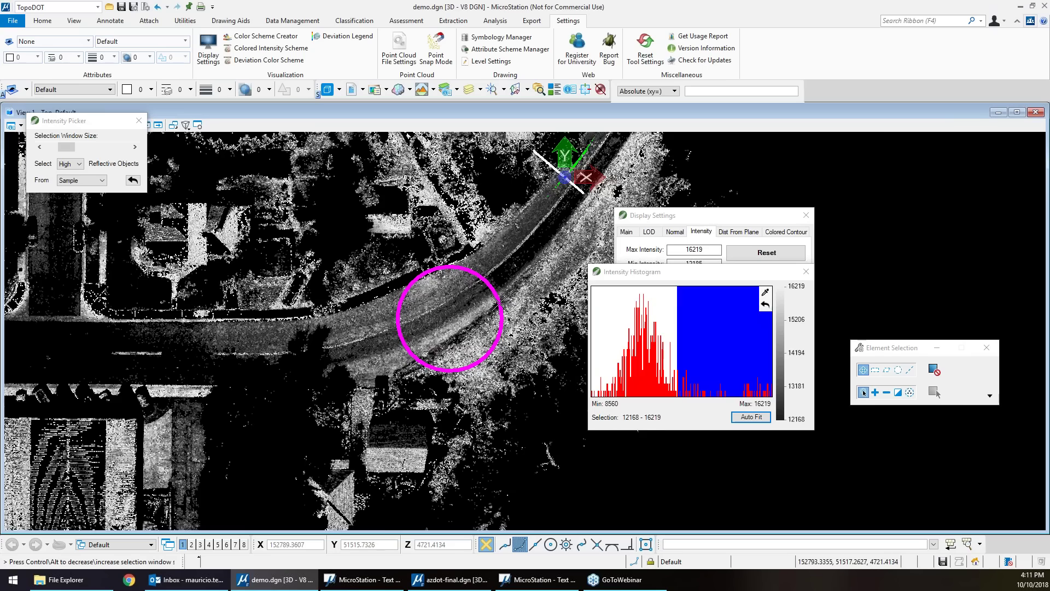
# Resample the road's stripes along the curve with the Intensity Picker to isolate high reflective objects and check the result.
pyautogui.scroll(5, 449, 316)
pyautogui.click(204, 340)
pyautogui.click(205, 339)
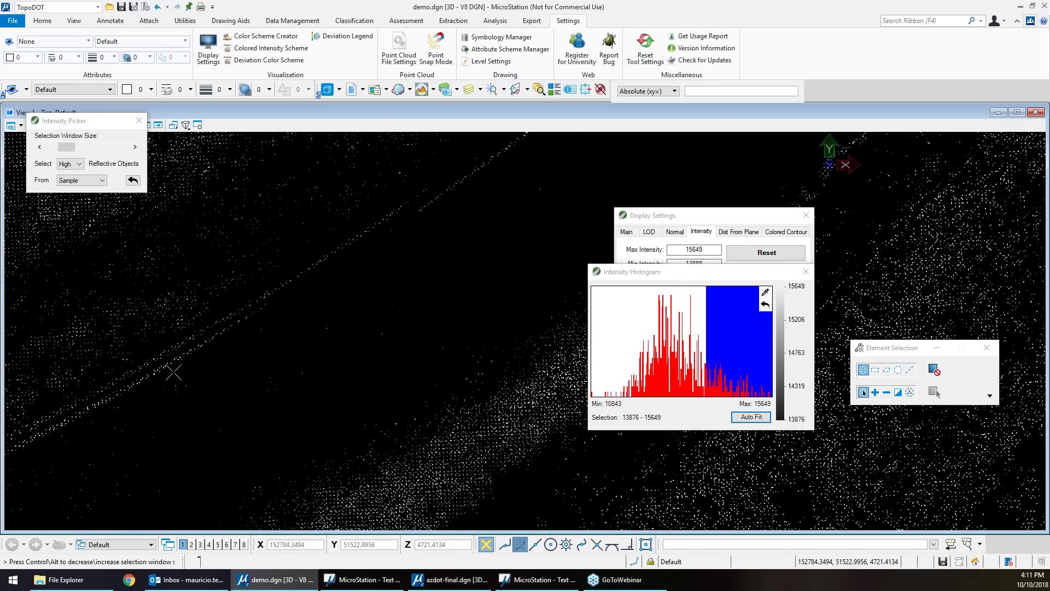
pyautogui.scroll(-6, 173, 373)
pyautogui.moveTo(389, 202); pyautogui.dragTo(222, 398, button='middle')
pyautogui.rightClick(223, 399)
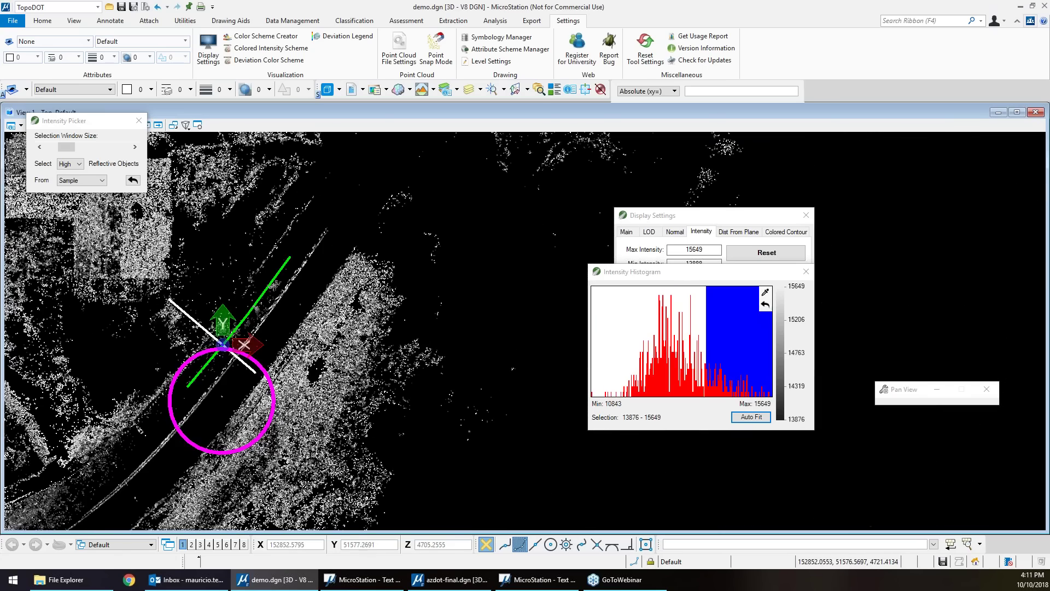
pyautogui.scroll(-3, 307, 281)
pyautogui.moveTo(307, 281); pyautogui.dragTo(423, 244, button='middle')
pyautogui.click(786, 389)
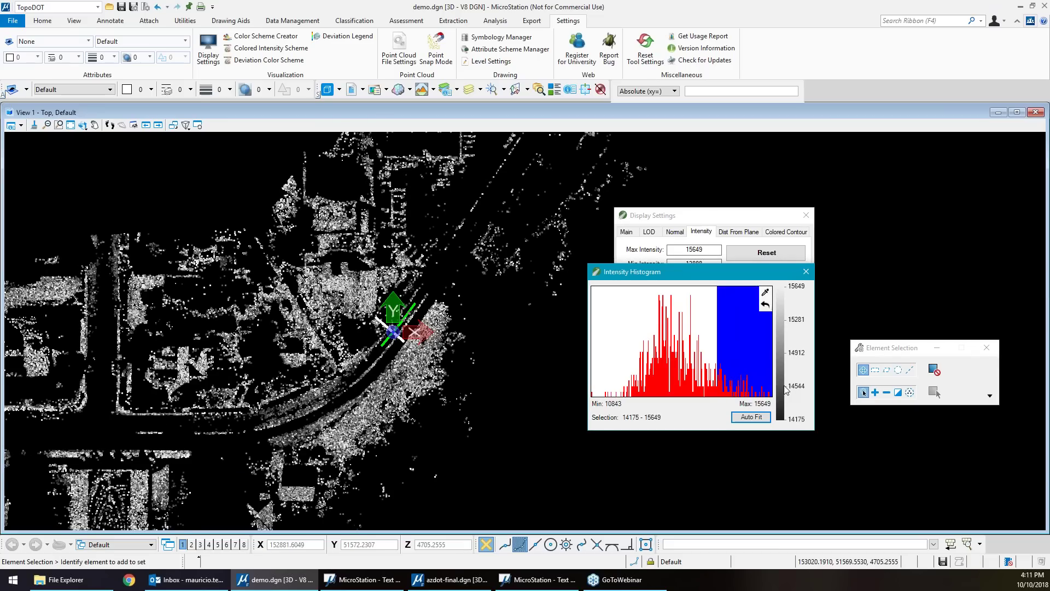
pyautogui.scroll(3, 167, 430)
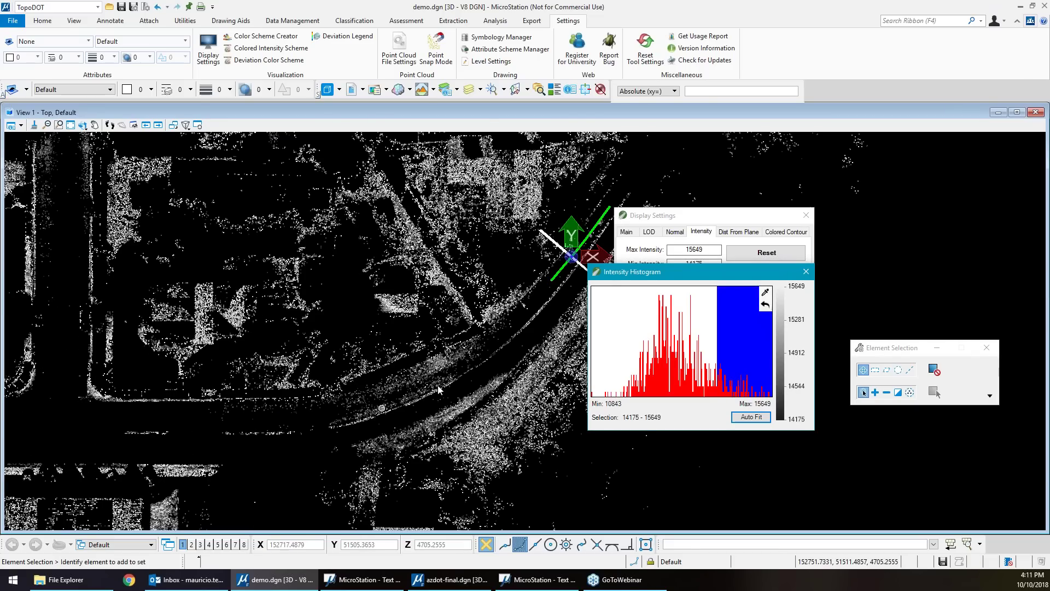
# Widen the intensity histogram selection to 1046–25500 and apply the new range to the point cloud display.
pyautogui.click(808, 272)
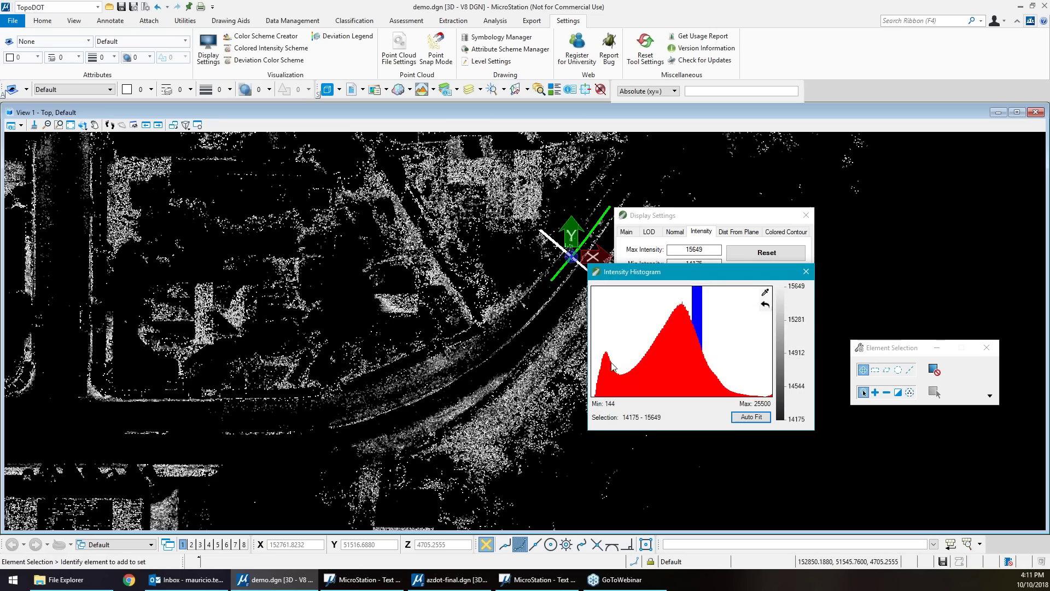
pyautogui.moveTo(598, 371); pyautogui.dragTo(801, 270)
pyautogui.click(805, 271)
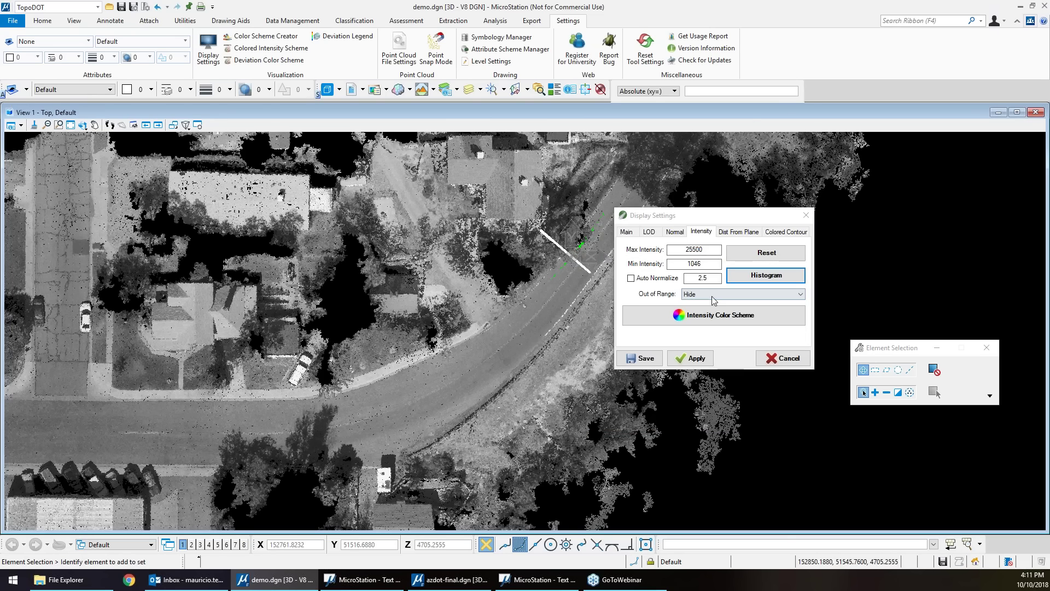
pyautogui.click(684, 360)
pyautogui.scroll(-3, 488, 326)
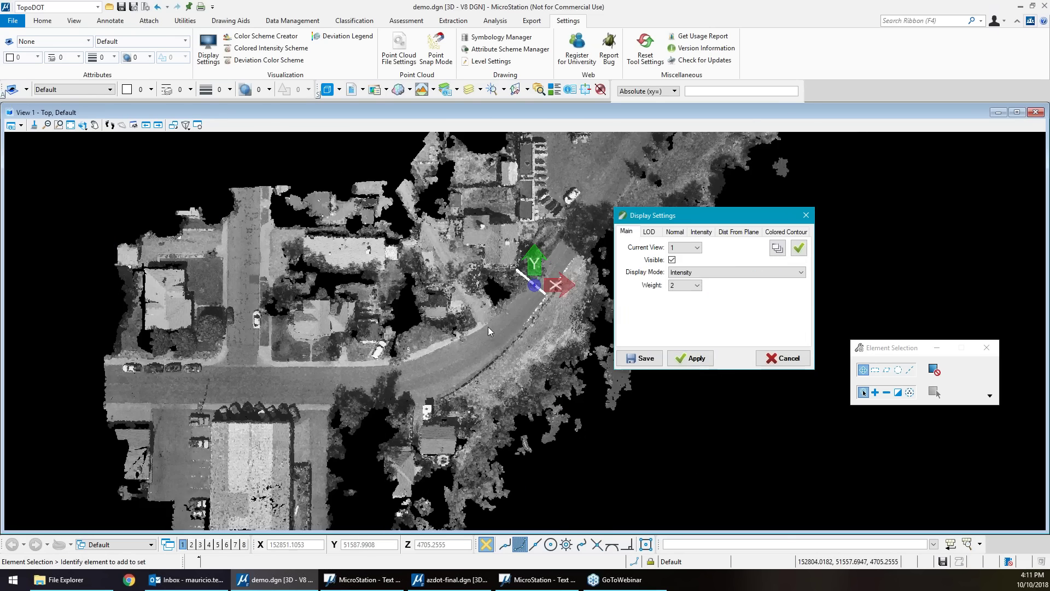
pyautogui.scroll(2, 363, 353)
pyautogui.scroll(2, 362, 353)
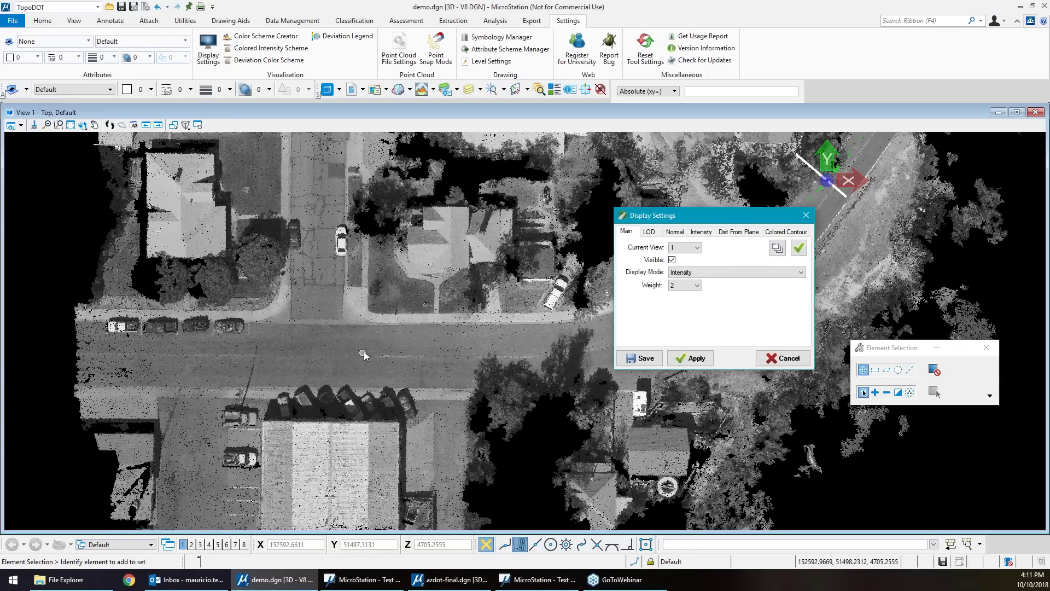
# Switch all views to the Distance From Plane display mode and examine the elevation coloring around the street.
pyautogui.click(711, 272)
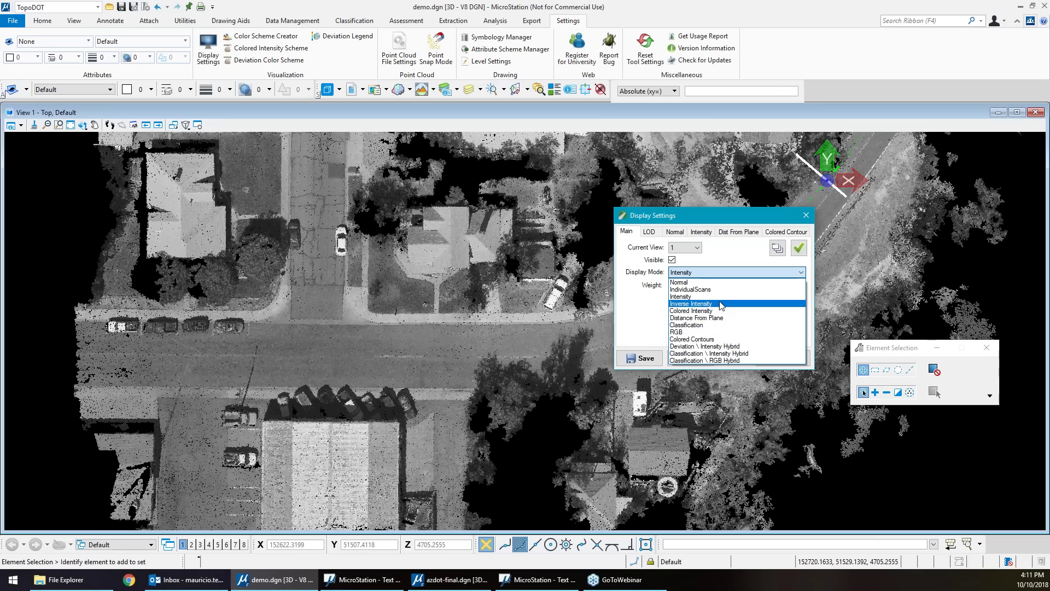
pyautogui.click(722, 318)
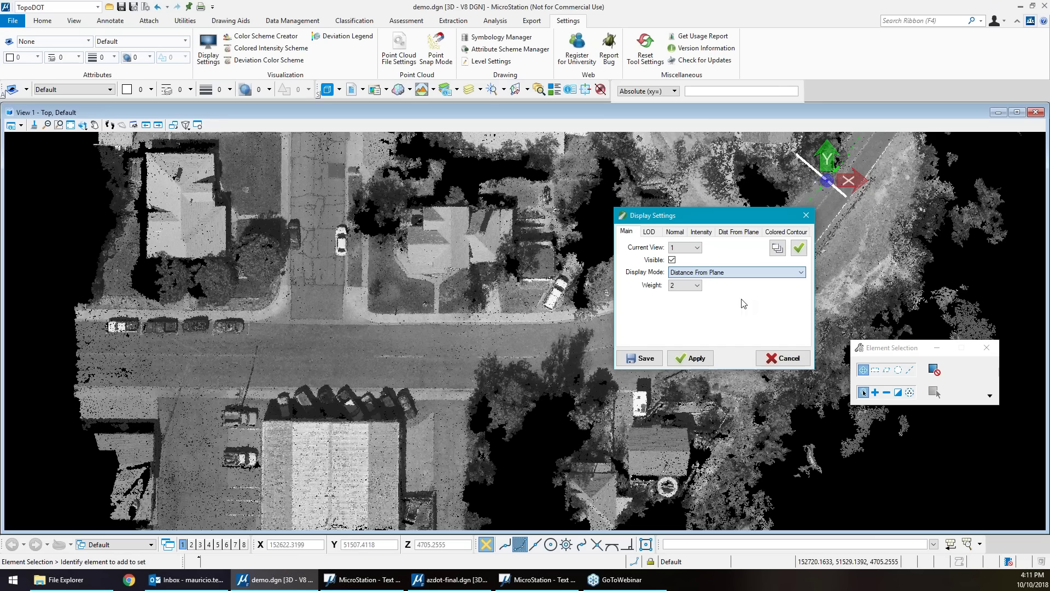
pyautogui.click(777, 249)
pyautogui.scroll(2, 231, 362)
pyautogui.scroll(-2, 235, 384)
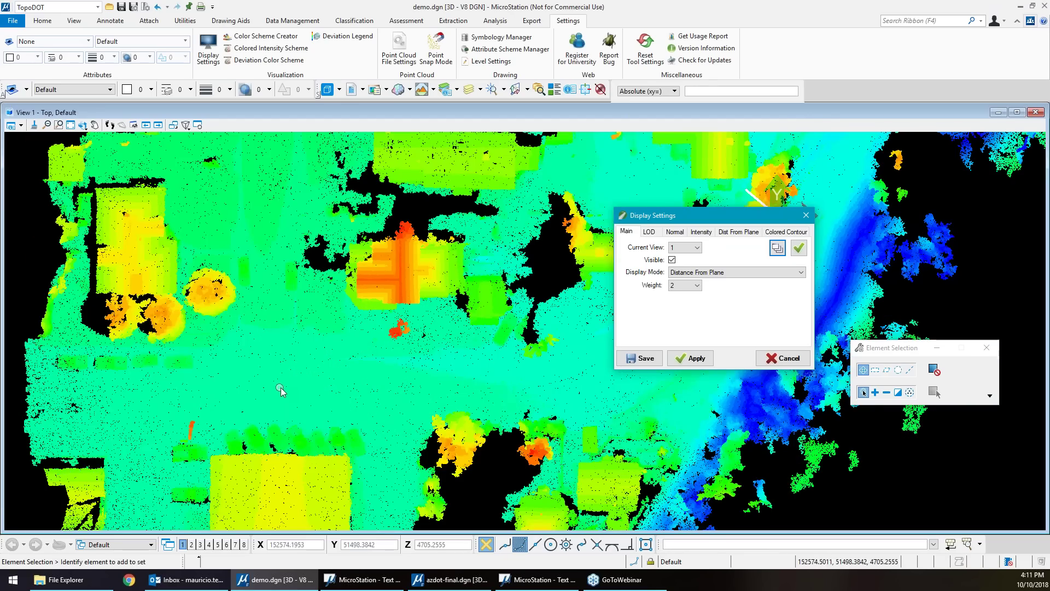
pyautogui.moveTo(344, 391); pyautogui.dragTo(338, 371, button='middle')
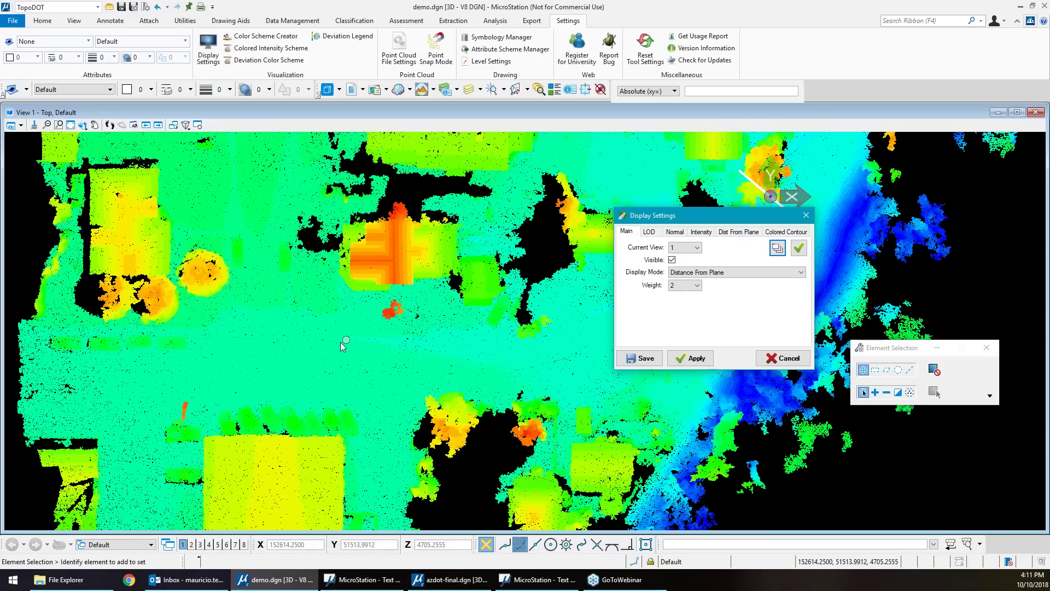
# Switch all views to the Deviation \ Intensity Hybrid display mode and inspect the street, houses and road curve.
pyautogui.click(724, 274)
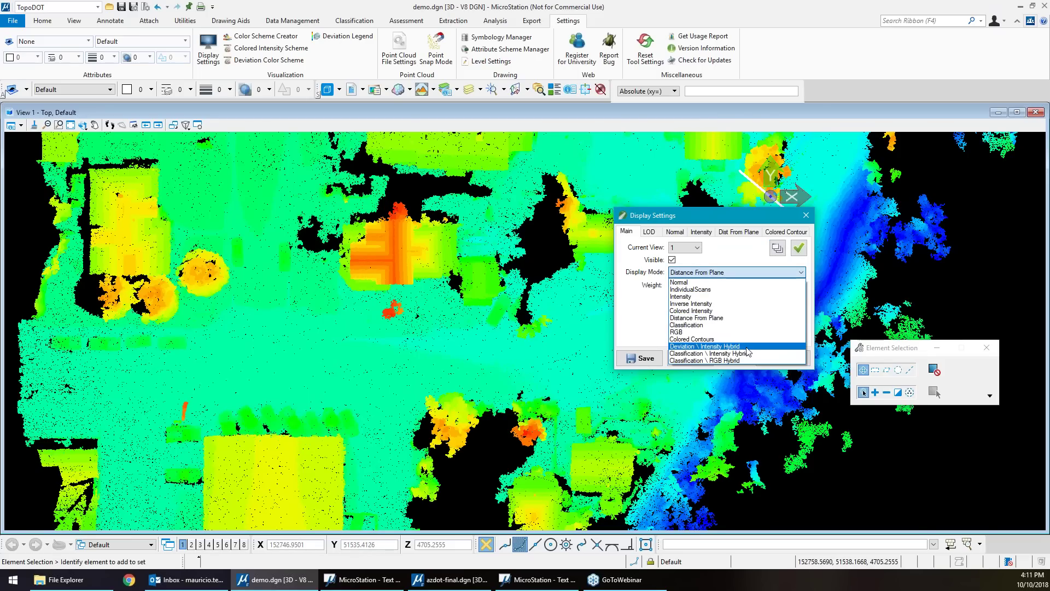
pyautogui.click(747, 347)
pyautogui.click(778, 249)
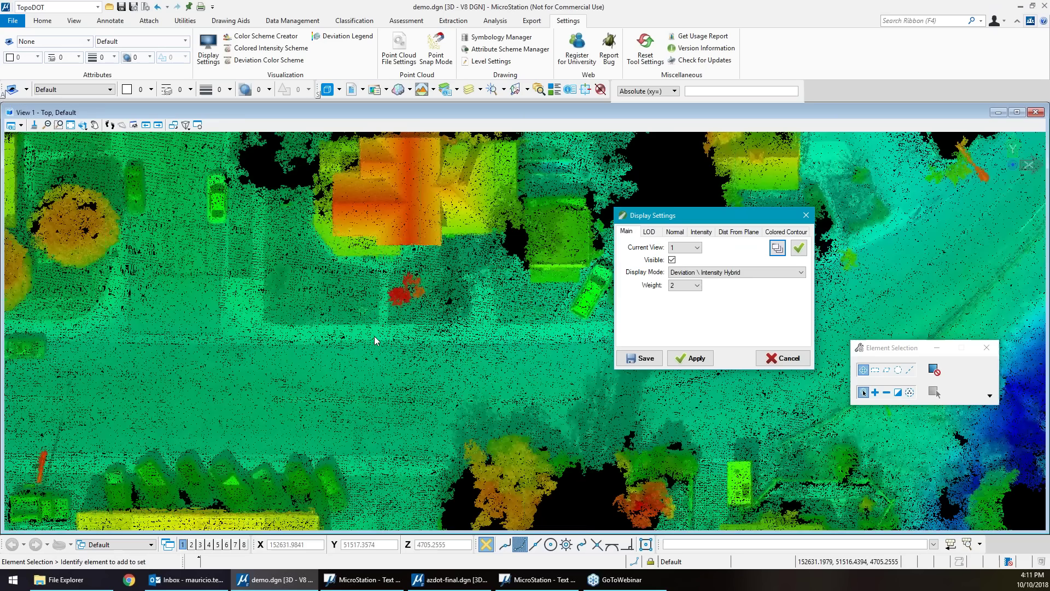
pyautogui.moveTo(374, 336); pyautogui.dragTo(366, 350, button='middle')
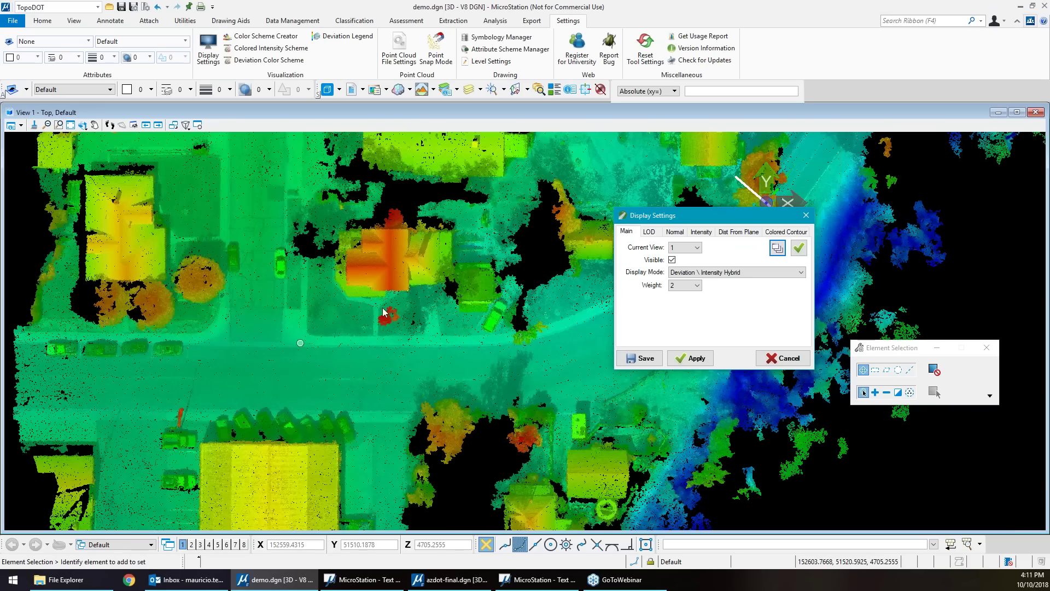
pyautogui.moveTo(360, 419); pyautogui.dragTo(351, 395, button='middle')
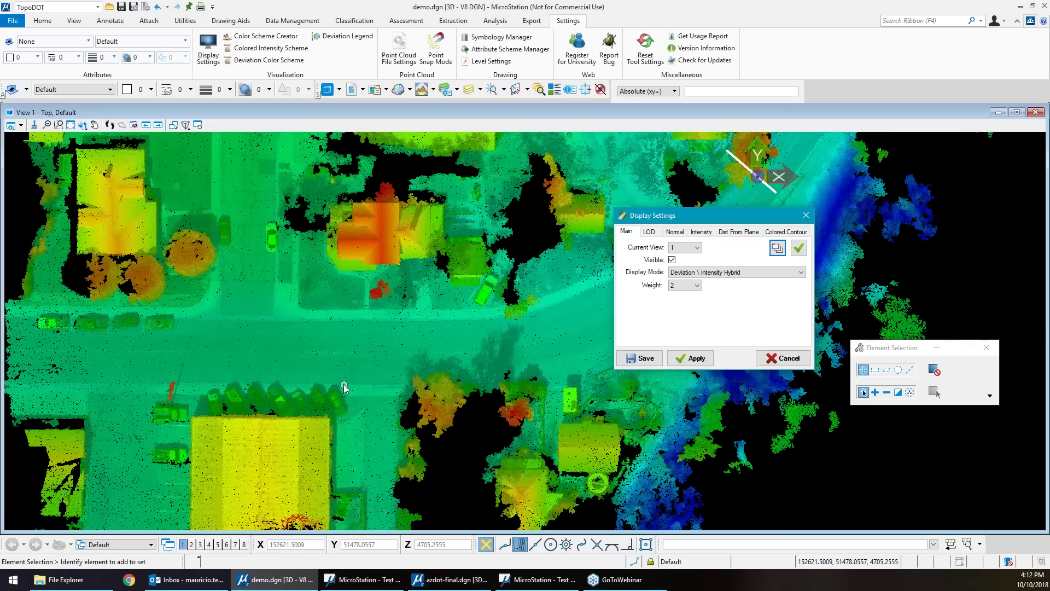
pyautogui.moveTo(430, 340); pyautogui.dragTo(302, 328, button='middle')
pyautogui.moveTo(477, 299); pyautogui.dragTo(421, 352, button='middle')
# Set the display mode of all views to Classification \ RGB Hybrid and focus on the vegetation beside the curved road.
pyautogui.click(775, 271)
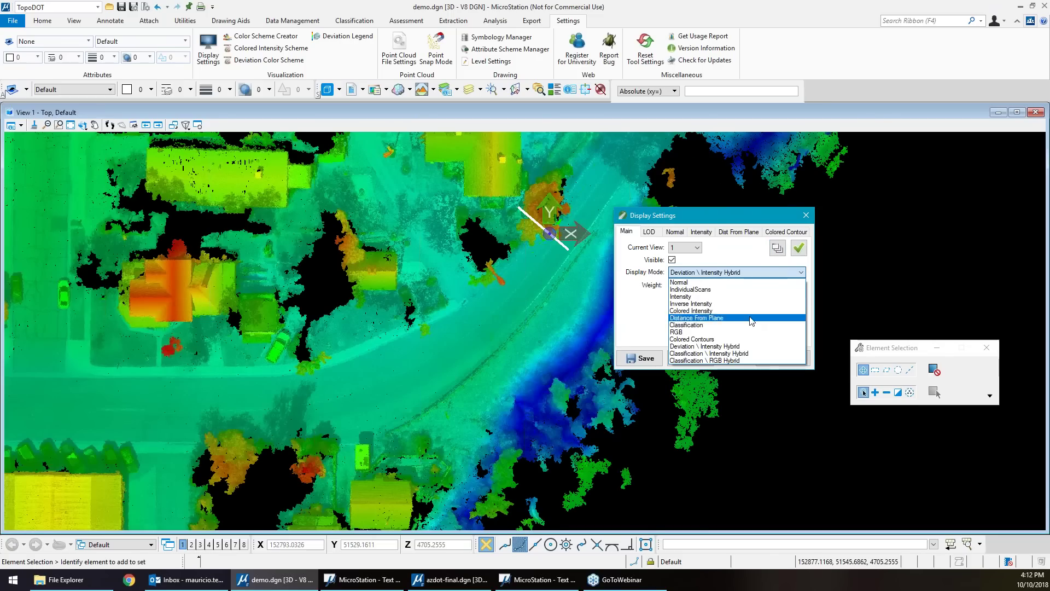
pyautogui.click(754, 361)
pyautogui.click(781, 249)
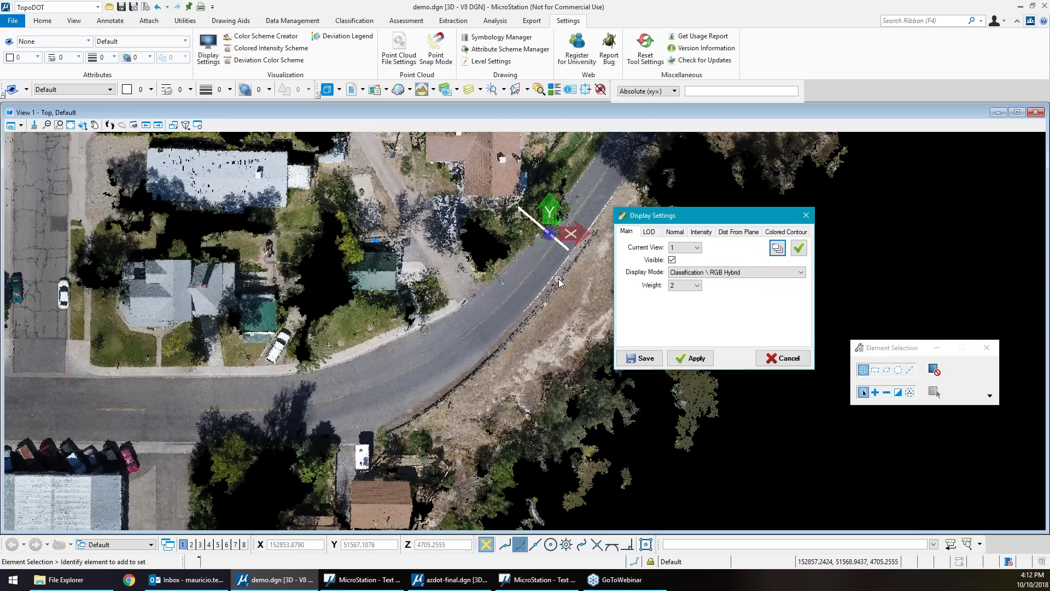
pyautogui.scroll(-3, 555, 286)
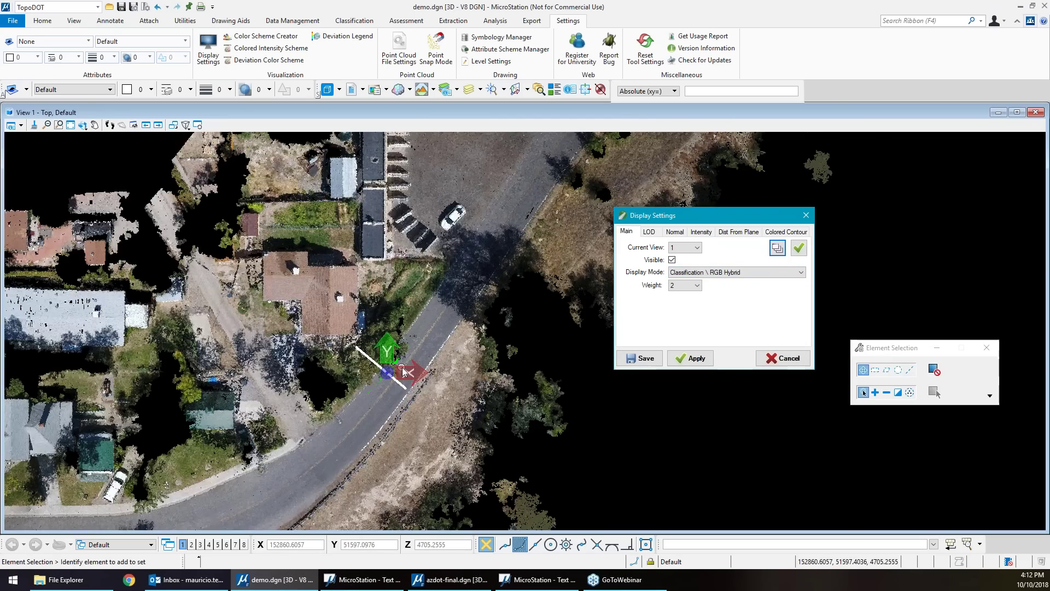
pyautogui.scroll(5, 422, 326)
pyautogui.moveTo(349, 282); pyautogui.dragTo(337, 280, button='middle')
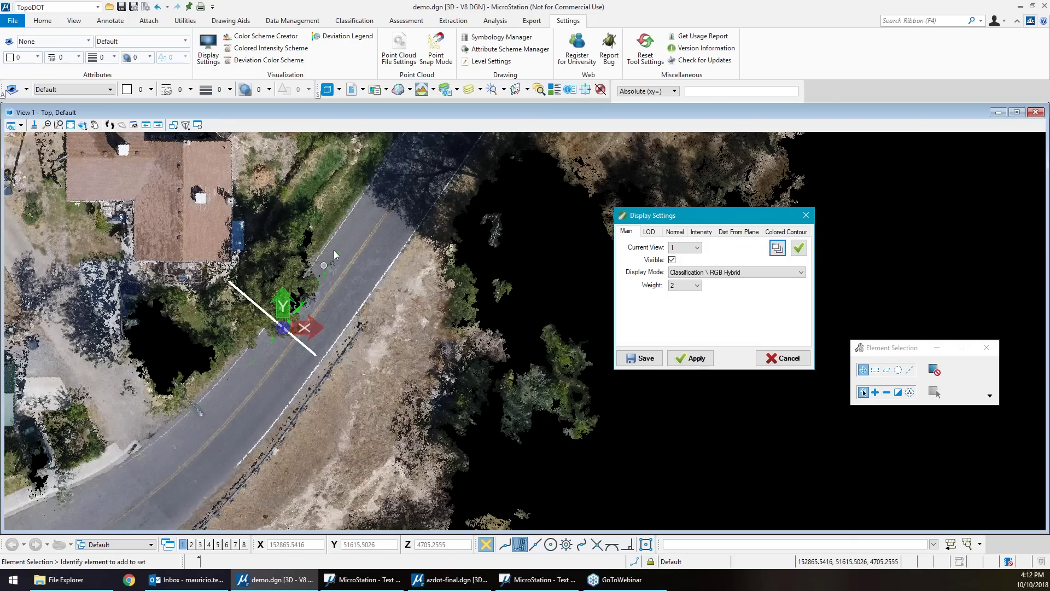
# Classify the roadside vegetation points to layer 6 - Building by envelope, using the green line string as path and the white shape as profile.
pyautogui.click(306, 298)
pyautogui.click(355, 20)
pyautogui.click(587, 48)
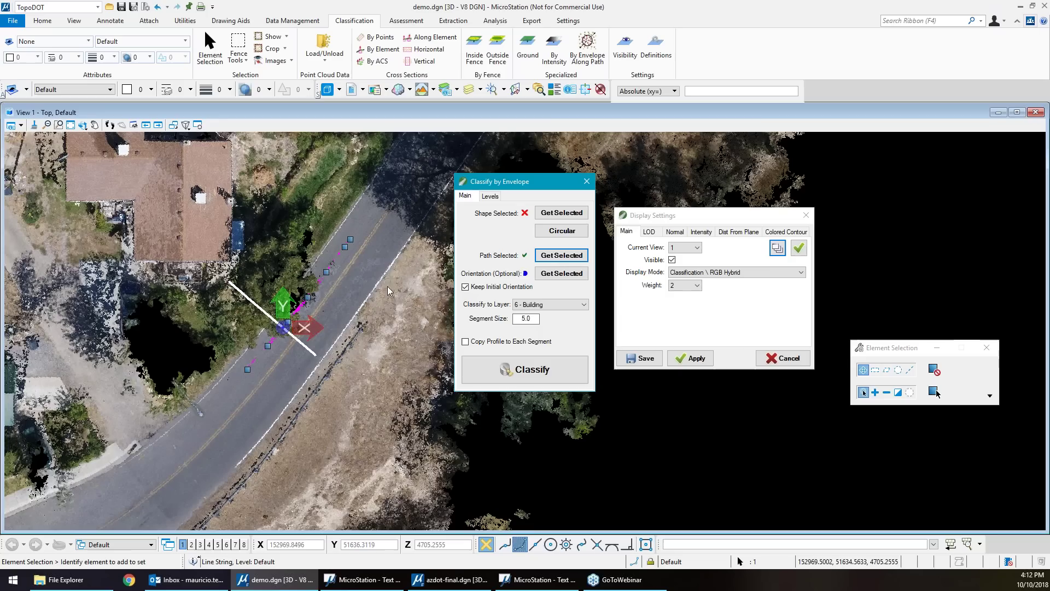
pyautogui.click(311, 355)
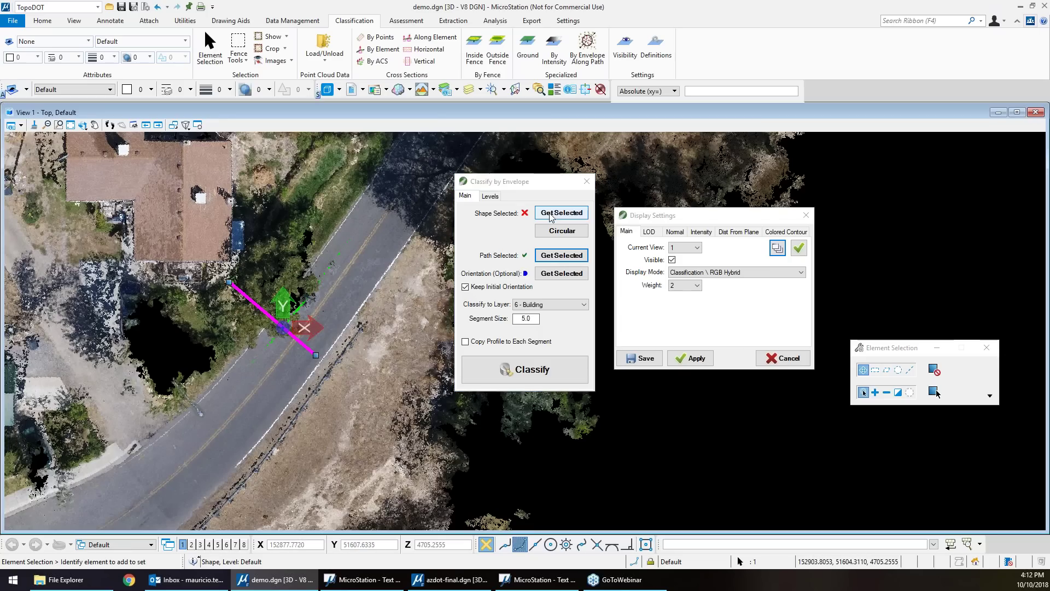
pyautogui.click(82, 125)
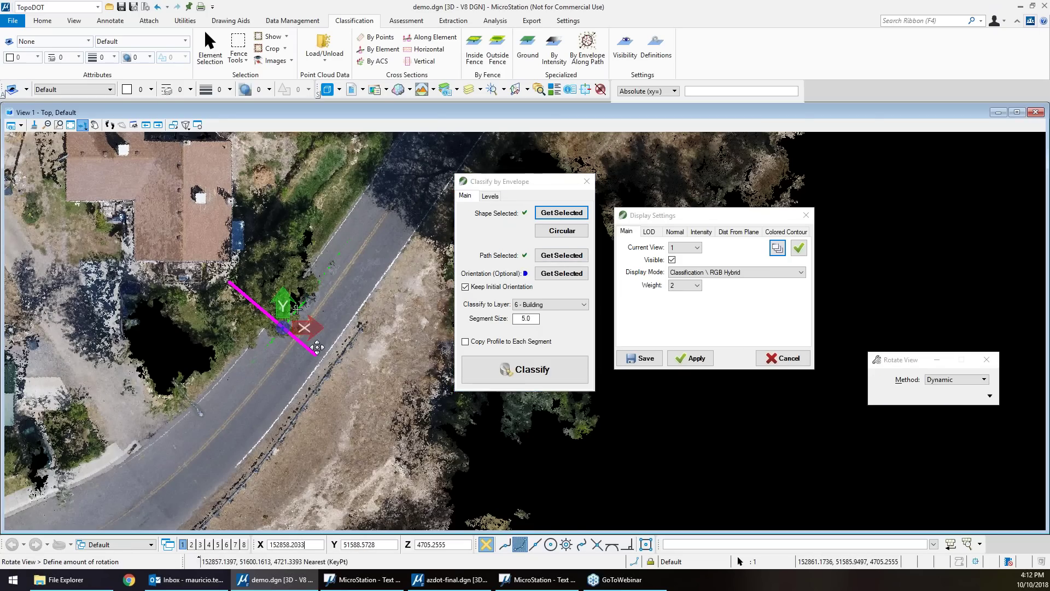
pyautogui.click(317, 348)
pyautogui.rightClick(266, 388)
pyautogui.click(556, 376)
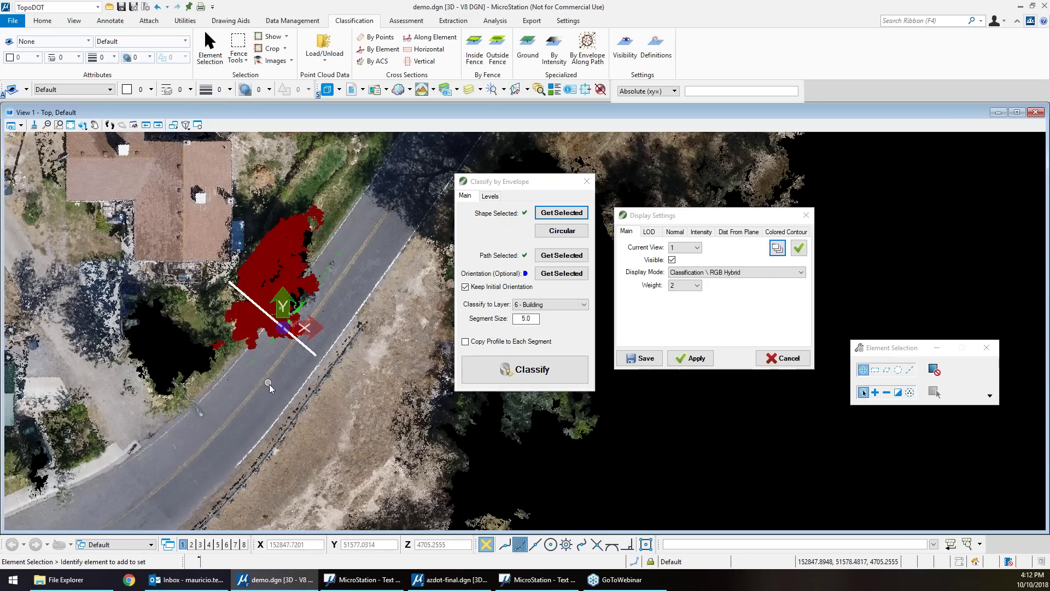
pyautogui.scroll(-2, 269, 383)
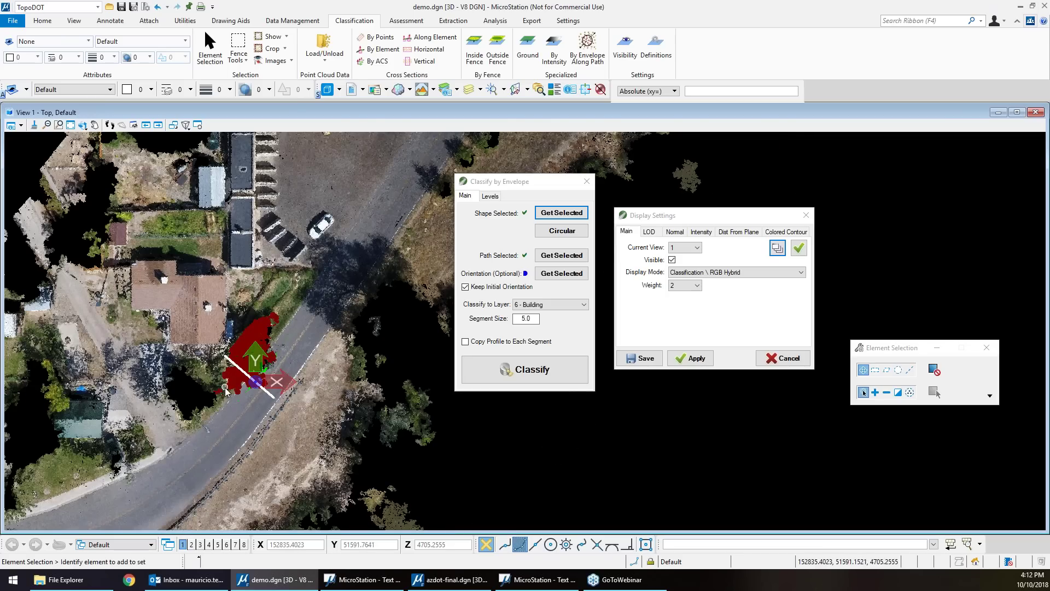
pyautogui.scroll(2, 236, 401)
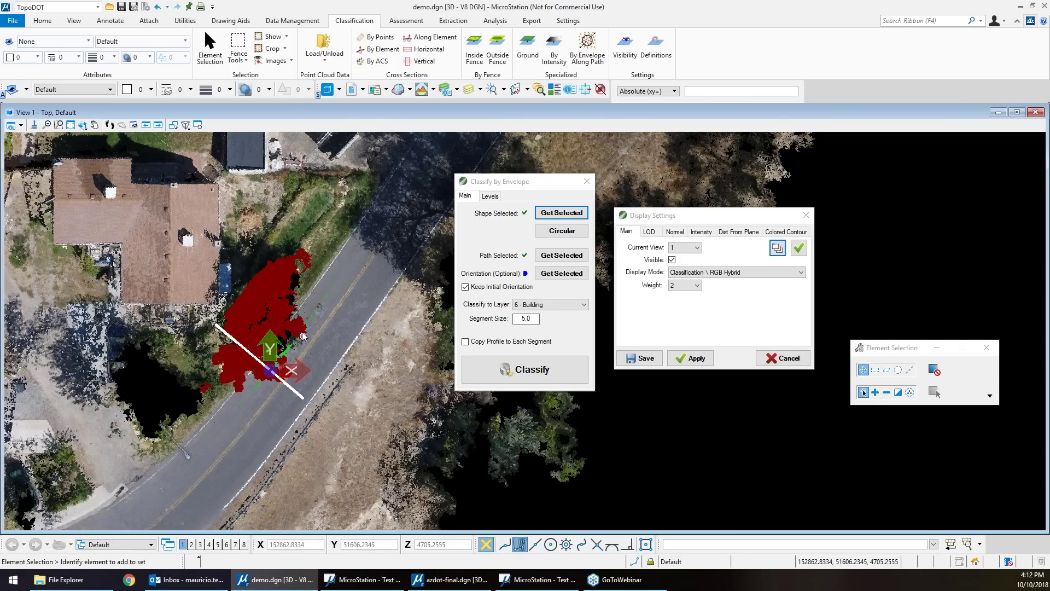
# Hide layer 0 - Unclassified in the point cloud layer visibility and close the Classify by Envelope dialog.
pyautogui.moveTo(513, 182); pyautogui.dragTo(606, 216)
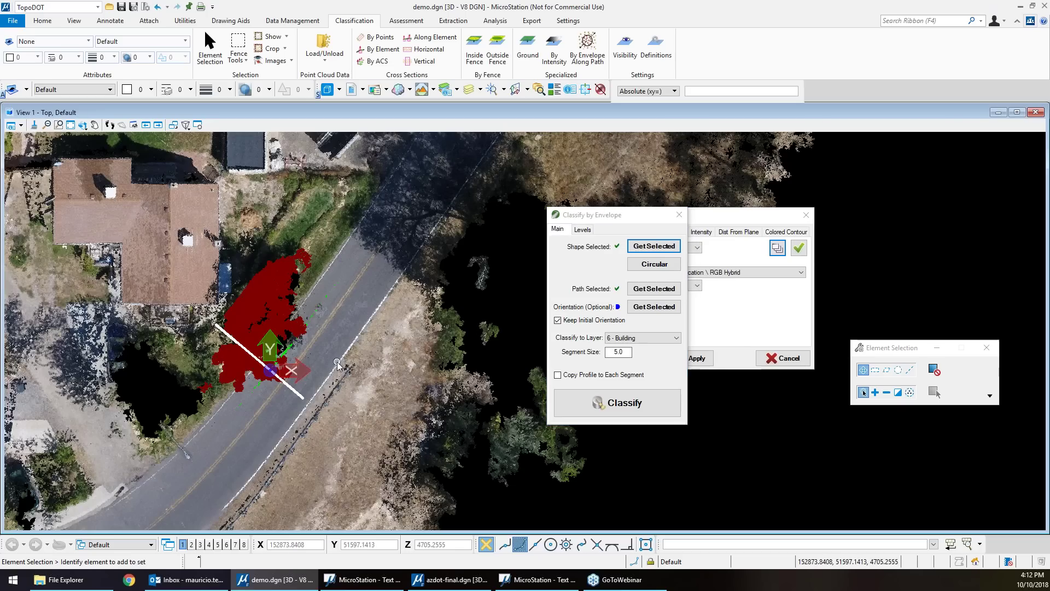
pyautogui.moveTo(298, 364); pyautogui.dragTo(341, 355, button='middle')
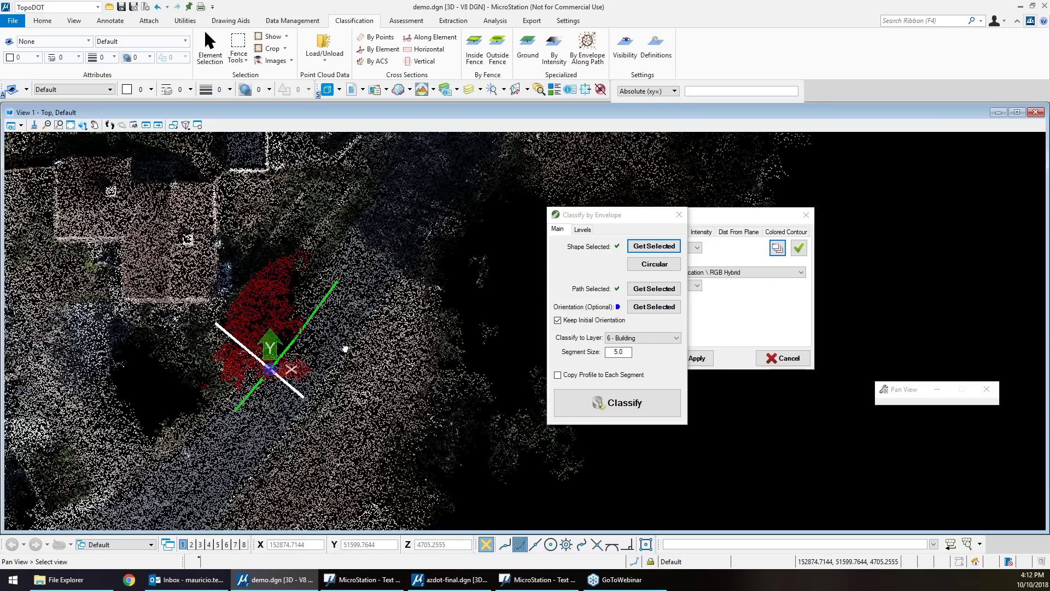
pyautogui.click(624, 66)
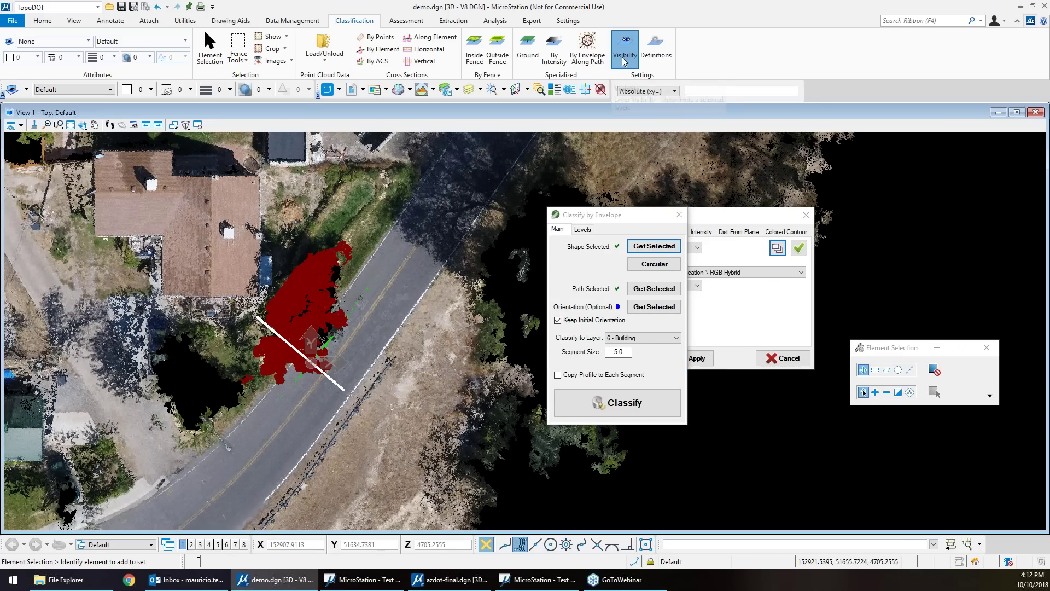
pyautogui.moveTo(520, 219); pyautogui.dragTo(492, 310)
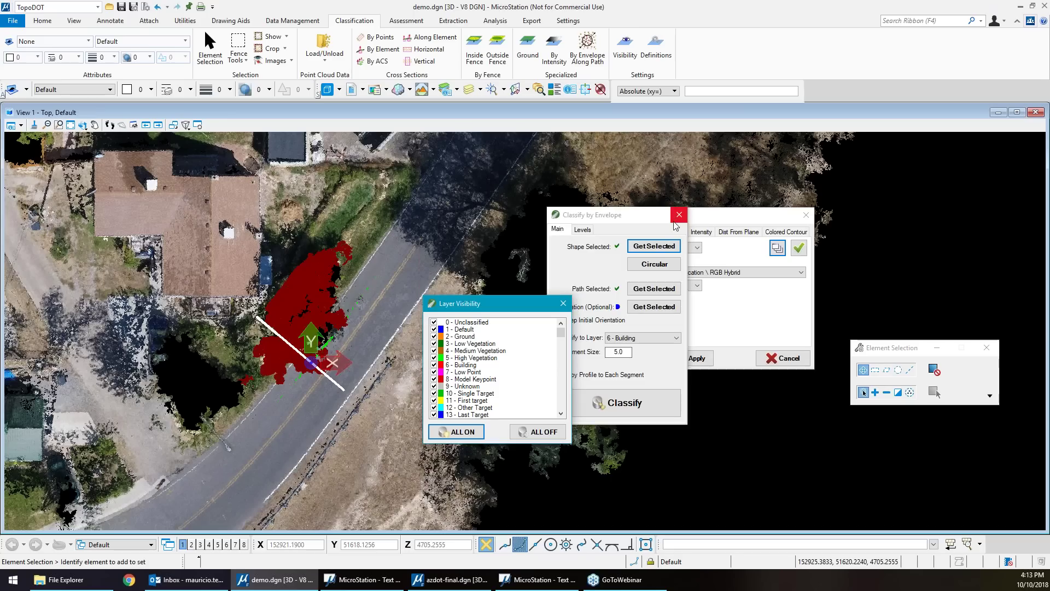
pyautogui.click(434, 323)
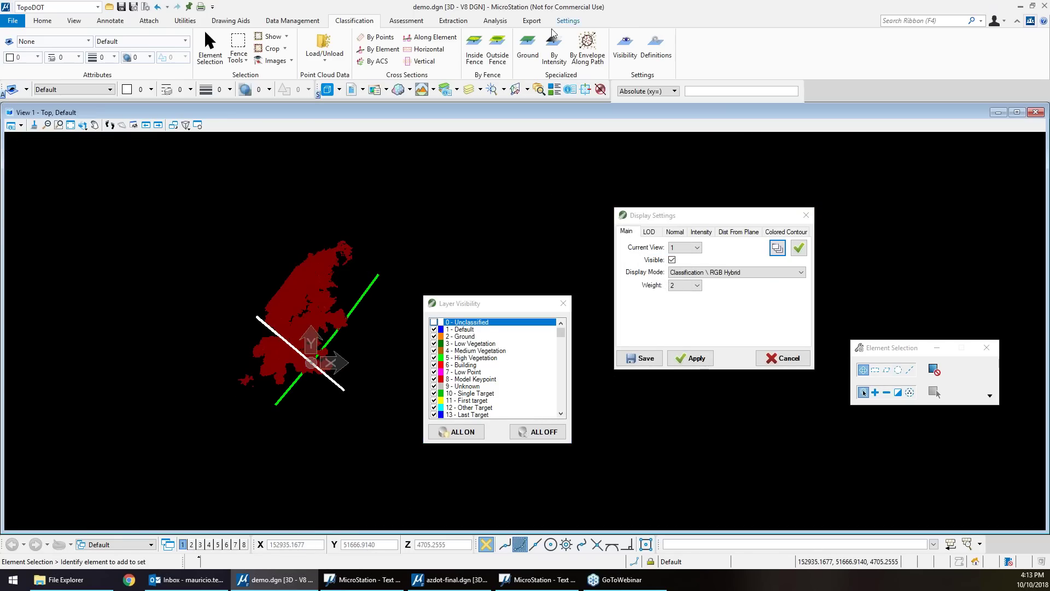
# Outline the visible classified point clusters on the Outlines level with Outline Clusters, with Plot Measurements enabled.
pyautogui.click(453, 22)
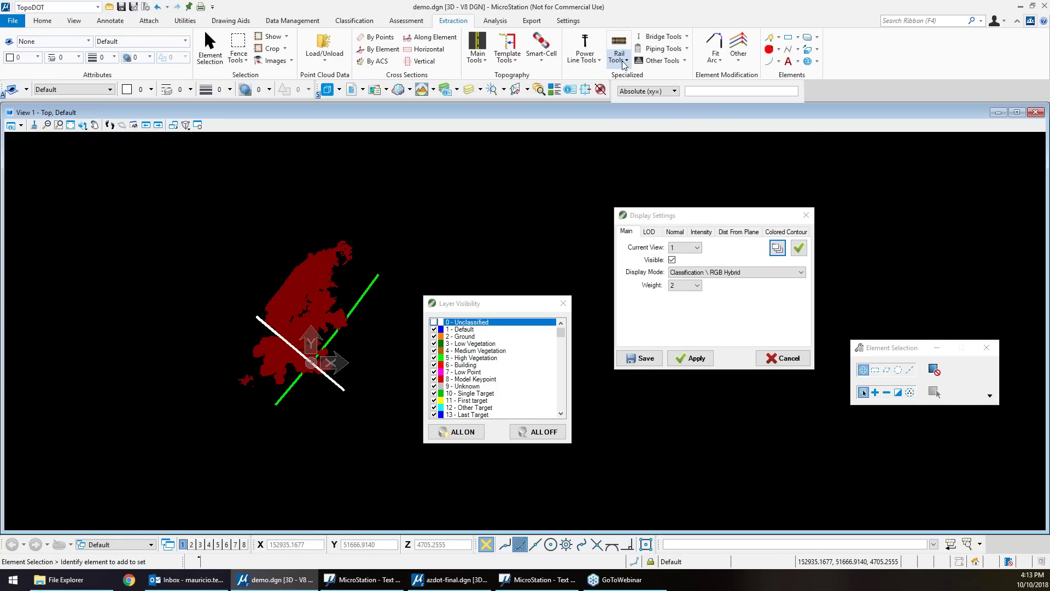
pyautogui.click(685, 61)
pyautogui.click(702, 100)
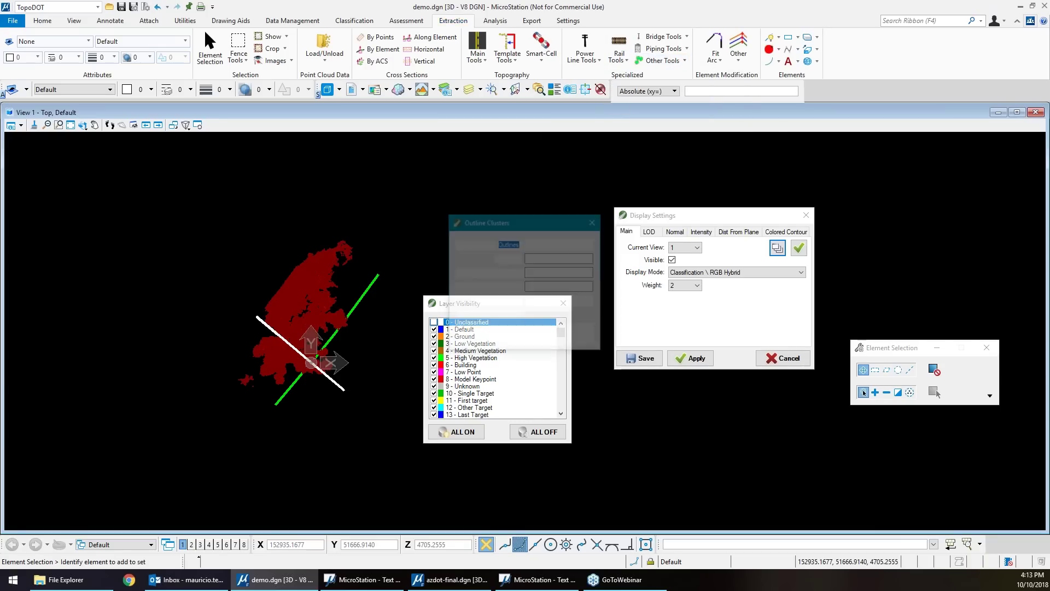
pyautogui.click(513, 317)
pyautogui.click(482, 343)
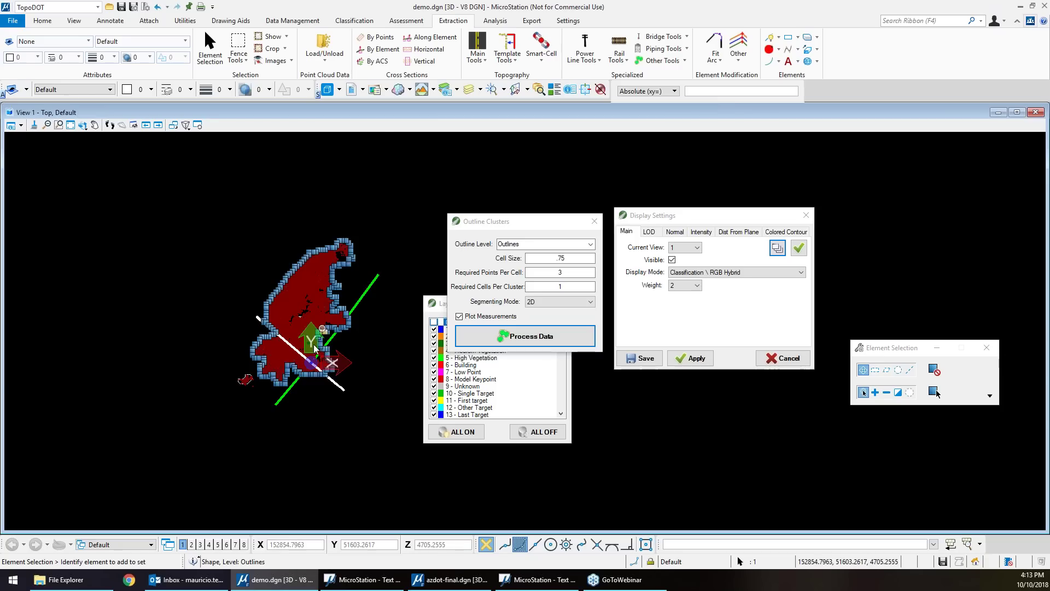
pyautogui.scroll(4, 323, 339)
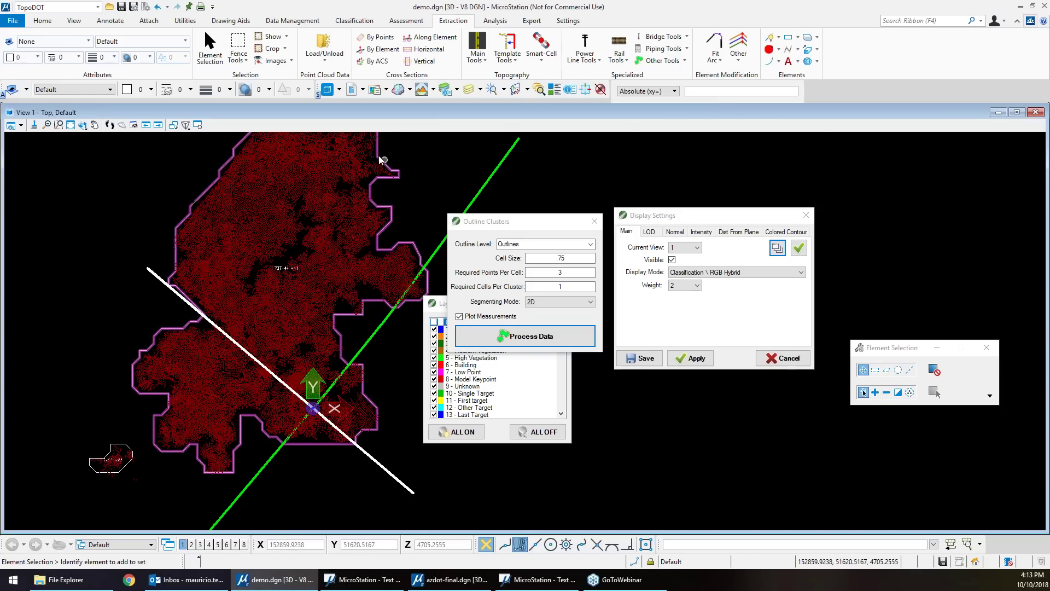
# Examine the cluster outlines around the classified vegetation and the area labels plotted inside them.
pyautogui.scroll(3, 316, 241)
pyautogui.scroll(-2, 312, 304)
pyautogui.scroll(-3, 280, 361)
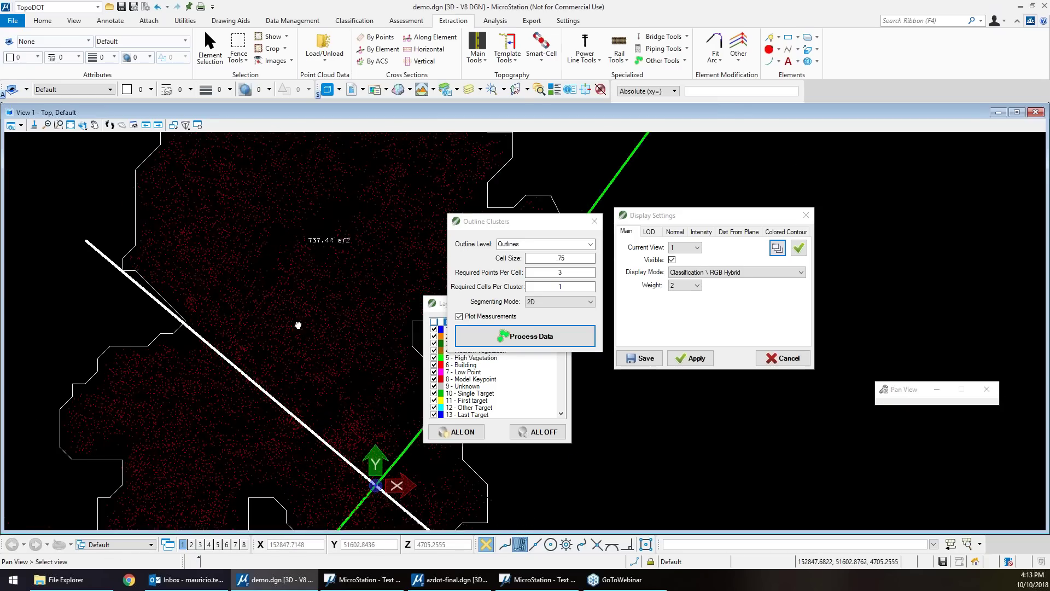
pyautogui.scroll(4, 213, 378)
pyautogui.scroll(-4, 166, 471)
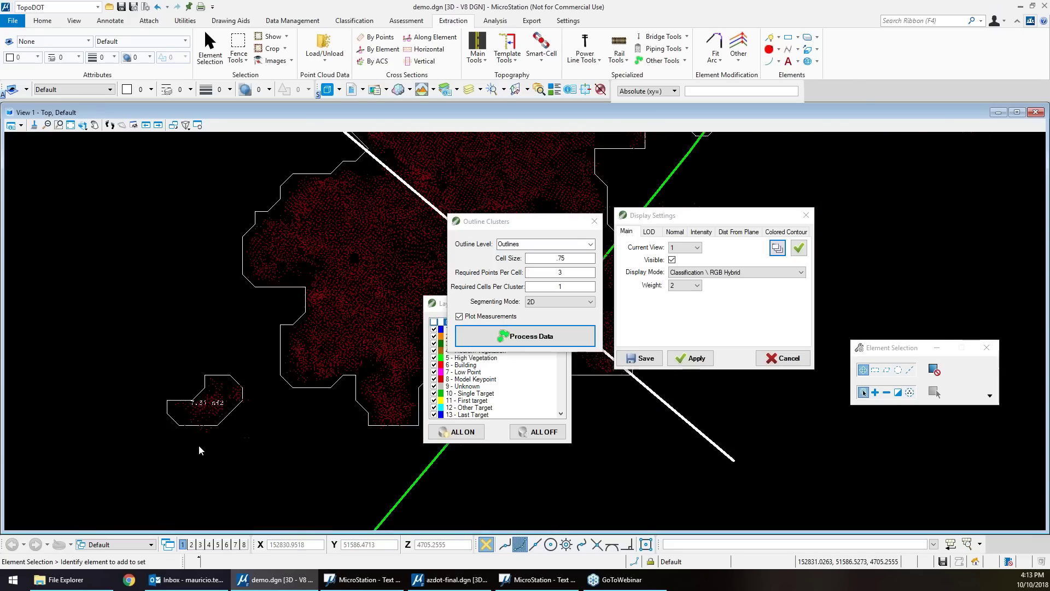
pyautogui.scroll(-1, 192, 413)
# Turn layer 0 - Unclassified back on in the point cloud layer visibility and close that dialog.
pyautogui.click(286, 38)
pyautogui.click(311, 80)
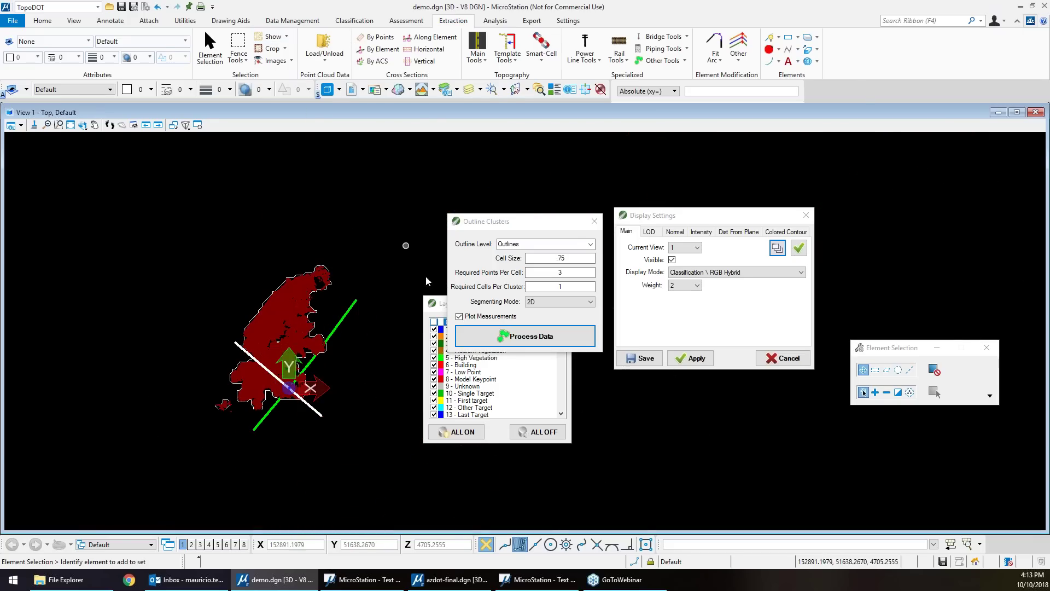
pyautogui.click(436, 327)
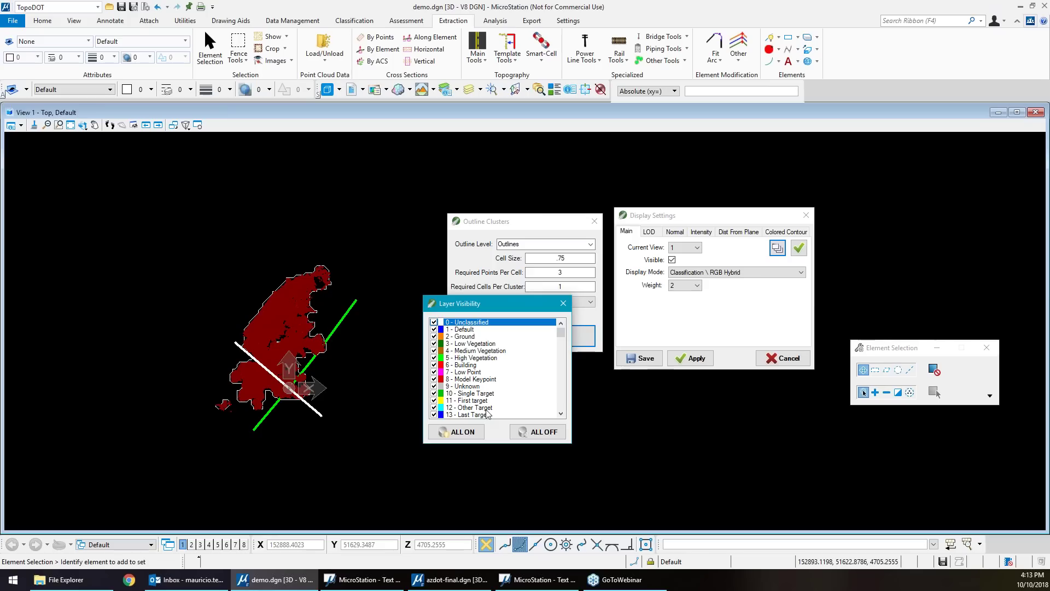
pyautogui.click(563, 303)
# Close the Outline Clusters and Display Settings dialogs and redisplay the point cloud around the classified vegetation.
pyautogui.click(801, 271)
pyautogui.click(751, 258)
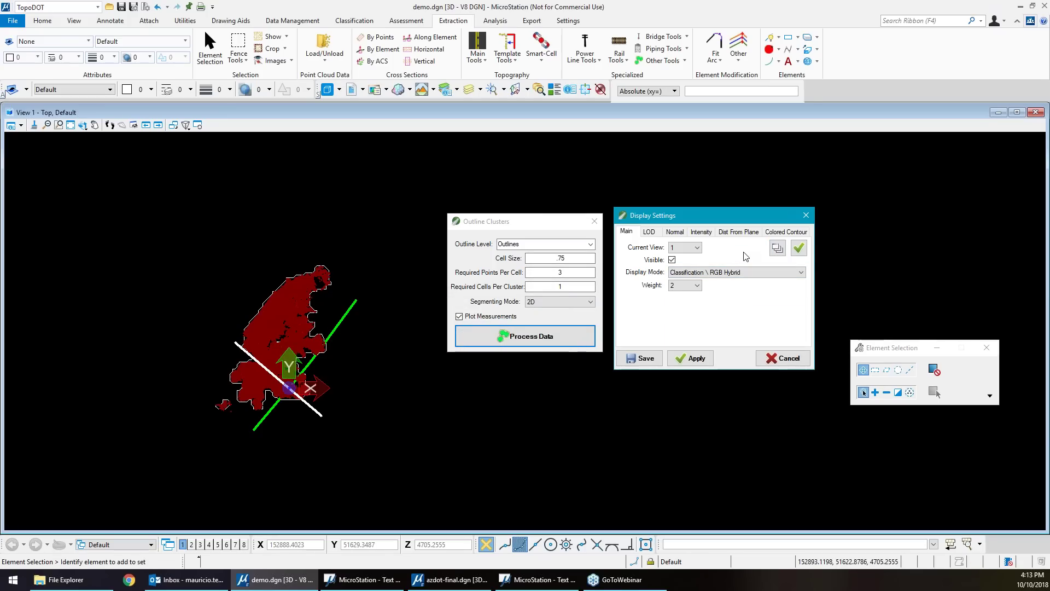
pyautogui.click(594, 221)
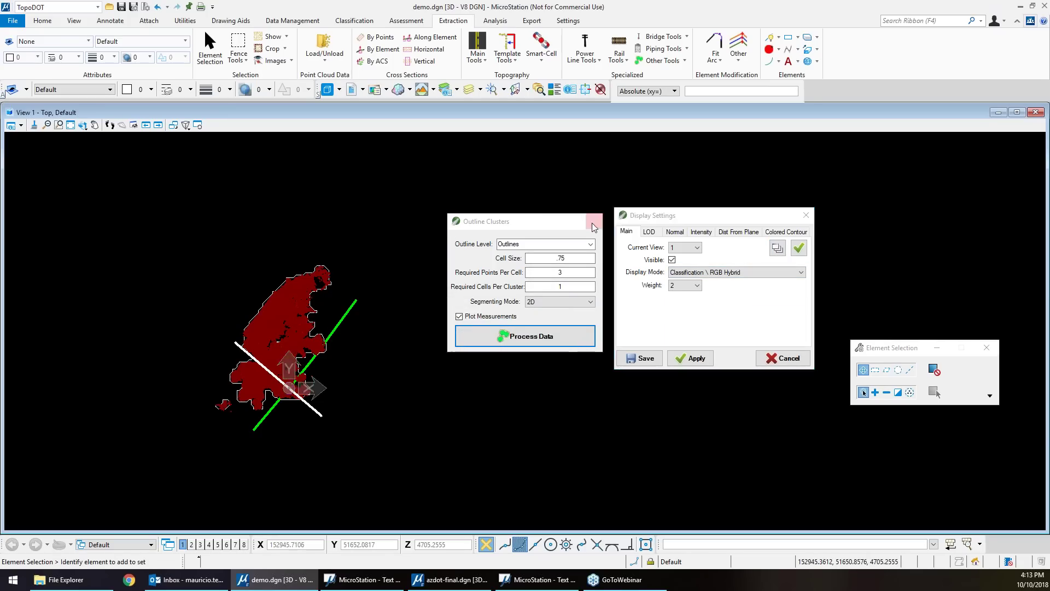
pyautogui.click(800, 215)
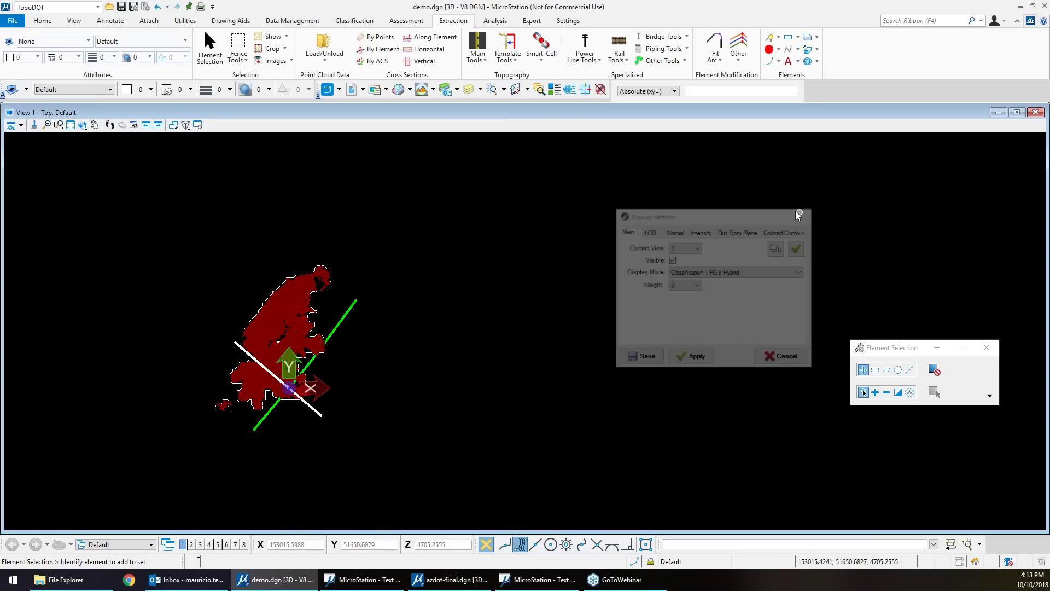
pyautogui.click(273, 41)
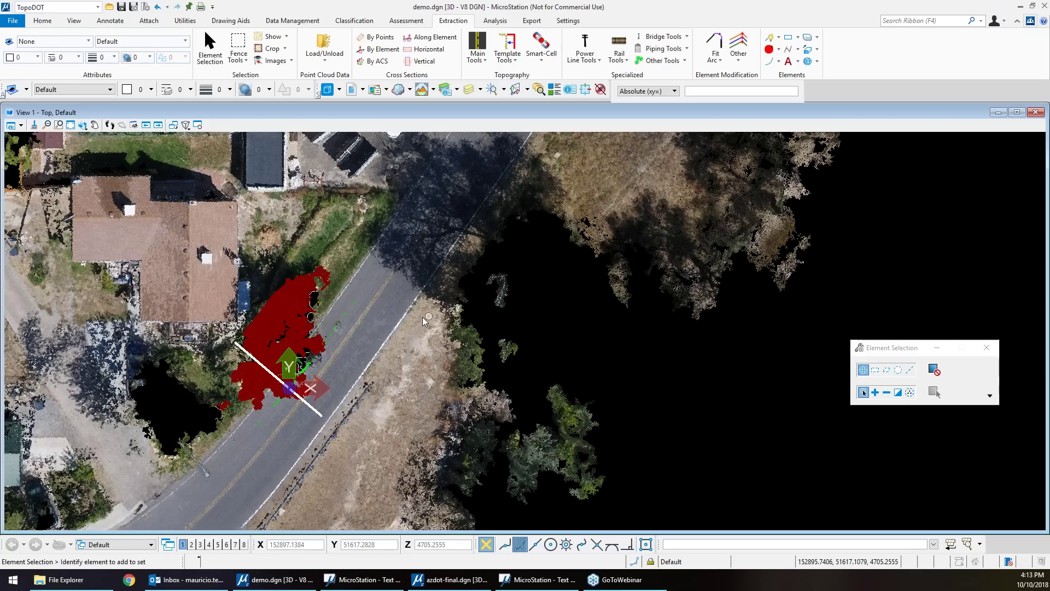
pyautogui.scroll(-2, 334, 354)
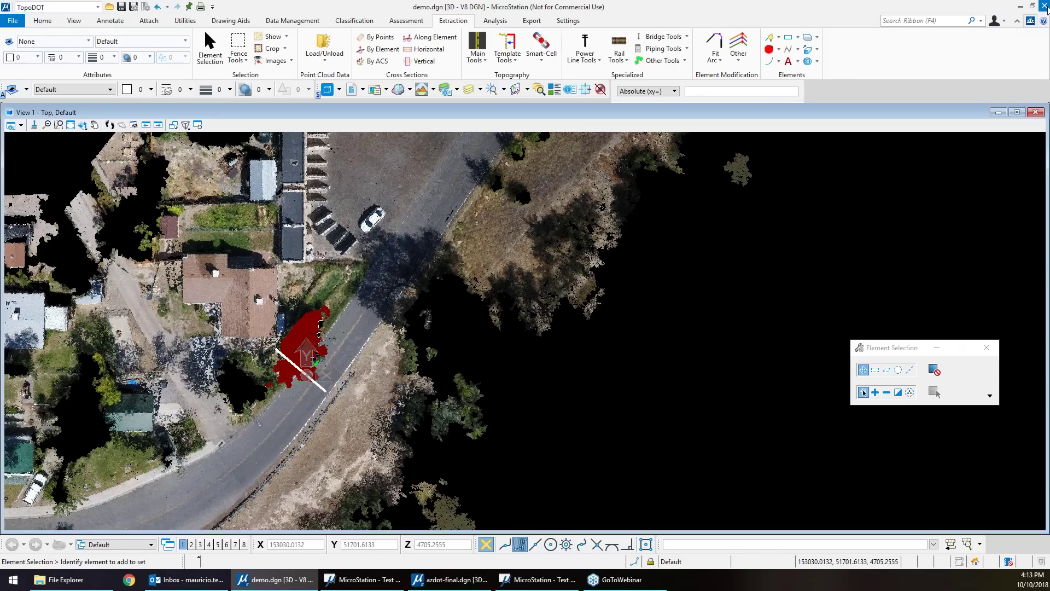
# Close demo.dgn and display the road corridor point cloud in azdot-final.dgn.
pyautogui.click(1045, 7)
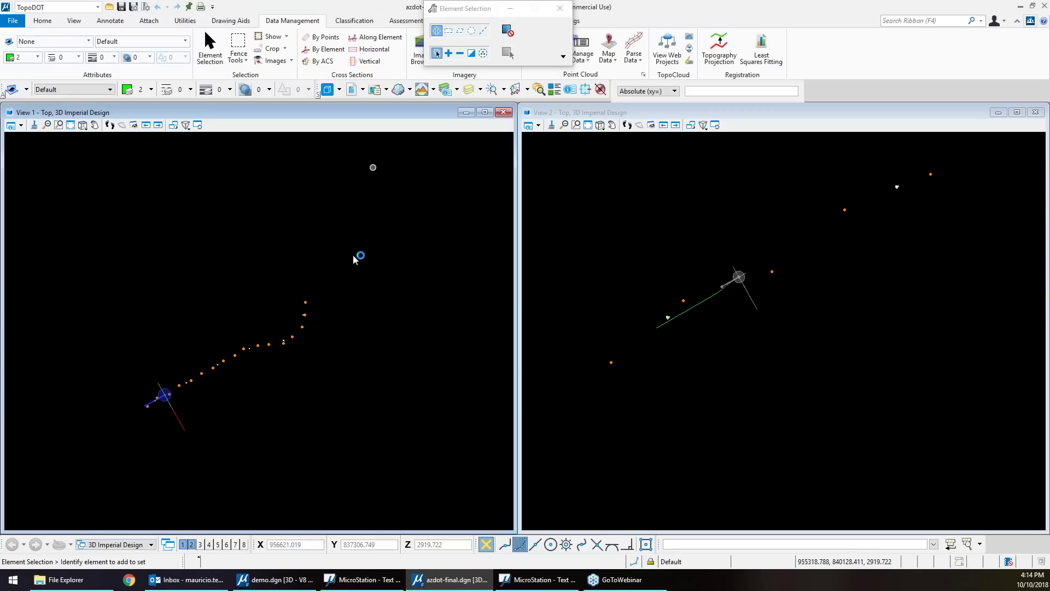
pyautogui.click(287, 37)
pyautogui.click(317, 87)
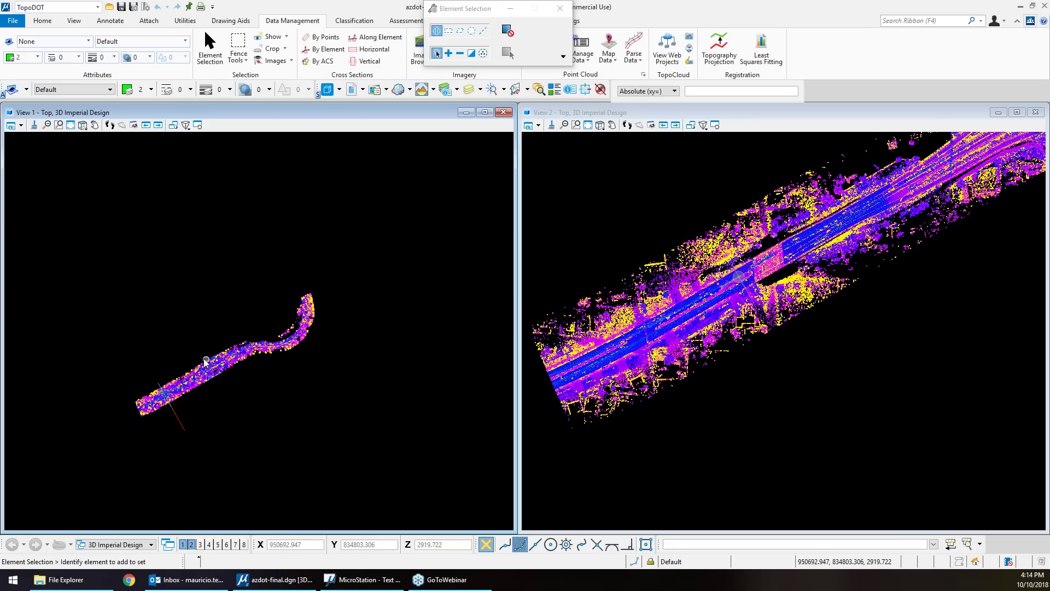
# Inspect the highway point cloud around the bridge section and the road median.
pyautogui.scroll(4, 180, 392)
pyautogui.scroll(5, 180, 392)
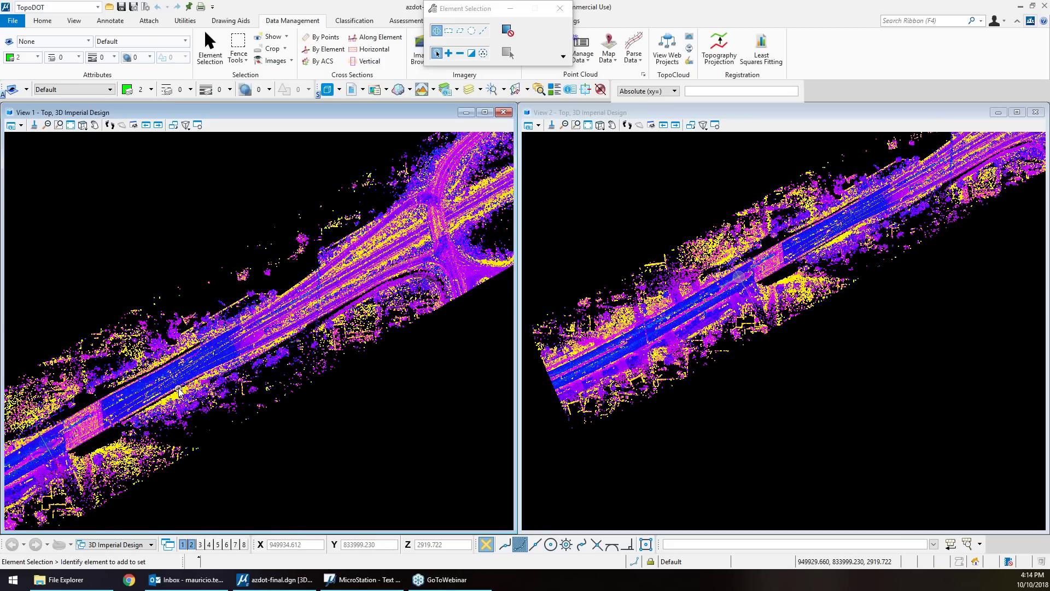
pyautogui.moveTo(166, 396); pyautogui.dragTo(426, 278, button='middle')
pyautogui.scroll(-6, 327, 361)
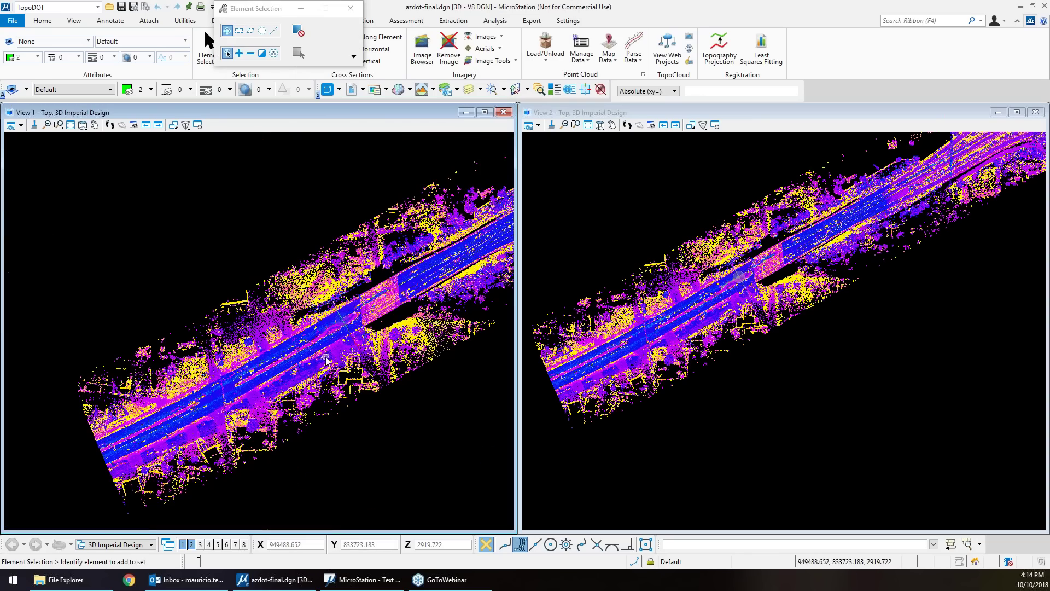
pyautogui.scroll(3, 359, 327)
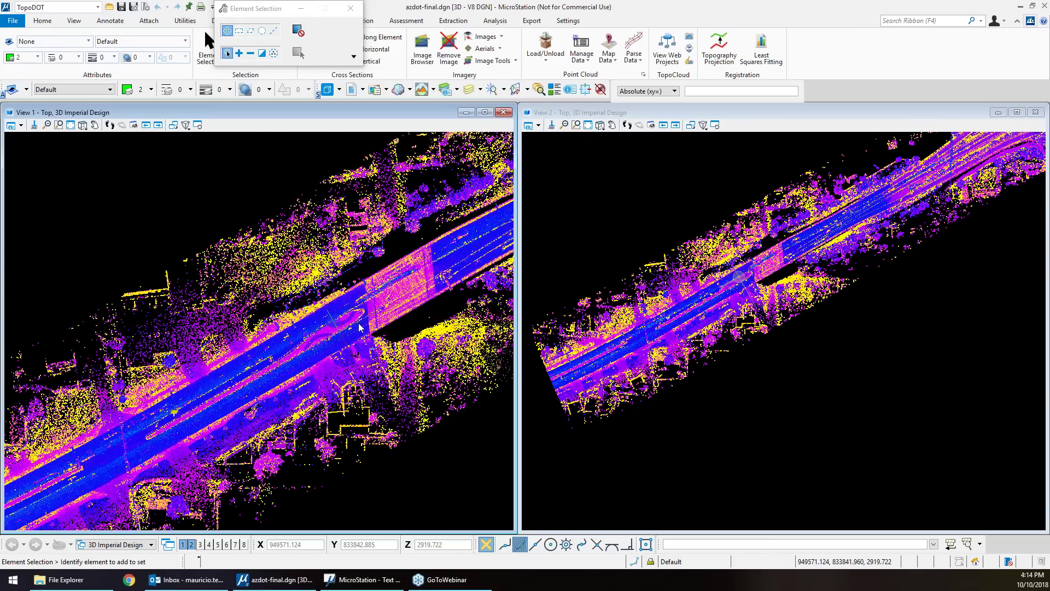
pyautogui.scroll(4, 359, 327)
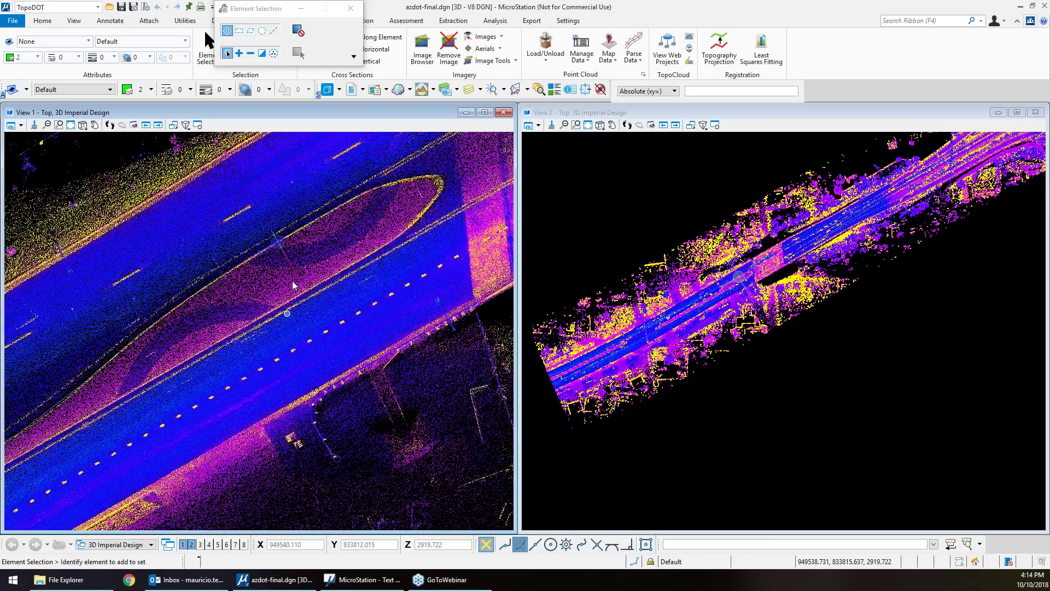
pyautogui.moveTo(351, 284); pyautogui.dragTo(351, 285, button='middle')
pyautogui.scroll(-5, 351, 284)
pyautogui.click(210, 44)
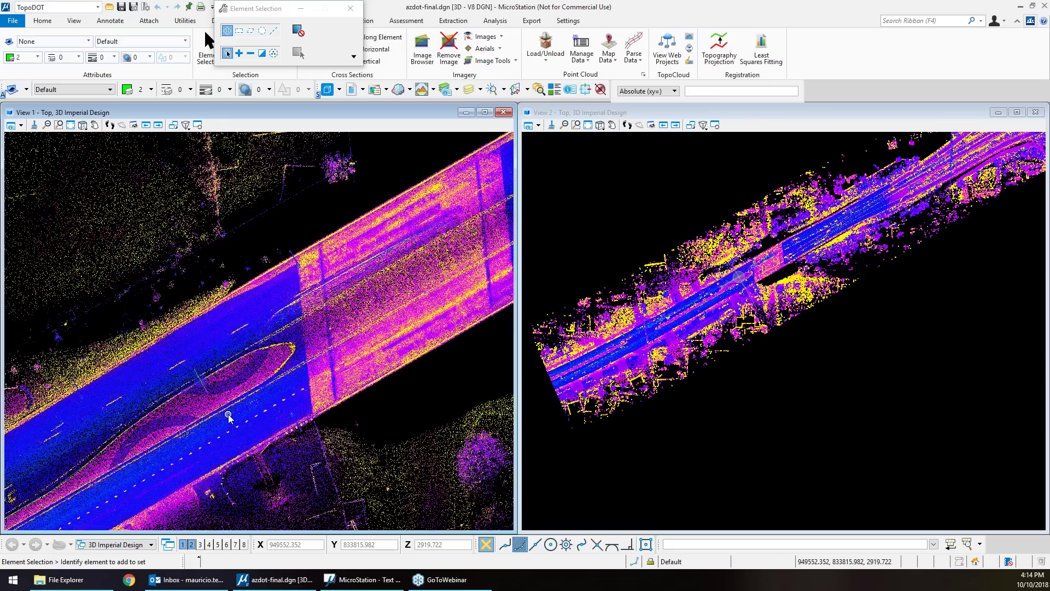
# Hide the point cloud to locate the control points along the corridor, and redisplay it around one of them.
pyautogui.moveTo(329, 8); pyautogui.dragTo(730, 206)
pyautogui.click(272, 48)
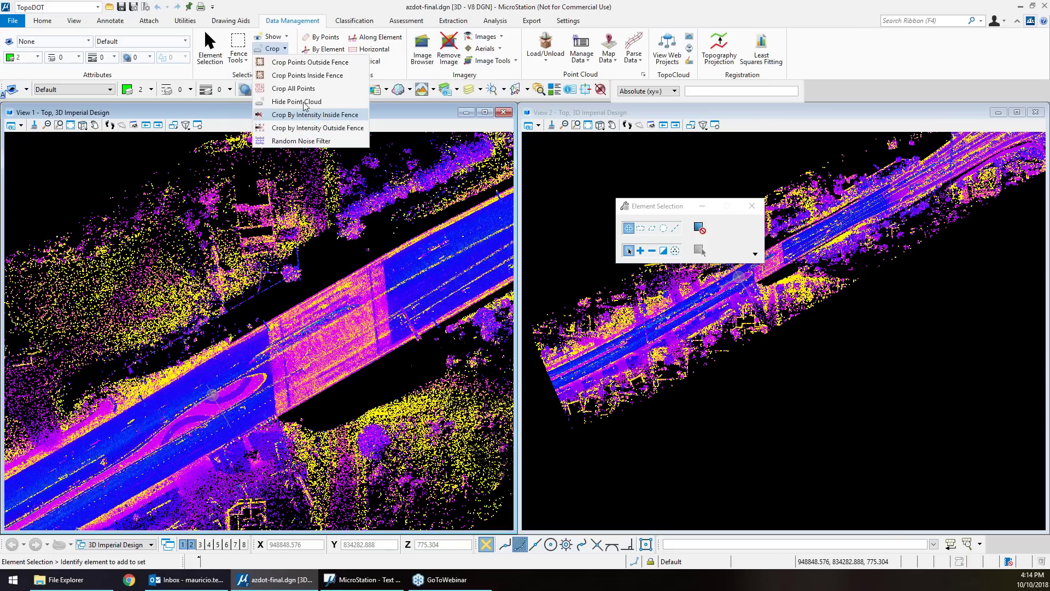
pyautogui.click(287, 101)
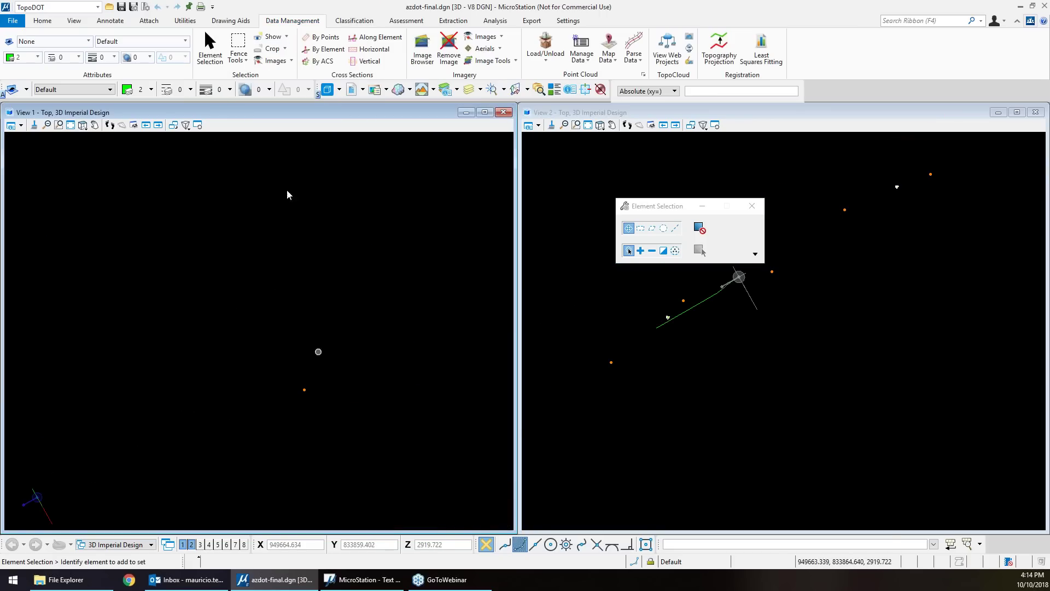
pyautogui.click(285, 50)
pyautogui.click(274, 37)
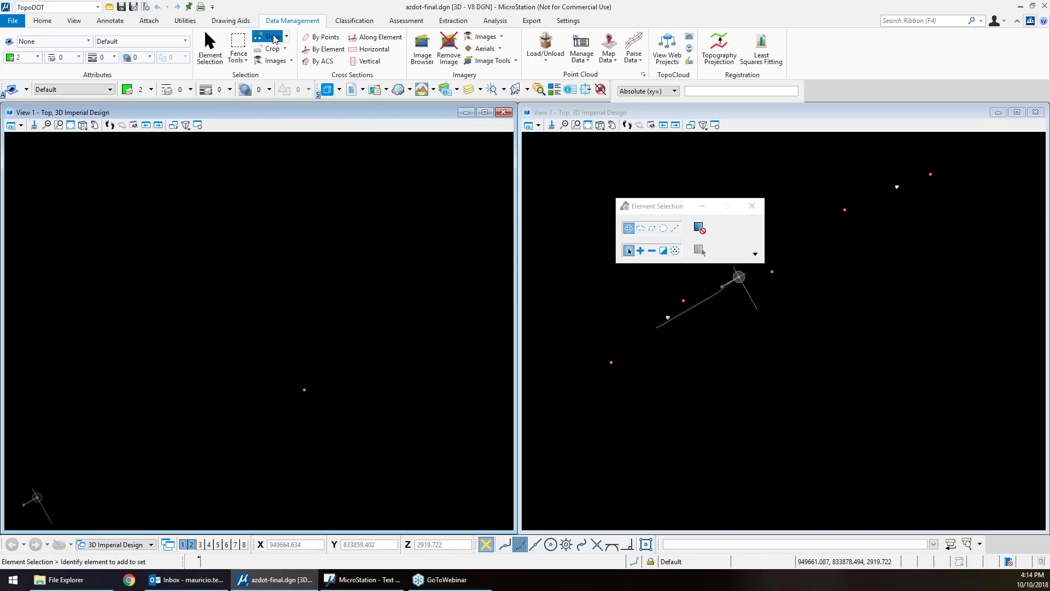
pyautogui.scroll(2, 181, 403)
pyautogui.scroll(-3, 181, 403)
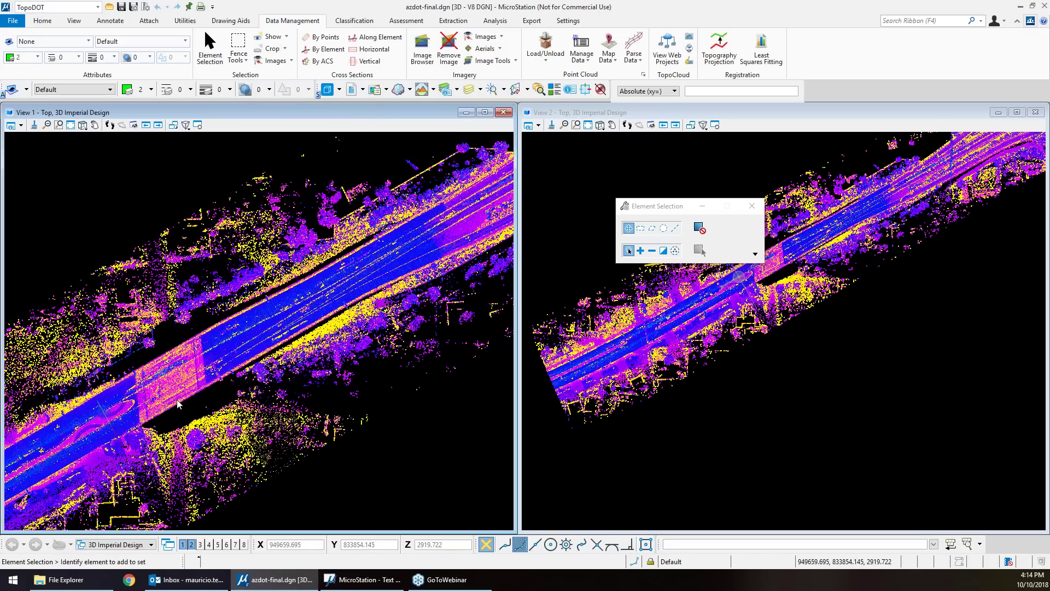
pyautogui.click(272, 50)
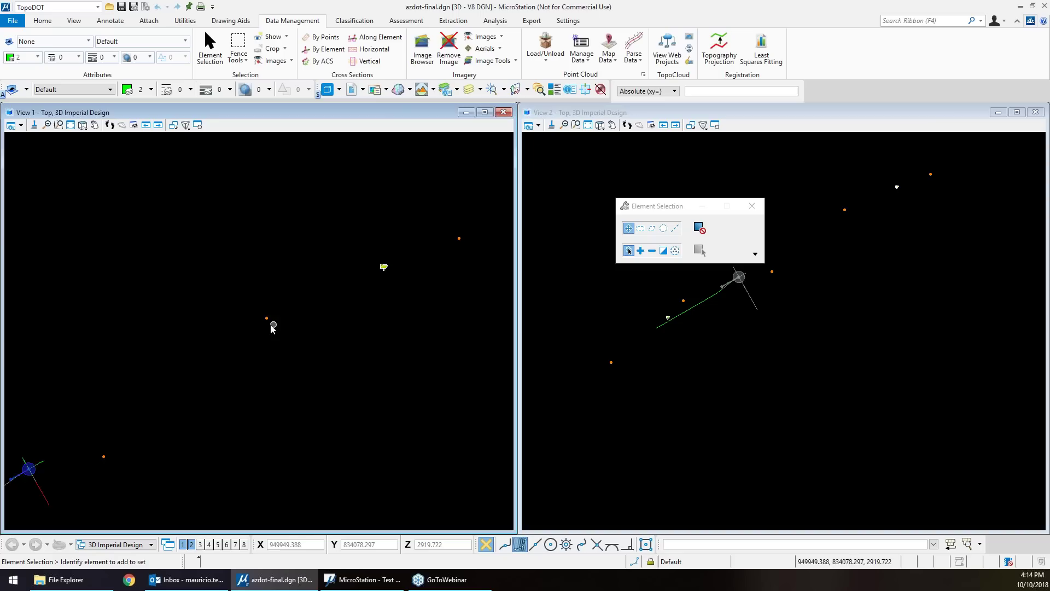
pyautogui.click(273, 39)
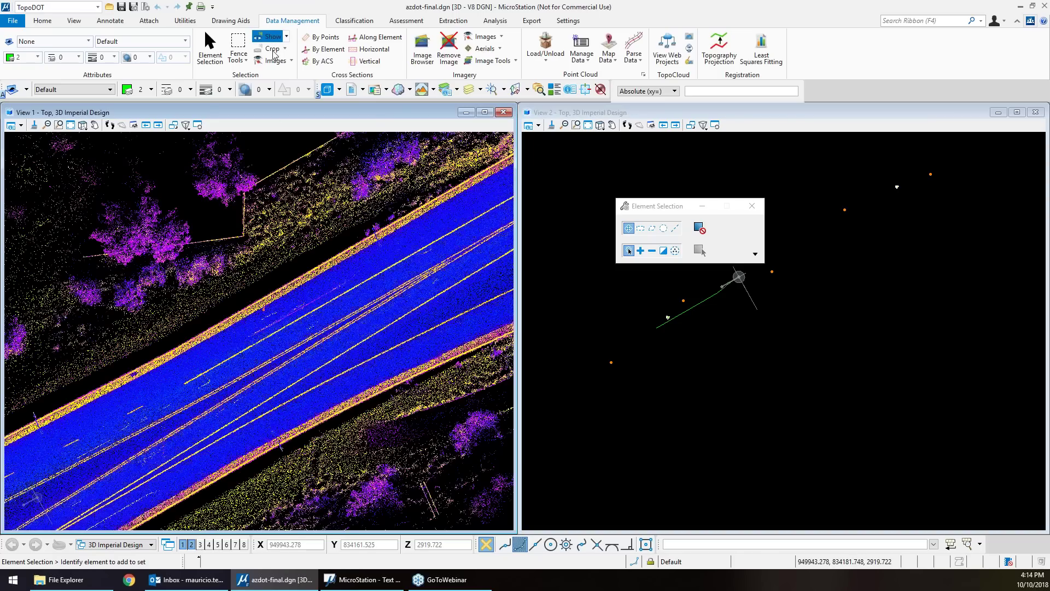
# Examine the painted target in the point cloud around the control point near the road edge.
pyautogui.scroll(5, 270, 297)
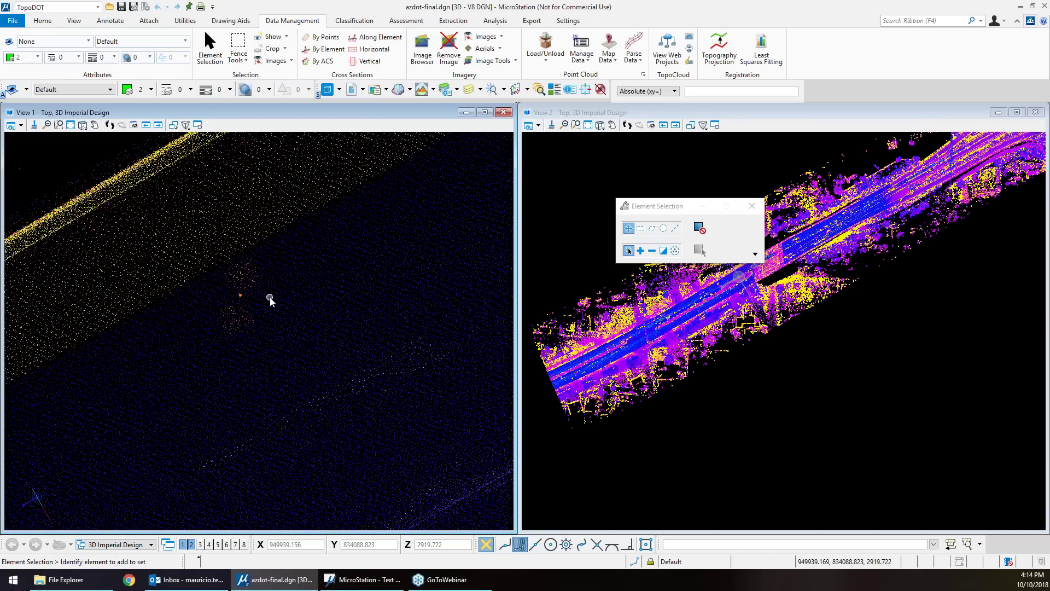
pyautogui.scroll(-3, 270, 297)
pyautogui.scroll(3, 255, 297)
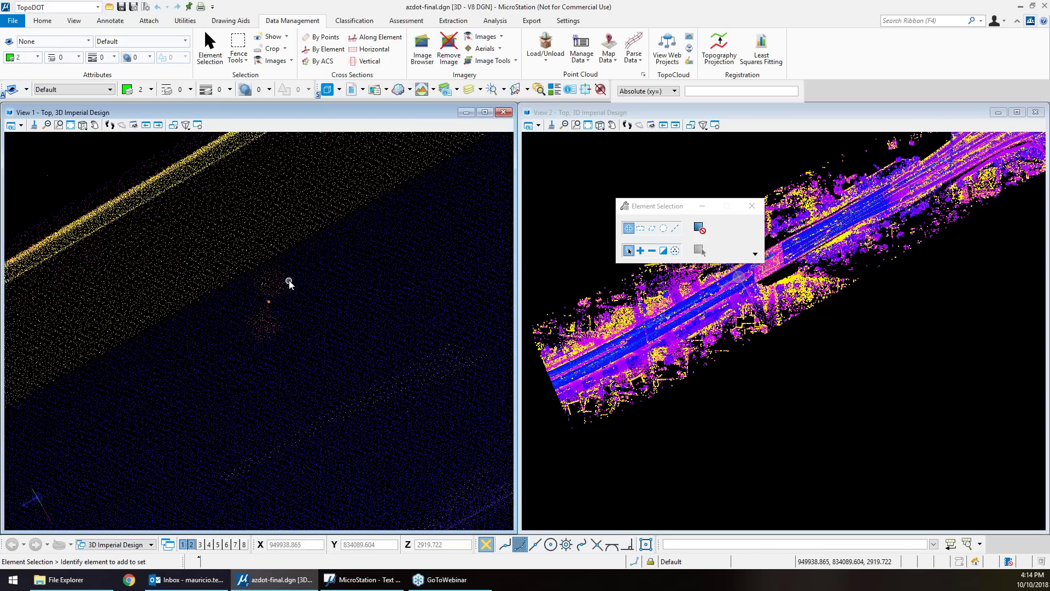
pyautogui.scroll(-2, 289, 284)
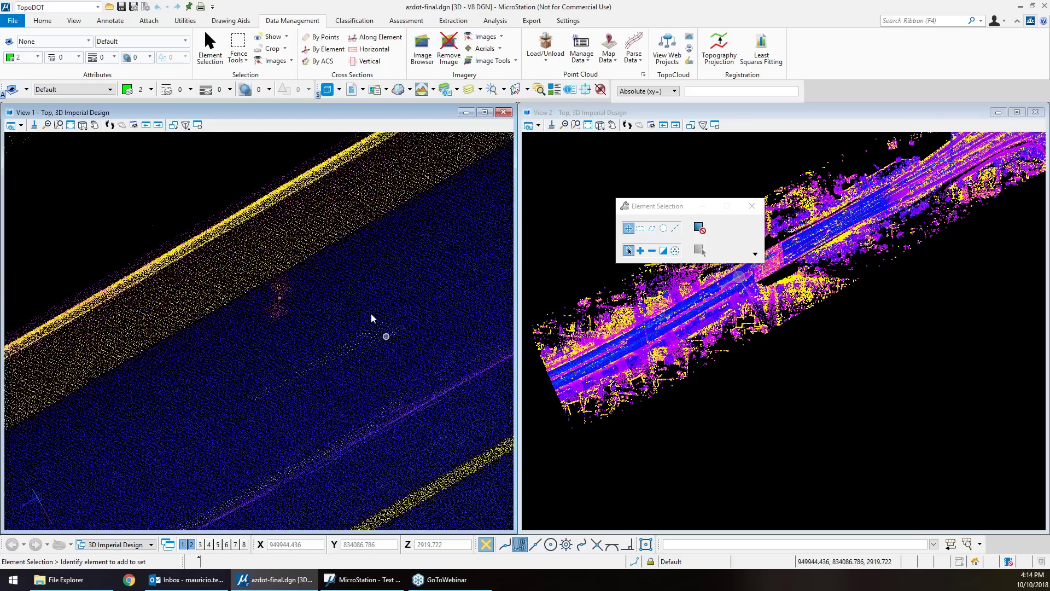
pyautogui.scroll(-2, 336, 300)
pyautogui.scroll(-2, 268, 374)
pyautogui.scroll(-5, 268, 374)
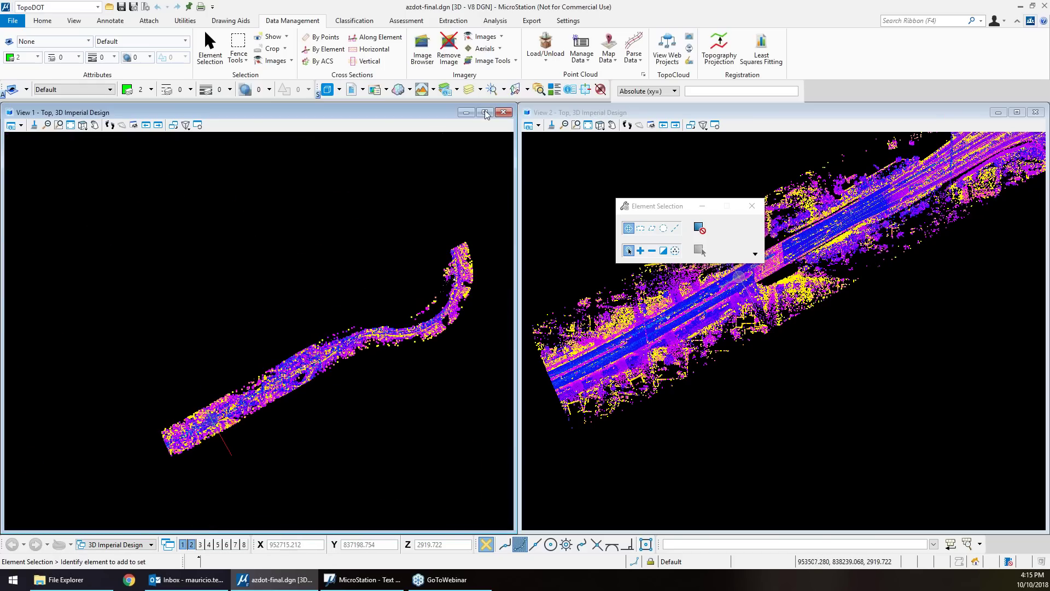
# Process the Control Points level with Control Point To Data analysis, using the Three-dimensional method, Target 2 shape and Auto Lookup Intensity.
pyautogui.click(405, 20)
pyautogui.click(485, 48)
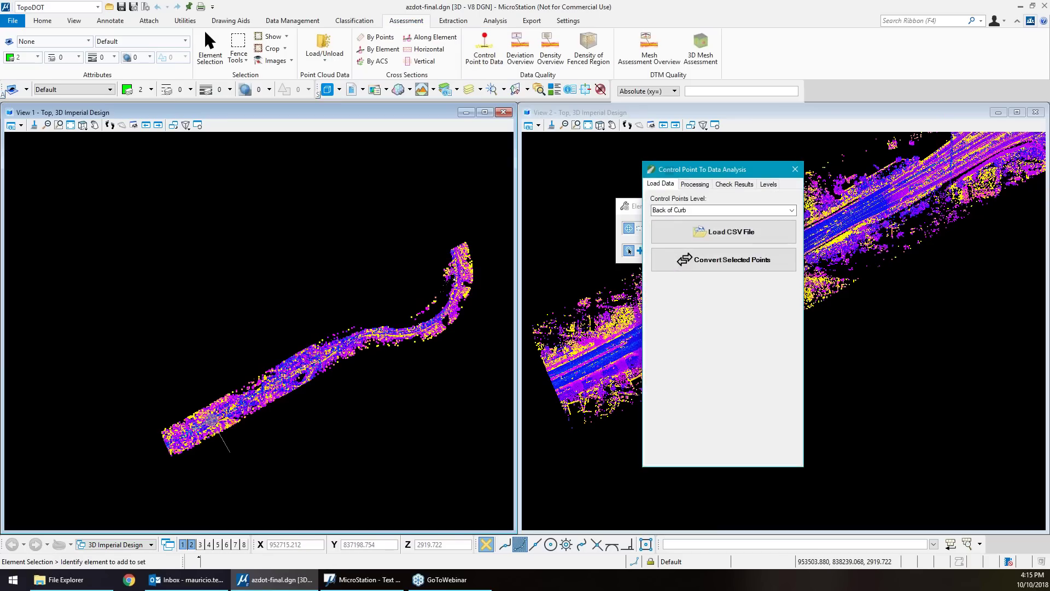
pyautogui.click(695, 185)
pyautogui.moveTo(718, 170); pyautogui.dragTo(602, 173)
pyautogui.click(591, 232)
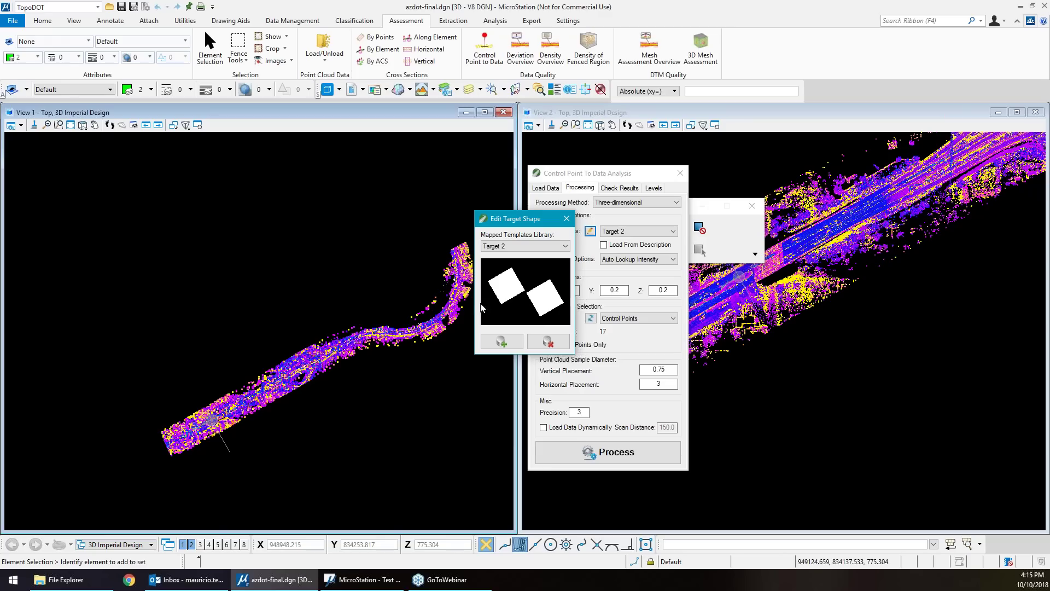
pyautogui.click(566, 219)
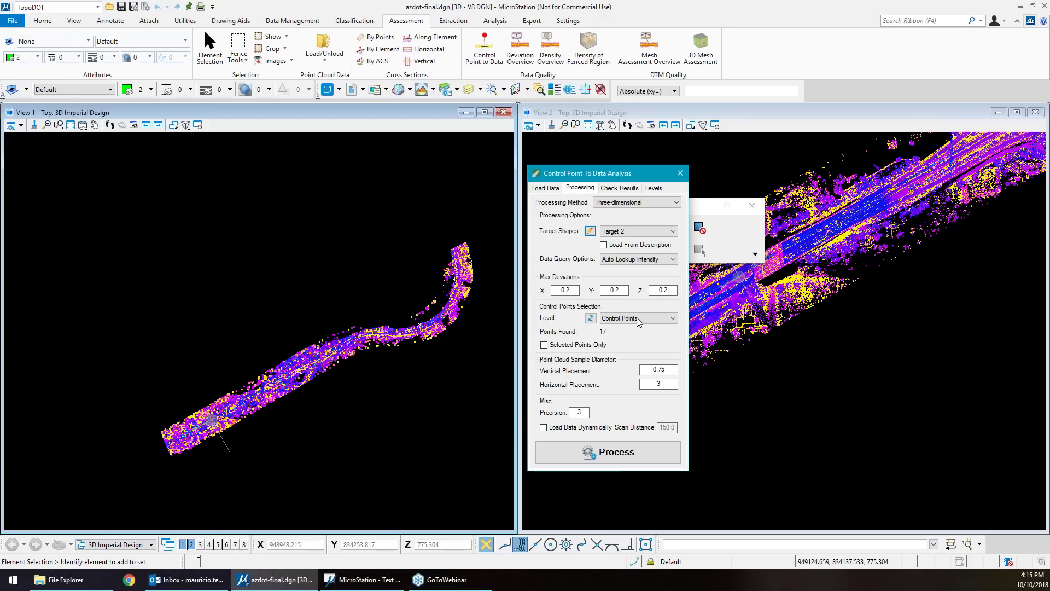
pyautogui.click(602, 455)
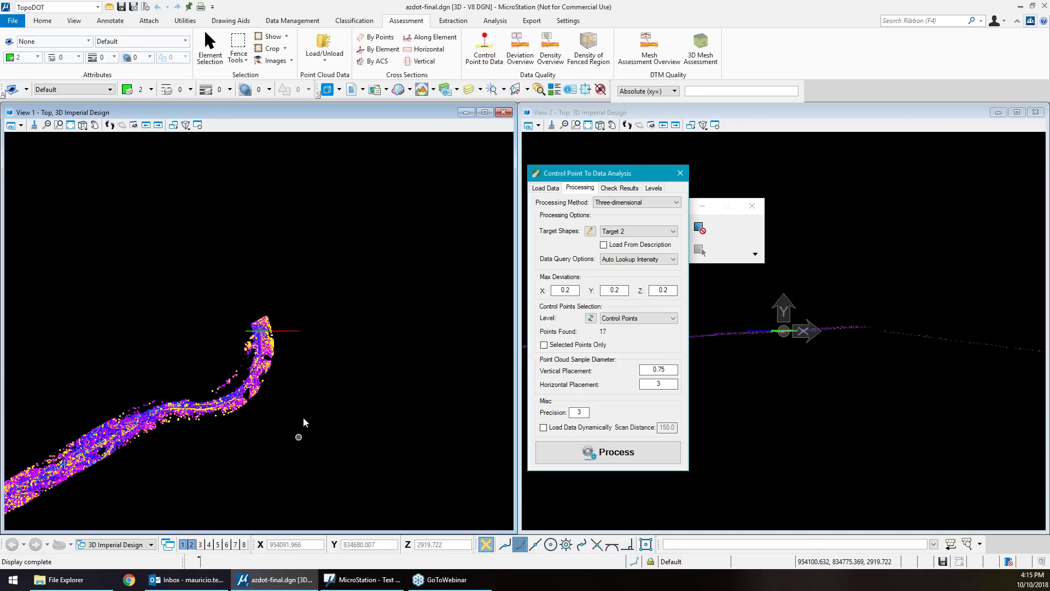
# Examine the matched target shape and X, Y and Z deviations of the control point at the corridor's curved far end.
pyautogui.scroll(5, 255, 345)
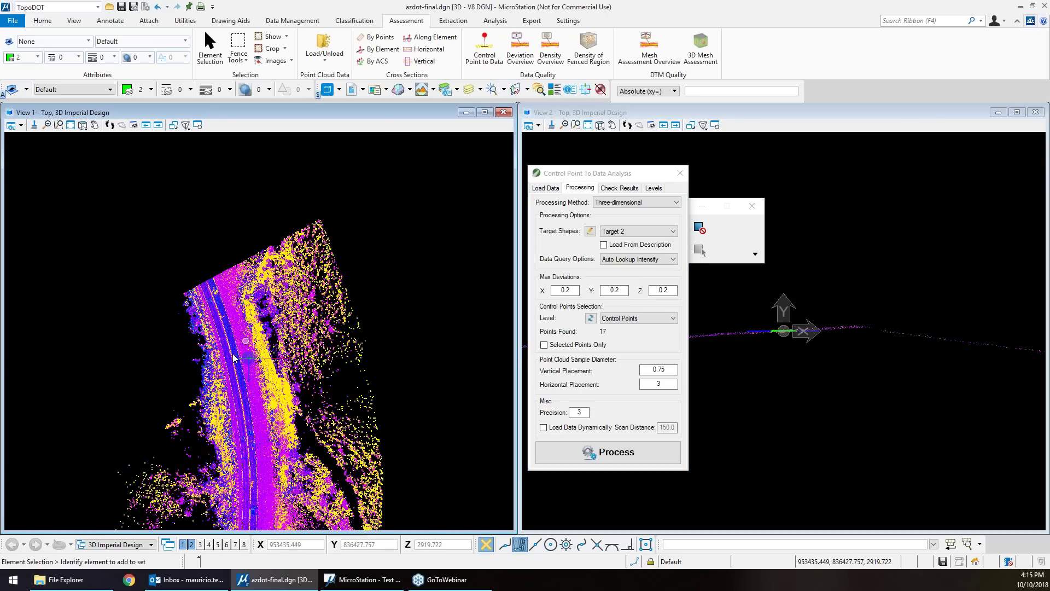
pyautogui.scroll(2, 235, 359)
pyautogui.scroll(4, 242, 363)
pyautogui.scroll(-1, 273, 351)
pyautogui.scroll(-2, 264, 301)
pyautogui.scroll(2, 257, 312)
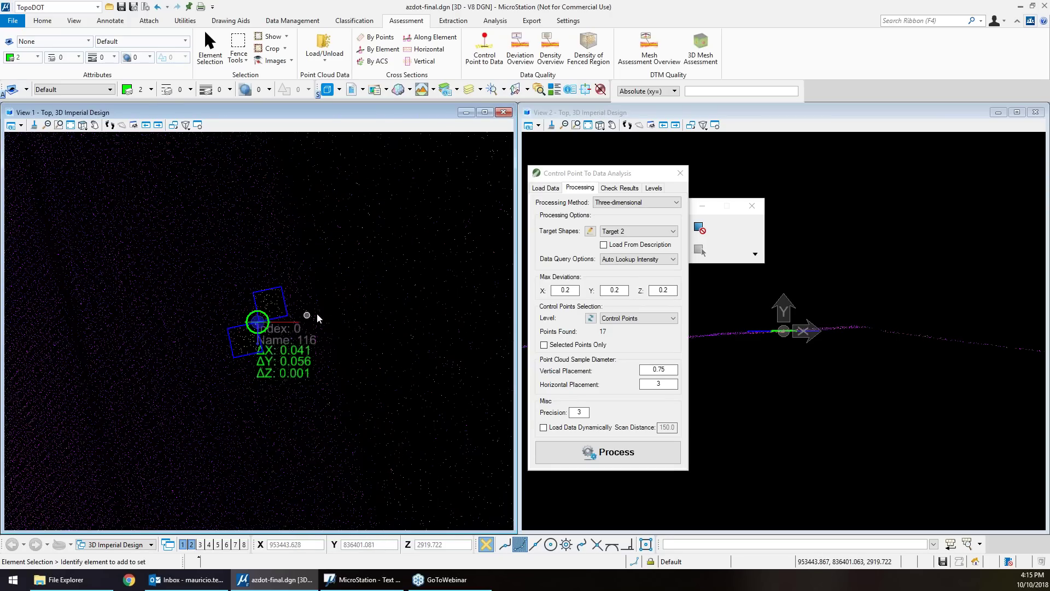
# Increase the point weight in the TopoDOT display settings and apply it to the point cloud.
pyautogui.rightClick(337, 298)
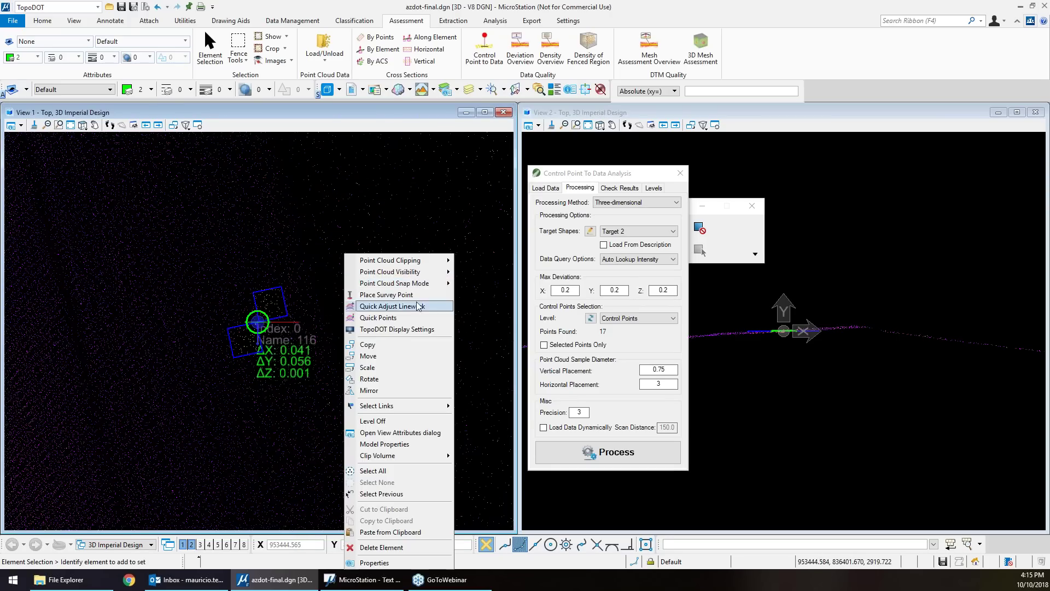
pyautogui.click(445, 330)
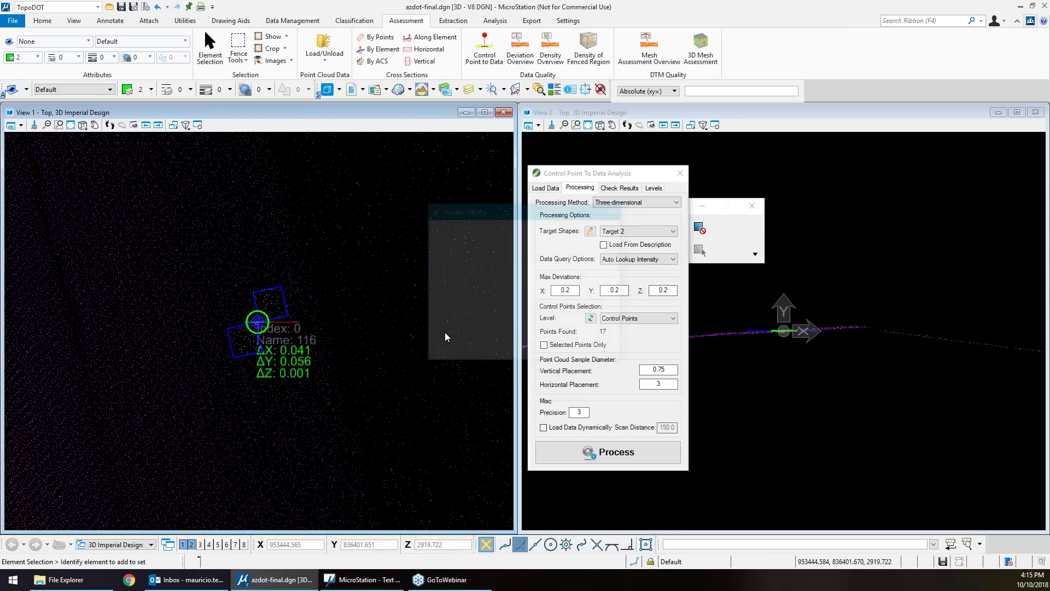
pyautogui.click(499, 280)
pyautogui.click(498, 297)
pyautogui.click(609, 242)
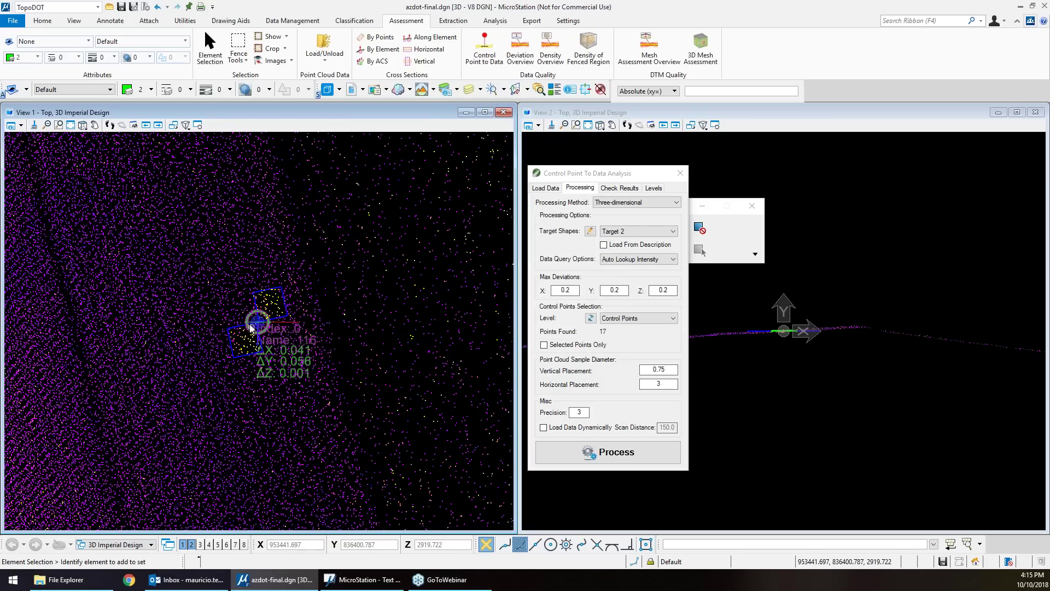
# Step through the Control Point To Data Analysis results and examine each point's matched target and deviations up to point 141.
pyautogui.click(619, 188)
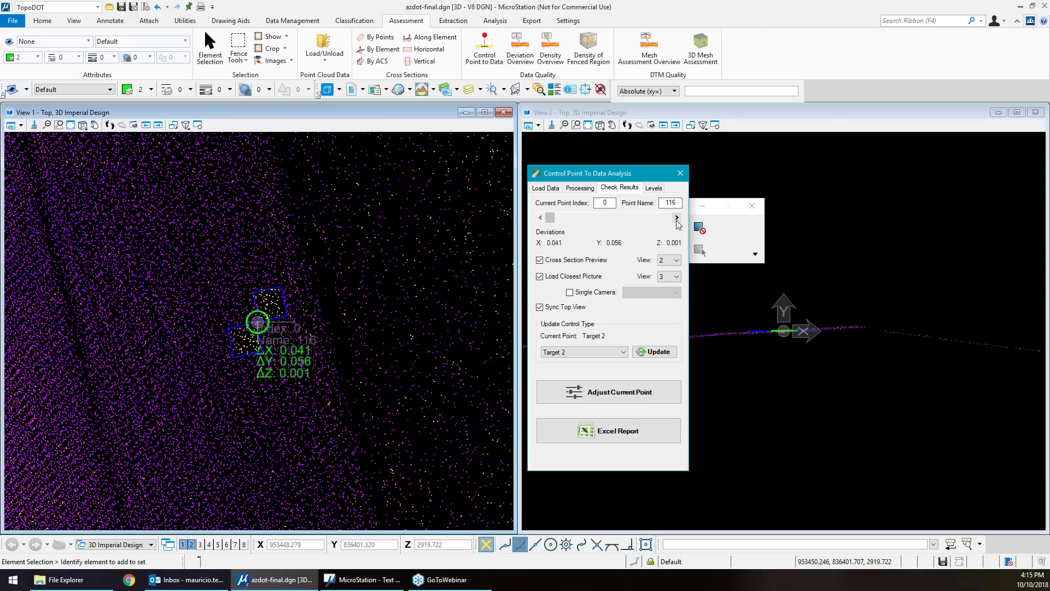
pyautogui.click(677, 217)
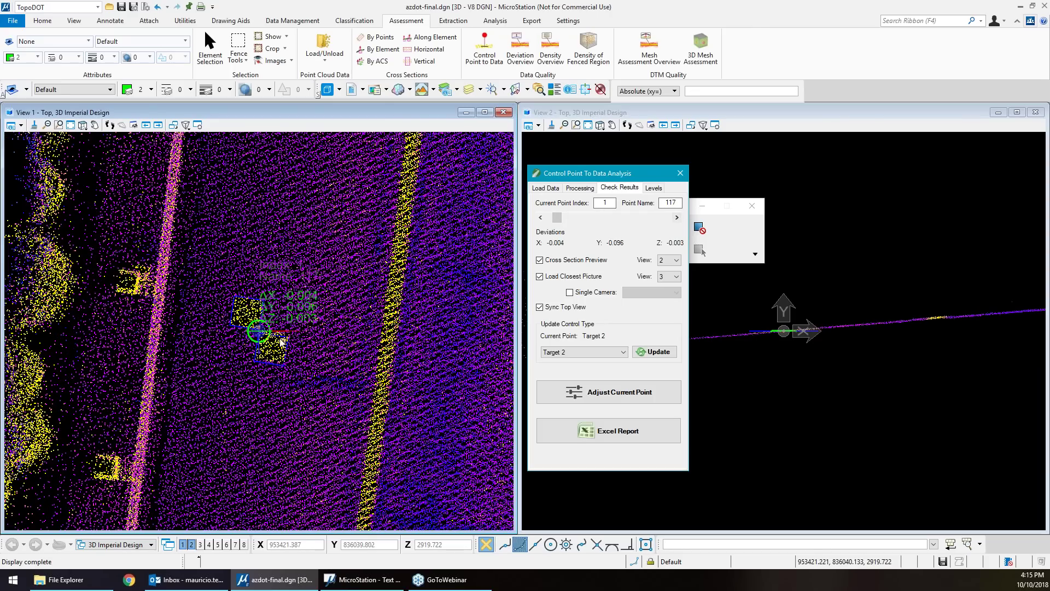
pyautogui.click(677, 218)
pyautogui.click(677, 218)
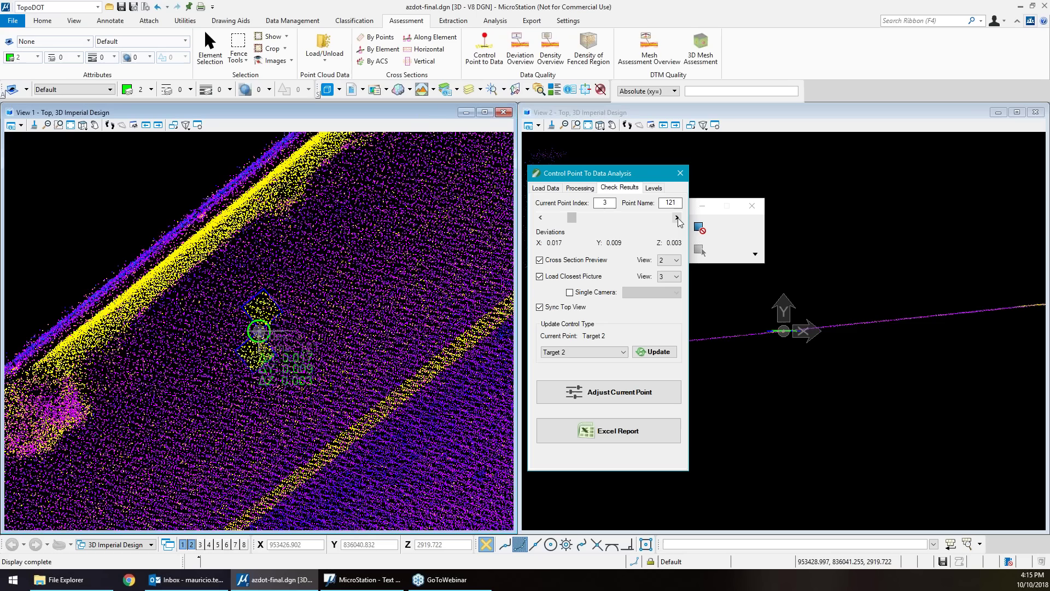
pyautogui.click(677, 218)
pyautogui.click(676, 218)
pyautogui.click(677, 217)
pyautogui.click(677, 218)
pyautogui.click(677, 218)
pyautogui.click(677, 218)
pyautogui.click(677, 218)
pyautogui.click(677, 218)
pyautogui.click(677, 218)
pyautogui.click(677, 218)
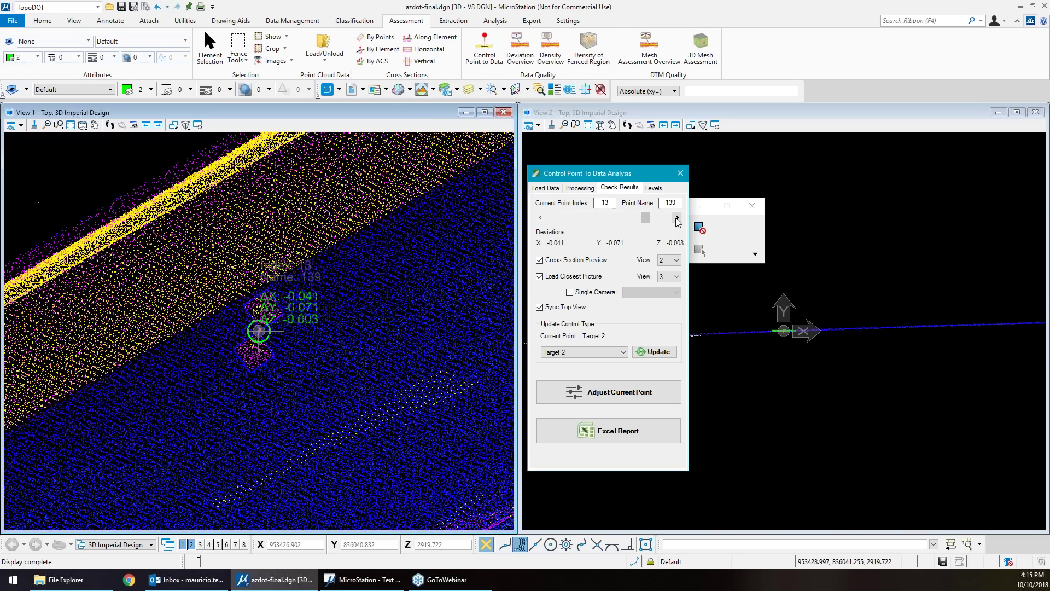
pyautogui.click(676, 217)
pyautogui.click(677, 218)
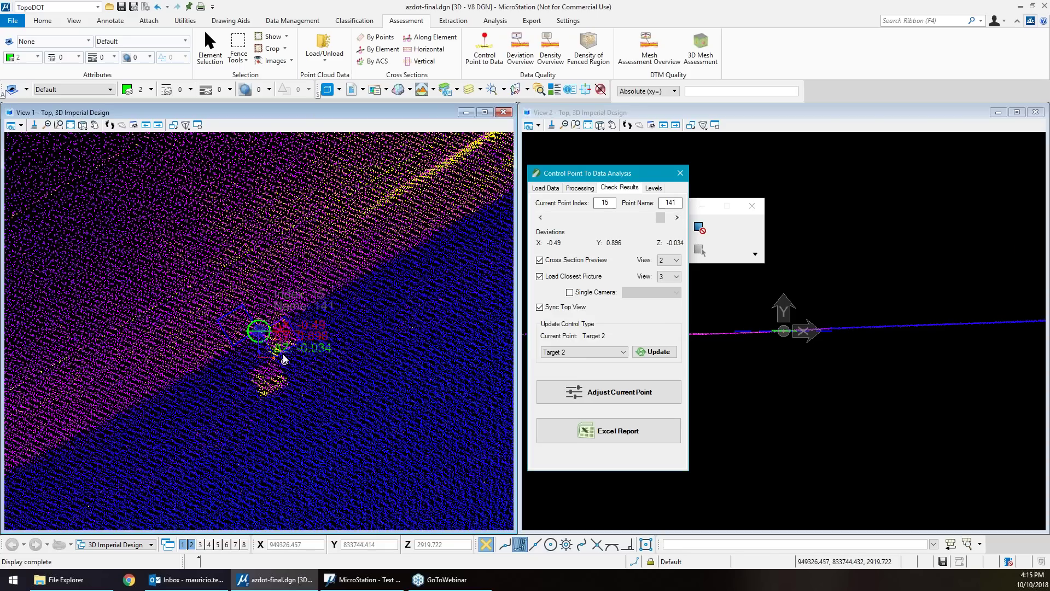
# Draw a shape fence around the wrongly matched target half beside point 141, keeping the painted target outside it.
pyautogui.click(237, 46)
pyautogui.scroll(2, 300, 332)
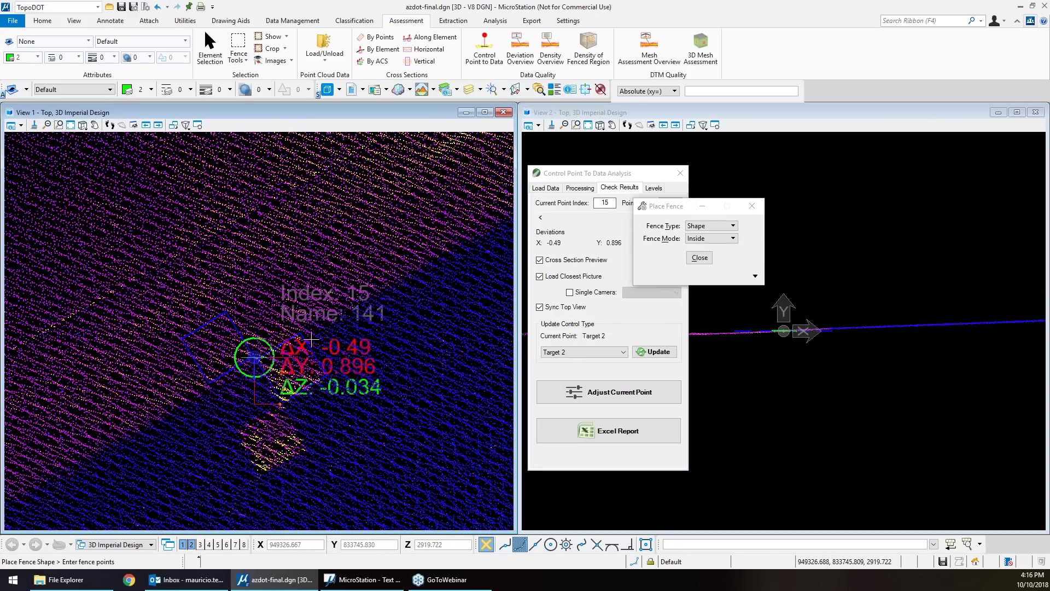
pyautogui.click(306, 332)
pyautogui.click(178, 425)
pyautogui.click(147, 390)
pyautogui.click(159, 308)
pyautogui.click(268, 243)
pyautogui.click(299, 249)
pyautogui.click(327, 299)
pyautogui.click(332, 339)
pyautogui.click(310, 342)
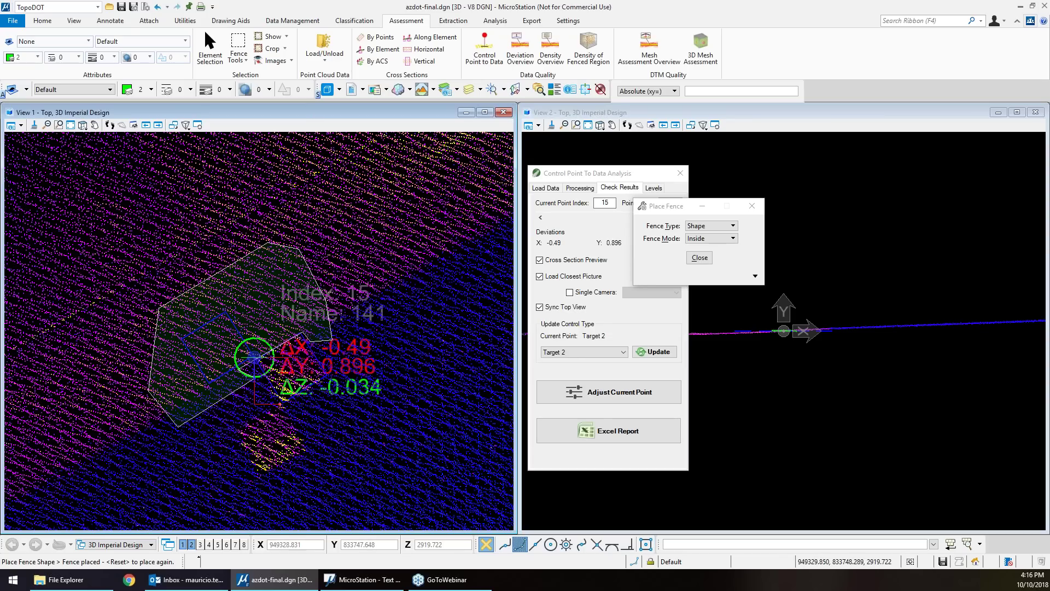
# Crop out the point cloud inside the fence and update point 141's match using the Target 2 shape.
pyautogui.click(284, 49)
pyautogui.click(309, 76)
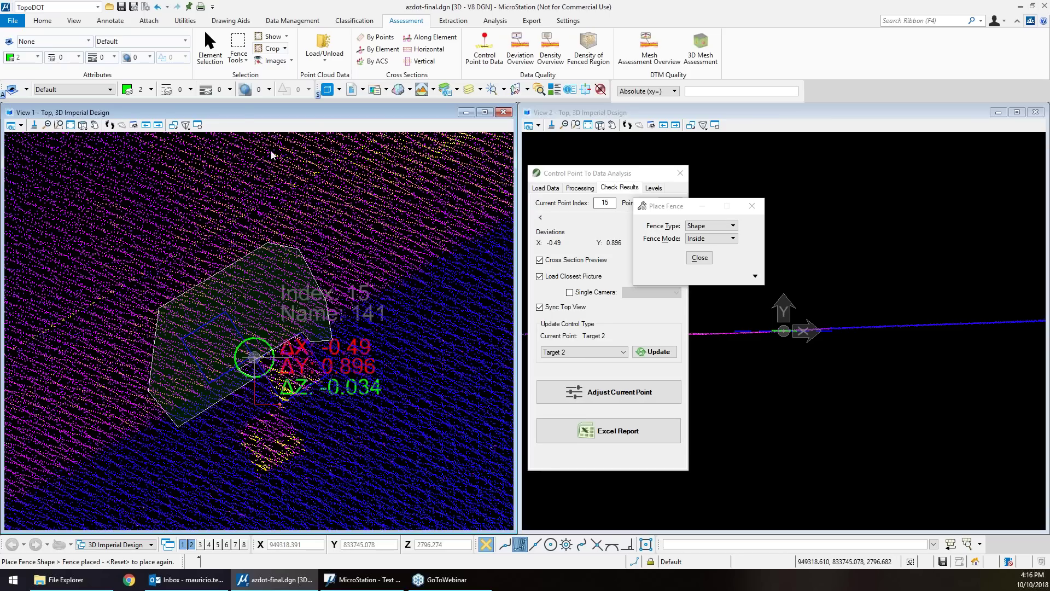
pyautogui.click(212, 49)
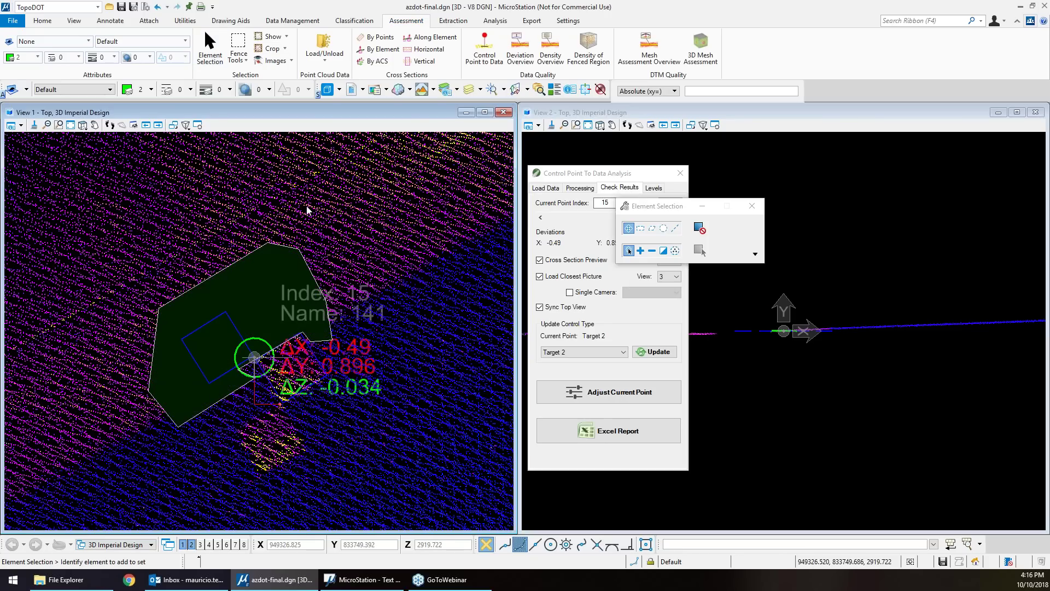
pyautogui.click(658, 353)
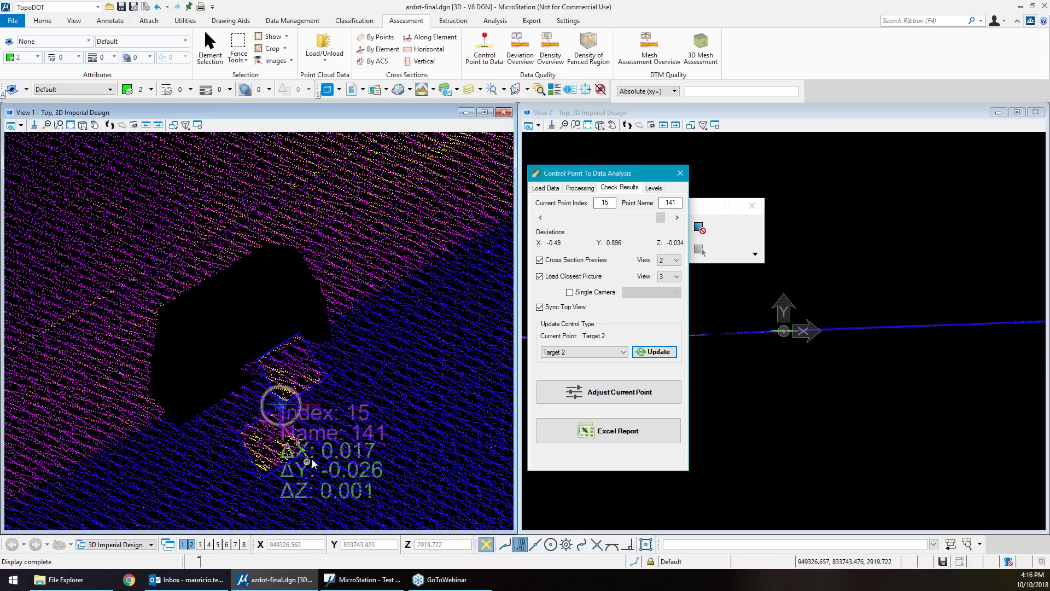
pyautogui.click(422, 375)
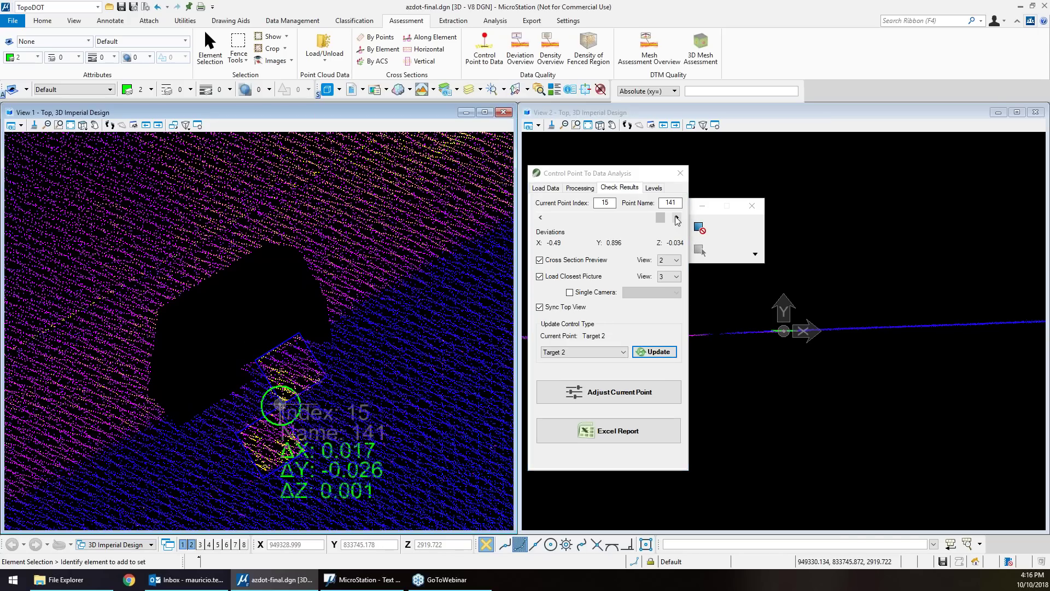
# Check point 142, generate the Excel deviation report, and review its table and Deviation X, Y and Z charts.
pyautogui.click(677, 218)
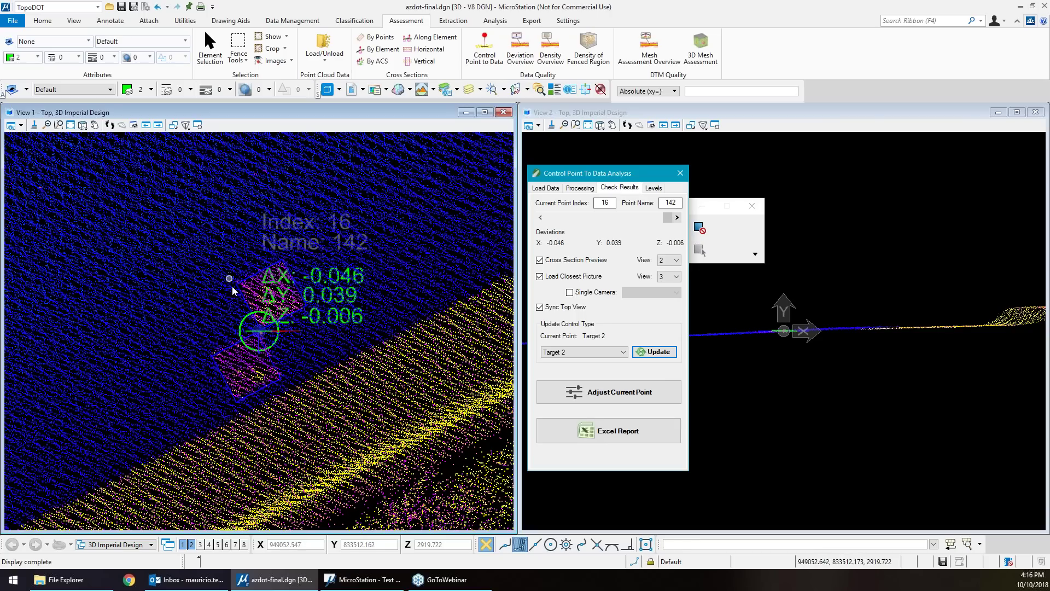
pyautogui.click(606, 430)
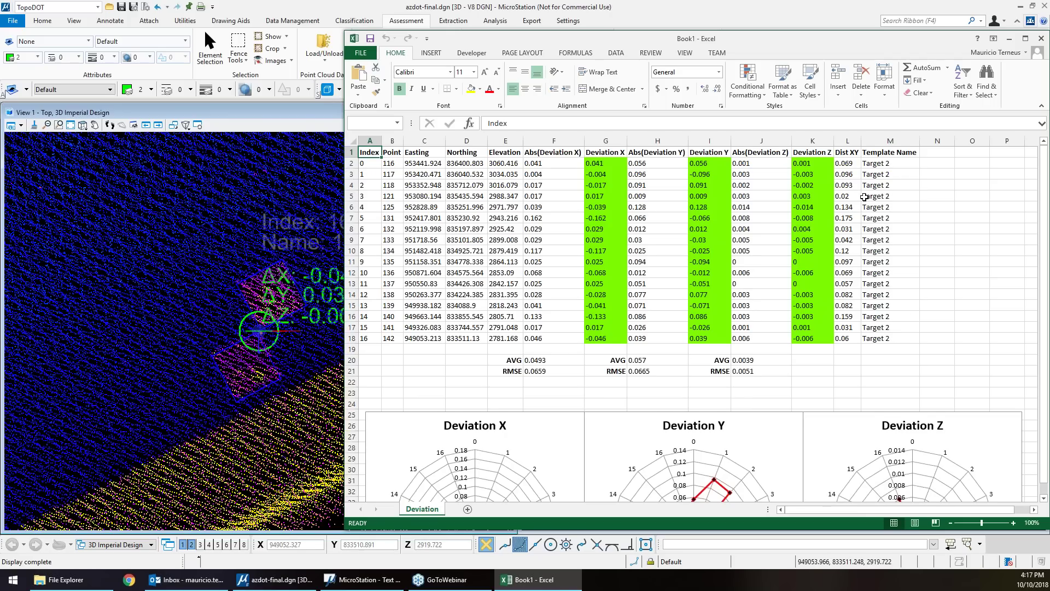
pyautogui.scroll(-4, 864, 197)
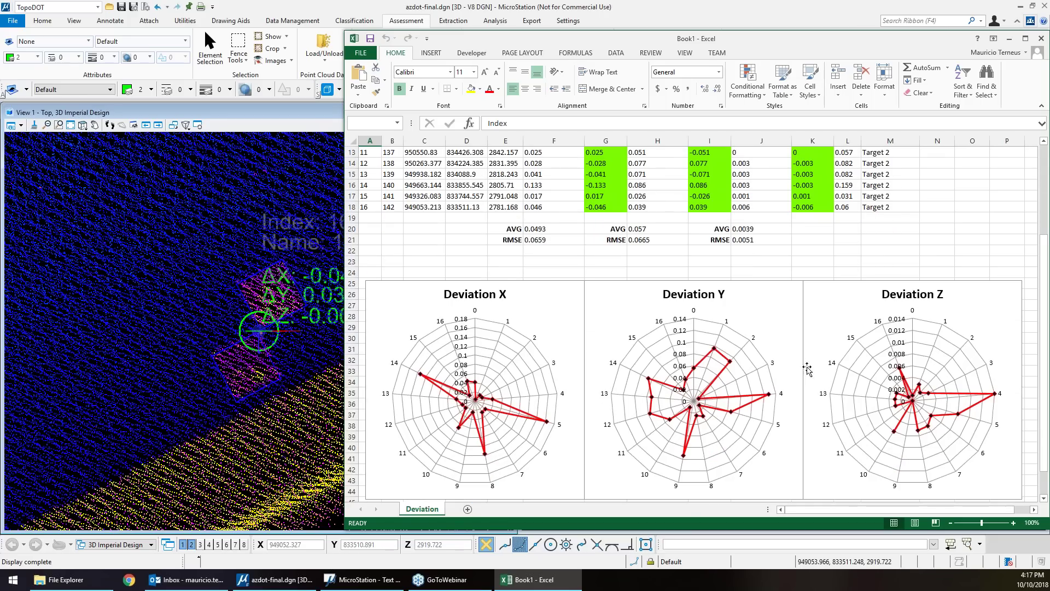
pyautogui.scroll(2, 693, 271)
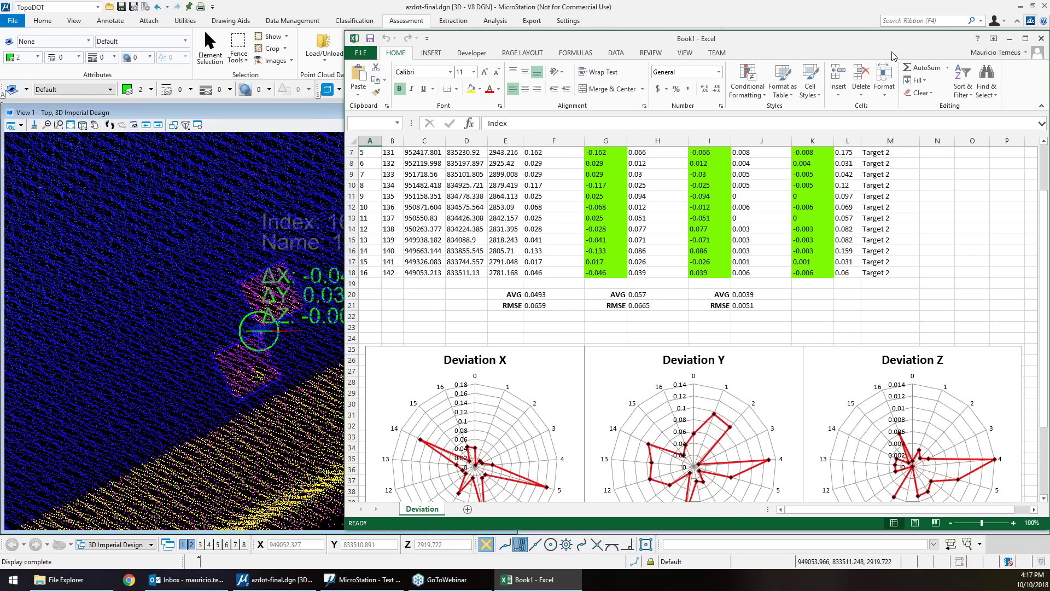
pyautogui.click(1009, 38)
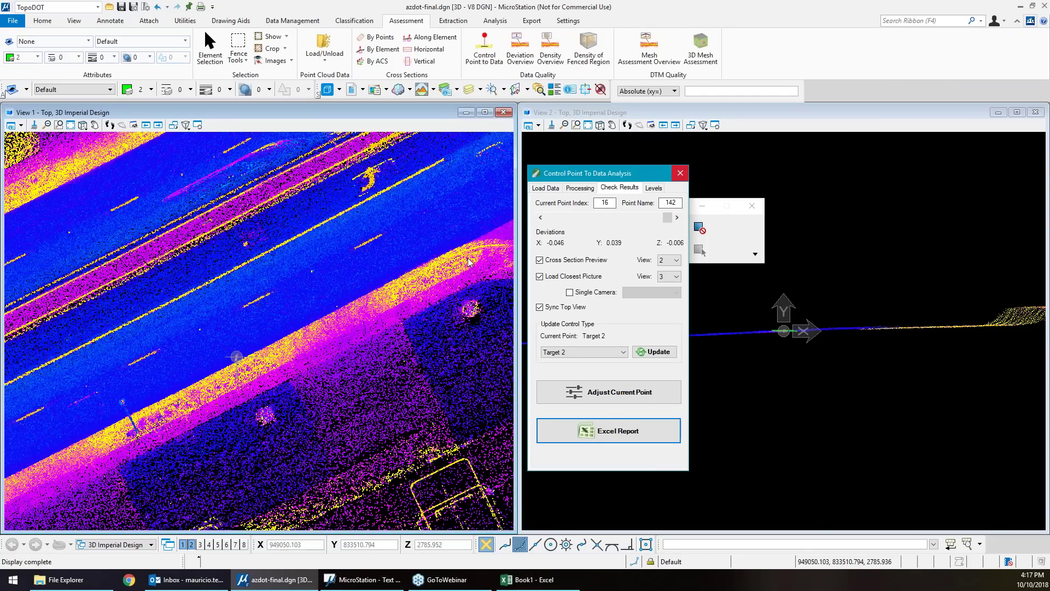
# Close the control point analysis and reduce the point weight in the TopoDOT display settings.
pyautogui.scroll(-2, 79, 432)
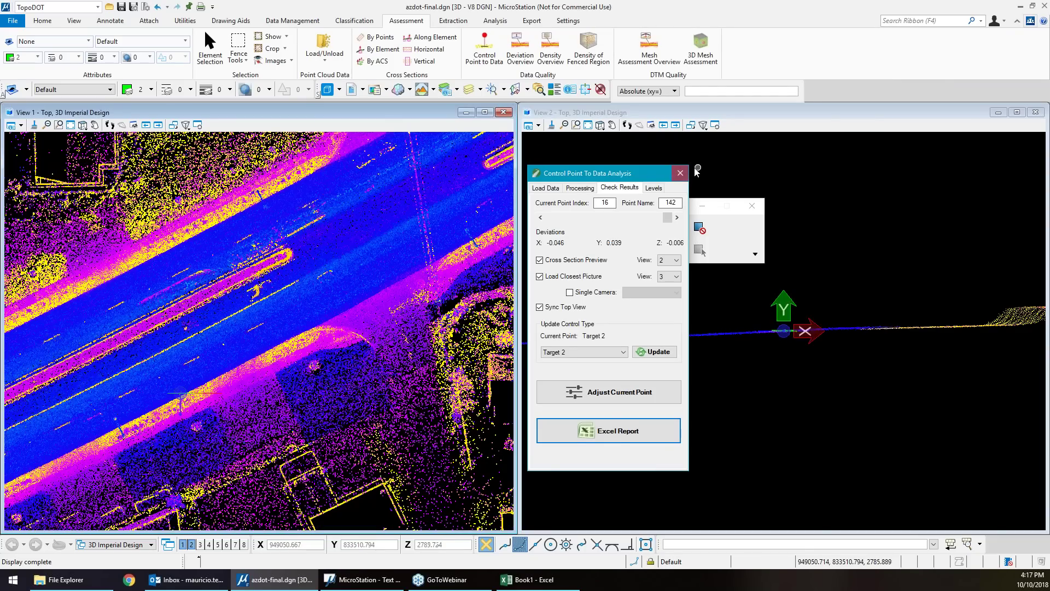
pyautogui.moveTo(640, 175); pyautogui.dragTo(641, 179)
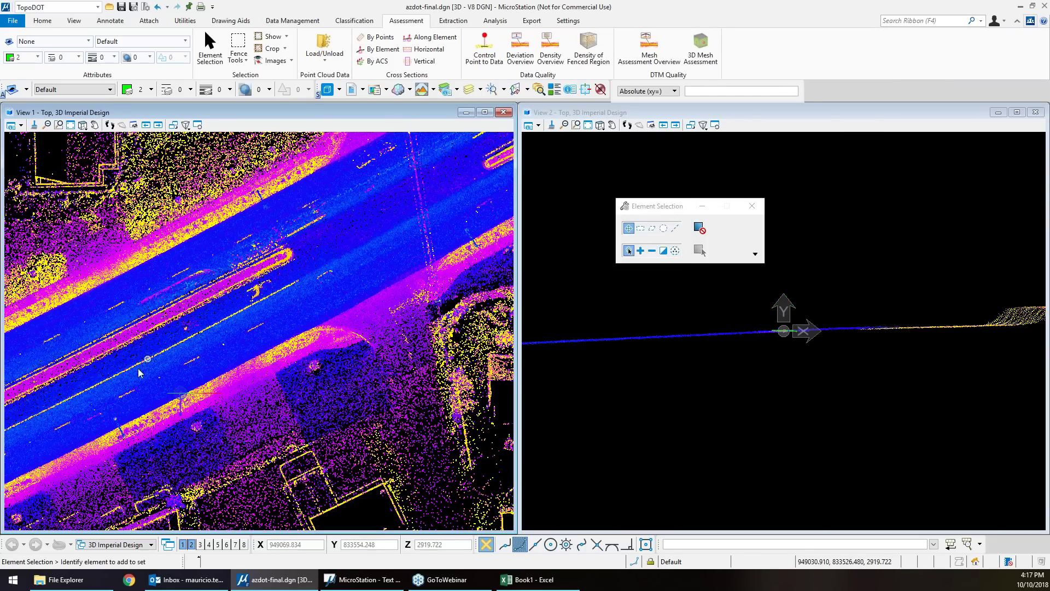
pyautogui.scroll(-2, 223, 345)
pyautogui.rightClick(356, 277)
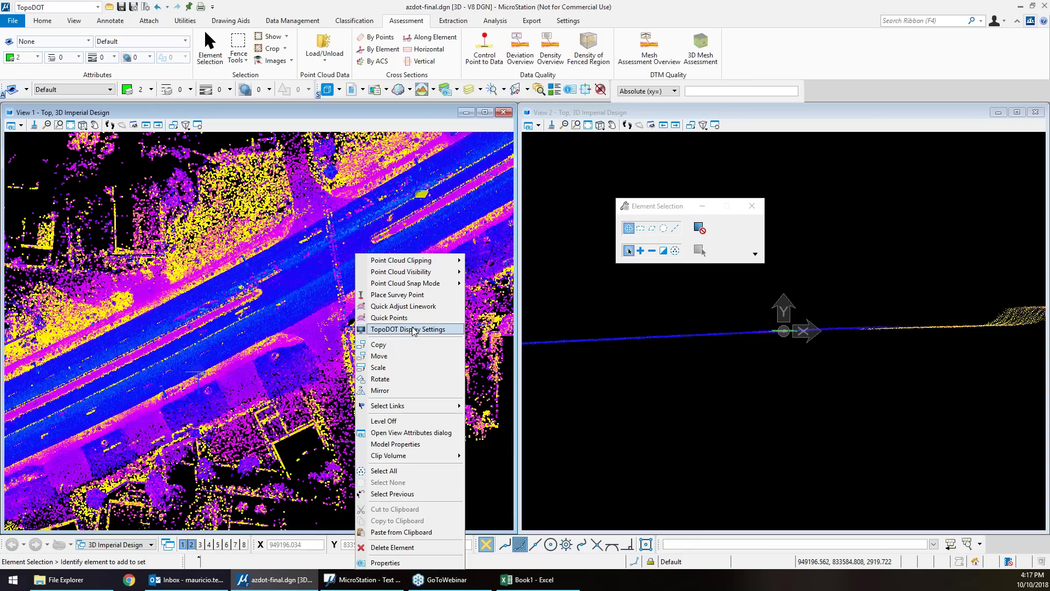
pyautogui.click(413, 329)
pyautogui.click(496, 284)
pyautogui.click(490, 288)
pyautogui.click(617, 209)
# Select the line string along the road median's curb and start Break-line Extraction on it.
pyautogui.scroll(-3, 326, 292)
pyautogui.scroll(5, 326, 293)
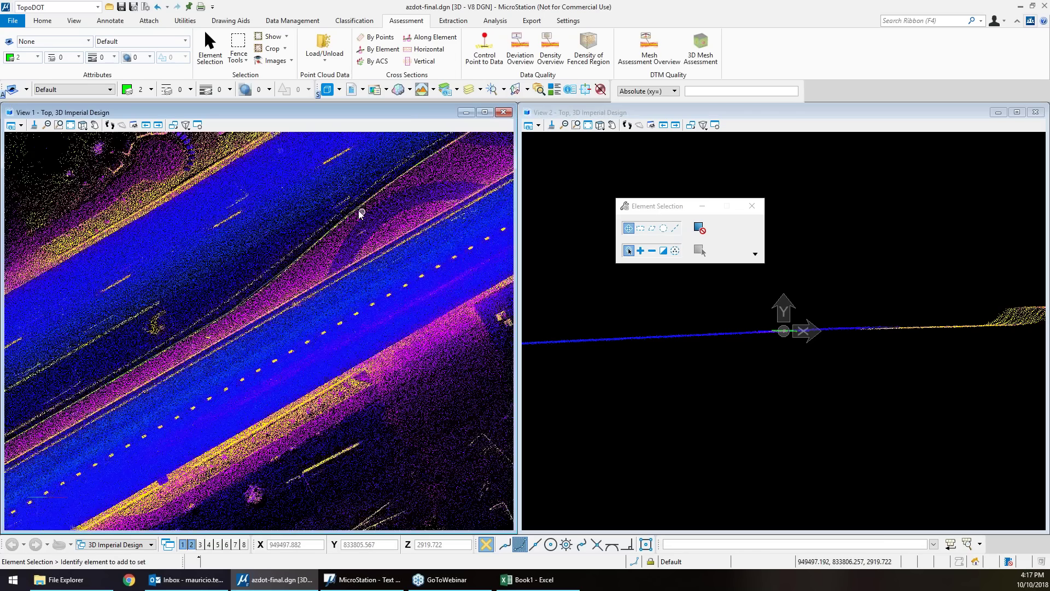
pyautogui.scroll(-2, 361, 213)
pyautogui.moveTo(361, 213); pyautogui.dragTo(336, 278, button='middle')
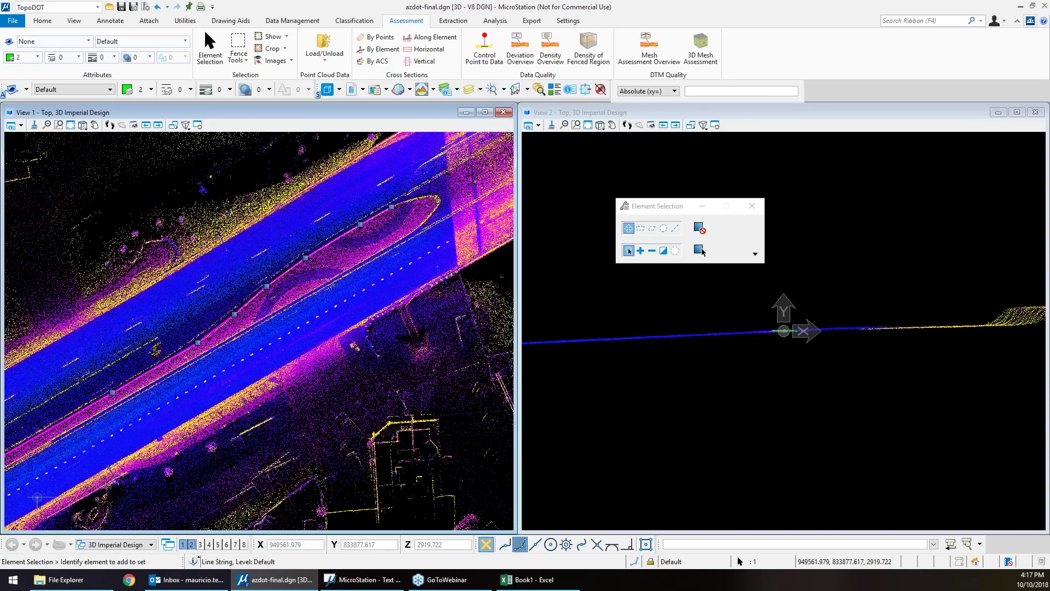
pyautogui.click(453, 20)
pyautogui.click(477, 55)
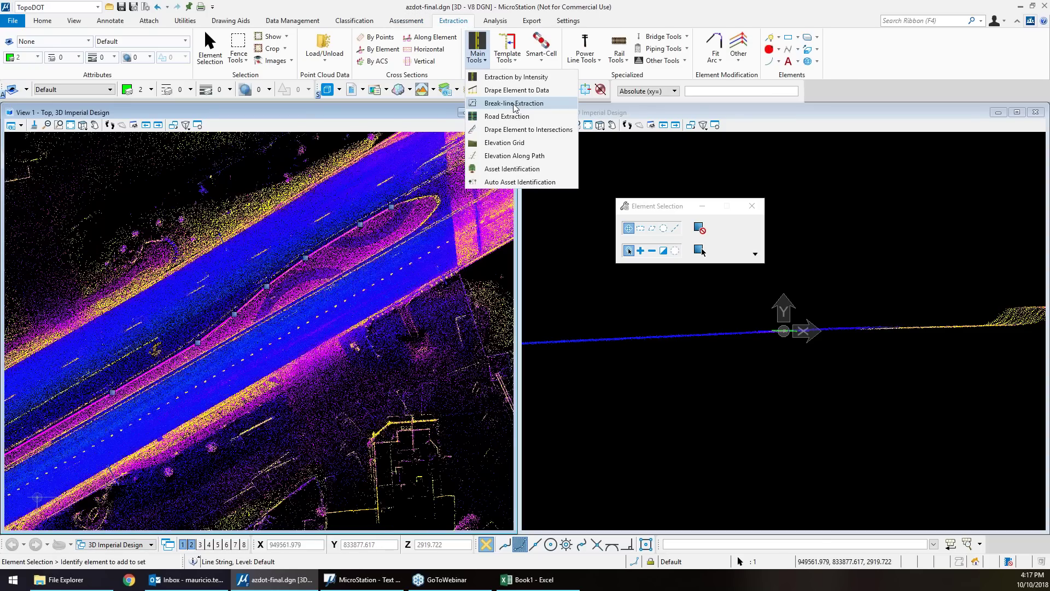
pyautogui.click(514, 104)
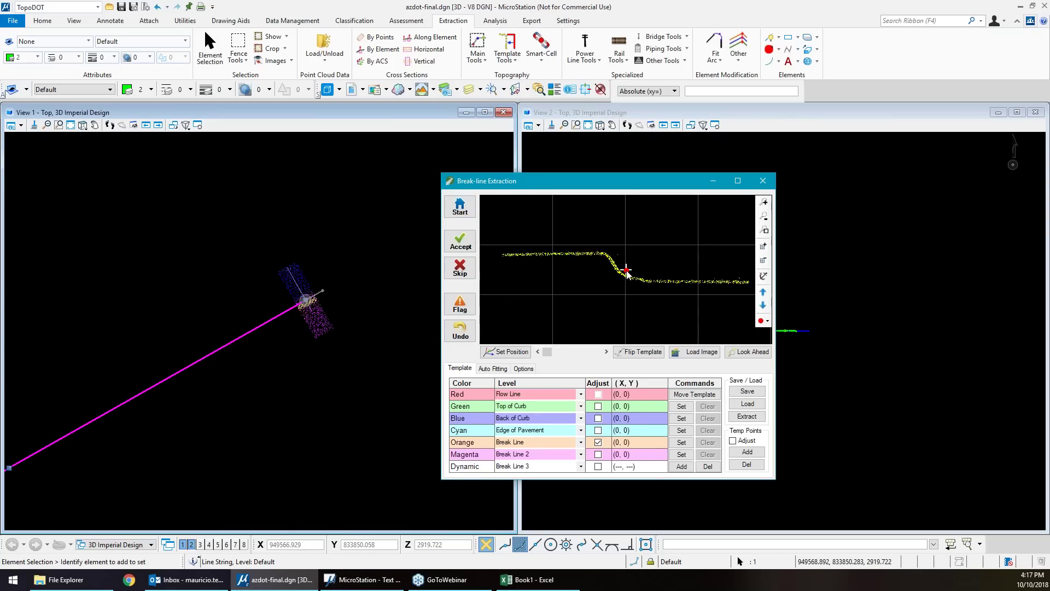
# Place the Top of Curb point at about (-0.519, 0.484) and the Back of Curb point at about (-1.006, 0.478) on the cross section.
pyautogui.scroll(2, 627, 273)
pyautogui.scroll(1, 629, 283)
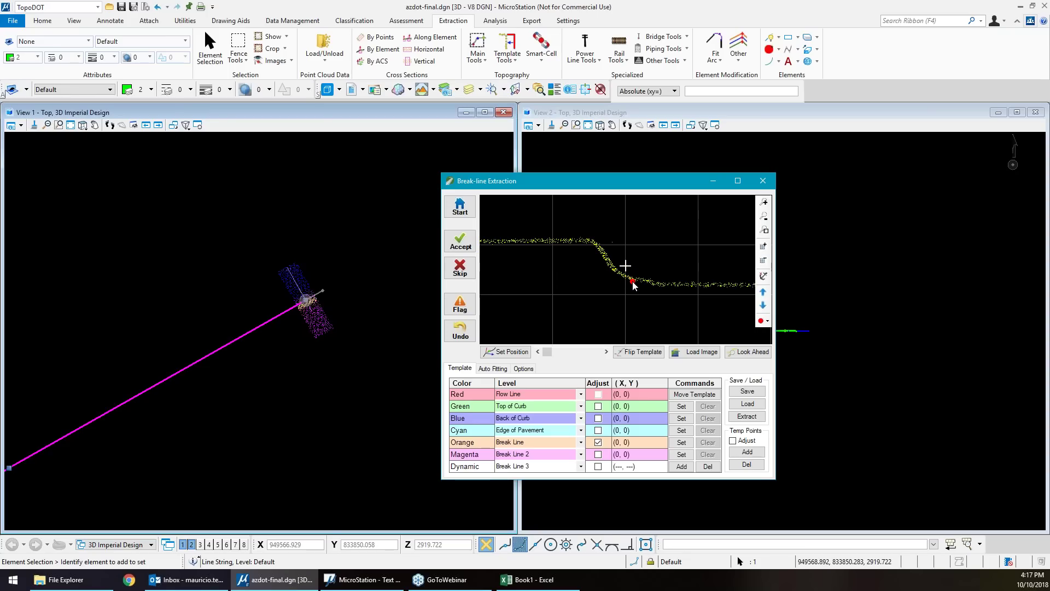
pyautogui.moveTo(684, 261); pyautogui.dragTo(668, 270, button='middle')
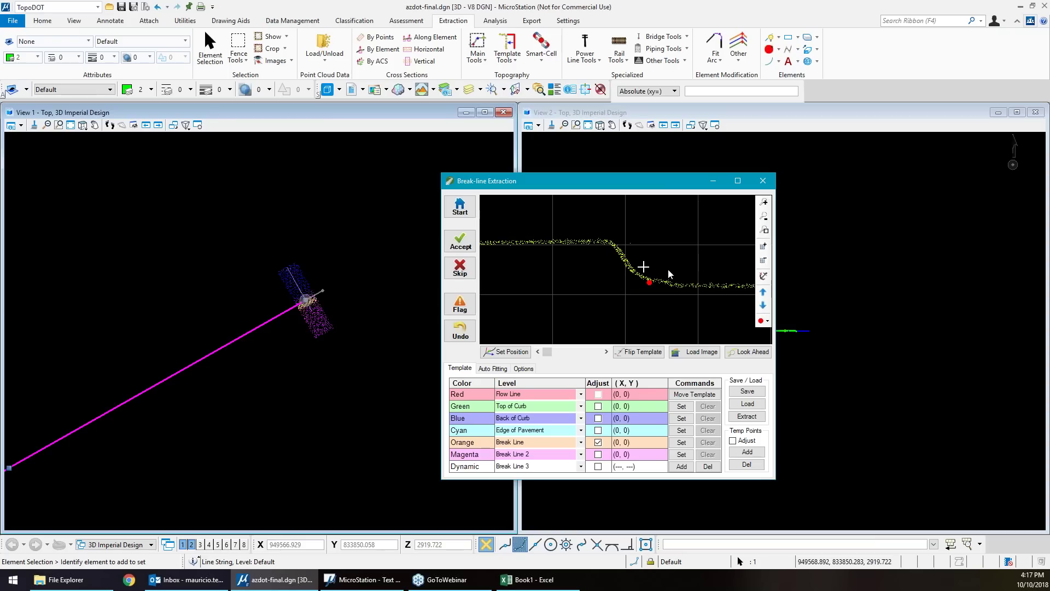
pyautogui.click(682, 406)
pyautogui.click(604, 241)
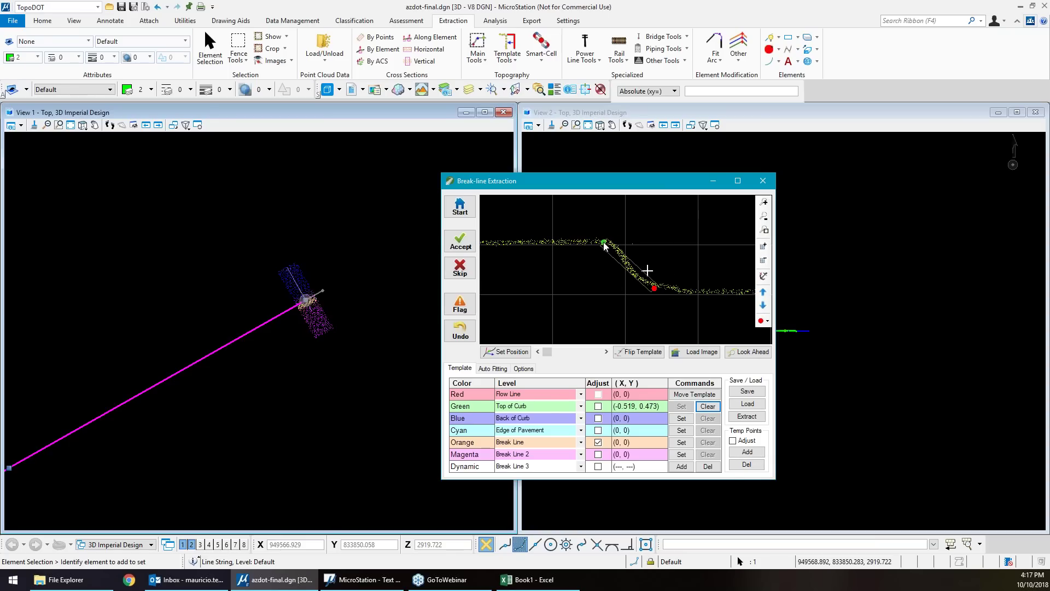
pyautogui.click(682, 418)
pyautogui.click(539, 247)
pyautogui.moveTo(550, 250); pyautogui.dragTo(556, 245)
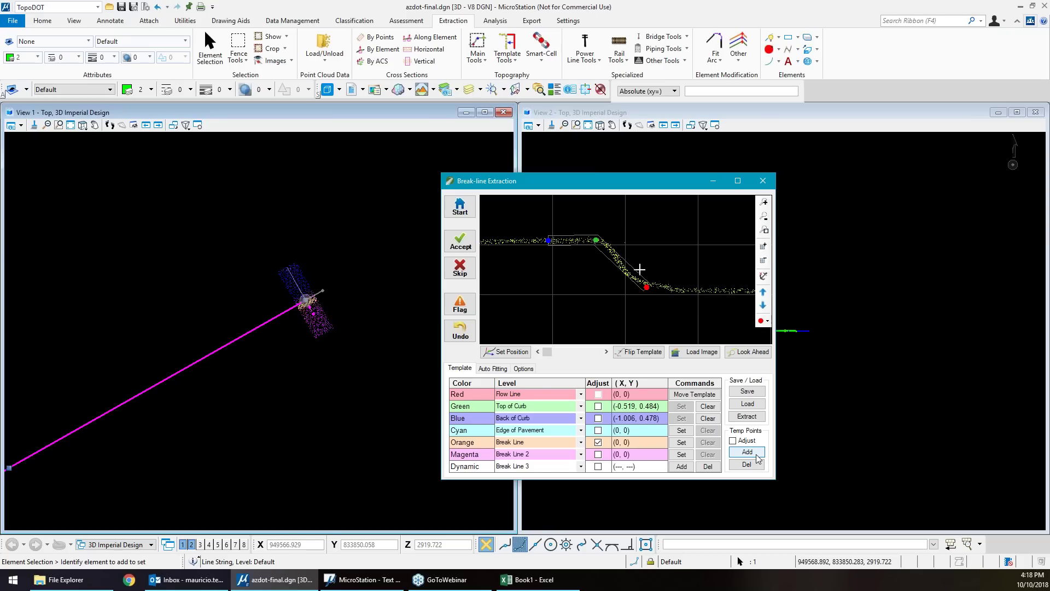
# Make the template's temporary point between Back of Curb and Top of Curb adjustable, and align the Flow Line point with the curb base.
pyautogui.click(734, 440)
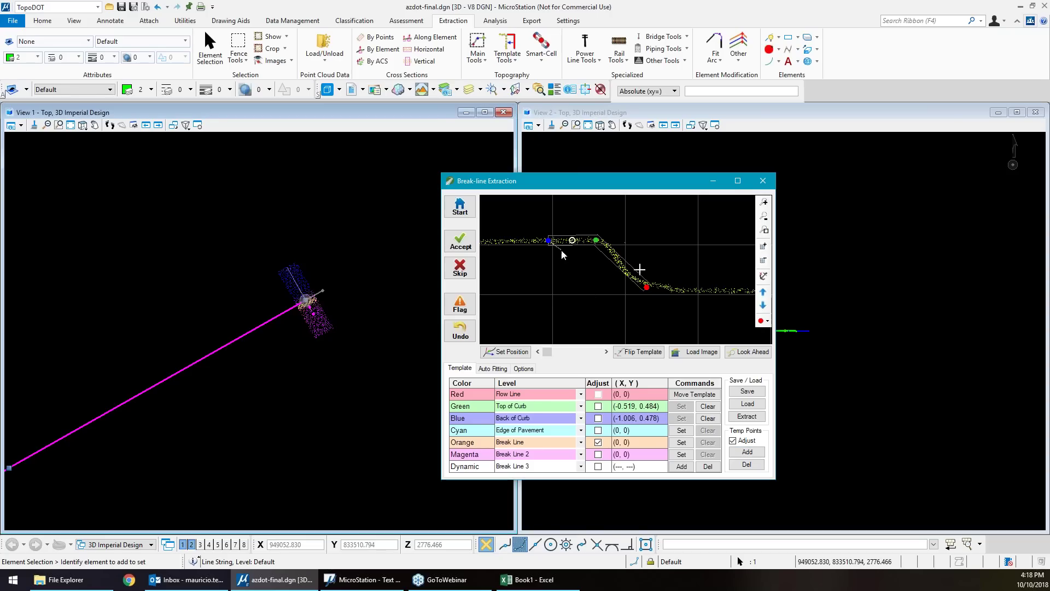
pyautogui.click(573, 241)
pyautogui.click(579, 242)
pyautogui.moveTo(646, 289)
pyautogui.mouseDown()
pyautogui.moveTo(649, 265)
pyautogui.moveTo(643, 318)
pyautogui.moveTo(649, 291)
pyautogui.mouseUp()
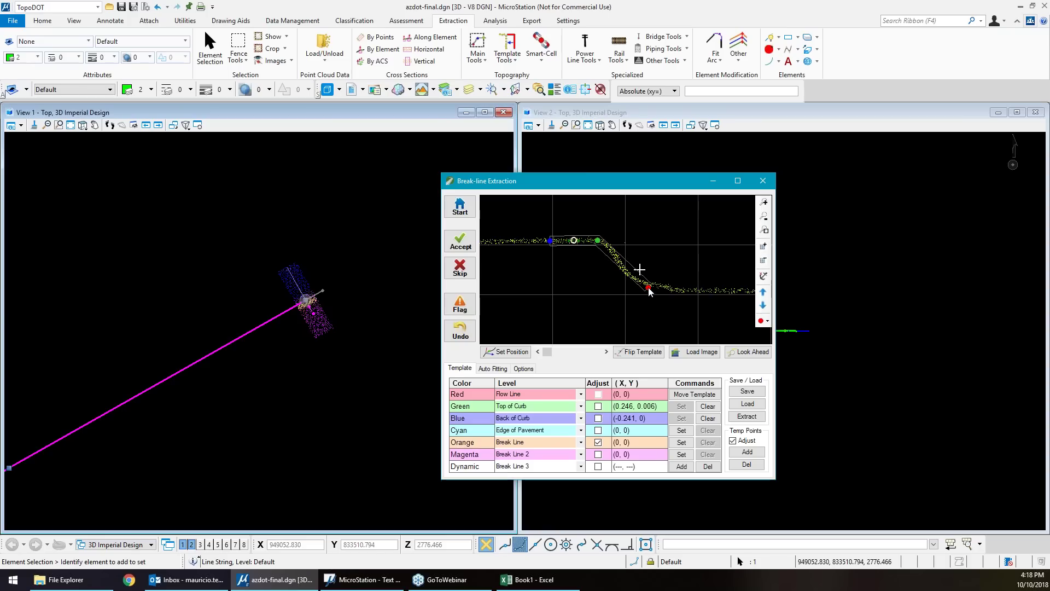
# Set the Top of Curb Y coordinate to 0 and fine-tune the Flow Line point at the curb base.
pyautogui.doubleClick(655, 406)
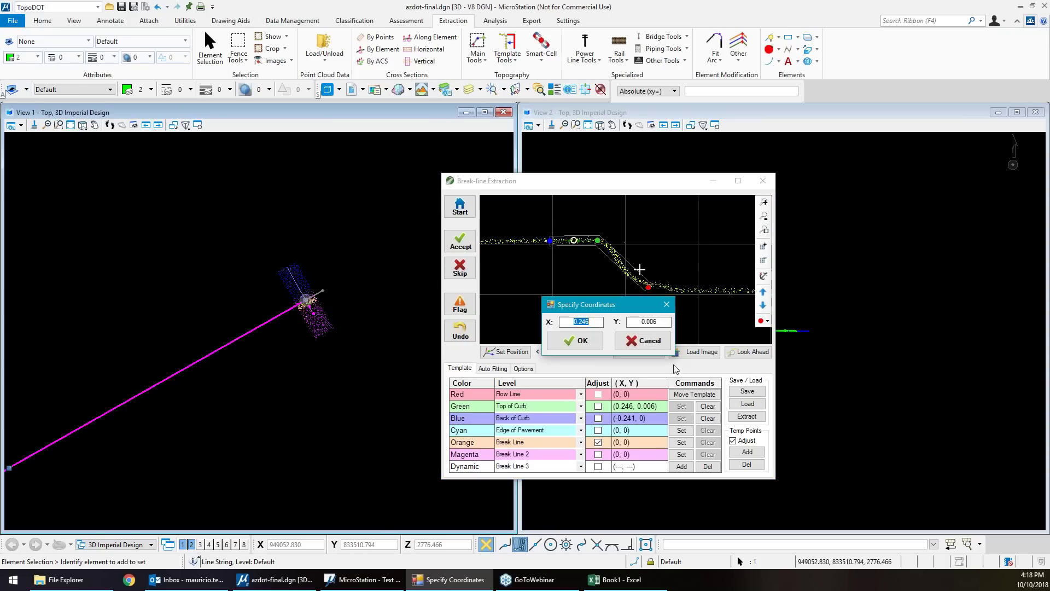
pyautogui.doubleClick(650, 322)
pyautogui.write('0')
pyautogui.click(575, 341)
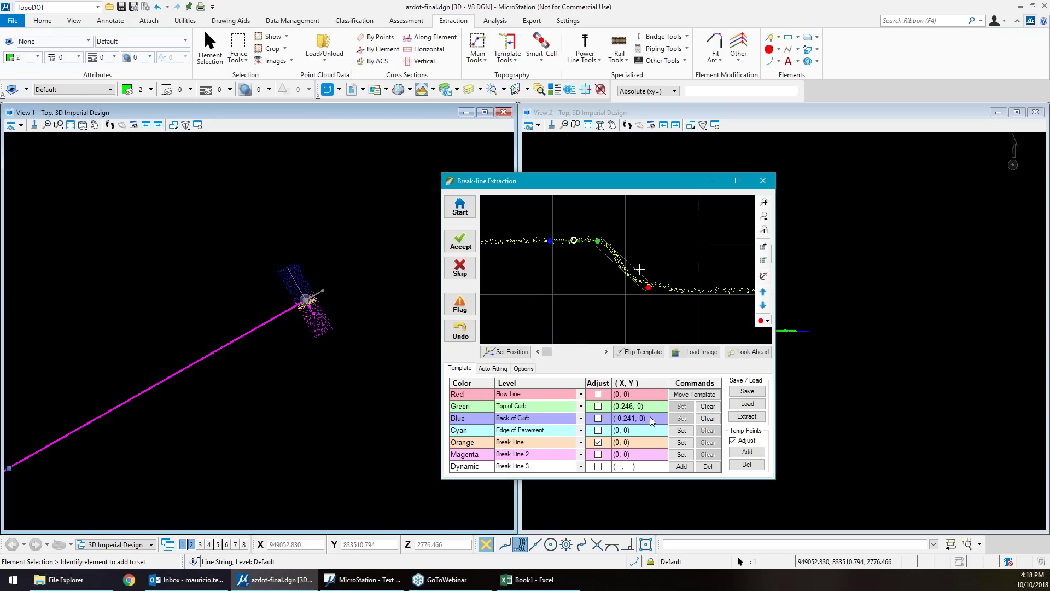
pyautogui.moveTo(624, 281); pyautogui.dragTo(624, 293, button='middle')
pyautogui.scroll(1, 642, 298)
pyautogui.moveTo(646, 299); pyautogui.dragTo(643, 298)
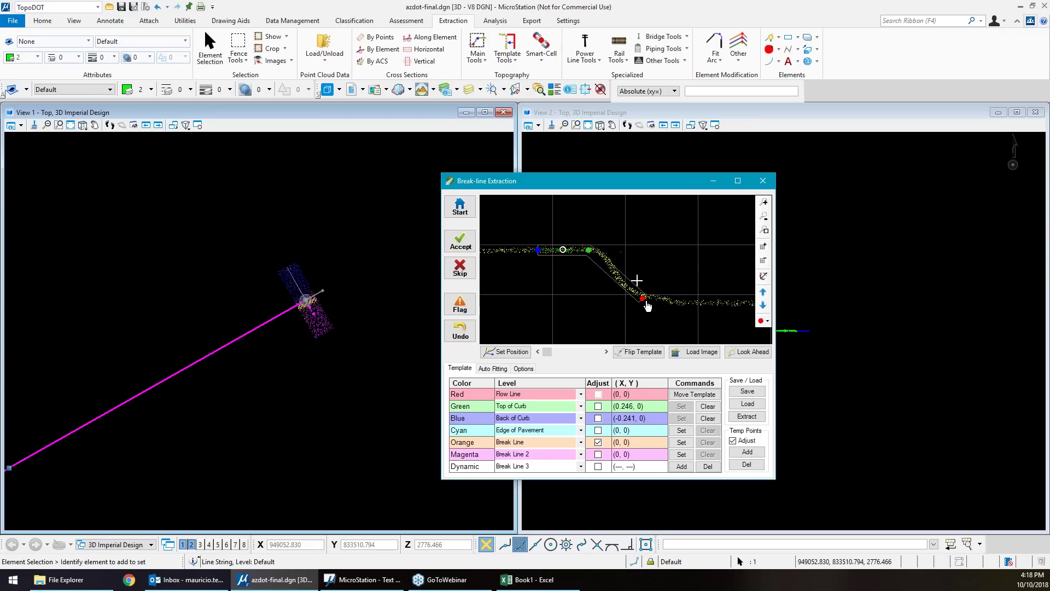
# Inspect the Auto Fitting options and compare the curb profile with Show Preview off and on.
pyautogui.click(493, 368)
pyautogui.scroll(2, 644, 303)
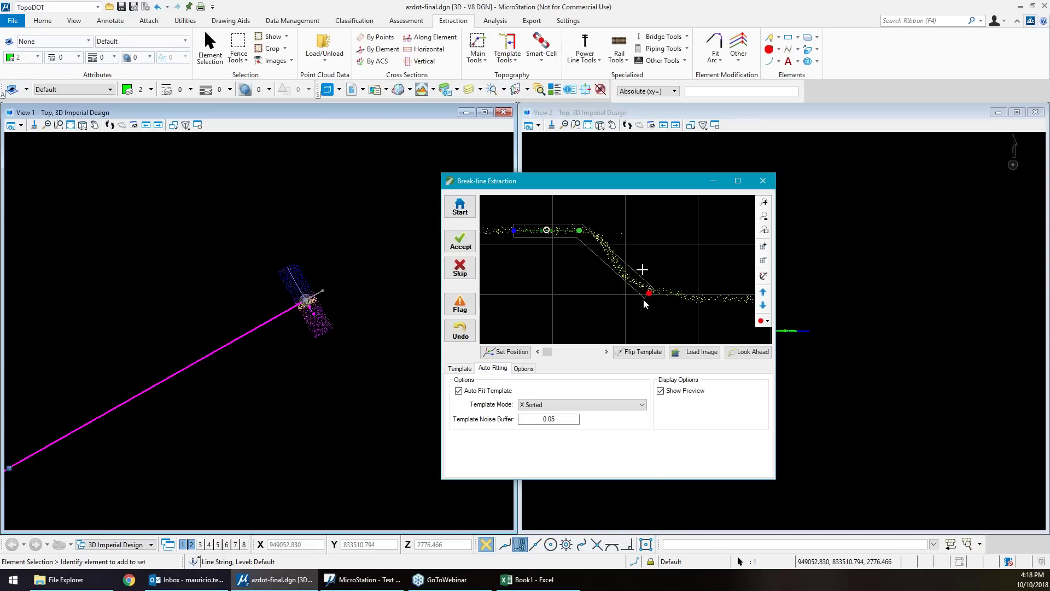
pyautogui.click(681, 391)
pyautogui.click(687, 391)
# Add two non-adjustable temporary points along the curb face between Top of Curb and Flow Line.
pyautogui.click(460, 368)
pyautogui.click(745, 446)
pyautogui.click(746, 451)
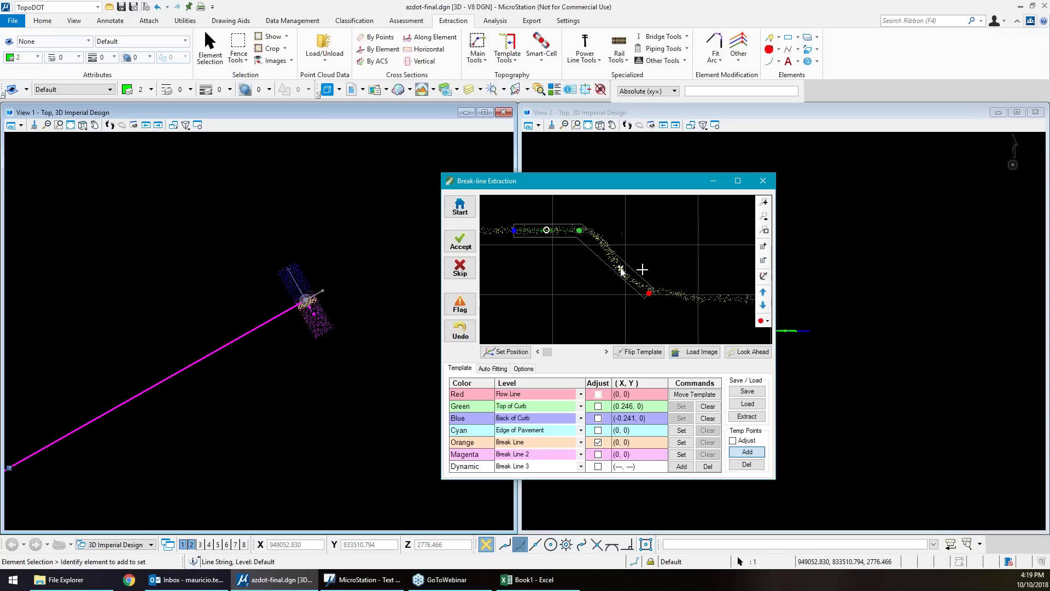
pyautogui.click(602, 239)
pyautogui.click(748, 450)
pyautogui.moveTo(620, 269); pyautogui.dragTo(600, 240)
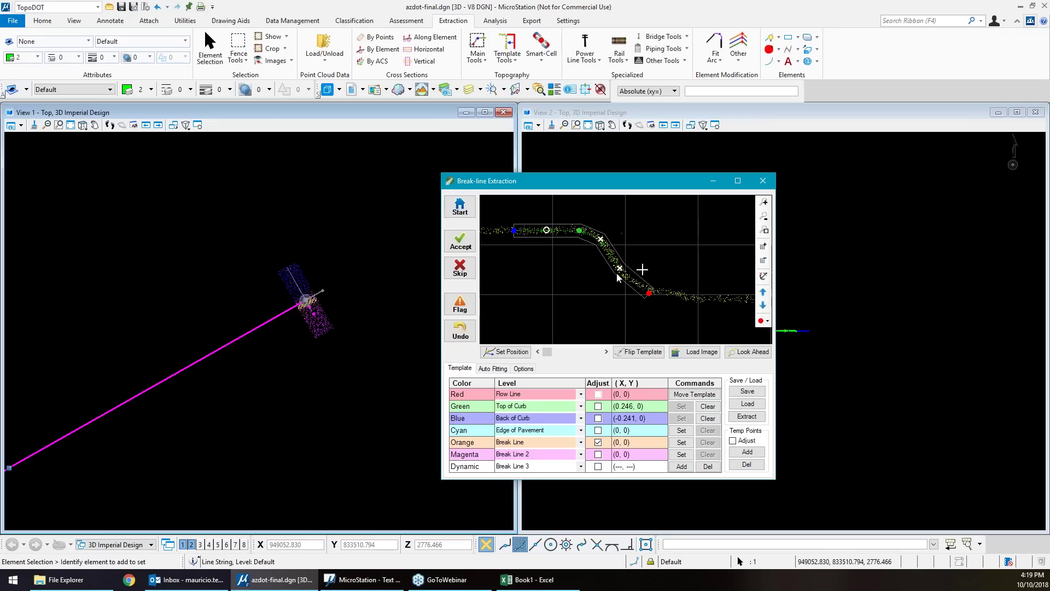
# Align the template's Flow Line point with the curb base and open the Look Ahead position preview.
pyautogui.moveTo(649, 294)
pyautogui.mouseDown()
pyautogui.moveTo(649, 284)
pyautogui.moveTo(649, 307)
pyautogui.moveTo(648, 282)
pyautogui.moveTo(647, 322)
pyautogui.moveTo(648, 296)
pyautogui.mouseUp()
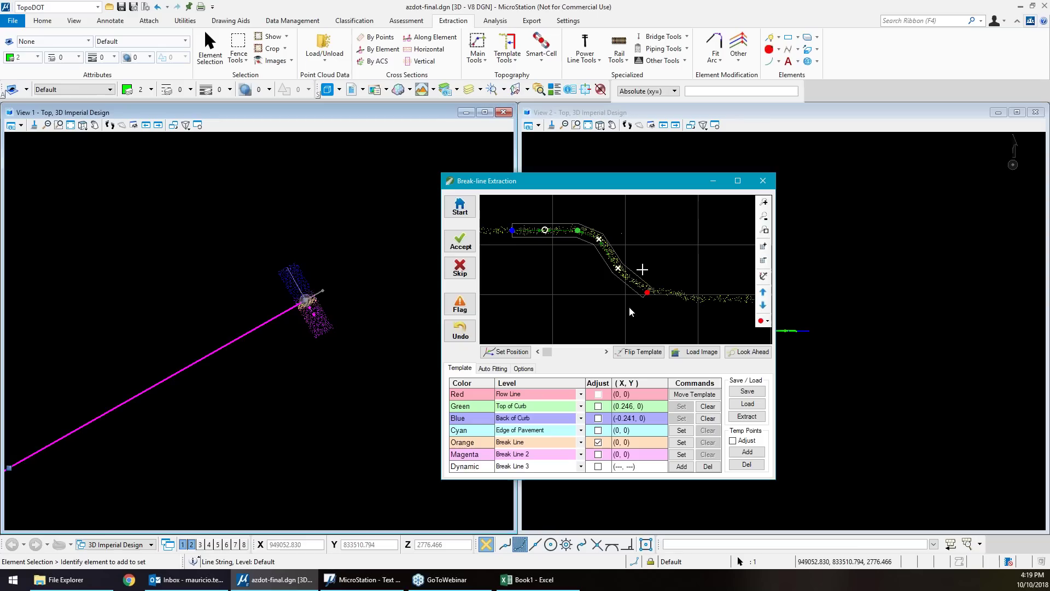
pyautogui.click(352, 323)
pyautogui.scroll(-2, 352, 323)
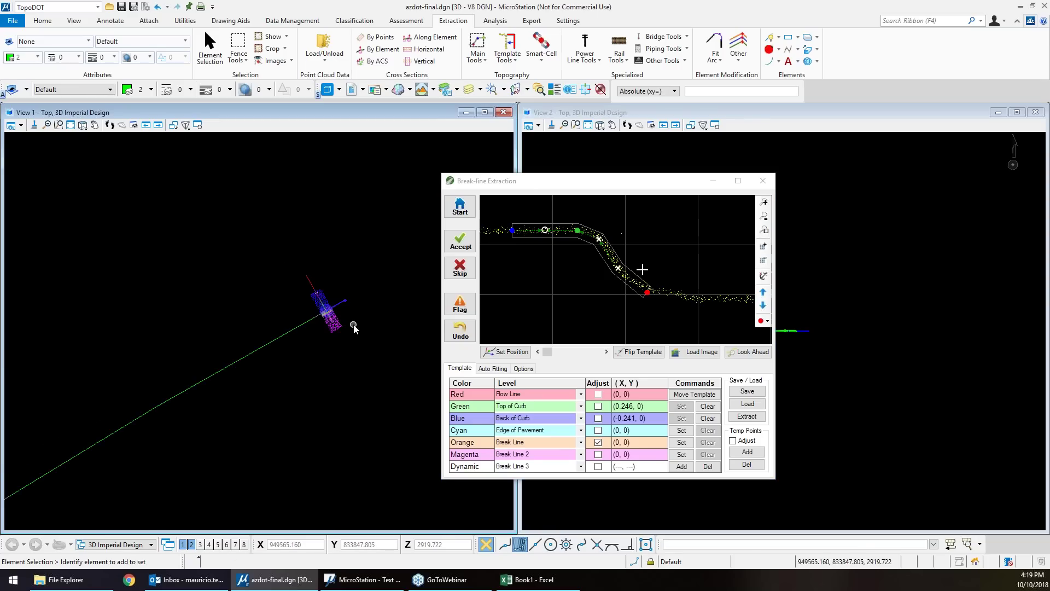
pyautogui.click(758, 352)
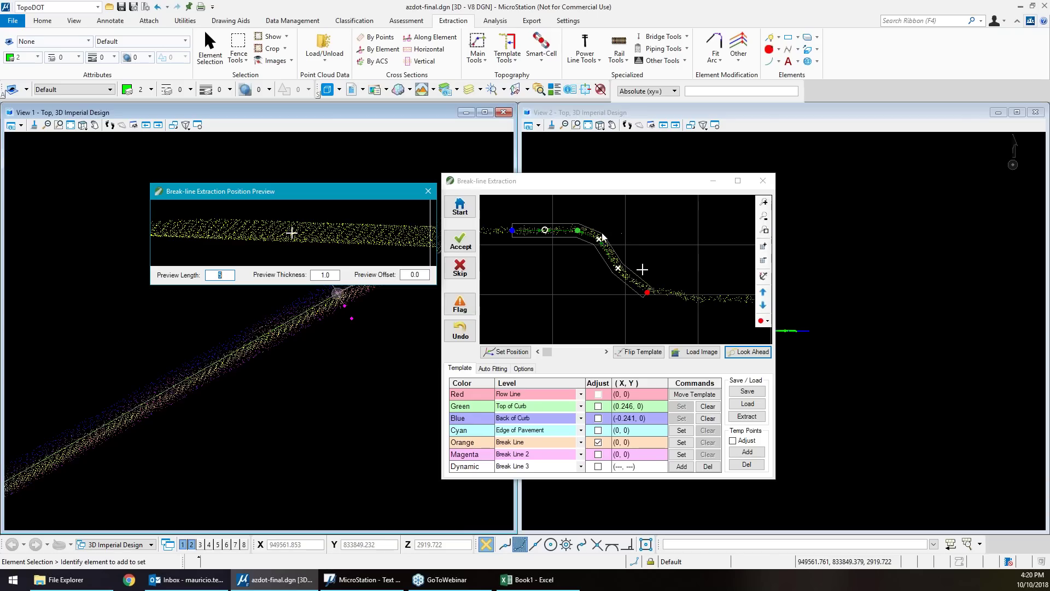
pyautogui.click(569, 265)
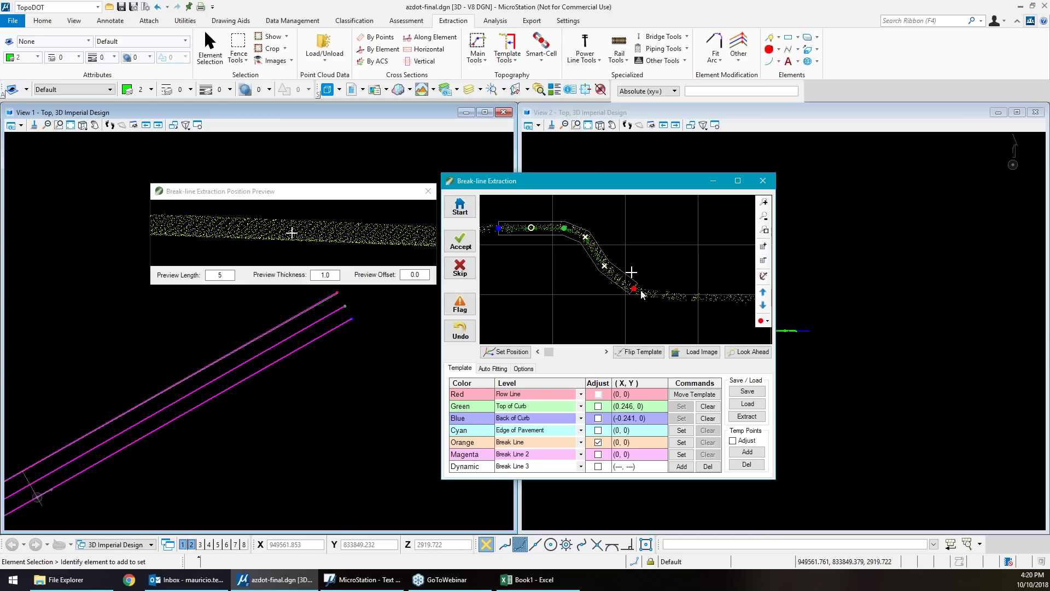
# Fit the template to the successive cross sections by placing the Flow Line point at the curb base in each.
pyautogui.moveTo(635, 290); pyautogui.dragTo(641, 289)
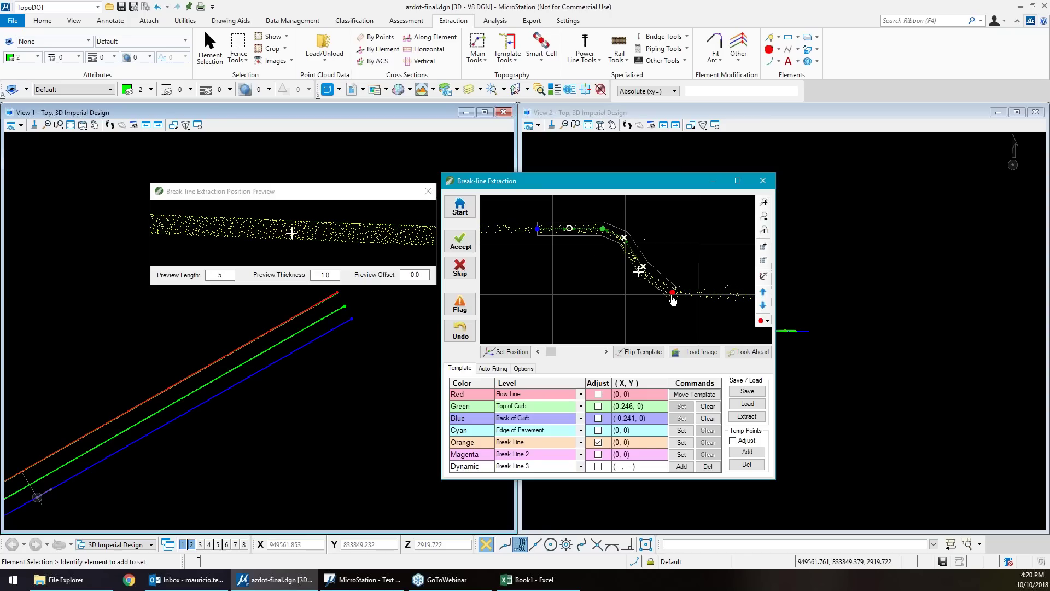
pyautogui.moveTo(674, 296); pyautogui.dragTo(675, 298)
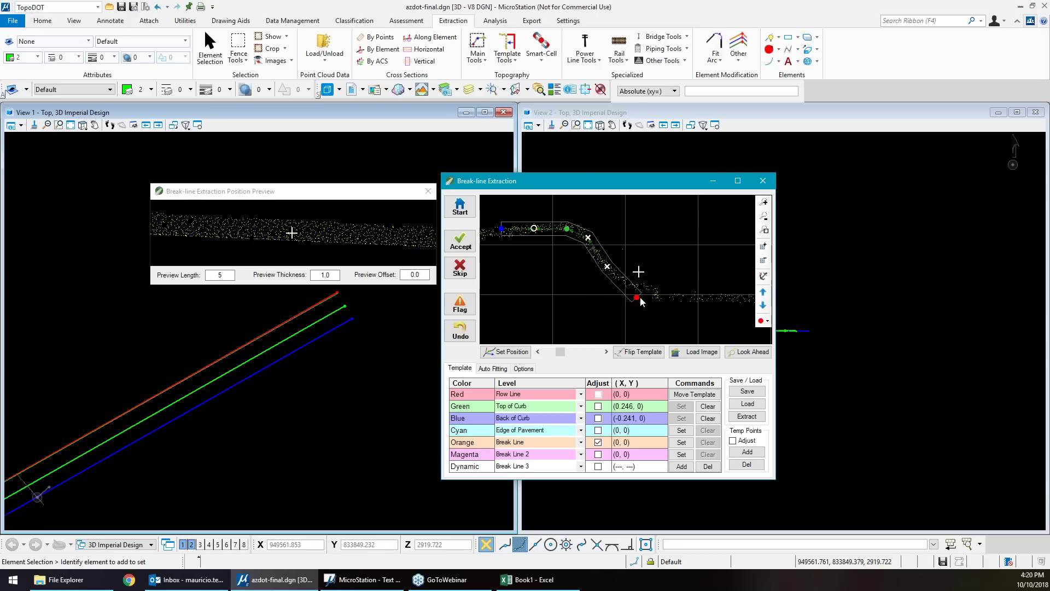
pyautogui.click(644, 294)
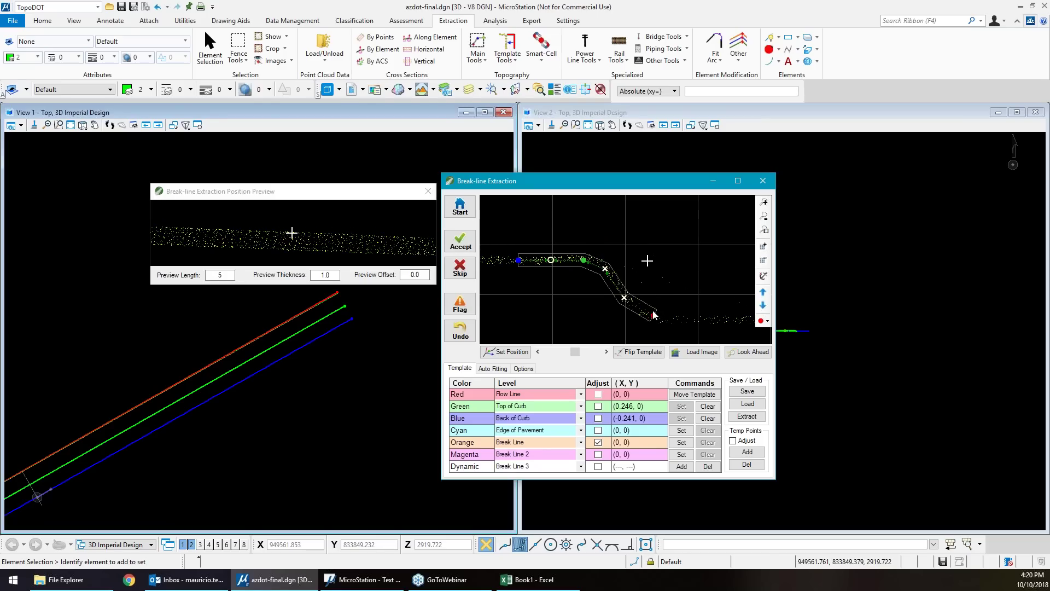
pyautogui.moveTo(654, 316); pyautogui.dragTo(654, 321)
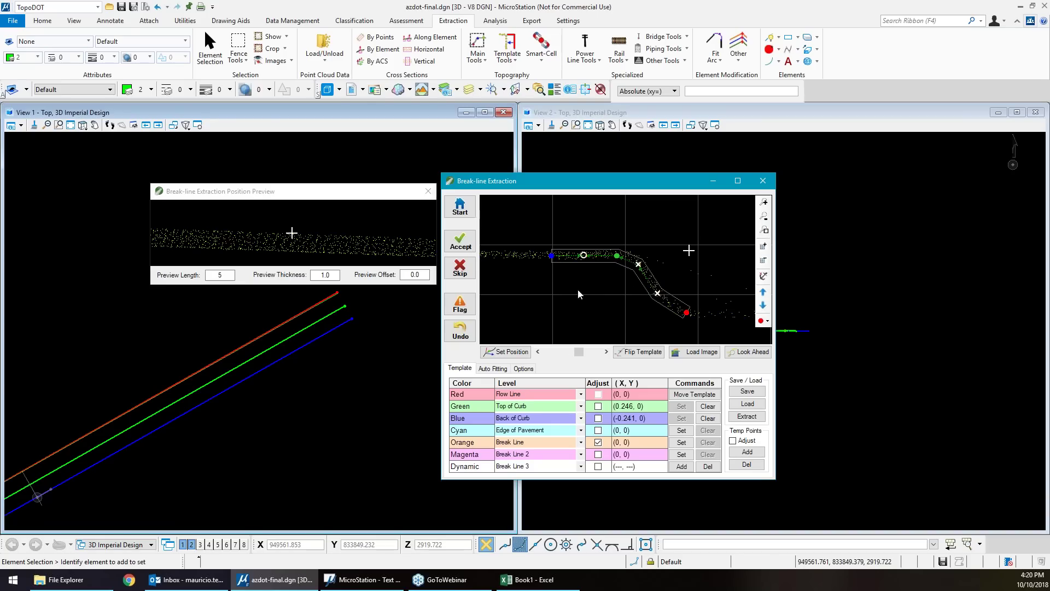
# Examine the break lines extracted so far along the curb and the extraction Options settings.
pyautogui.scroll(-3, 358, 360)
pyautogui.scroll(-2, 299, 368)
pyautogui.moveTo(241, 441); pyautogui.dragTo(268, 399, button='middle')
pyautogui.rightClick(268, 399)
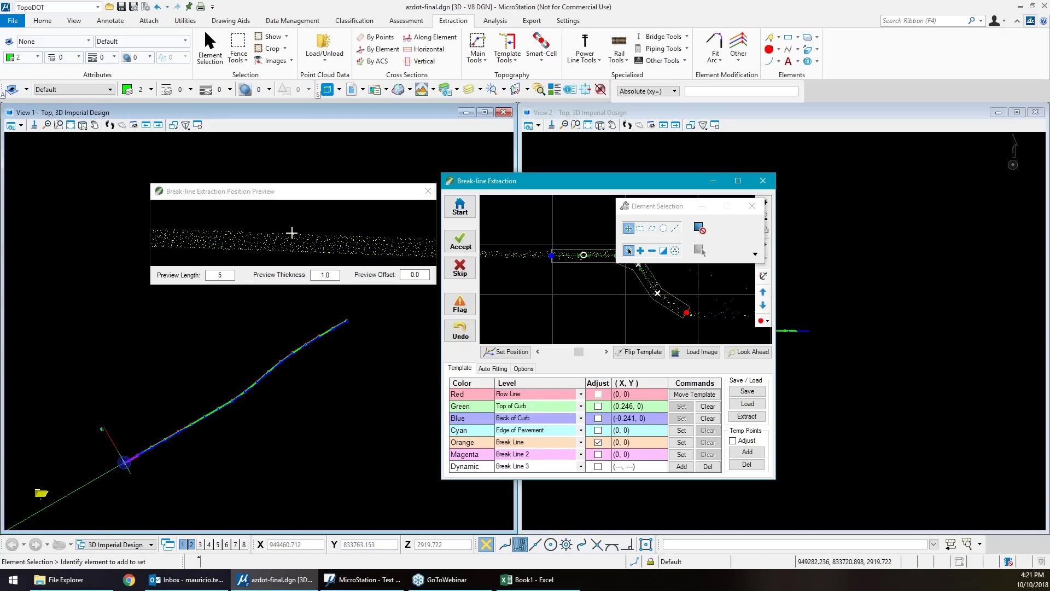
pyautogui.click(523, 368)
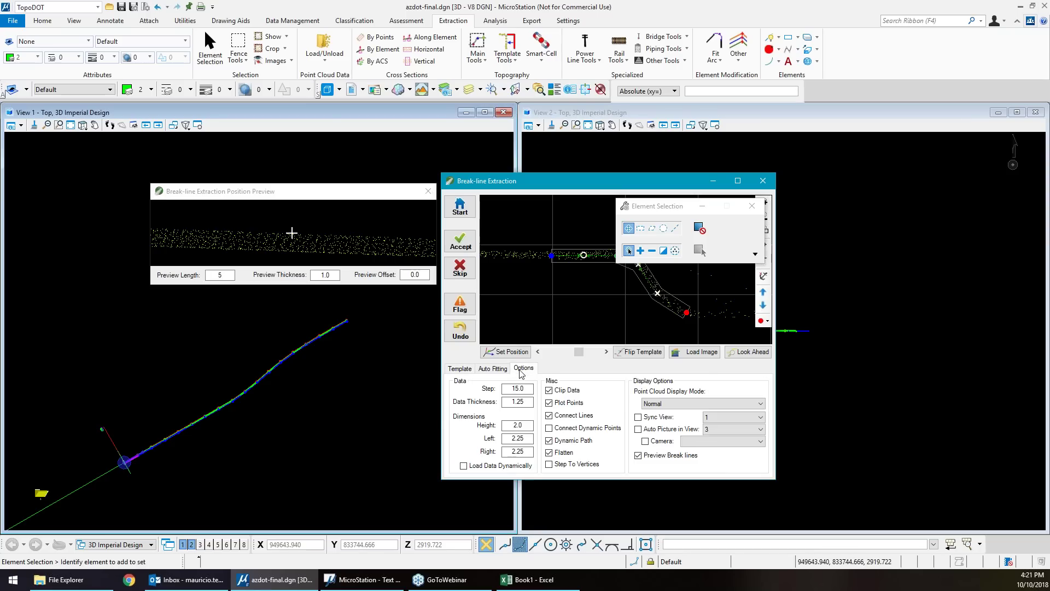
pyautogui.click(460, 368)
pyautogui.click(531, 371)
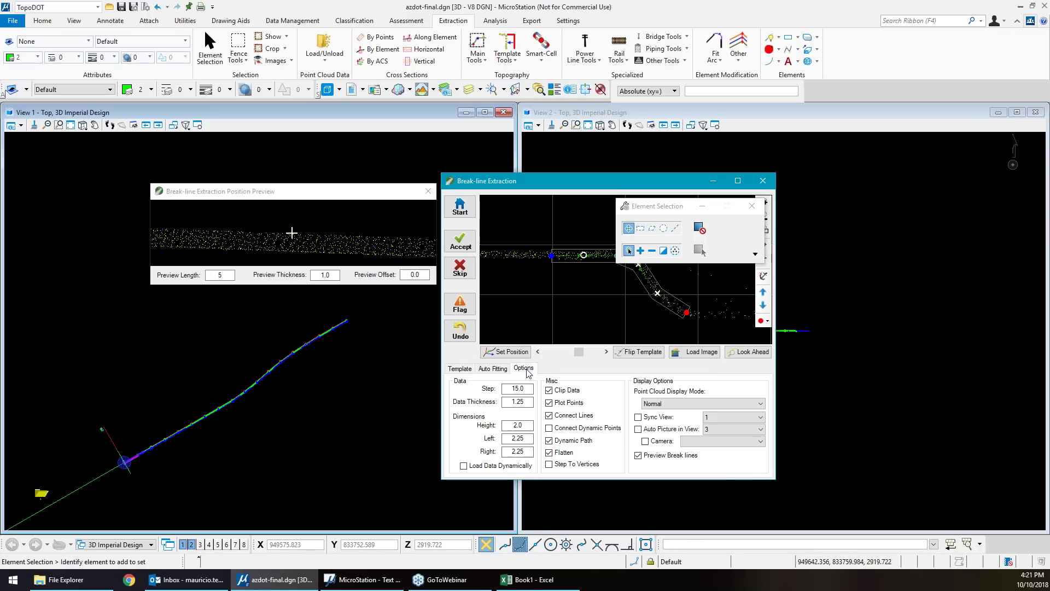
pyautogui.click(462, 370)
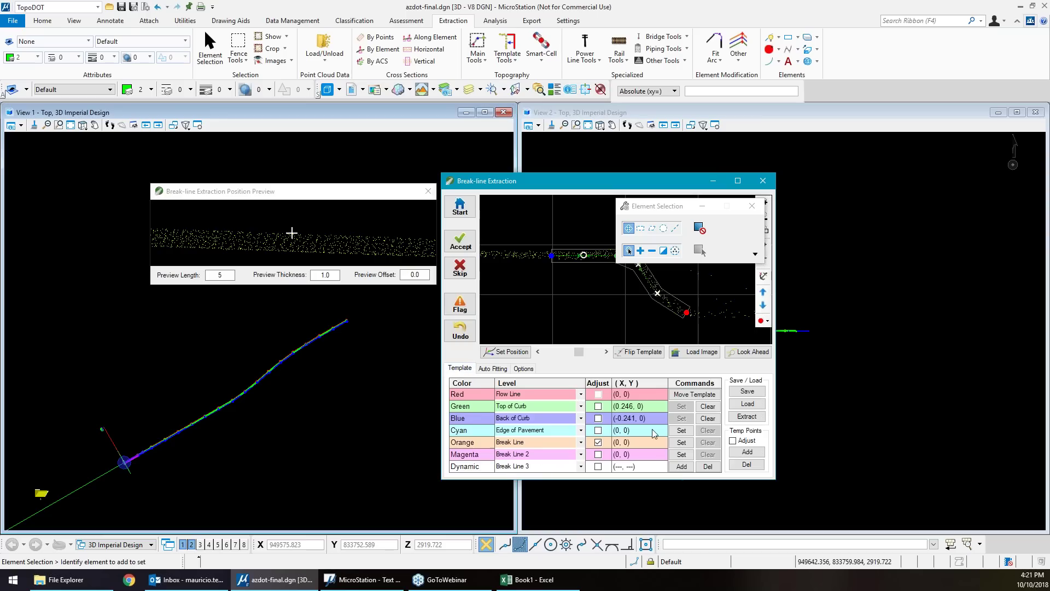
# Add a dynamic Break Line 3 point on the curb top between Back of Curb and Top of Curb, and delete it again.
pyautogui.click(680, 467)
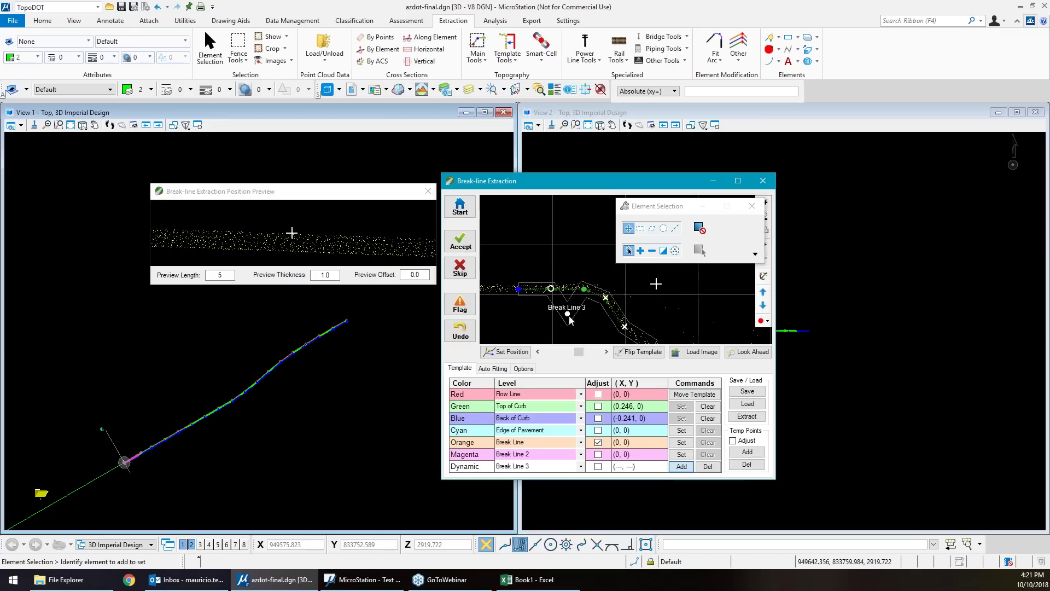
pyautogui.moveTo(569, 317)
pyautogui.mouseDown()
pyautogui.moveTo(572, 274)
pyautogui.moveTo(567, 290)
pyautogui.mouseUp()
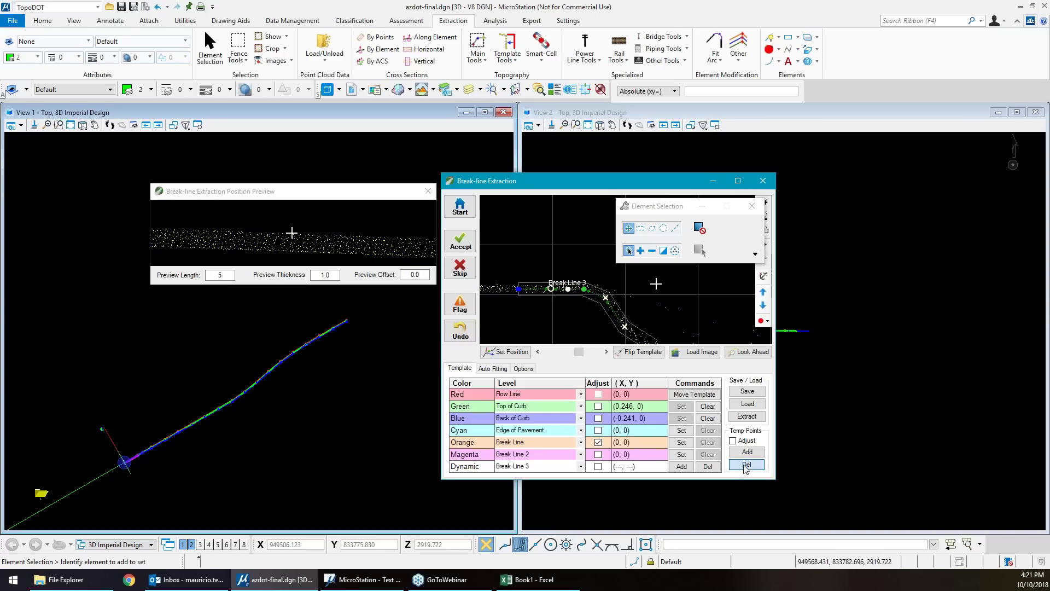
pyautogui.click(709, 467)
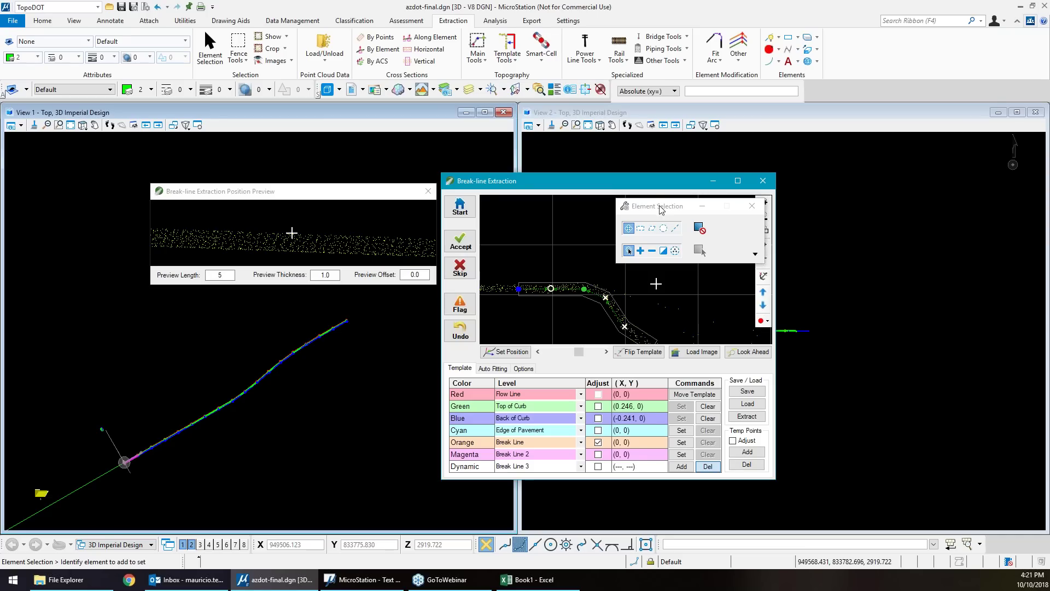
# Move the Element Selection window clear of the profile and fit the template's Flow Line point to the curb base in the following cross sections.
pyautogui.moveTo(660, 206); pyautogui.dragTo(888, 149)
pyautogui.moveTo(625, 296); pyautogui.dragTo(632, 264, button='middle')
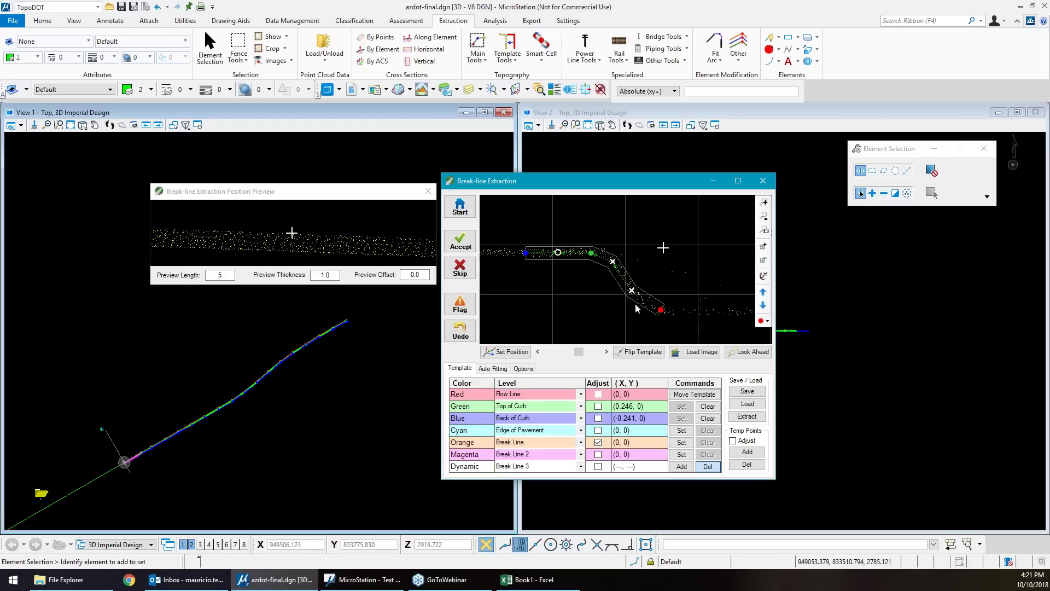
pyautogui.moveTo(660, 310); pyautogui.dragTo(660, 312, button='middle')
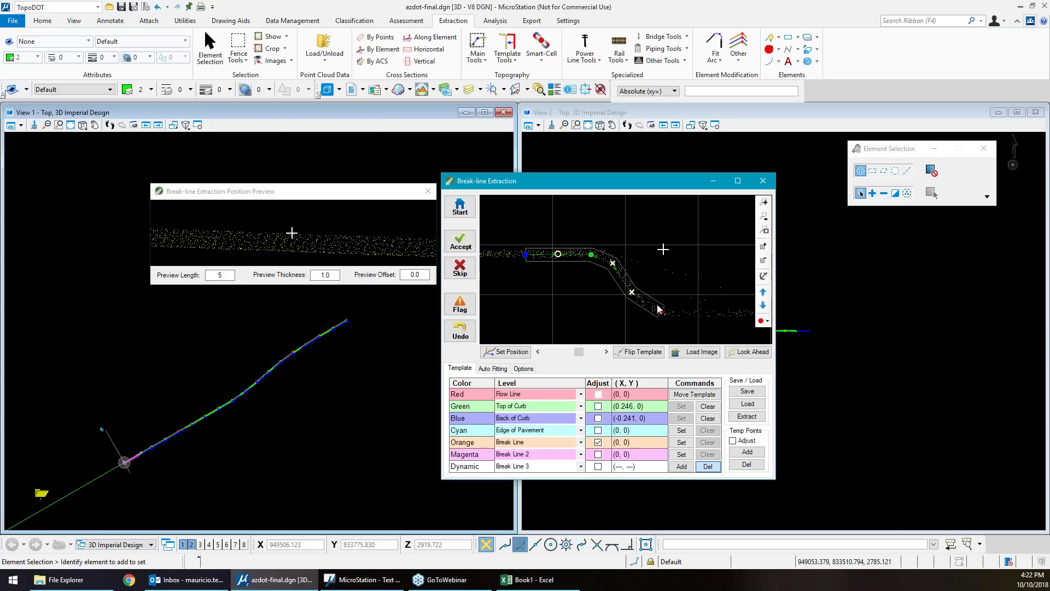
pyautogui.click(658, 307)
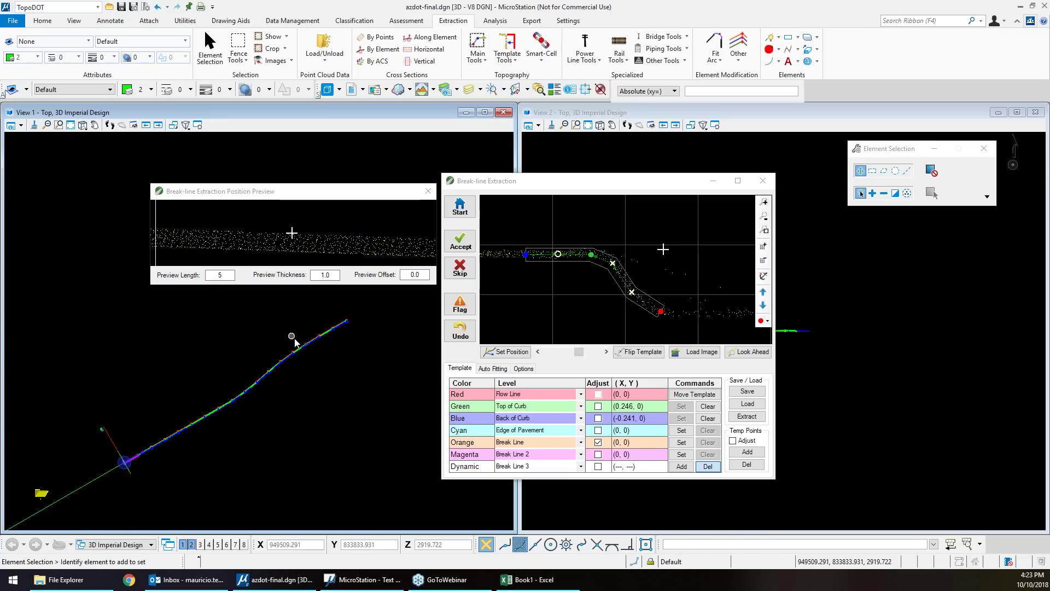
pyautogui.moveTo(588, 296); pyautogui.dragTo(589, 301)
pyautogui.rightClick(590, 297)
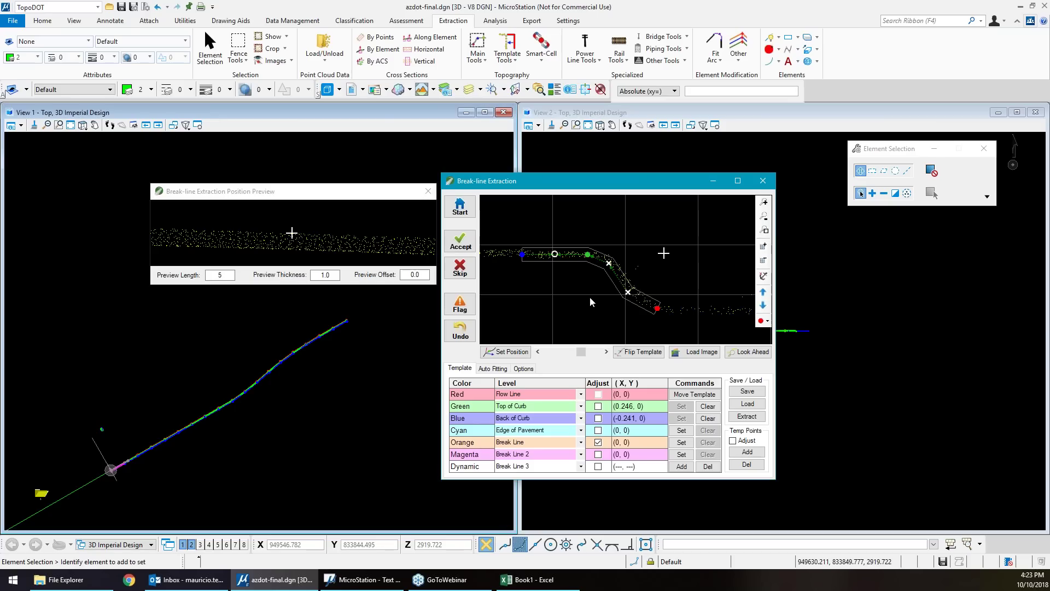
pyautogui.rightClick(590, 296)
pyautogui.moveTo(650, 304); pyautogui.dragTo(652, 312)
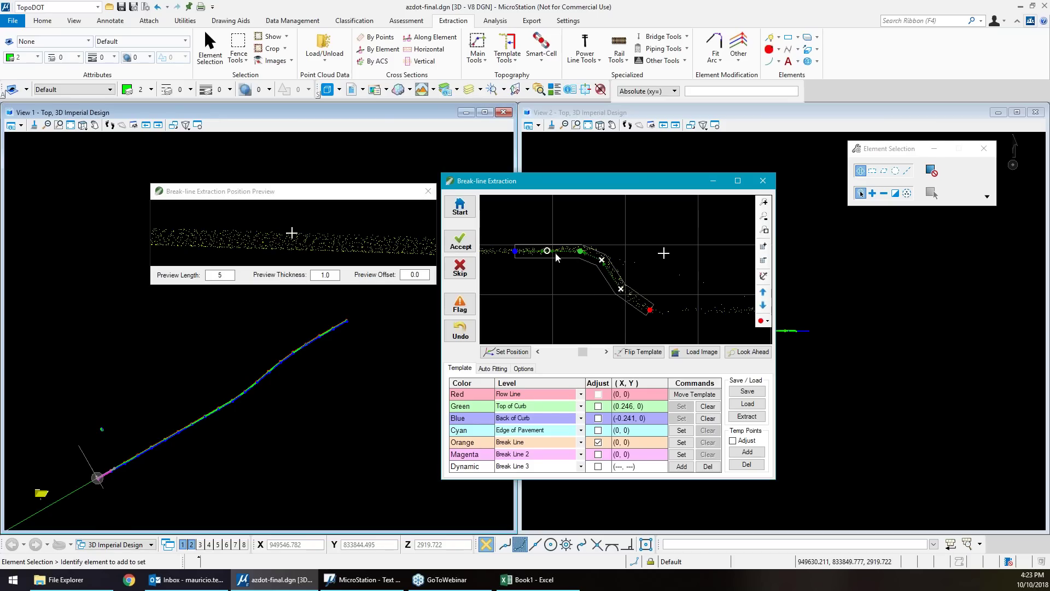
# Try a Template Noise Buffer of 0.2 in the auto fitting settings and restore it to 0.05.
pyautogui.click(504, 367)
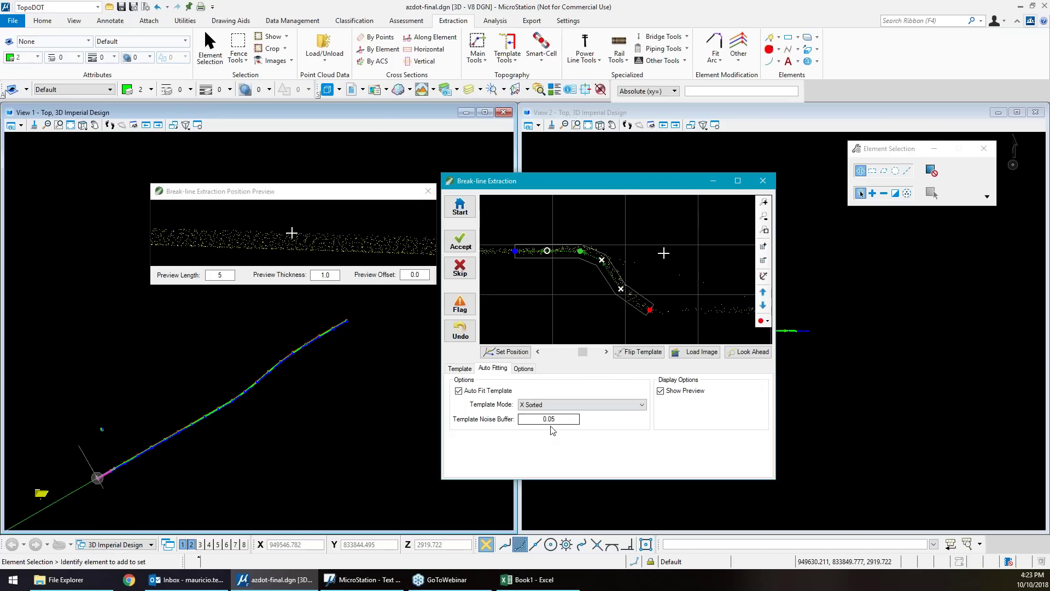
pyautogui.moveTo(556, 419); pyautogui.dragTo(550, 420)
pyautogui.write('1')
pyautogui.press('BackSpace')
pyautogui.write('2')
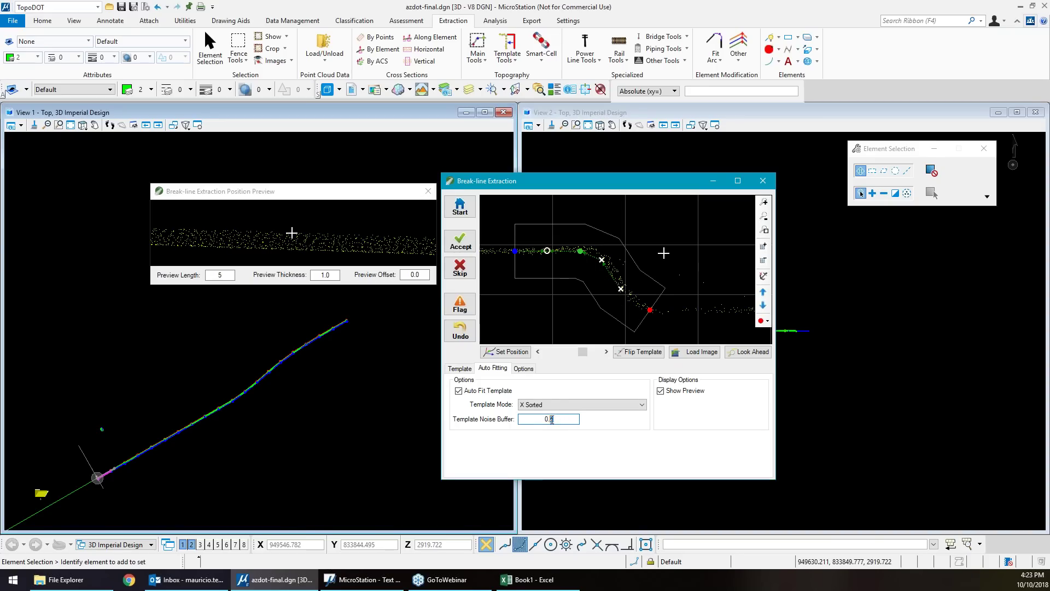
pyautogui.press('BackSpace')
pyautogui.write('05')
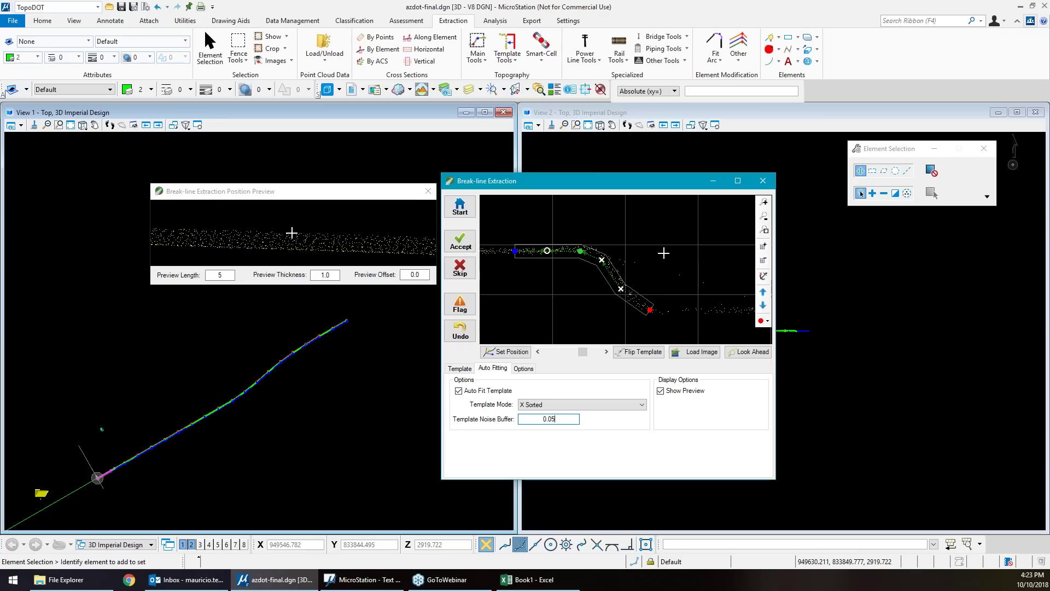
# Align the template with the curb profile and accept the successive auto-fitted cross sections up to where the curb drops.
pyautogui.moveTo(548, 255); pyautogui.dragTo(552, 254)
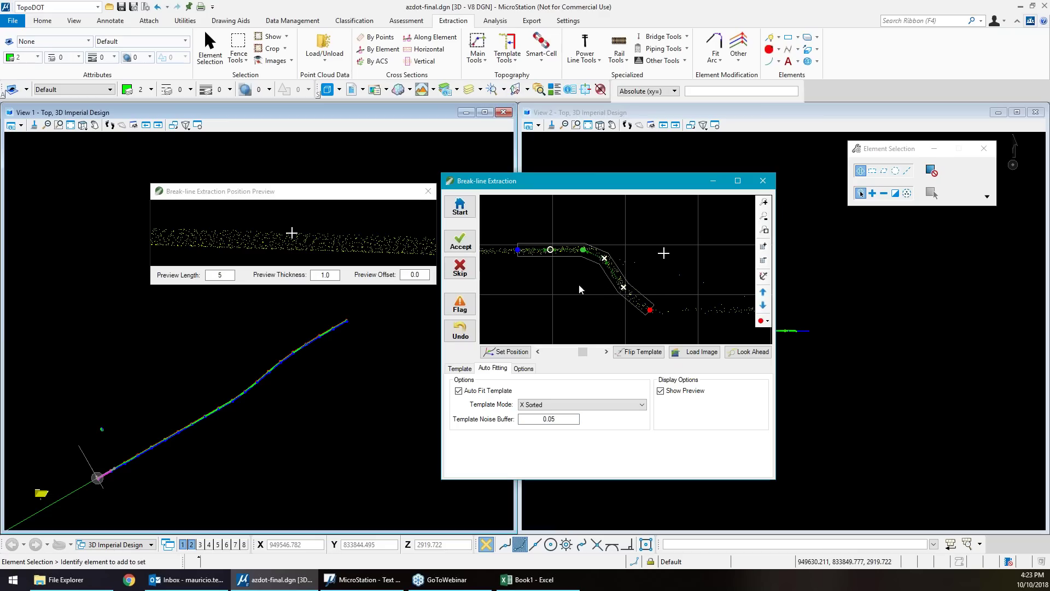
pyautogui.press('space')
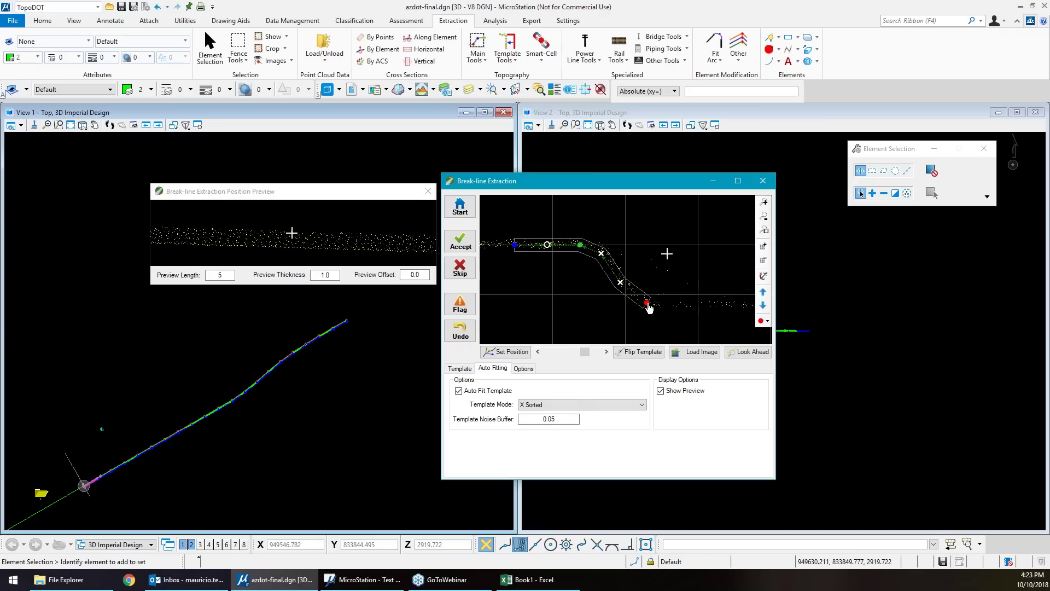
pyautogui.press('space')
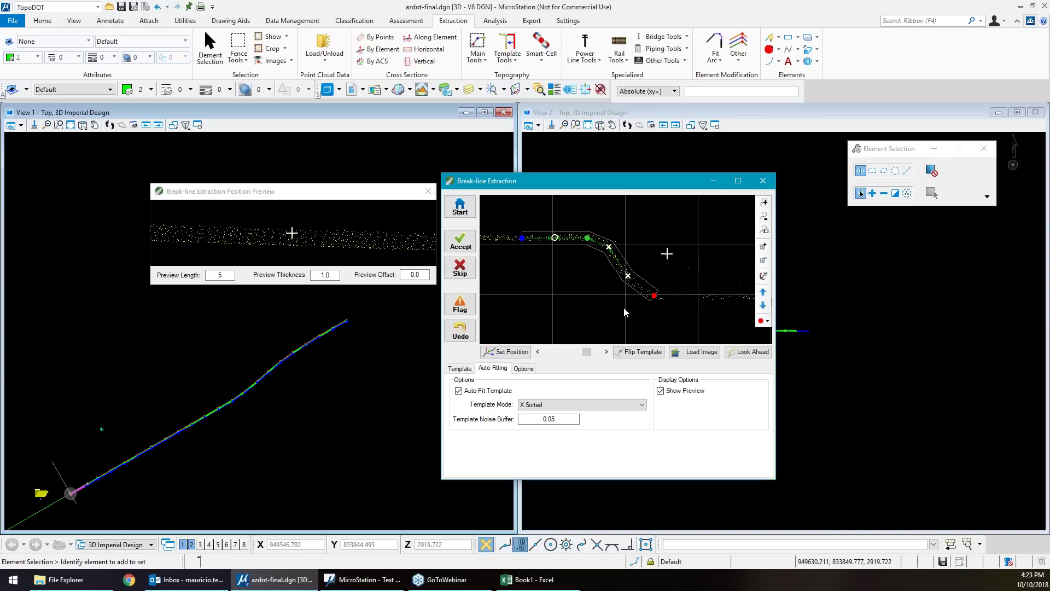
pyautogui.press('space')
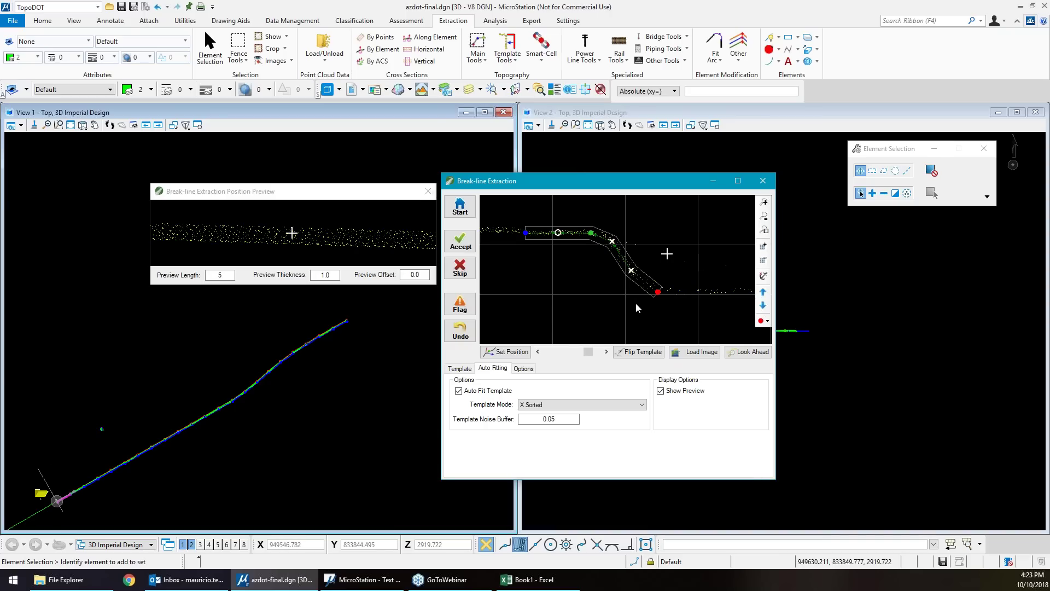
pyautogui.press('space')
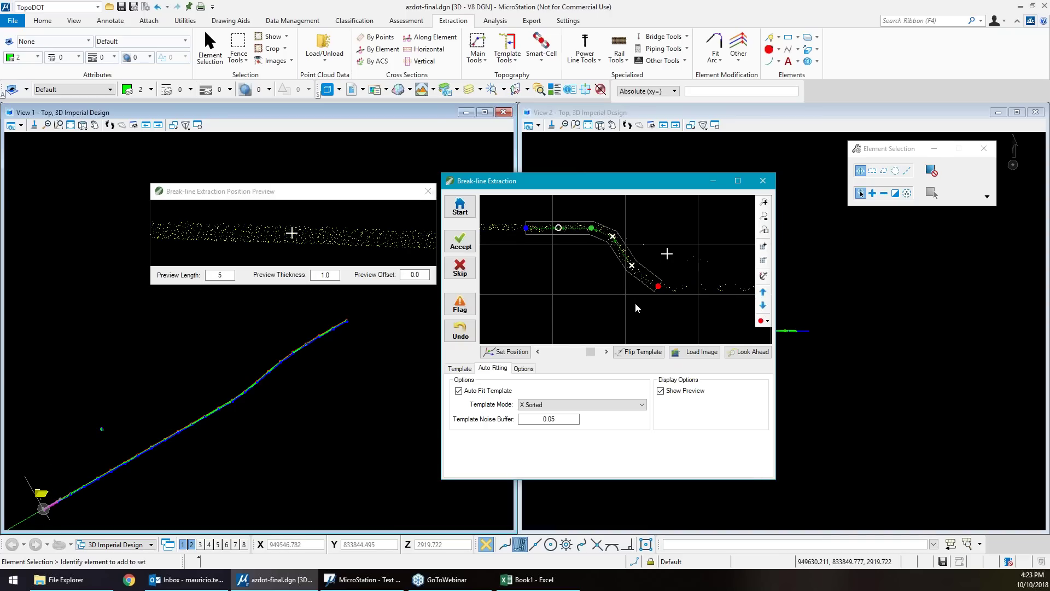
pyautogui.press('space')
pyautogui.press('space')
pyautogui.press('space')
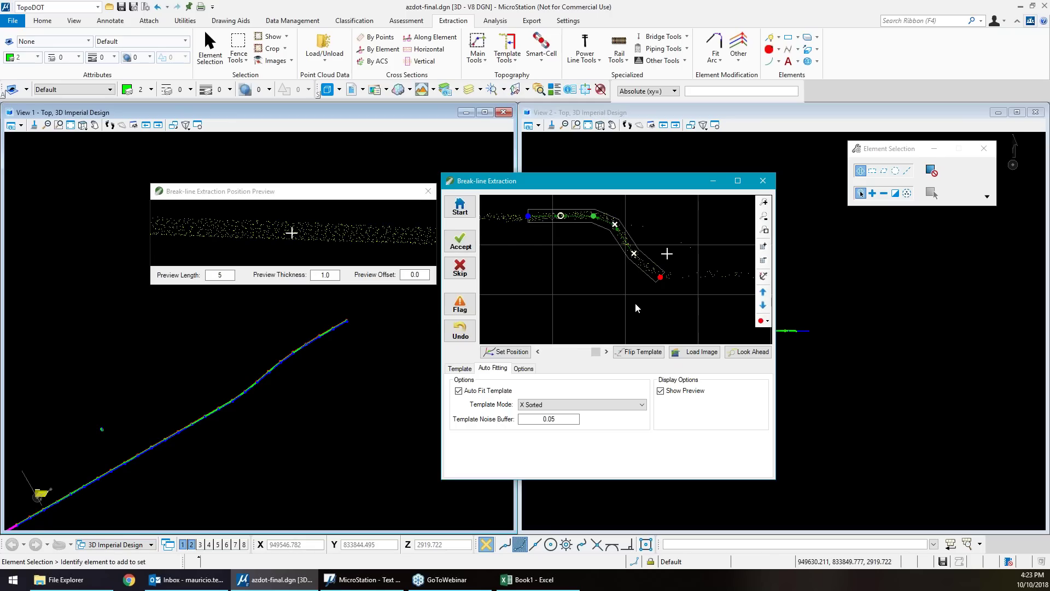
pyautogui.press('space')
# Reshape the template to match the lowered curb profile at the drop and inspect the extracted lines there.
pyautogui.moveTo(682, 287); pyautogui.dragTo(636, 245)
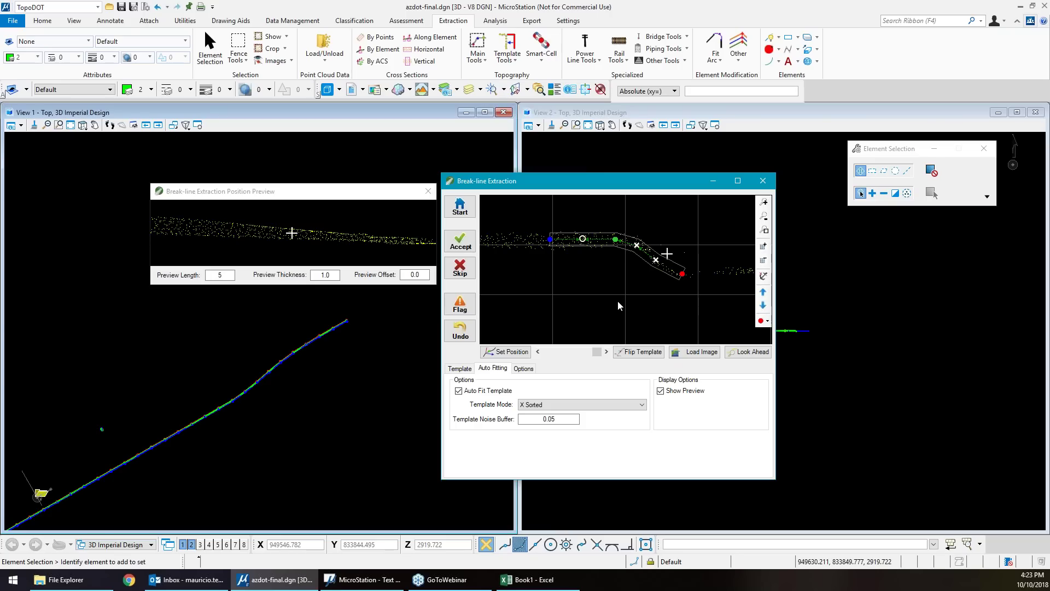
pyautogui.scroll(5, 316, 430)
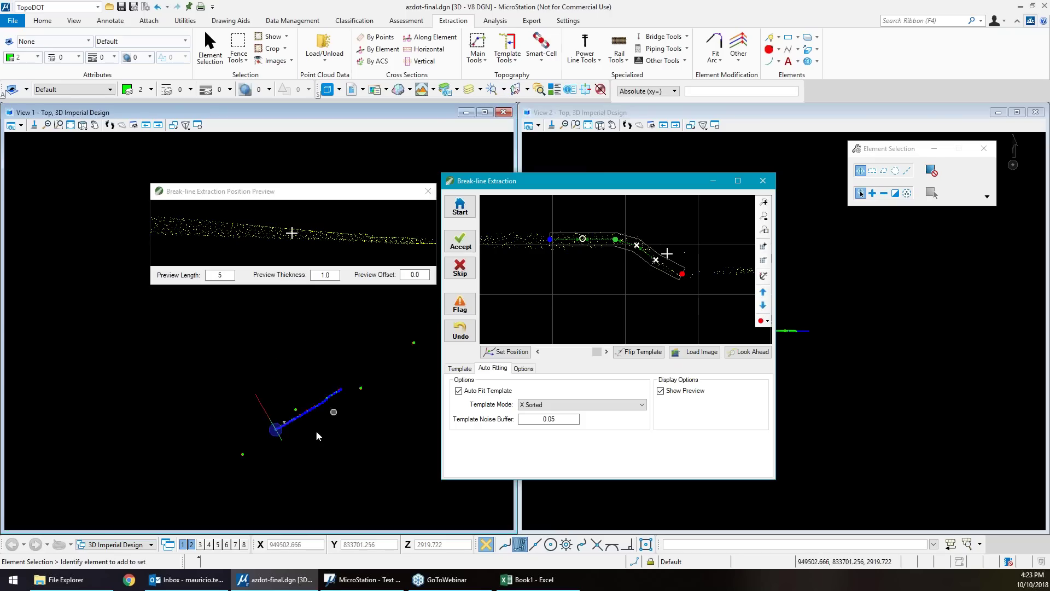
pyautogui.scroll(2, 182, 431)
pyautogui.scroll(3, 89, 441)
pyautogui.scroll(-1, 19, 506)
pyautogui.scroll(-2, 98, 451)
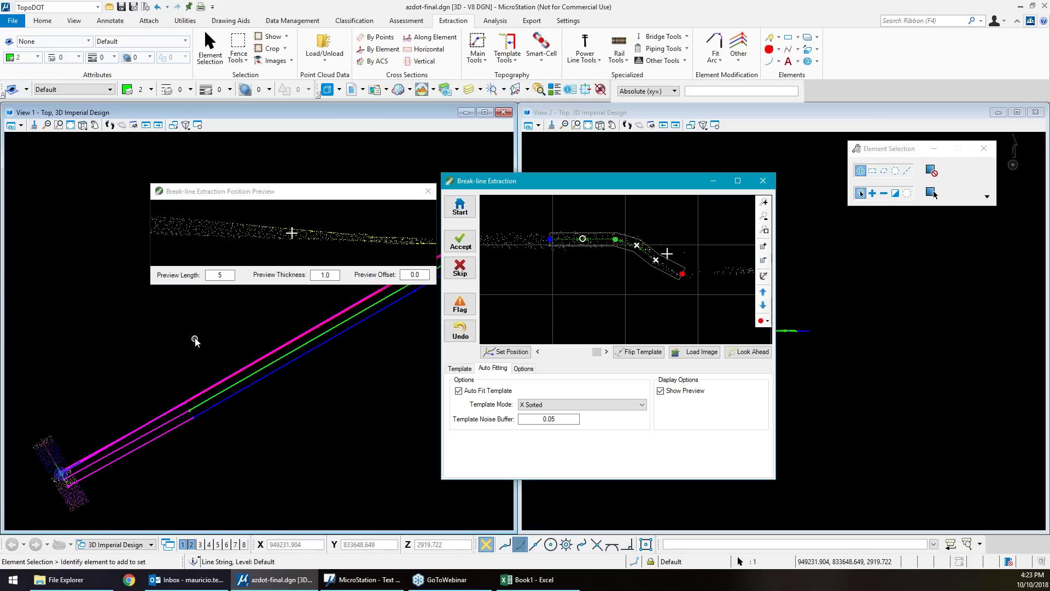
# Reposition the cross section to the start of the curb drop using the position preview and set the Flow Line point at the curb base.
pyautogui.click(190, 227)
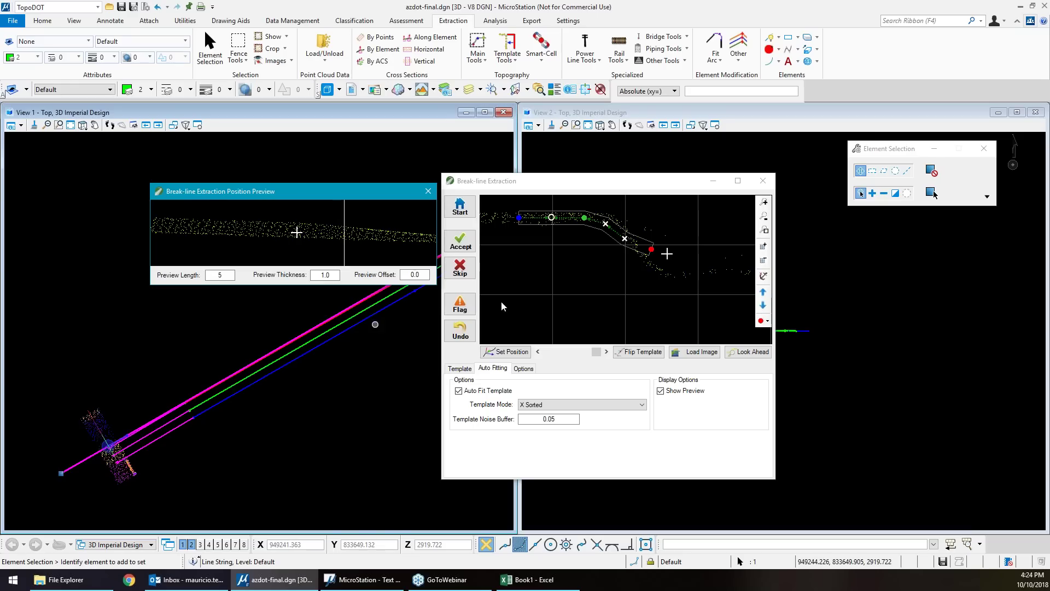
pyautogui.click(641, 287)
pyautogui.moveTo(651, 249); pyautogui.dragTo(660, 281)
pyautogui.click(653, 277)
pyautogui.scroll(-1, 323, 236)
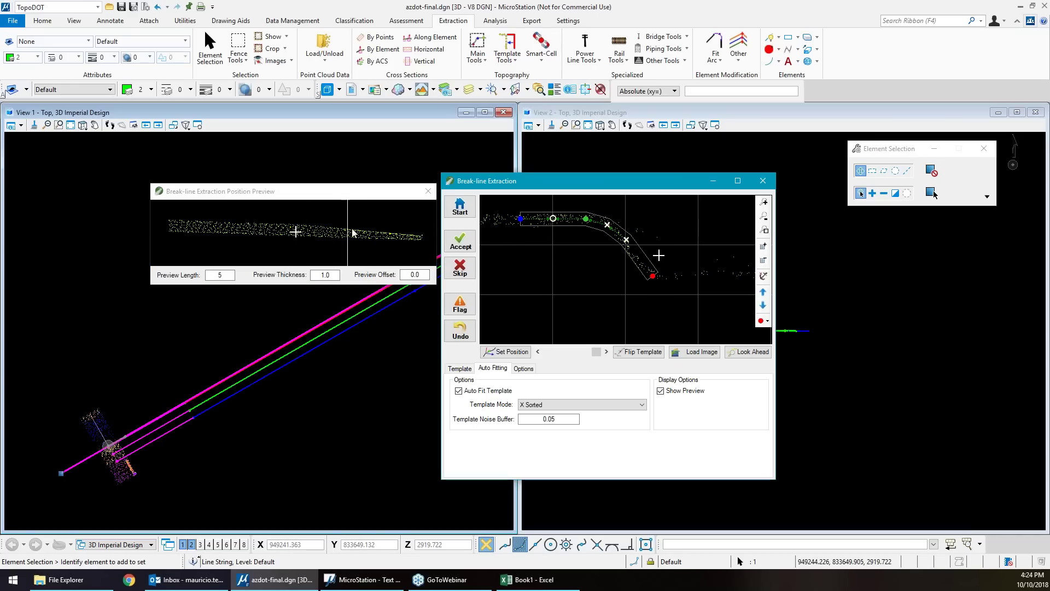
pyautogui.click(296, 233)
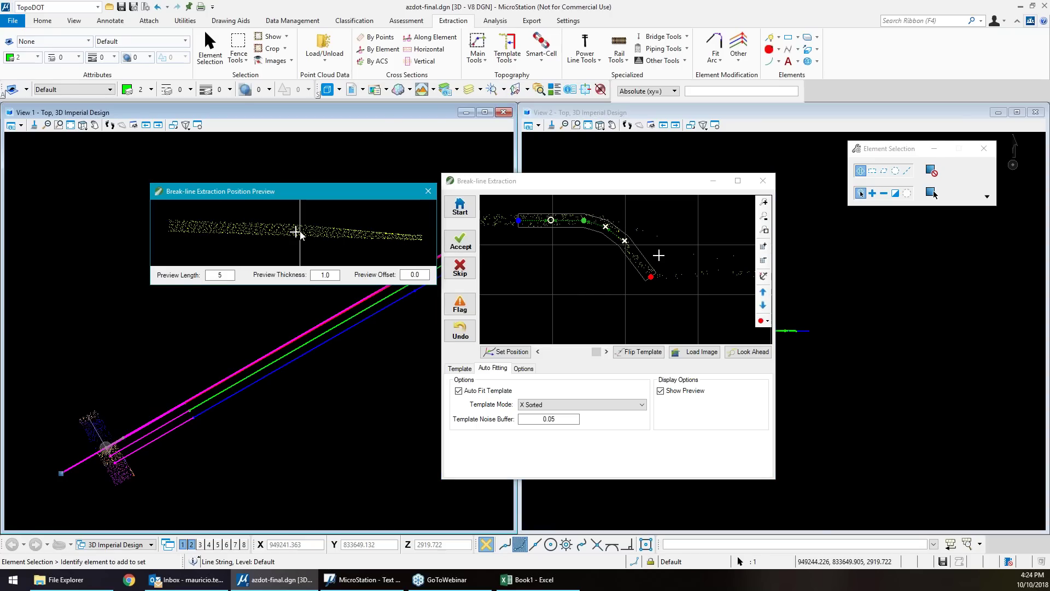
# Check other cross section positions around the curb drop in the position preview and view the extracted break-lines along their length.
pyautogui.click(331, 233)
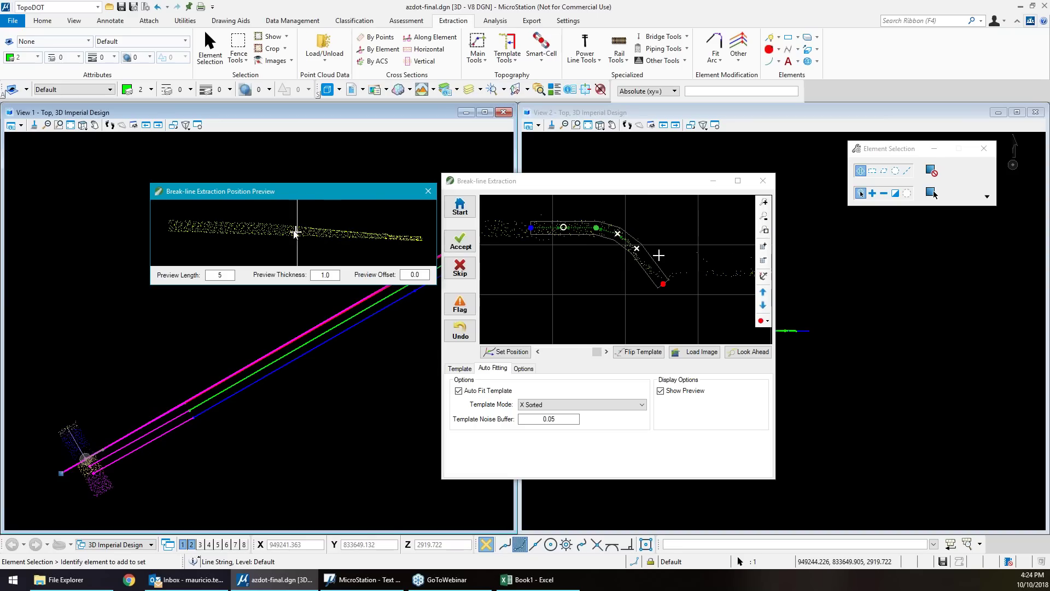
pyautogui.click(251, 232)
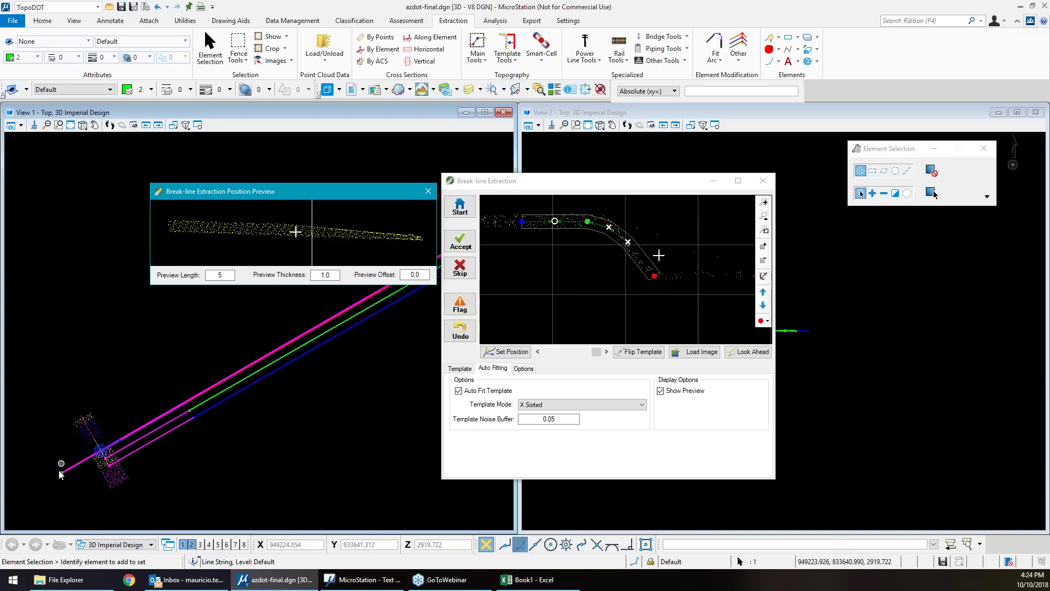
pyautogui.scroll(-5, 252, 392)
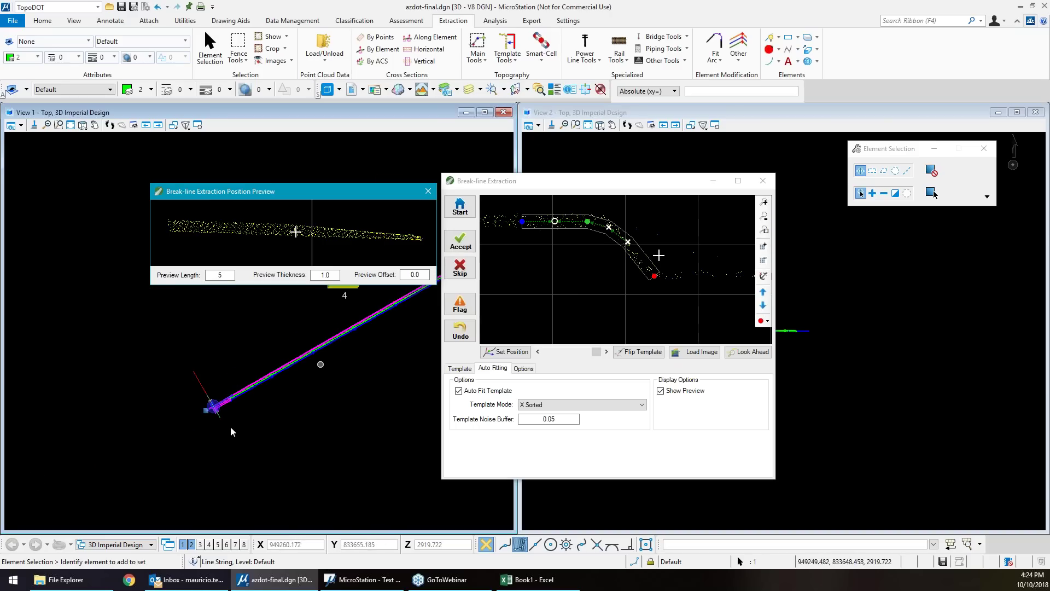
pyautogui.moveTo(357, 347); pyautogui.dragTo(327, 397, button='middle')
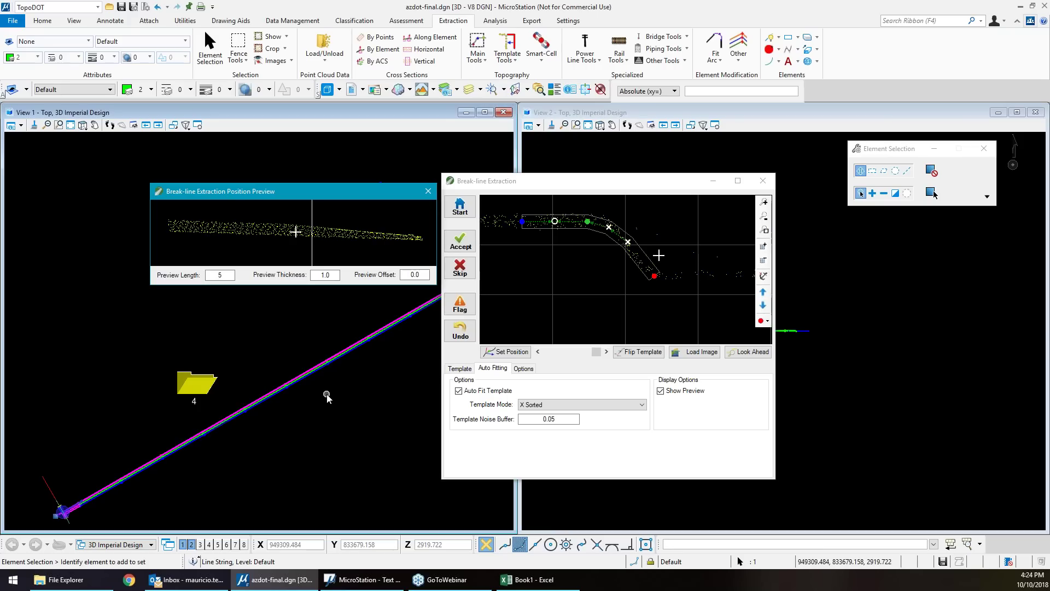
pyautogui.click(313, 408)
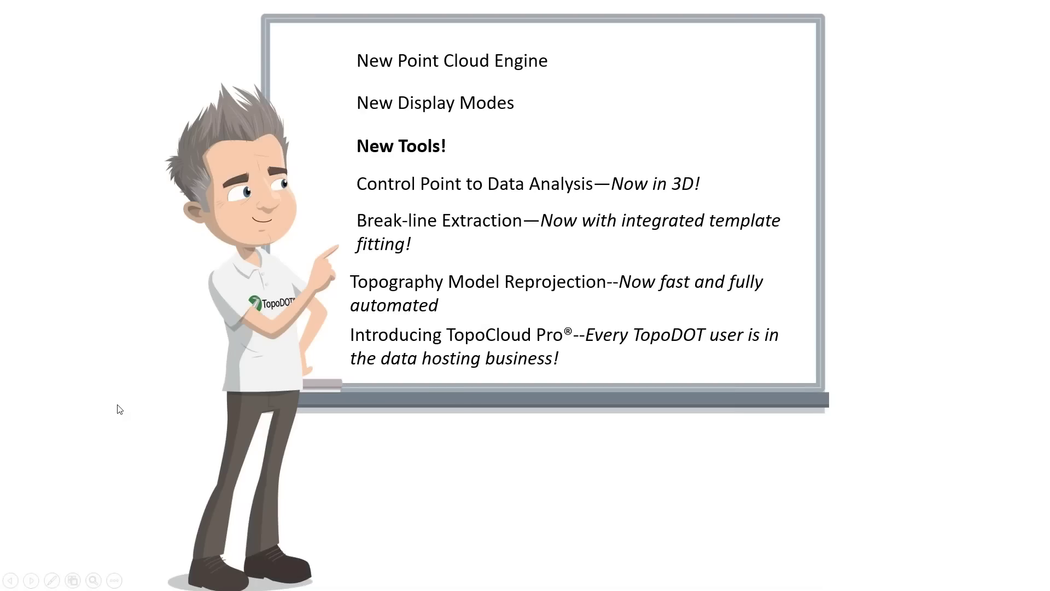
pyautogui.press('Right')
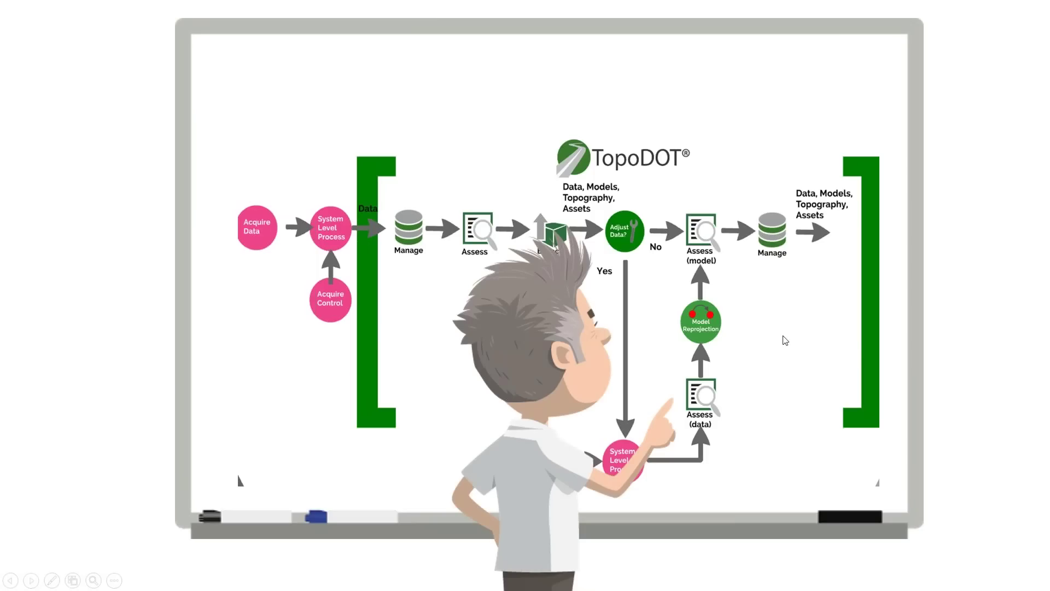
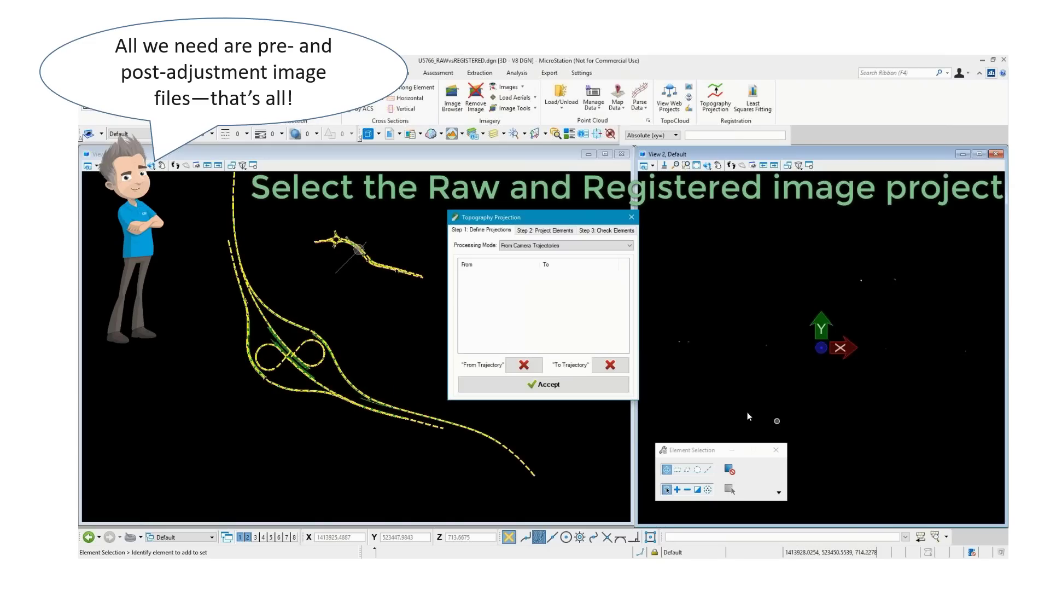
# Compare the raw and registered camera trajectories along the curved road and roundabout, keeping the Topography Projection window out of the way.
pyautogui.moveTo(533, 217); pyautogui.dragTo(793, 219)
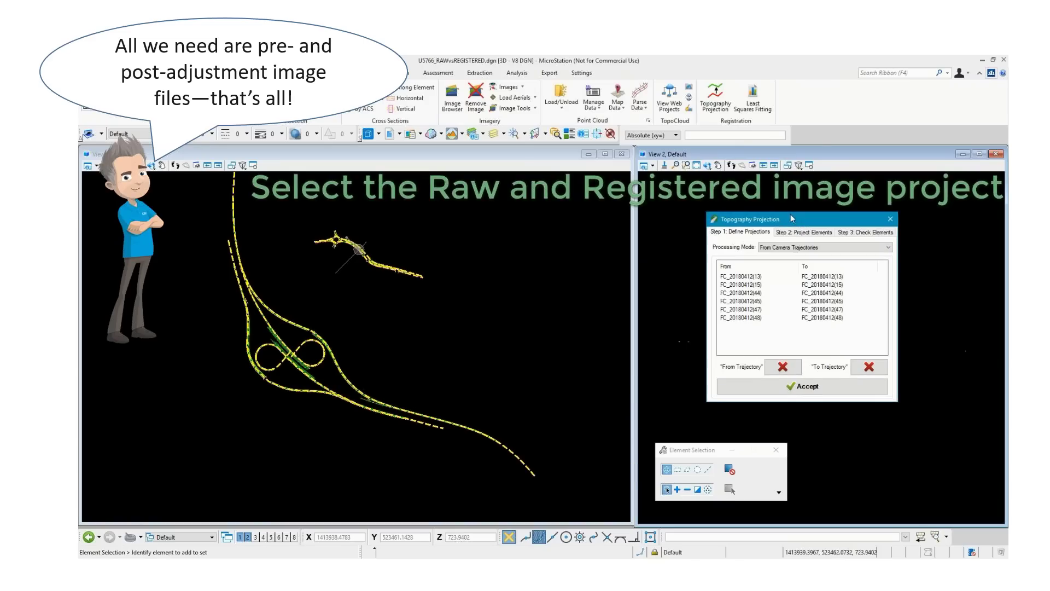
pyautogui.click(430, 241)
pyautogui.scroll(2, 411, 272)
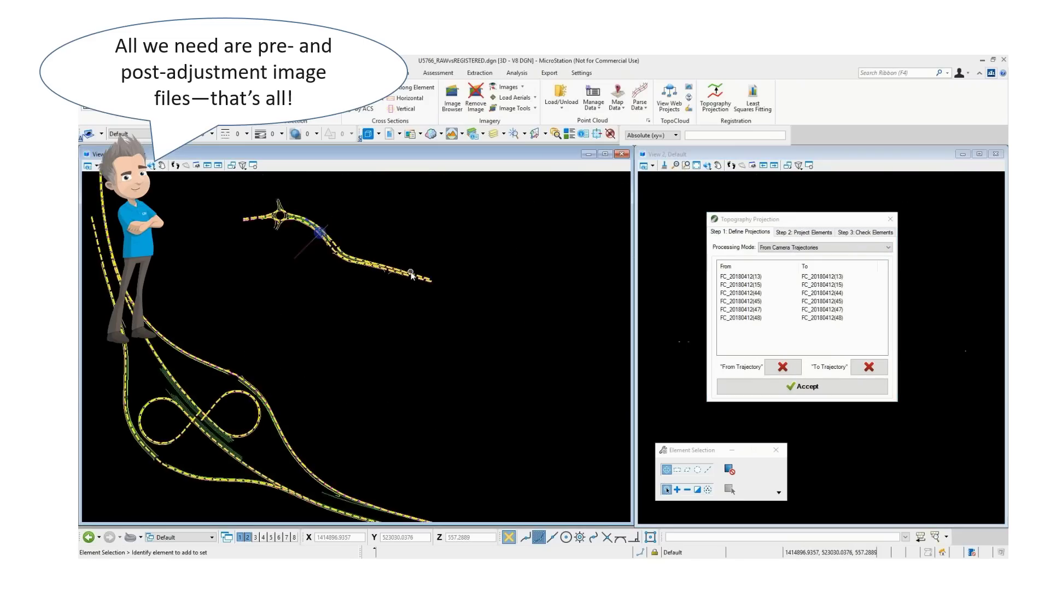
pyautogui.scroll(5, 412, 275)
pyautogui.click(162, 165)
pyautogui.moveTo(245, 270); pyautogui.dragTo(357, 363)
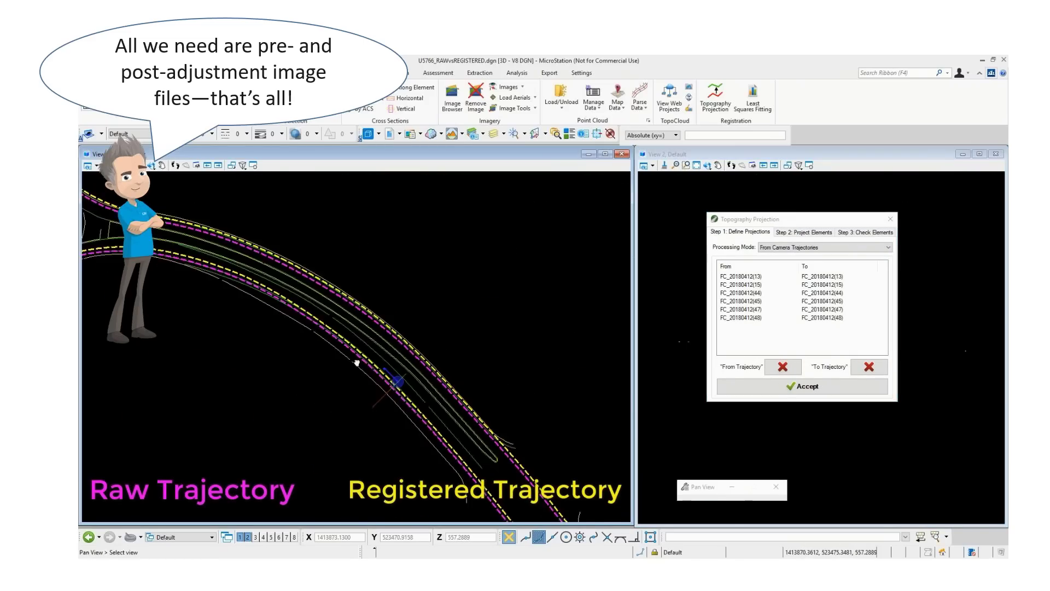
pyautogui.moveTo(357, 363); pyautogui.dragTo(475, 432, button='middle')
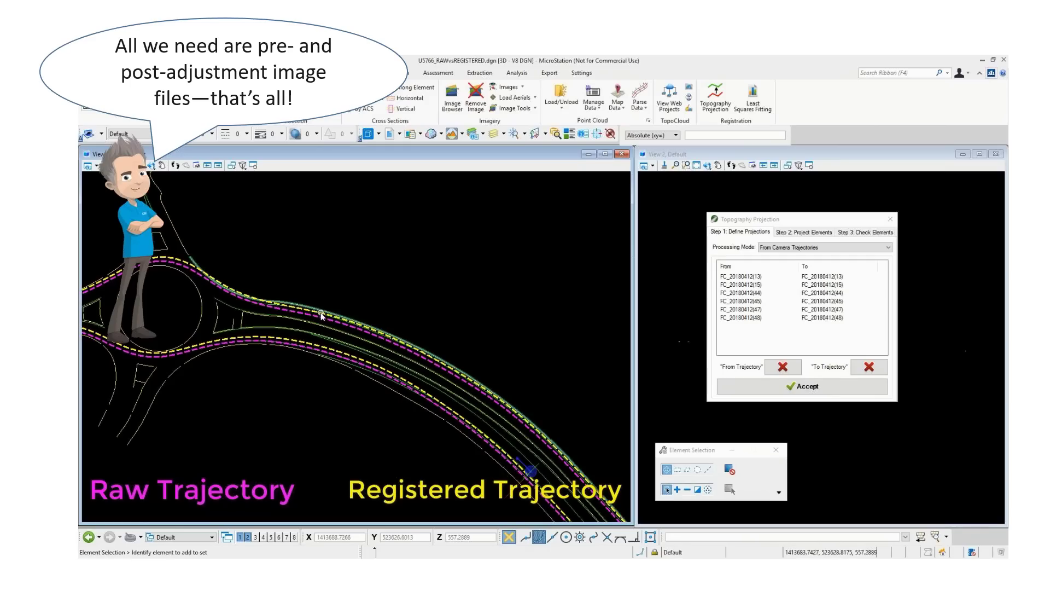
pyautogui.scroll(-5, 323, 293)
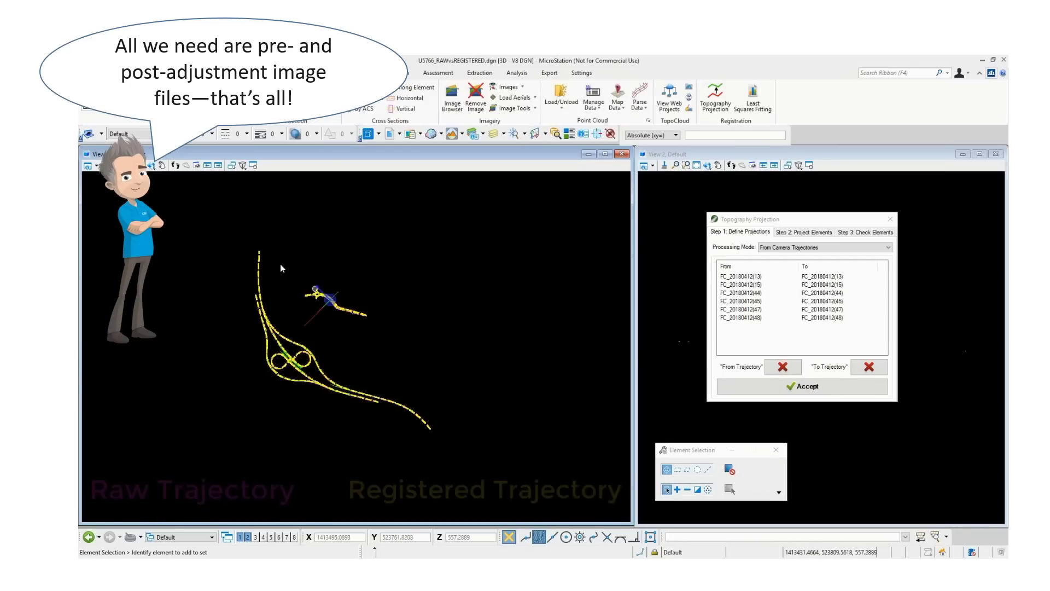
# Select all the linework, project it to the registered data with Topography Projection, and check the processed elements for problems.
pyautogui.moveTo(204, 225); pyautogui.dragTo(546, 489)
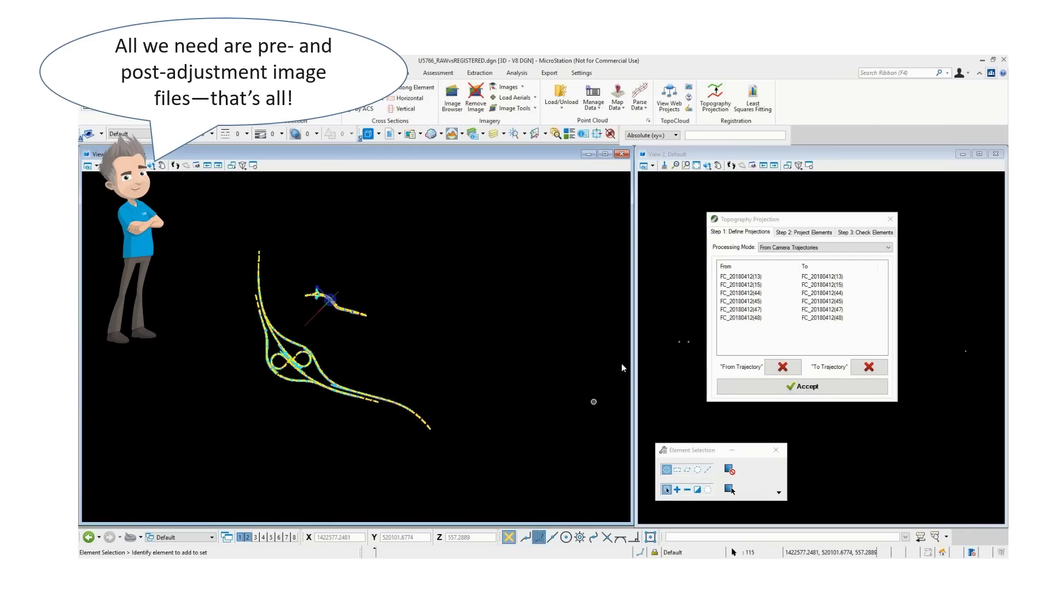
pyautogui.click(804, 232)
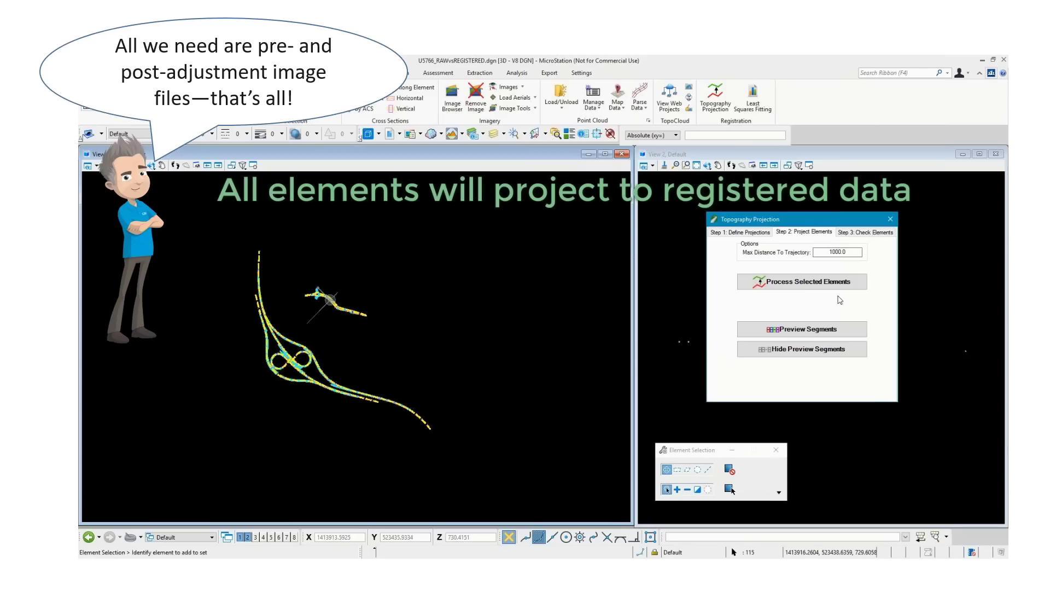
pyautogui.click(804, 289)
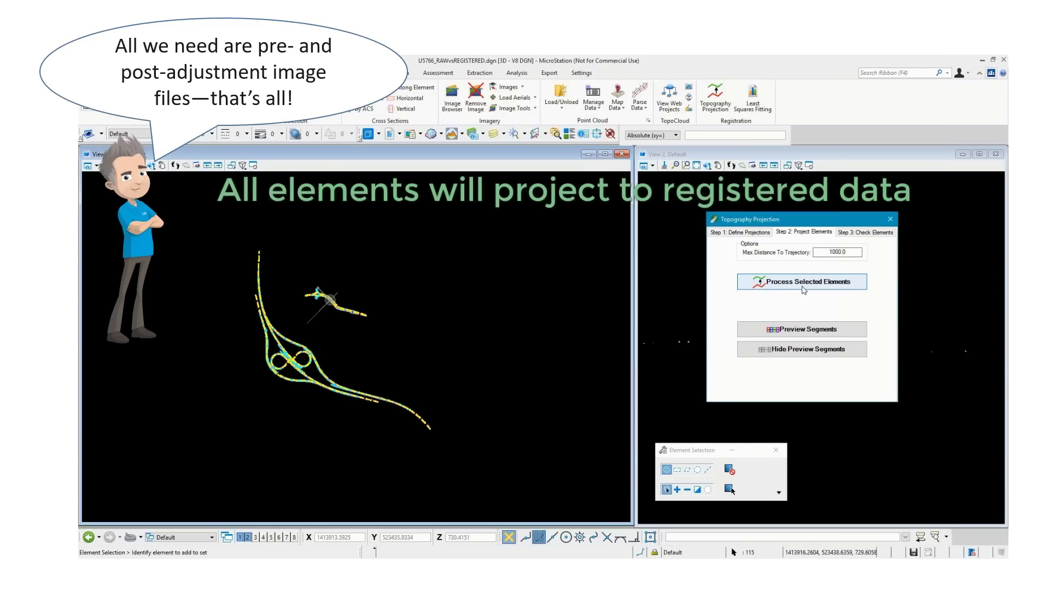
pyautogui.click(875, 234)
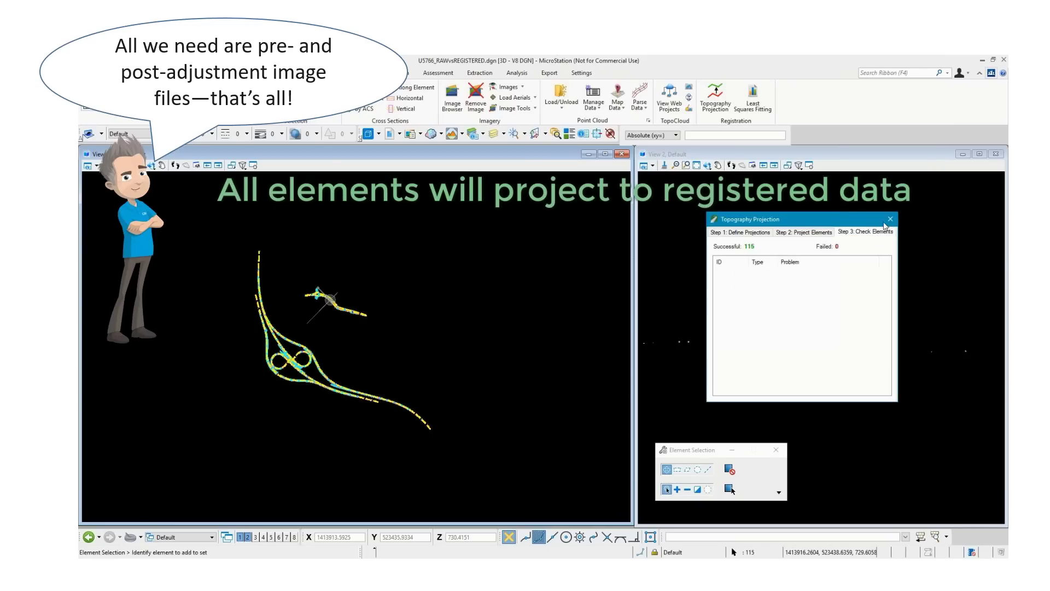
pyautogui.click(891, 219)
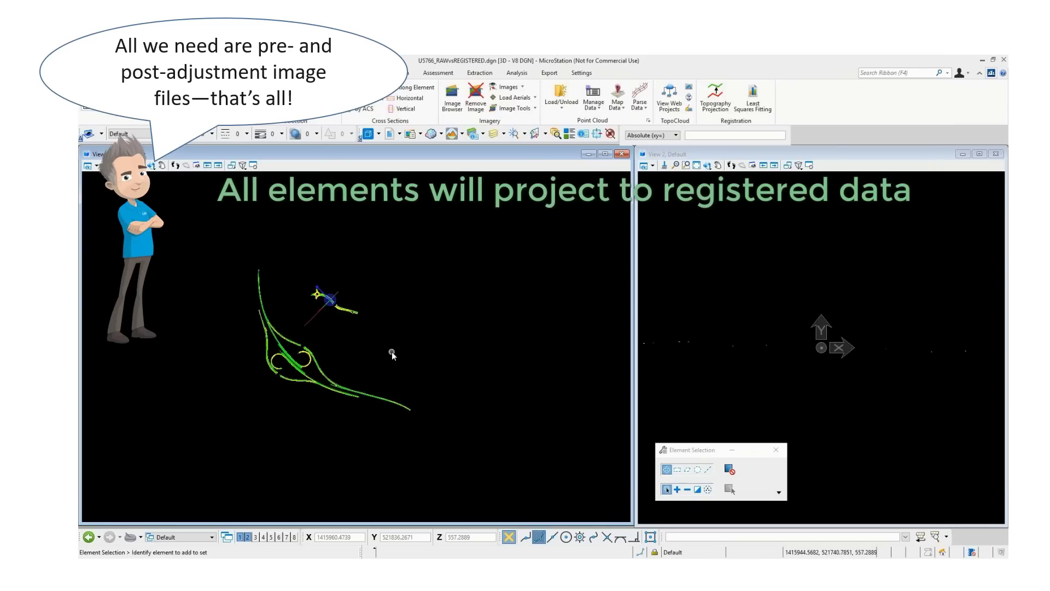
# Find the References tool with the search "ref" and turn off the display of U5766_RAW.dgn, leaving only the registered linework.
pyautogui.scroll(2, 327, 362)
pyautogui.click(910, 73)
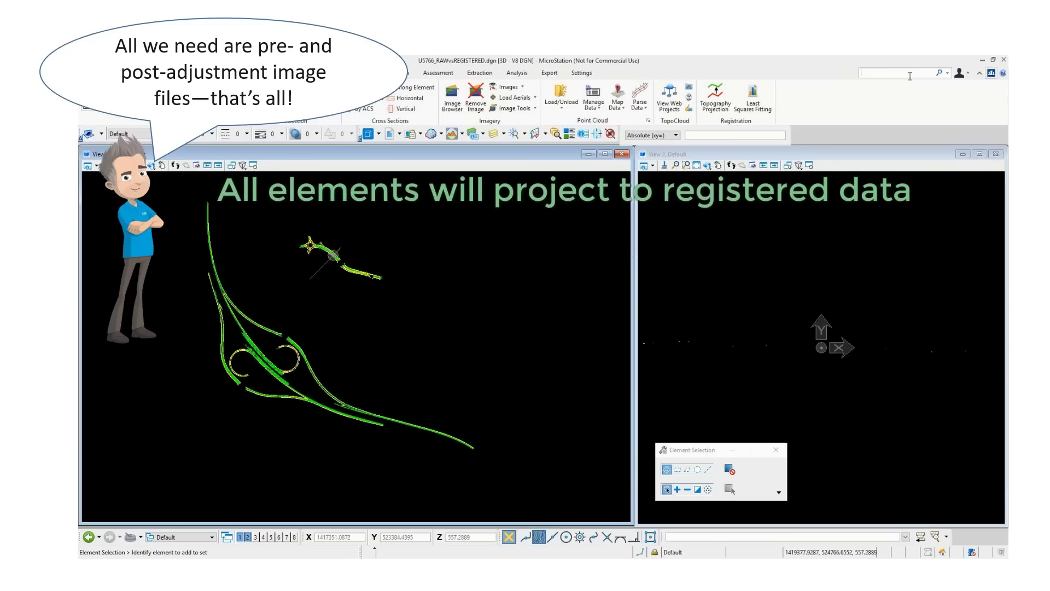
pyautogui.write('ref')
pyautogui.press('Return')
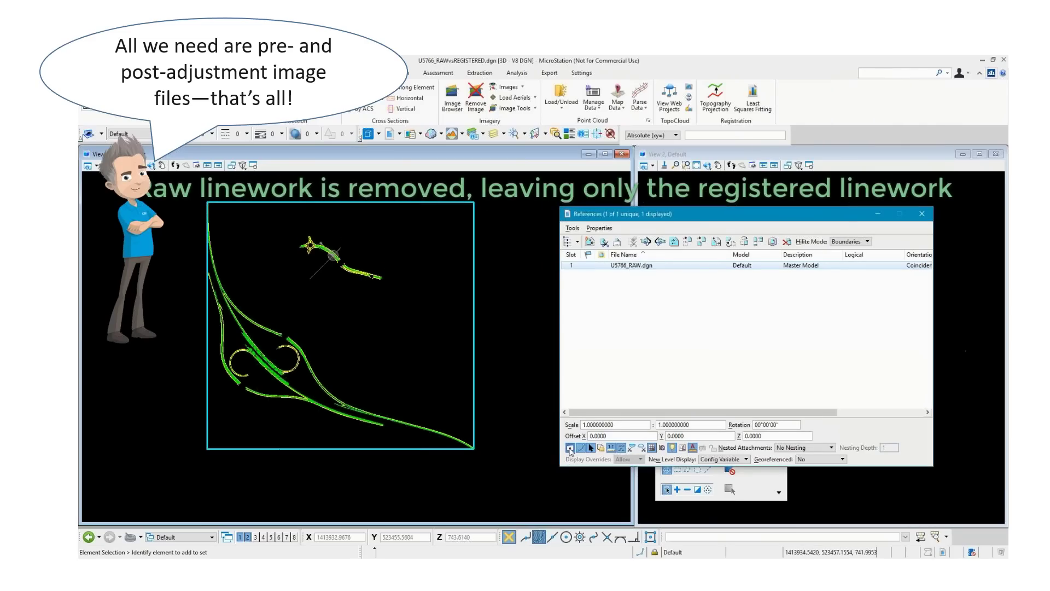
pyautogui.scroll(6, 247, 357)
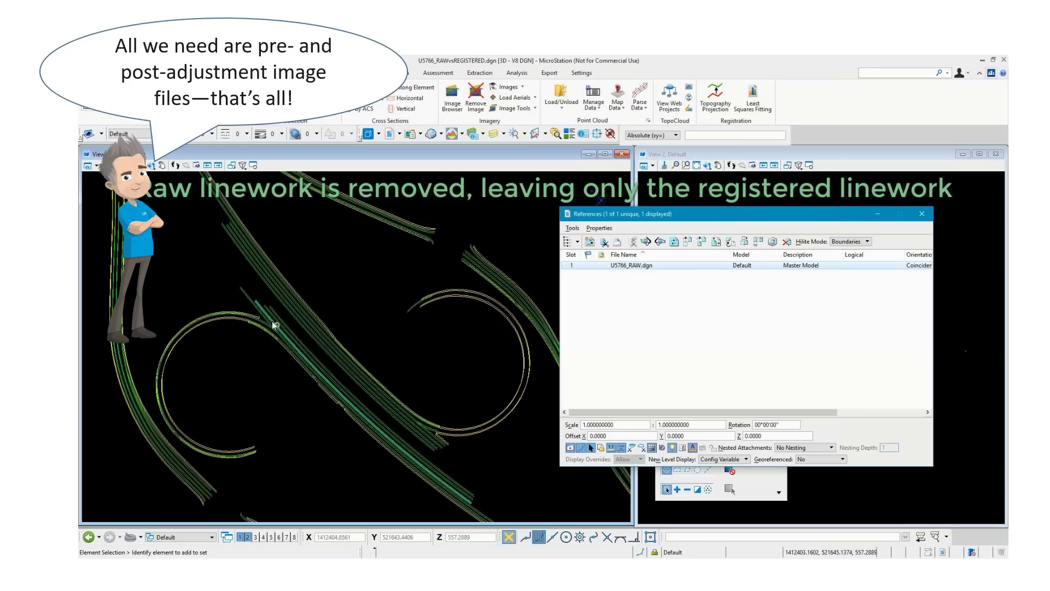
pyautogui.scroll(2, 338, 390)
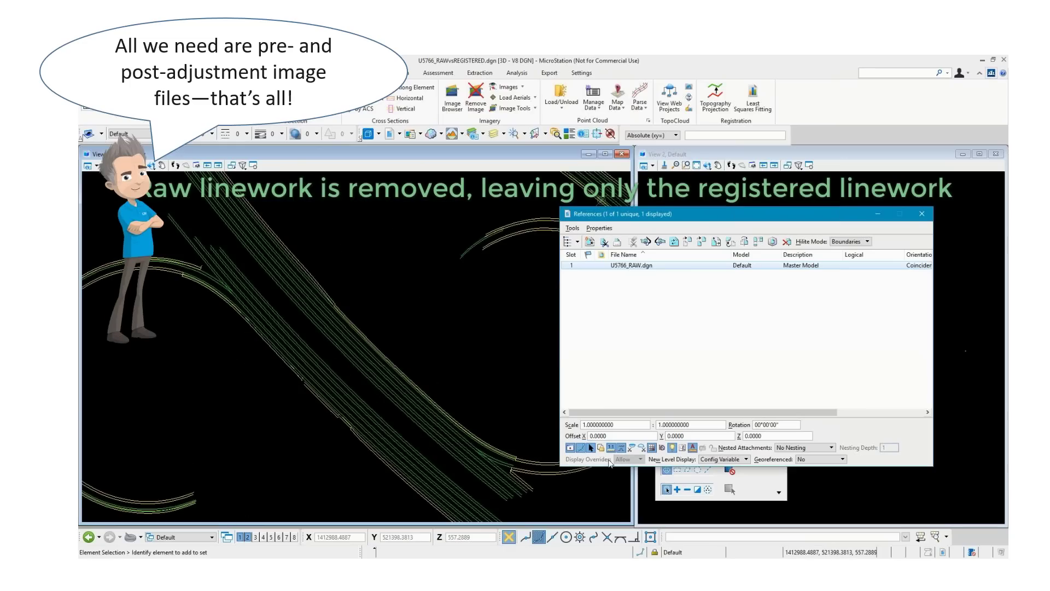
pyautogui.click(570, 449)
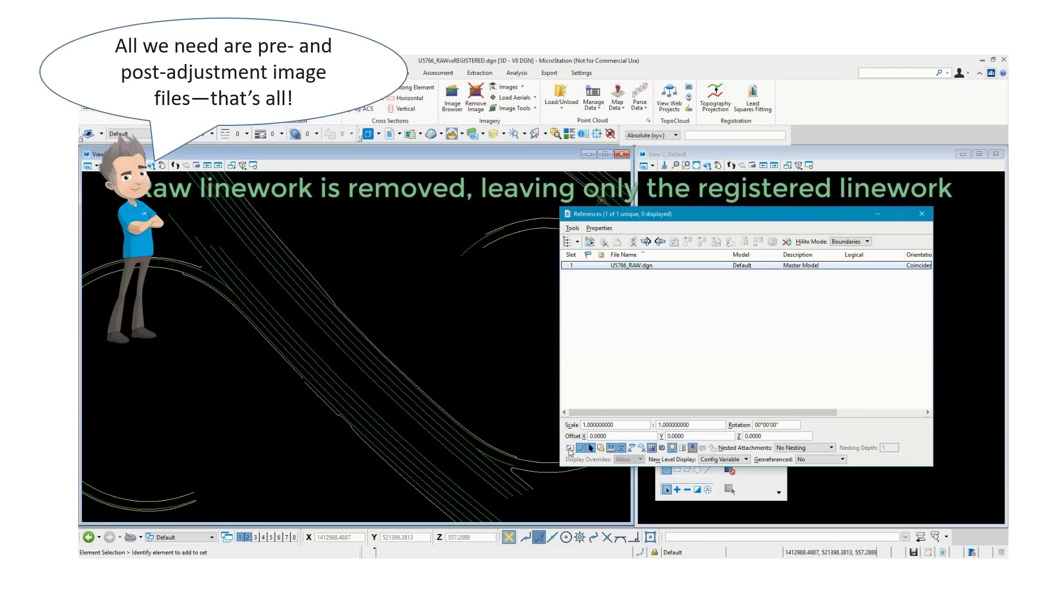
pyautogui.scroll(2, 268, 266)
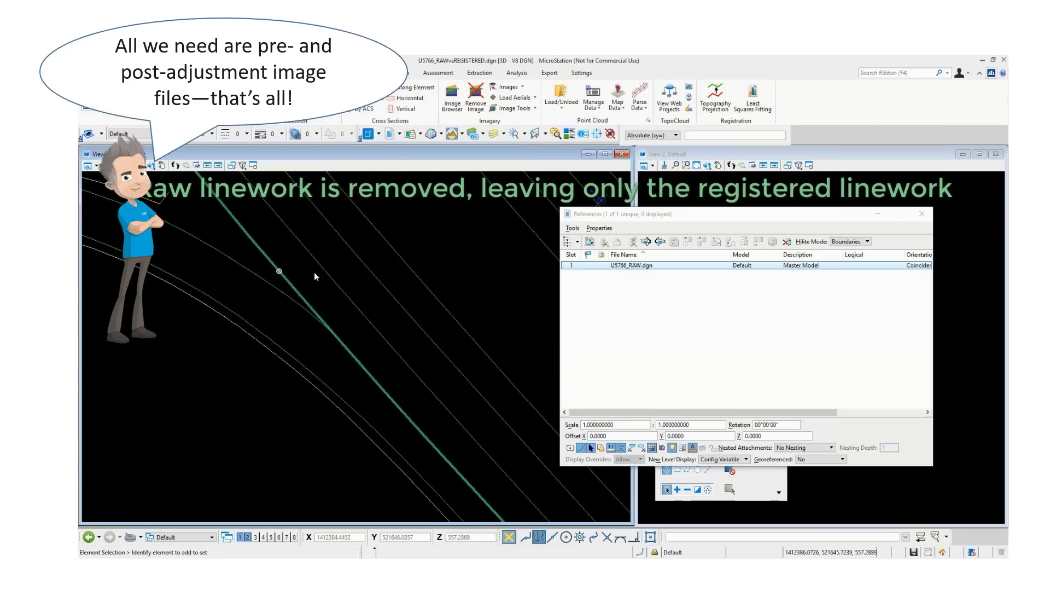
pyautogui.click(922, 213)
# Display the Registered_Data.dot point cloud and examine how the projected linework matches its lane markings.
pyautogui.click(591, 95)
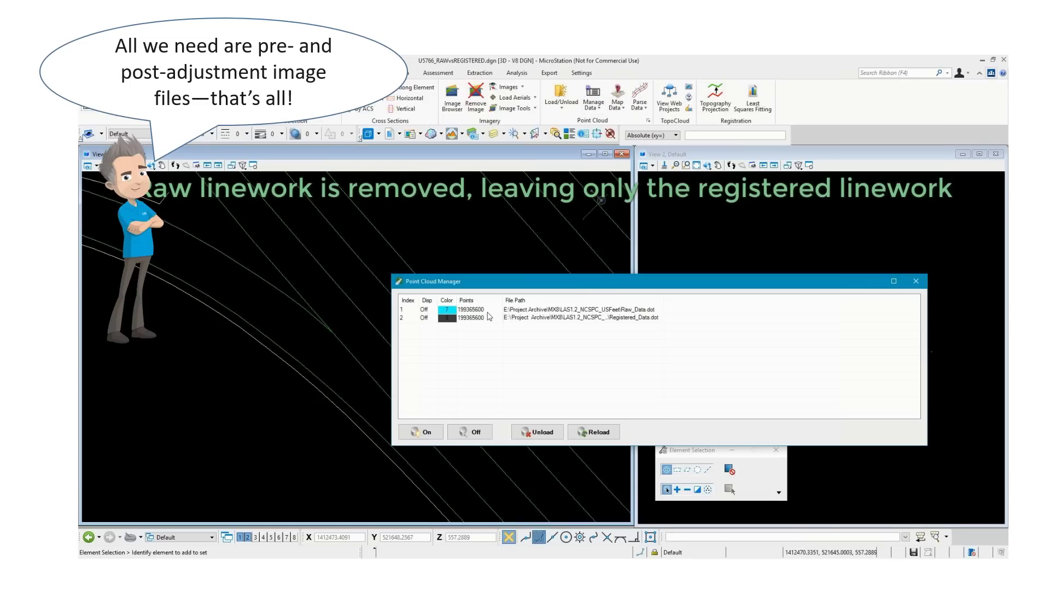
pyautogui.click(632, 320)
pyautogui.click(424, 432)
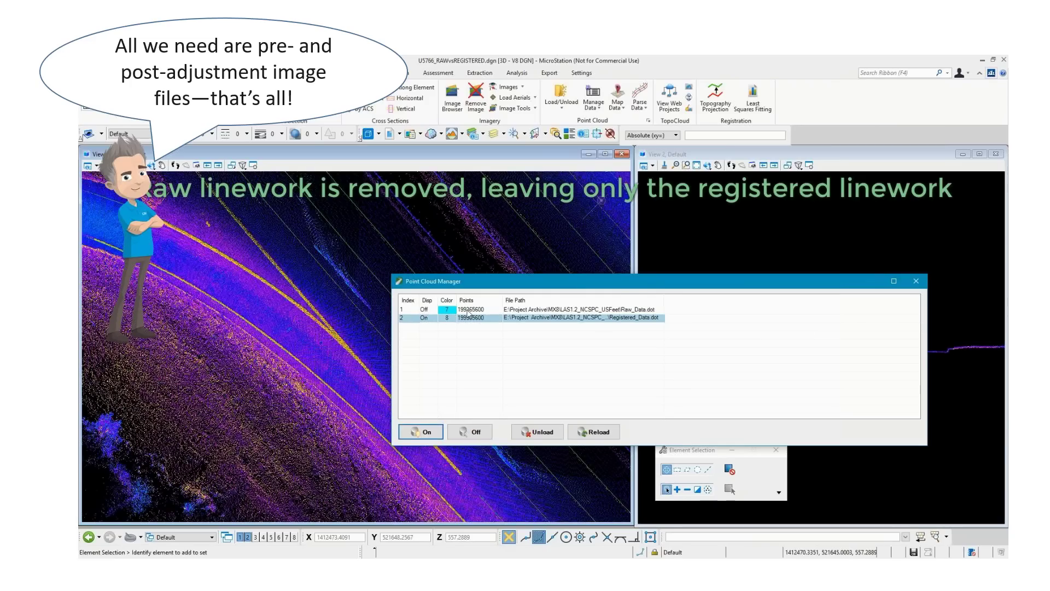
pyautogui.moveTo(467, 281); pyautogui.dragTo(668, 281)
pyautogui.scroll(5, 339, 361)
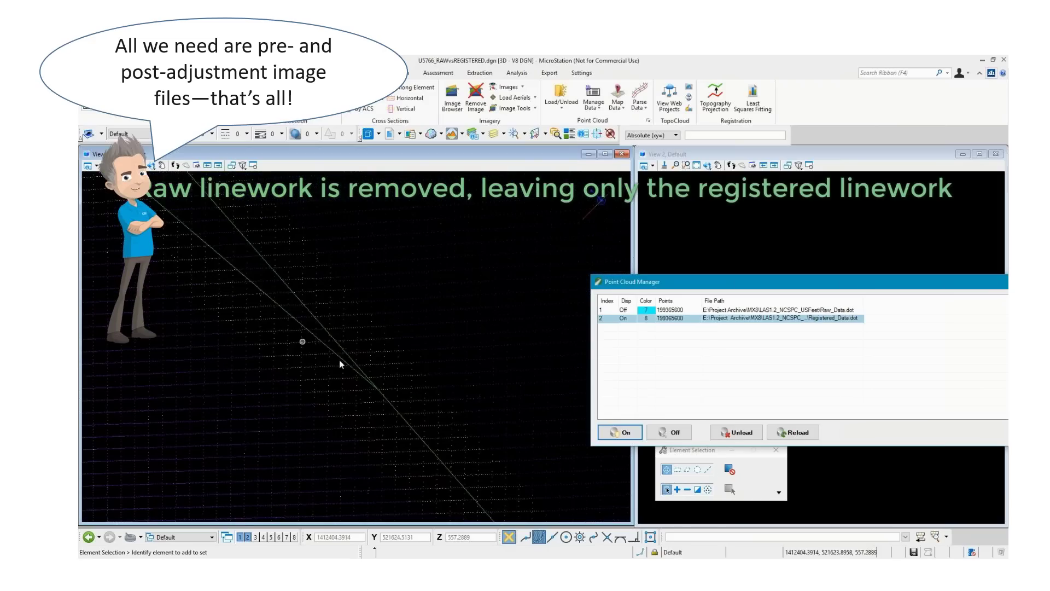
pyautogui.scroll(-3, 359, 368)
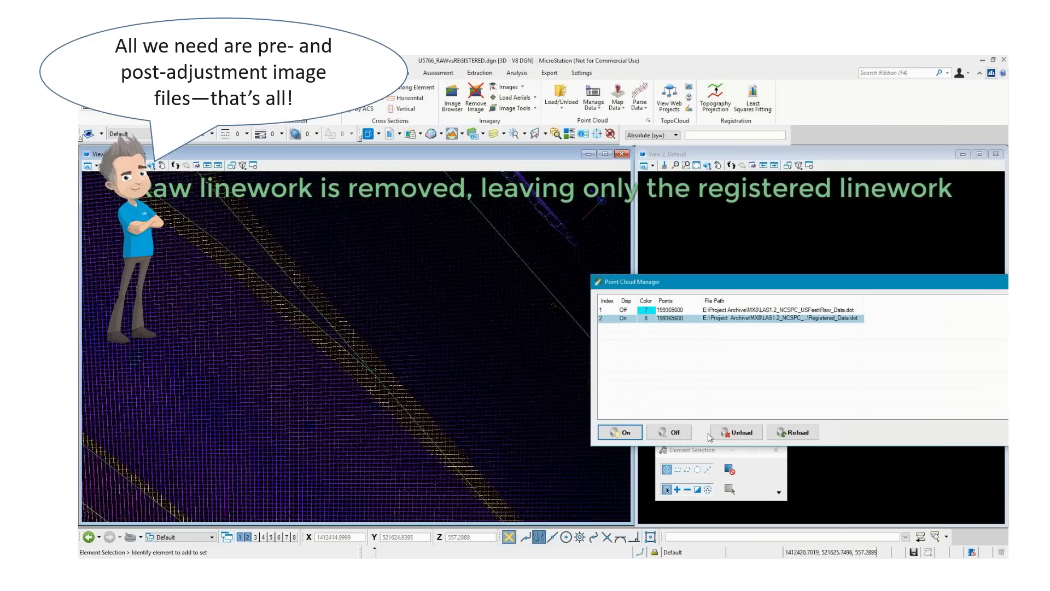
# Hide the Registered_Data.dot point cloud and display Raw_Data.dot instead.
pyautogui.click(669, 432)
pyautogui.click(673, 310)
pyautogui.click(624, 432)
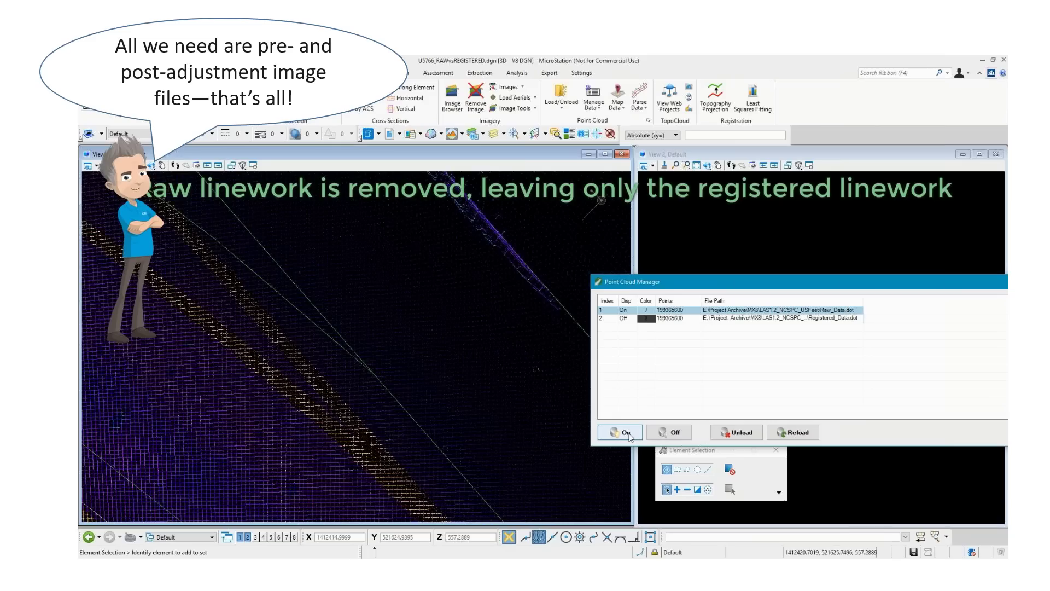
# Reopen the References list with the search "refe" and turn the display of U5766_RAW.dgn back on.
pyautogui.click(906, 75)
pyautogui.write('refe')
pyautogui.press('Return')
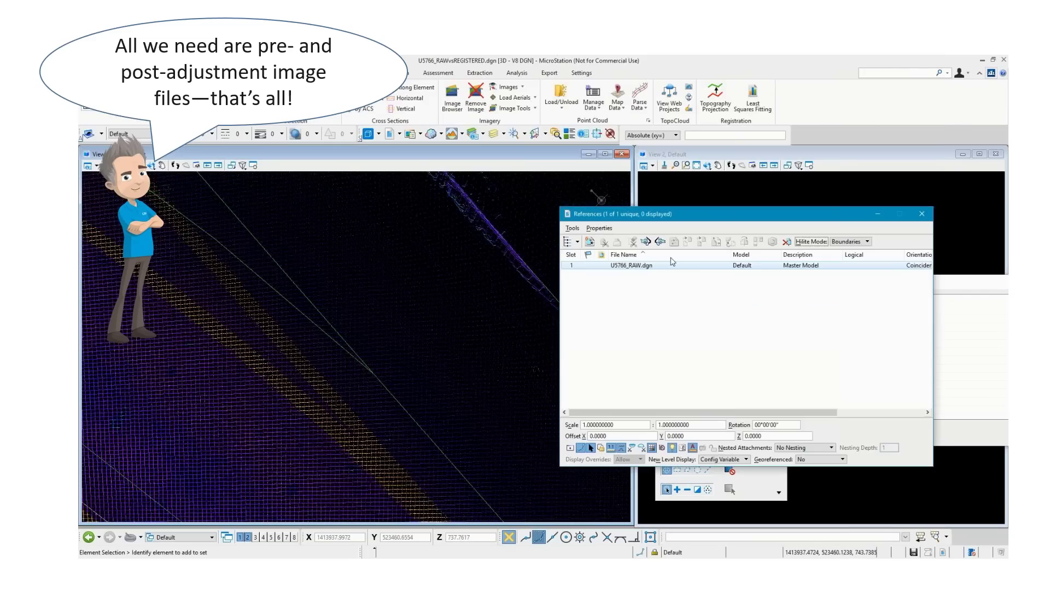
pyautogui.click(633, 267)
pyautogui.click(571, 448)
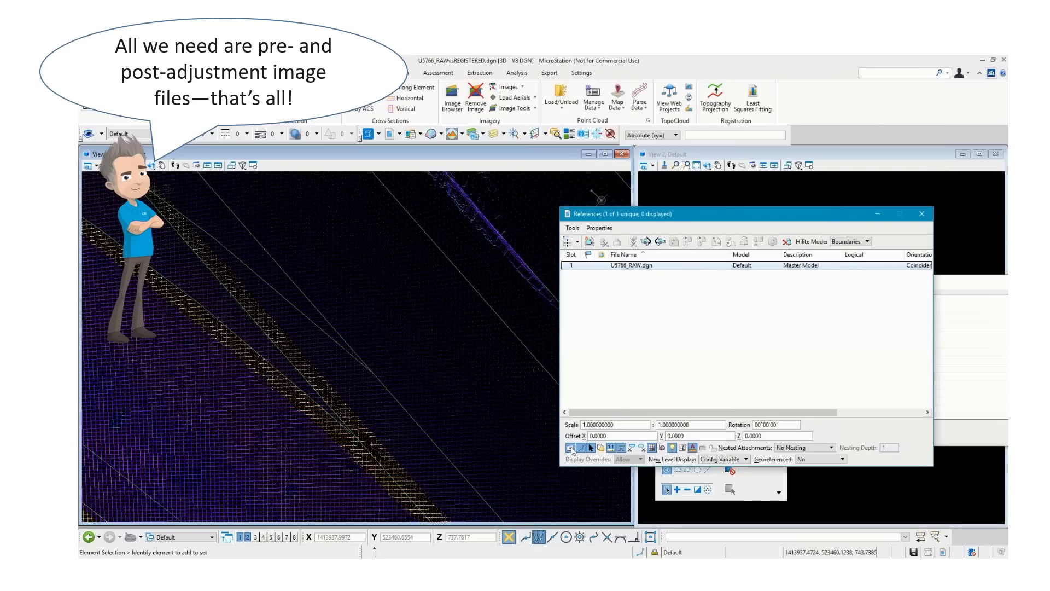
pyautogui.moveTo(674, 216); pyautogui.dragTo(476, 172)
# Display Registered_Data.dot, hide Raw_Data.dot, and move the References window off the linework to compare it with the registered points.
pyautogui.click(767, 370)
pyautogui.click(733, 318)
pyautogui.click(625, 433)
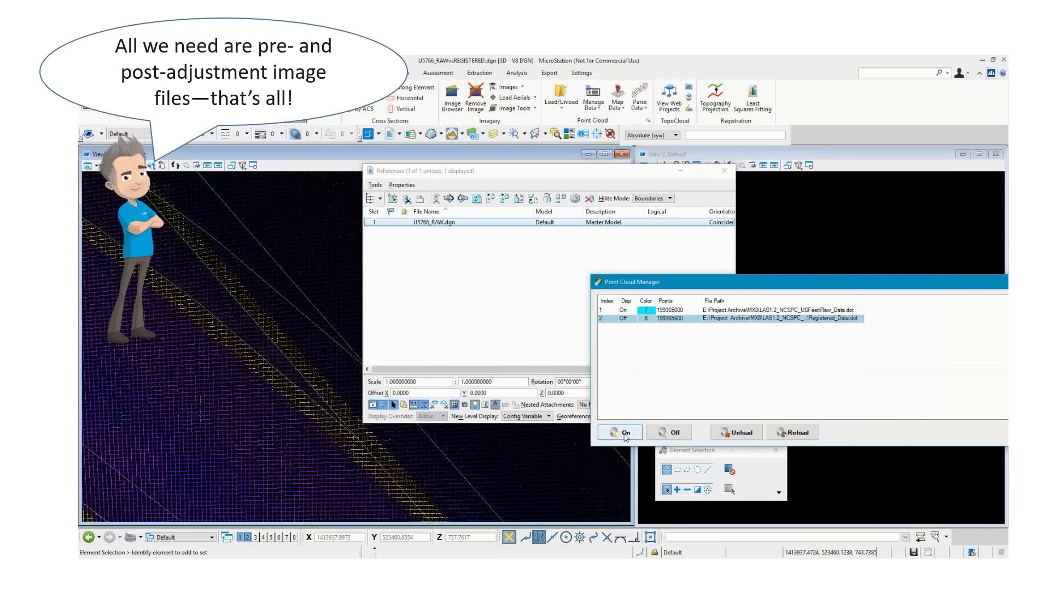
pyautogui.click(673, 309)
pyautogui.click(668, 433)
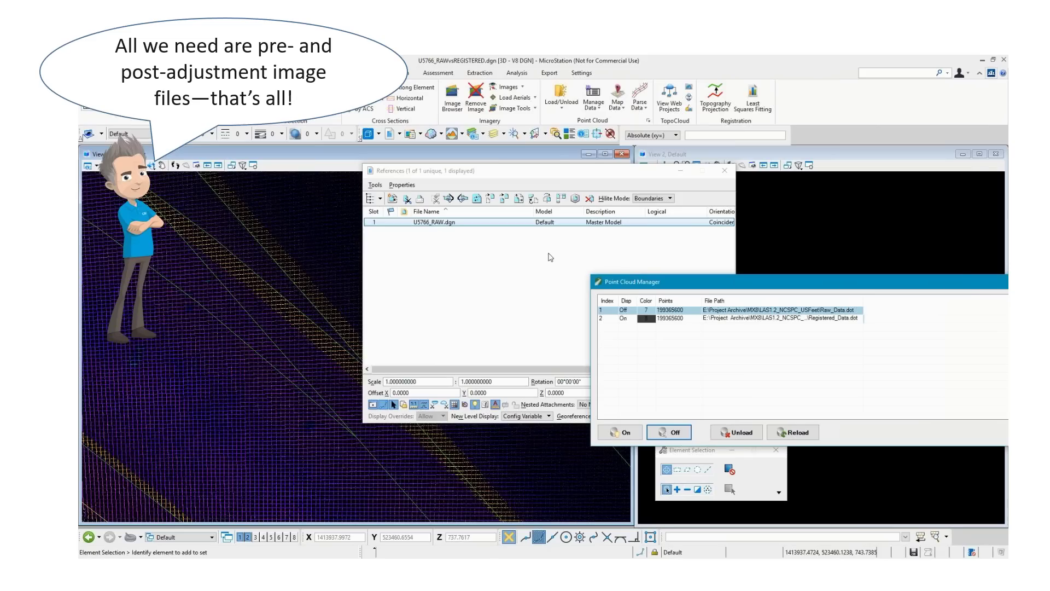
pyautogui.moveTo(515, 174); pyautogui.dragTo(787, 125)
pyautogui.click(614, 408)
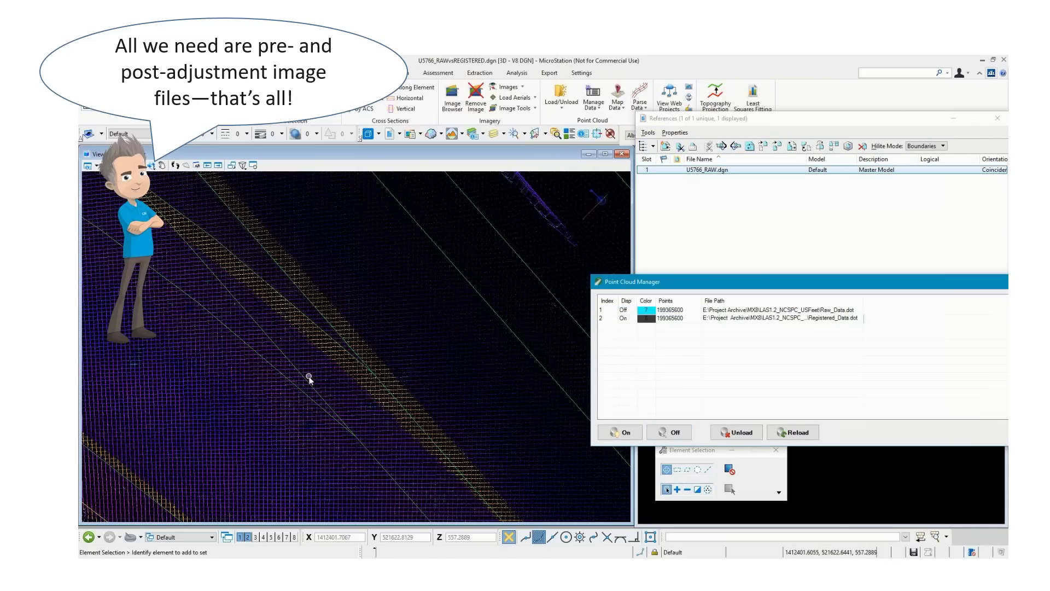
# Display the Raw_Data.dot point cloud again and hide Registered_Data.dot to compare the raw linework with the raw points.
pyautogui.click(624, 310)
pyautogui.click(624, 432)
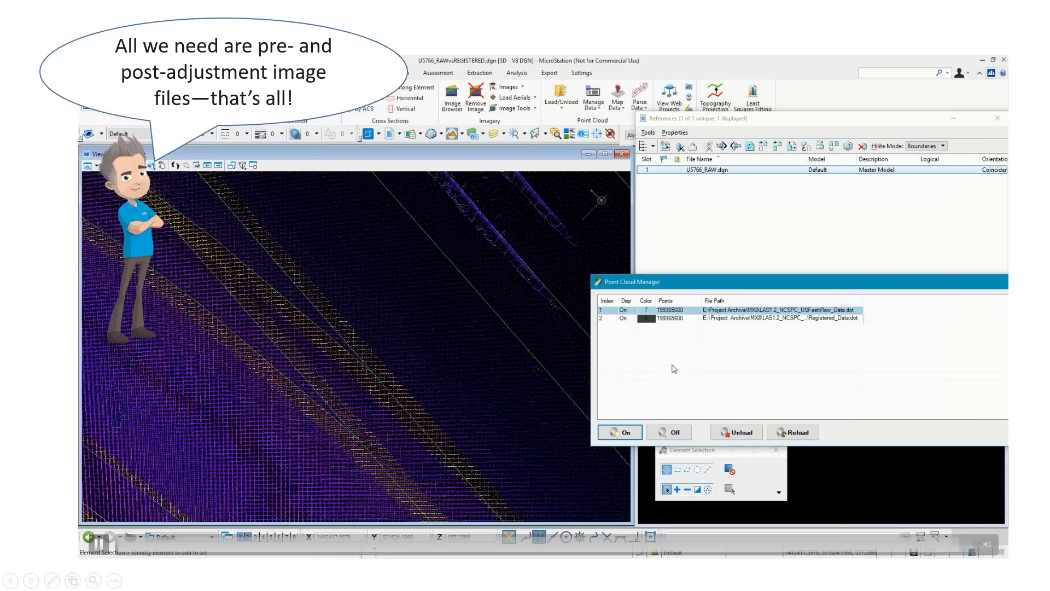
pyautogui.click(696, 318)
pyautogui.click(669, 432)
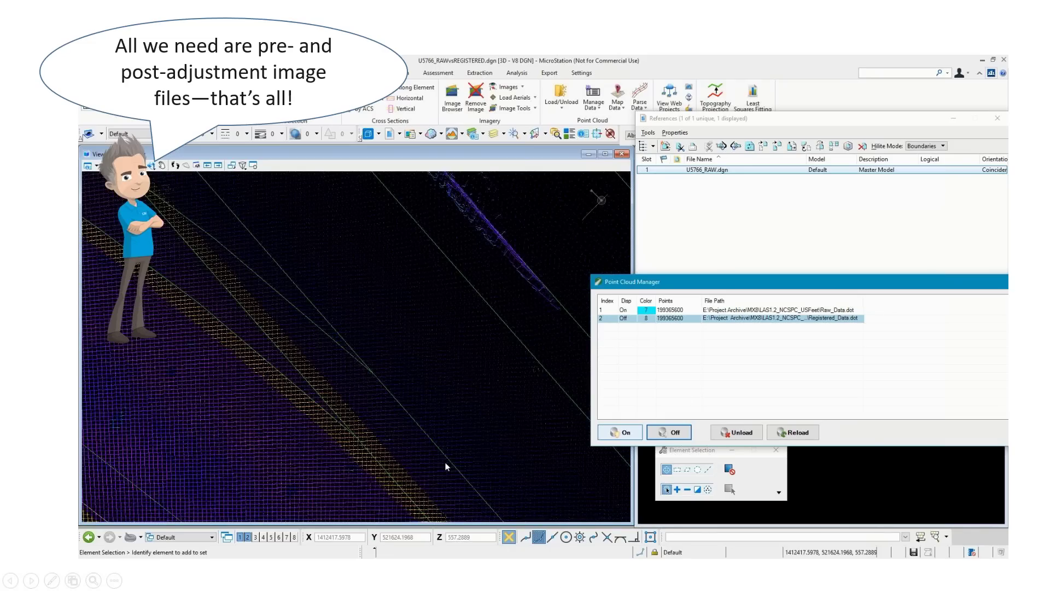
pyautogui.click(446, 466)
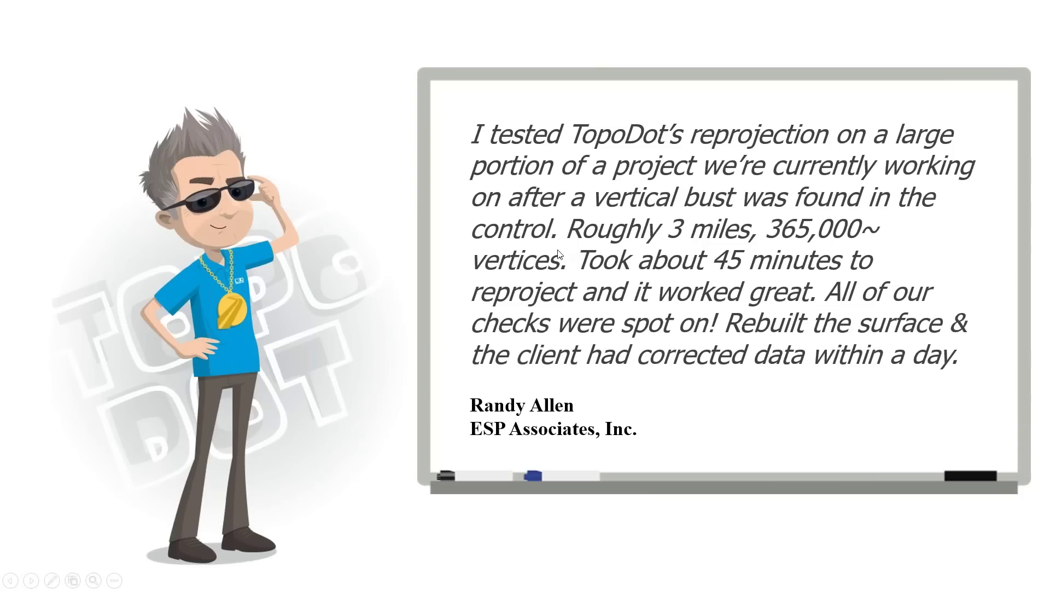
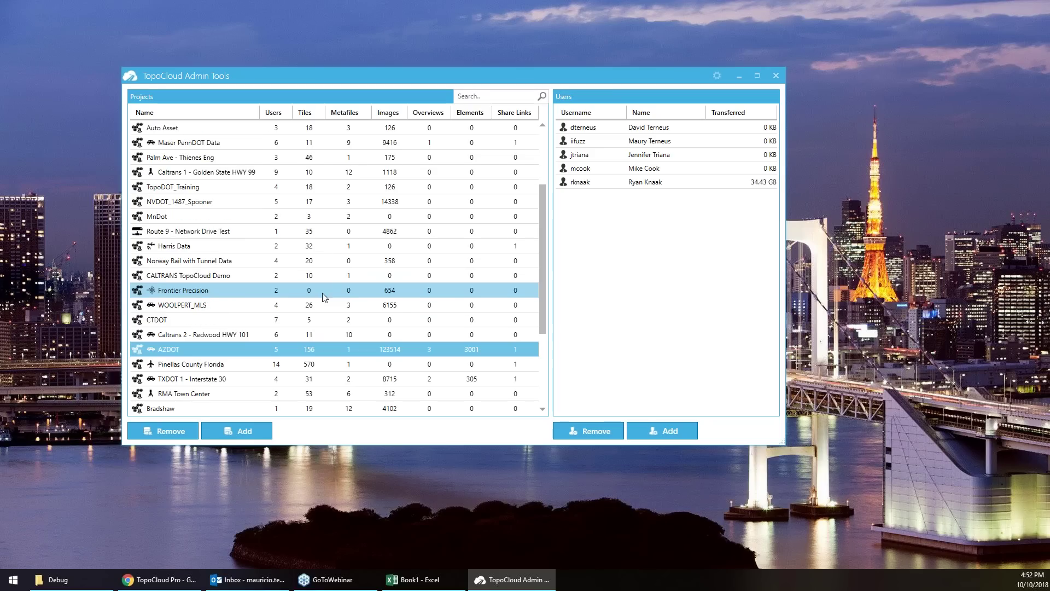
# In TopoCloud Admin Tools, start a new project named "Project Test" with the system type Mobile.
pyautogui.scroll(1, 352, 284)
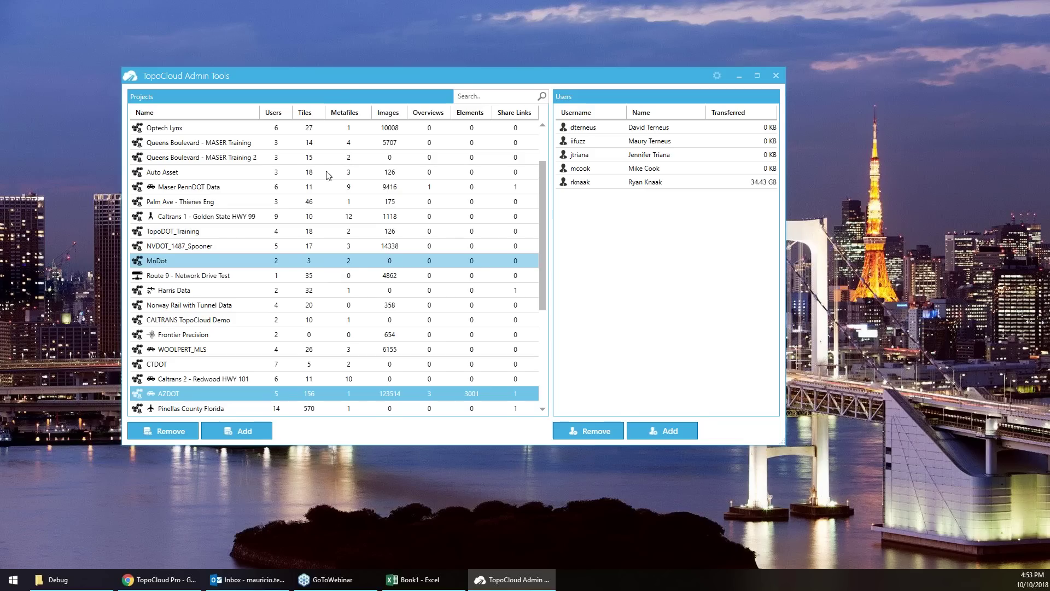
pyautogui.moveTo(350, 84)
pyautogui.mouseDown()
pyautogui.moveTo(363, 100)
pyautogui.moveTo(346, 103)
pyautogui.mouseUp()
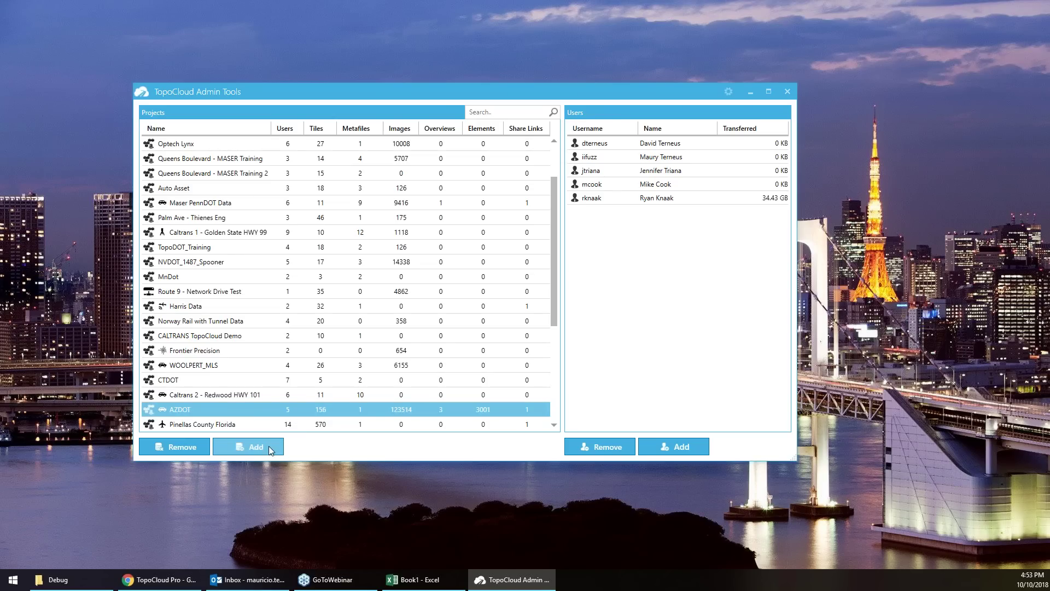
pyautogui.click(248, 447)
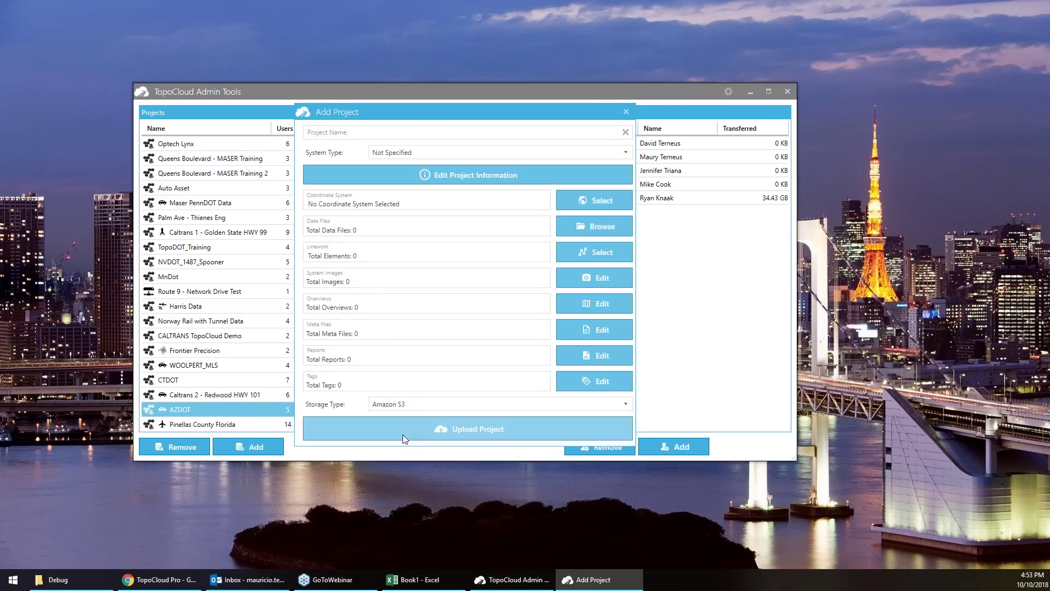
pyautogui.write('T')
pyautogui.write('Project Test')
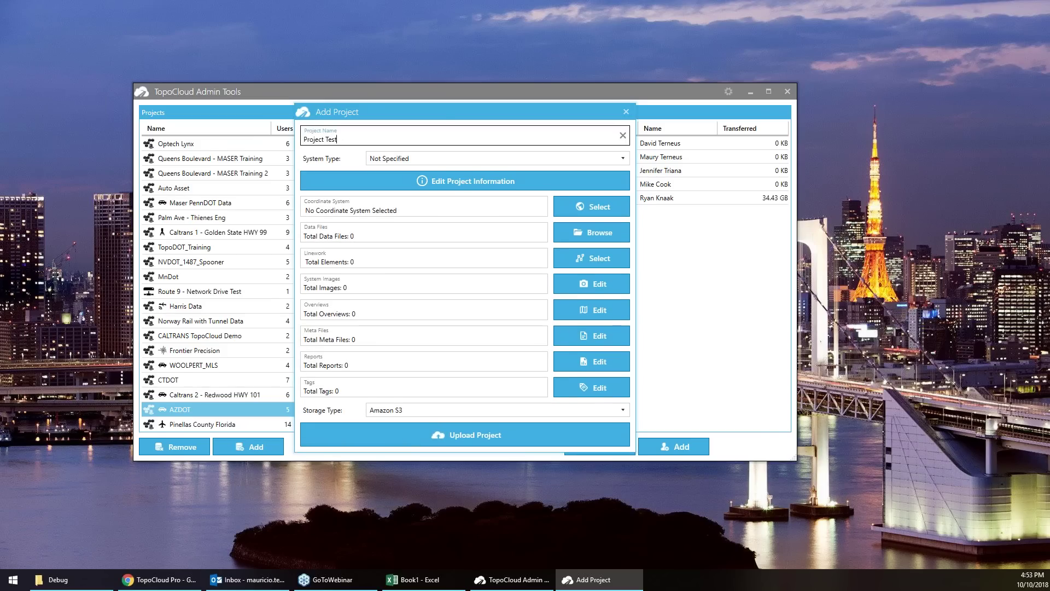
pyautogui.click(442, 158)
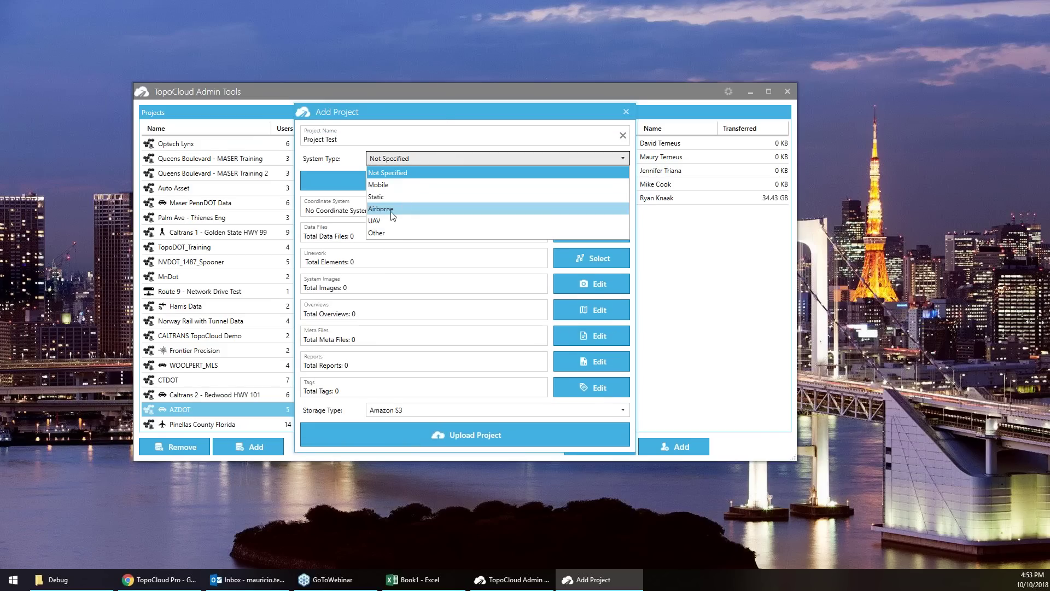
pyautogui.click(396, 184)
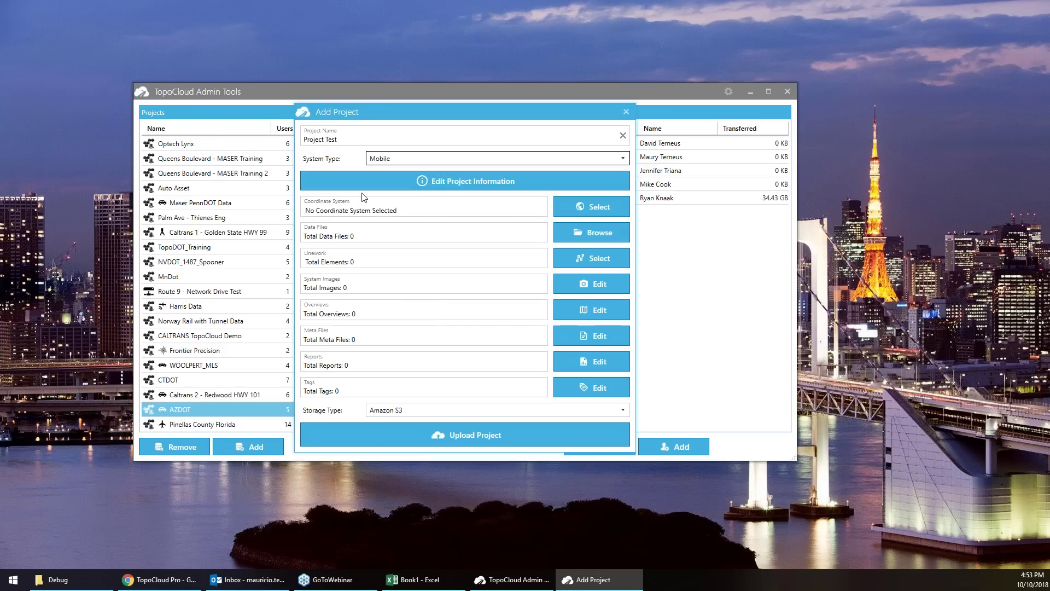
# Edit the project information, setting the data acquisition date to 10/11/2018 and marking control as available.
pyautogui.click(474, 181)
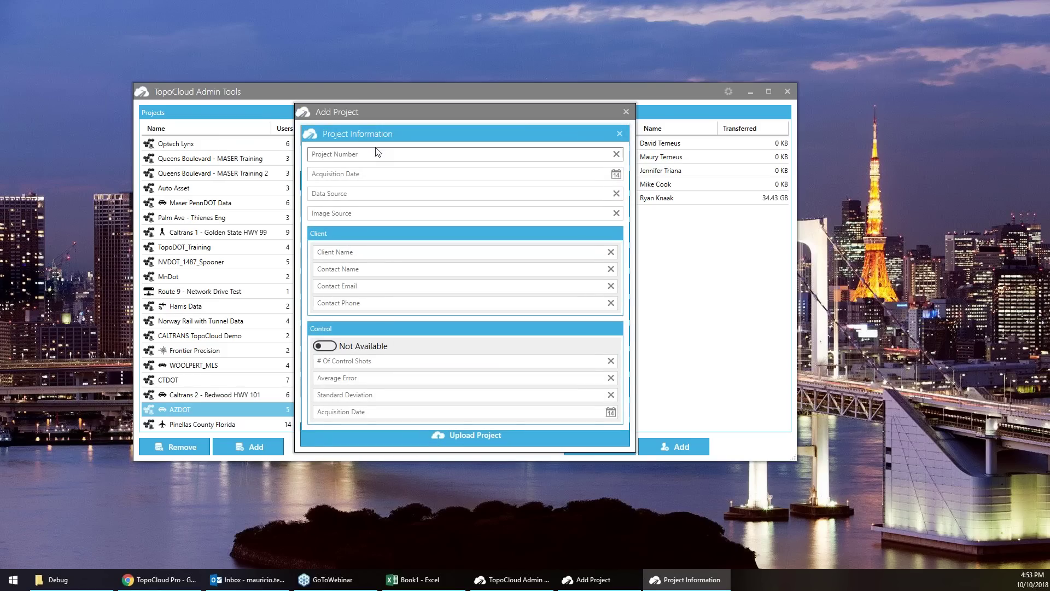
pyautogui.moveTo(384, 131); pyautogui.dragTo(470, 124)
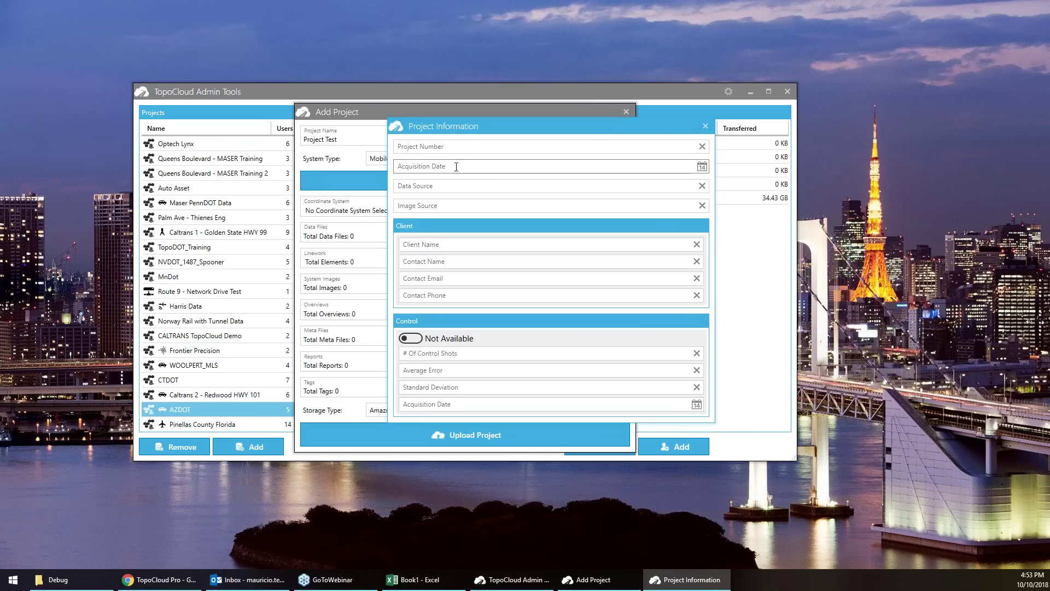
pyautogui.click(702, 167)
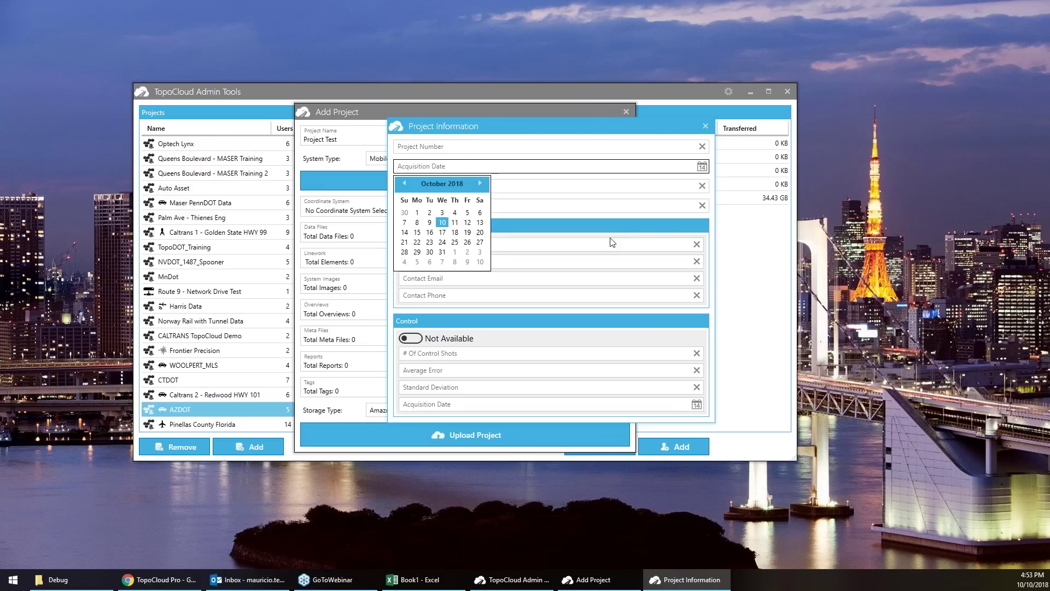
pyautogui.click(454, 222)
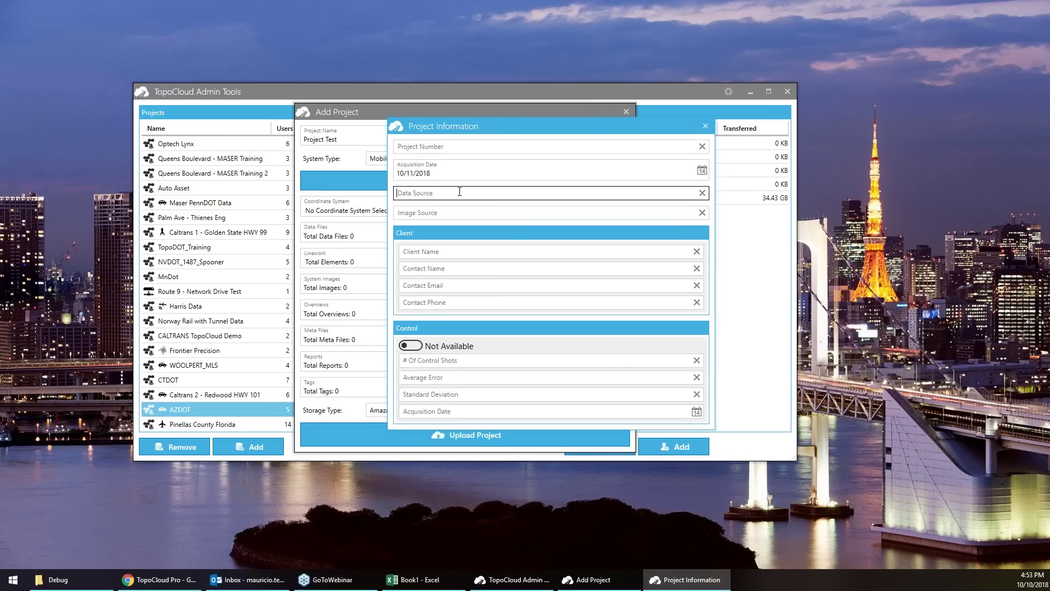
pyautogui.click(478, 215)
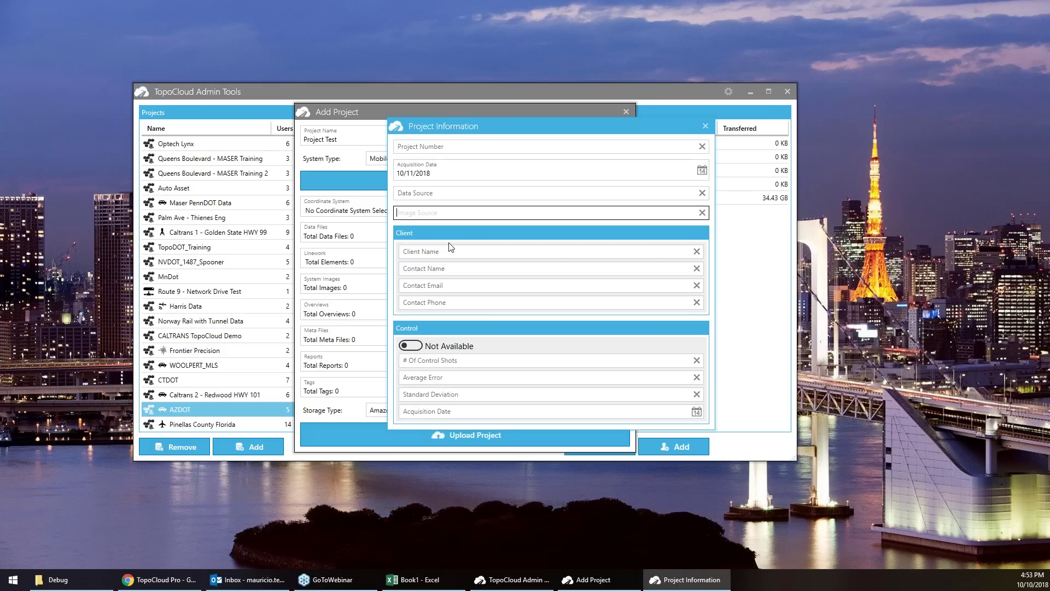
pyautogui.click(410, 346)
pyautogui.click(490, 362)
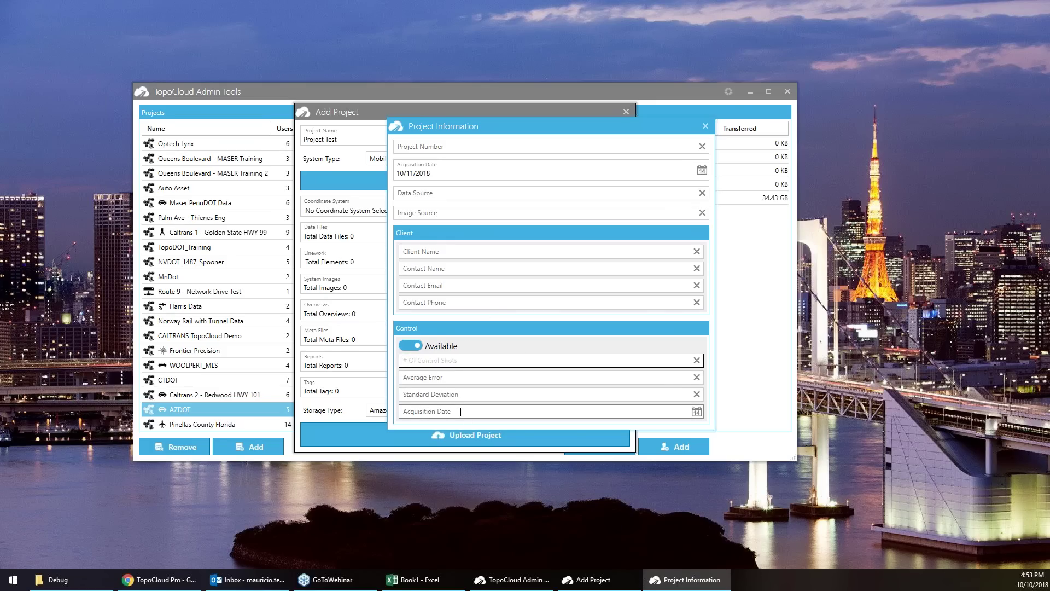
pyautogui.click(706, 127)
# Set the project's coordinate system to Florida North.
pyautogui.click(582, 206)
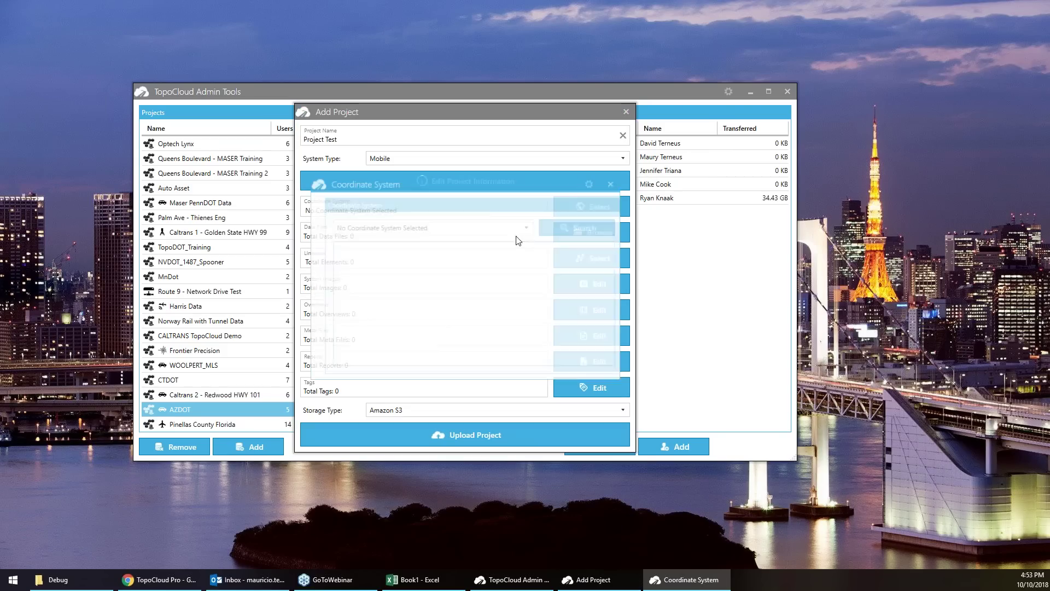
pyautogui.click(485, 228)
pyautogui.press('f')
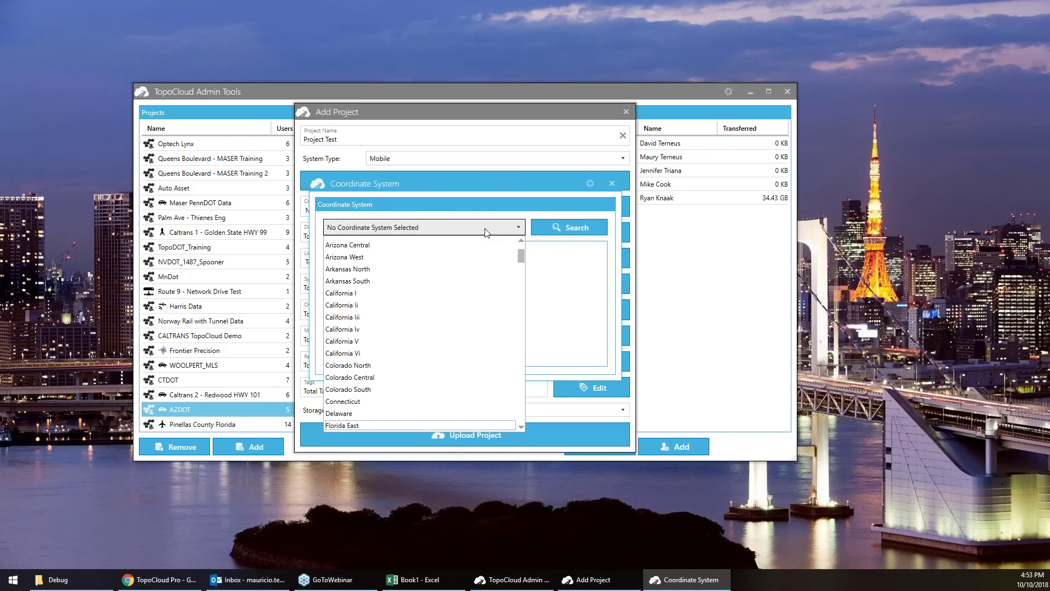
pyautogui.click(484, 233)
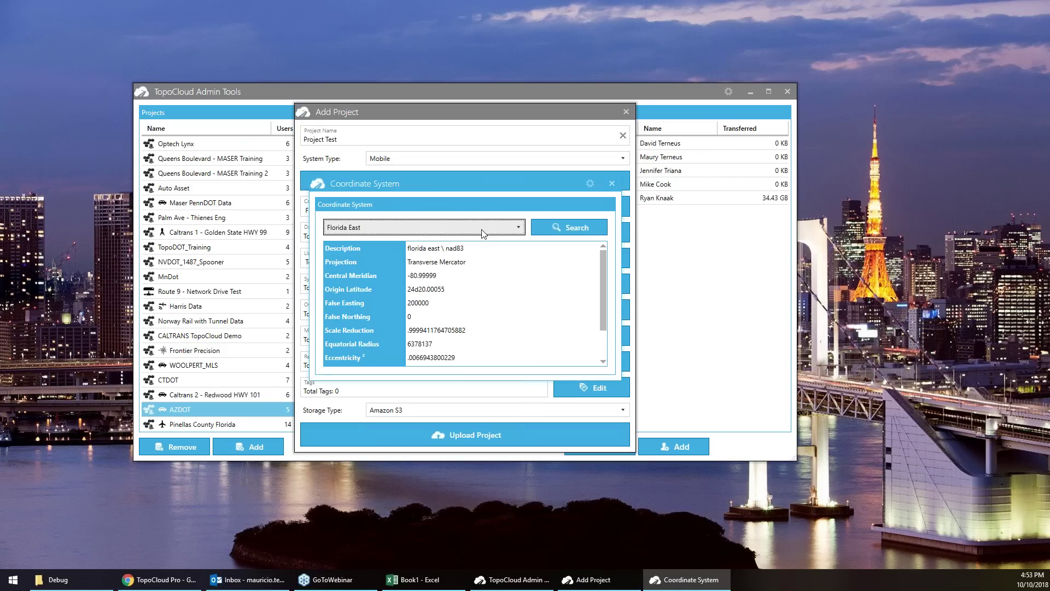
pyautogui.click(483, 228)
pyautogui.click(405, 280)
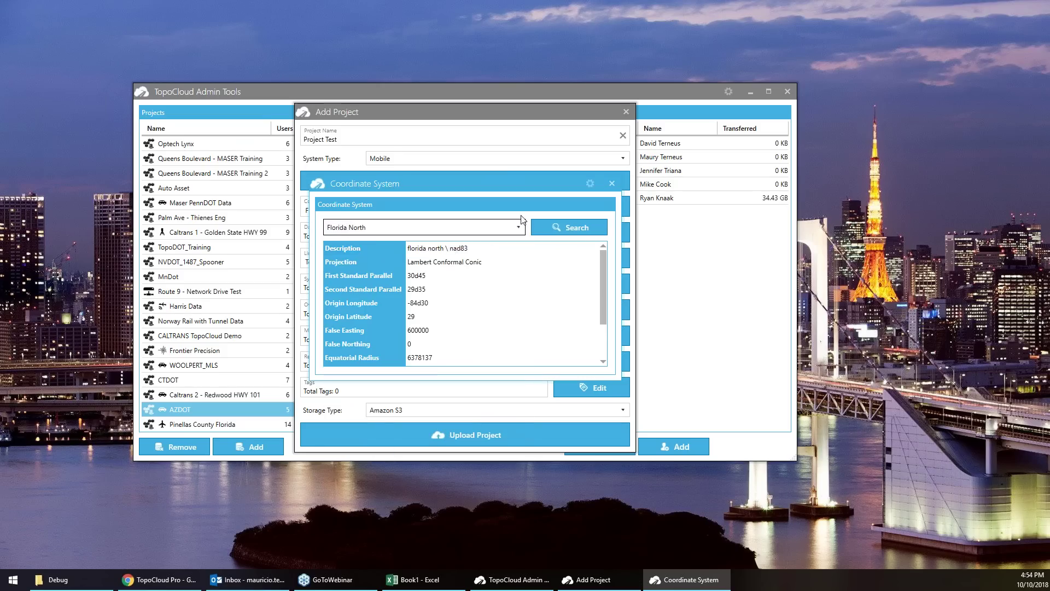
pyautogui.click(401, 231)
pyautogui.click(611, 185)
pyautogui.click(611, 185)
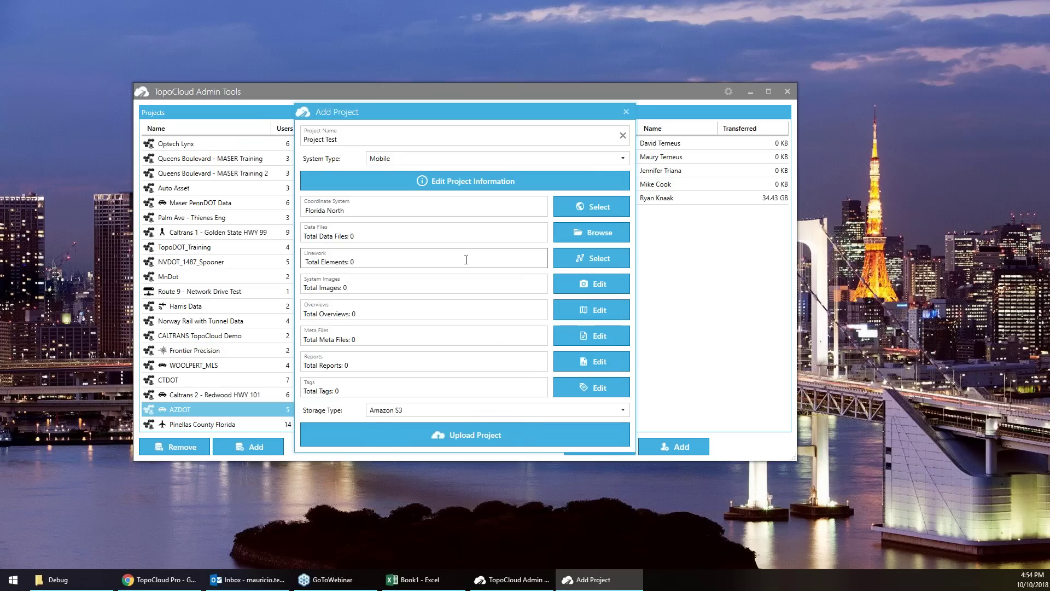
# Examine the options for adding TopoDOT TVW data files, linework and image project files, without adding any.
pyautogui.click(574, 235)
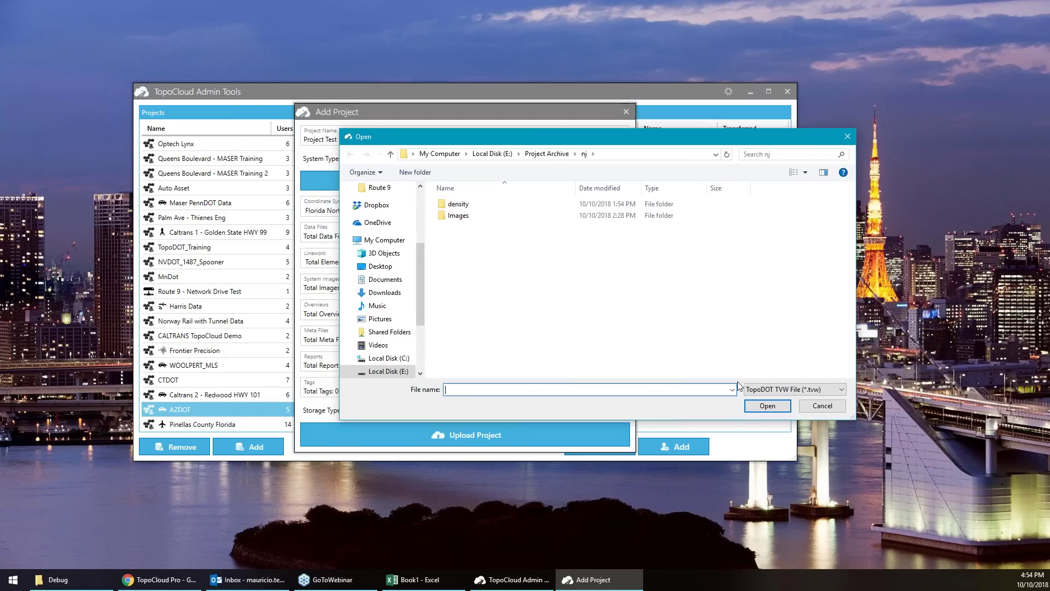
pyautogui.click(821, 406)
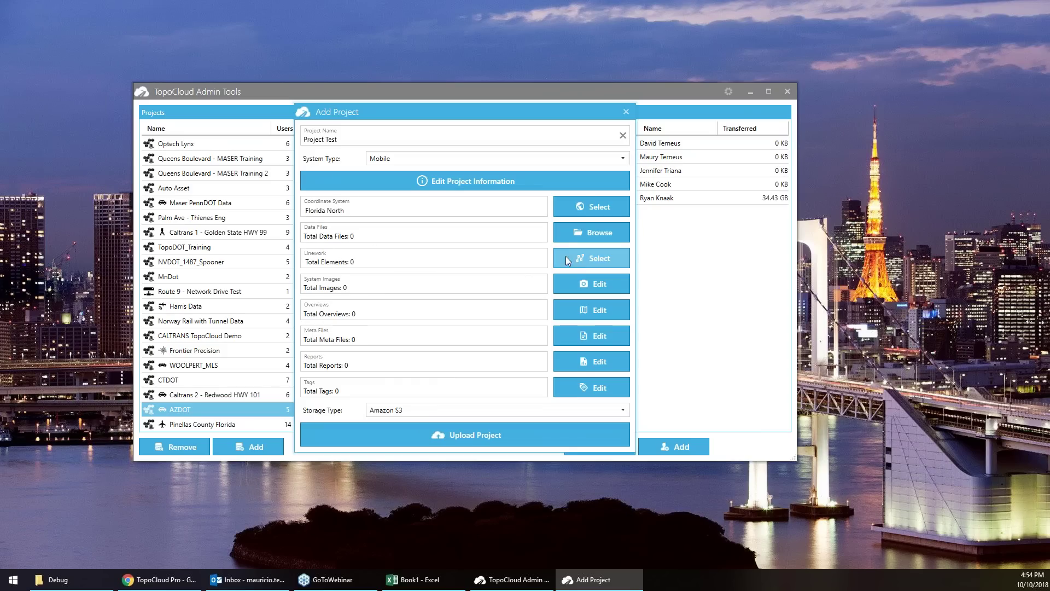
pyautogui.click(593, 258)
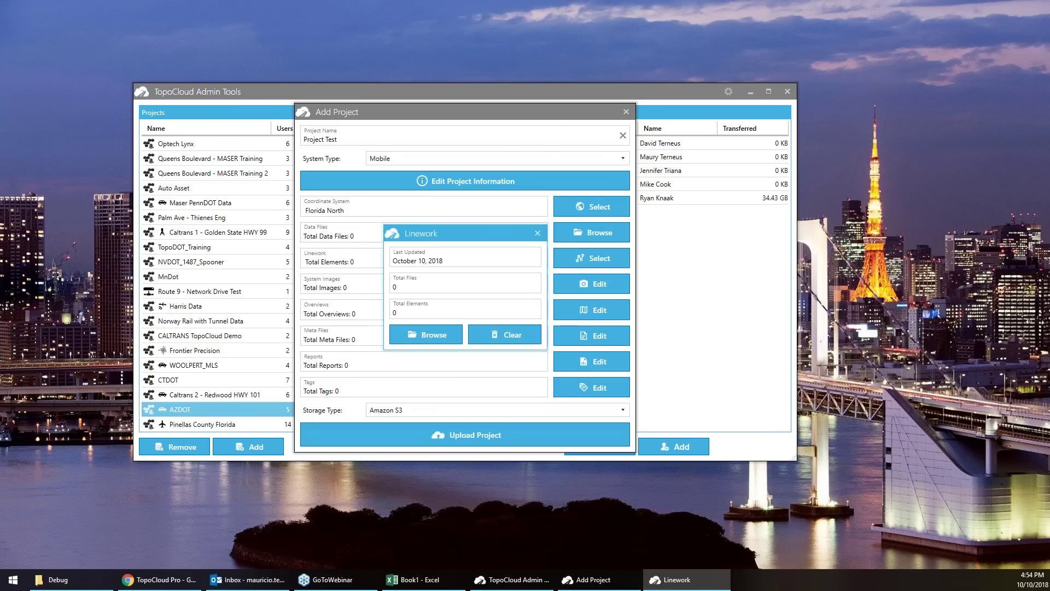
pyautogui.click(538, 233)
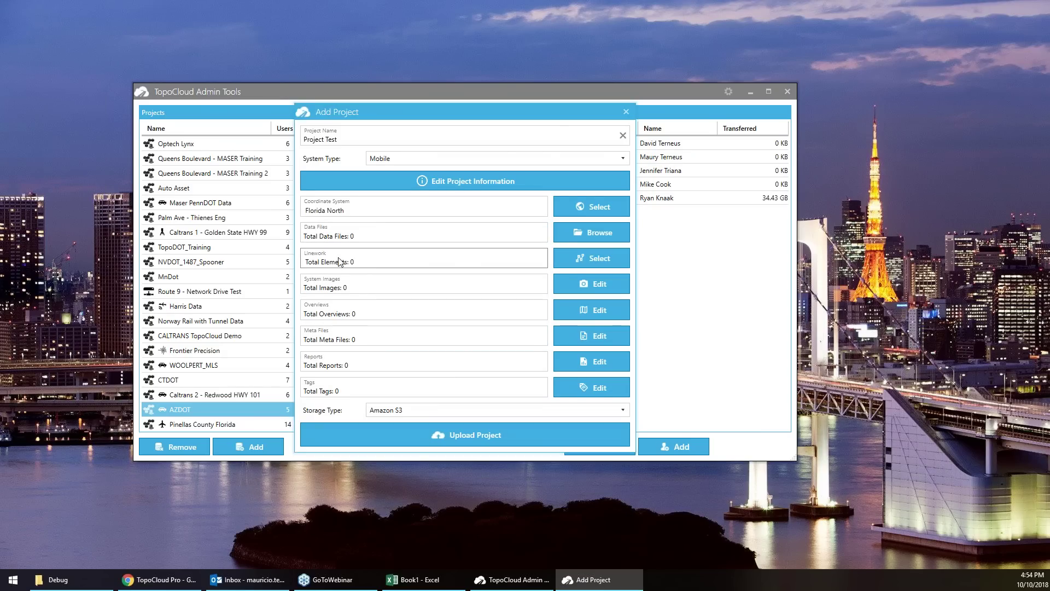
pyautogui.click(597, 285)
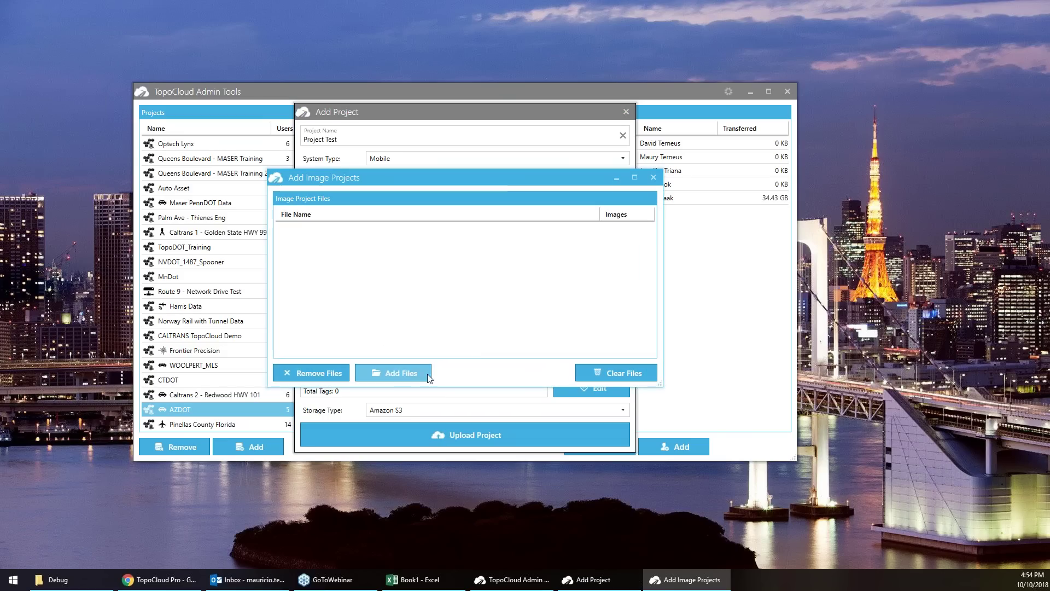
pyautogui.click(653, 177)
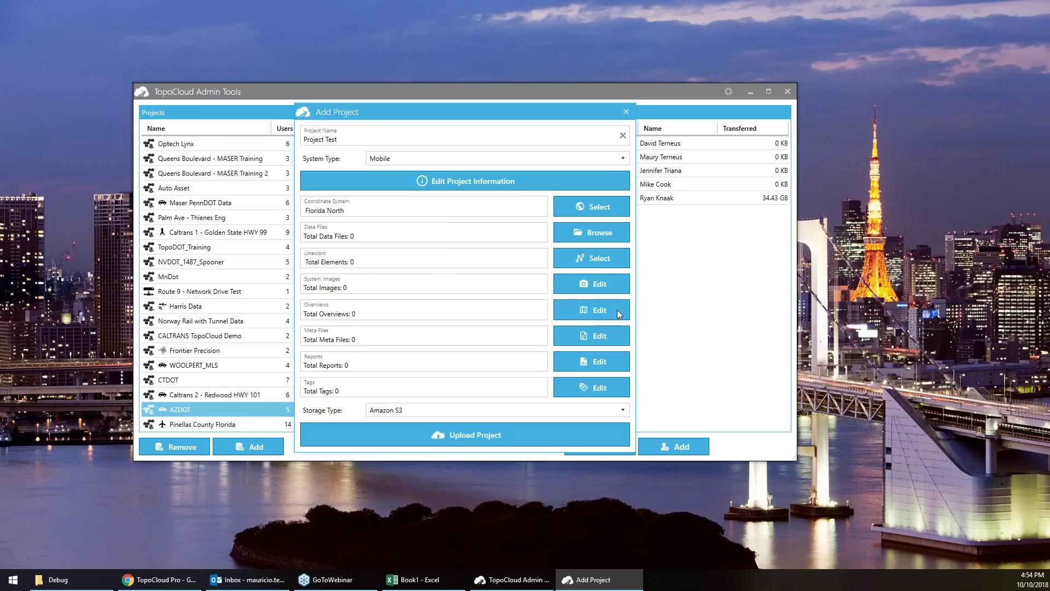
# Examine the project's options for adding overviews and metafiles, without adding any.
pyautogui.click(583, 310)
pyautogui.moveTo(384, 181); pyautogui.dragTo(468, 181)
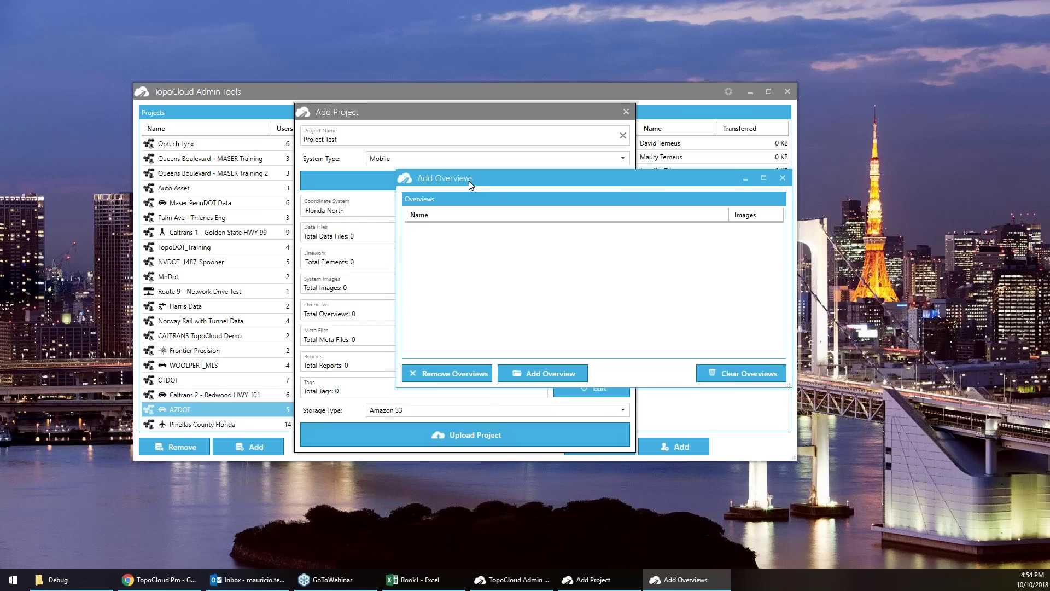
pyautogui.moveTo(485, 180); pyautogui.dragTo(514, 179)
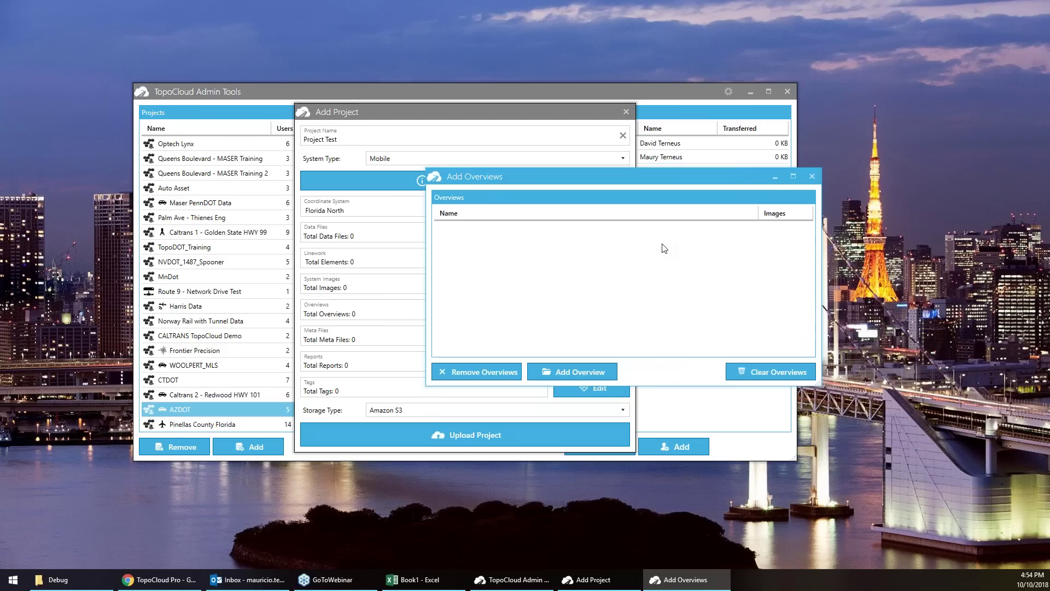
pyautogui.click(810, 176)
pyautogui.moveTo(436, 313); pyautogui.dragTo(311, 324)
pyautogui.click(339, 334)
pyautogui.click(588, 337)
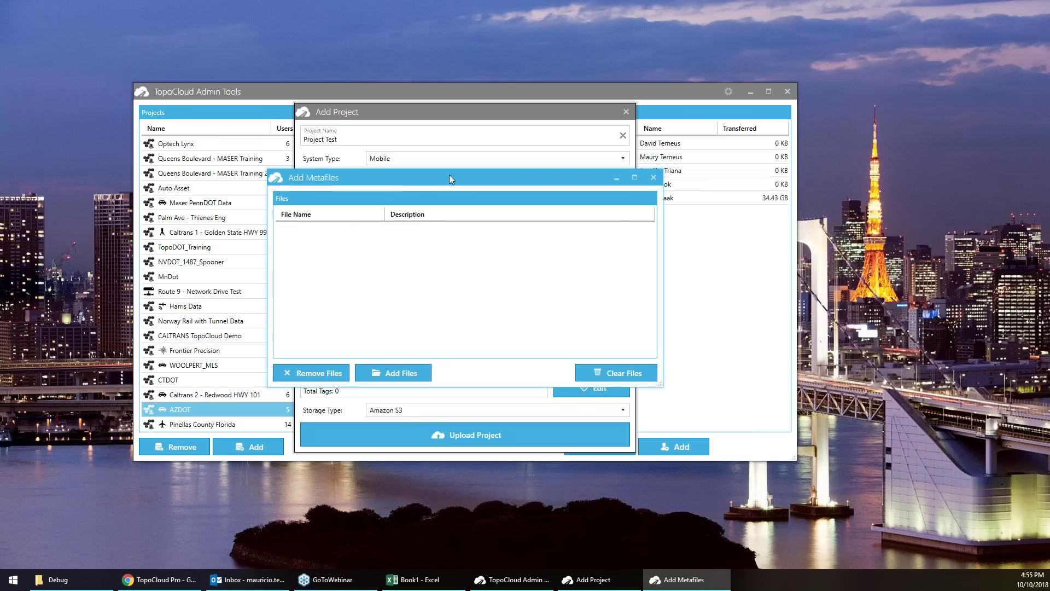
pyautogui.moveTo(395, 180); pyautogui.dragTo(556, 150)
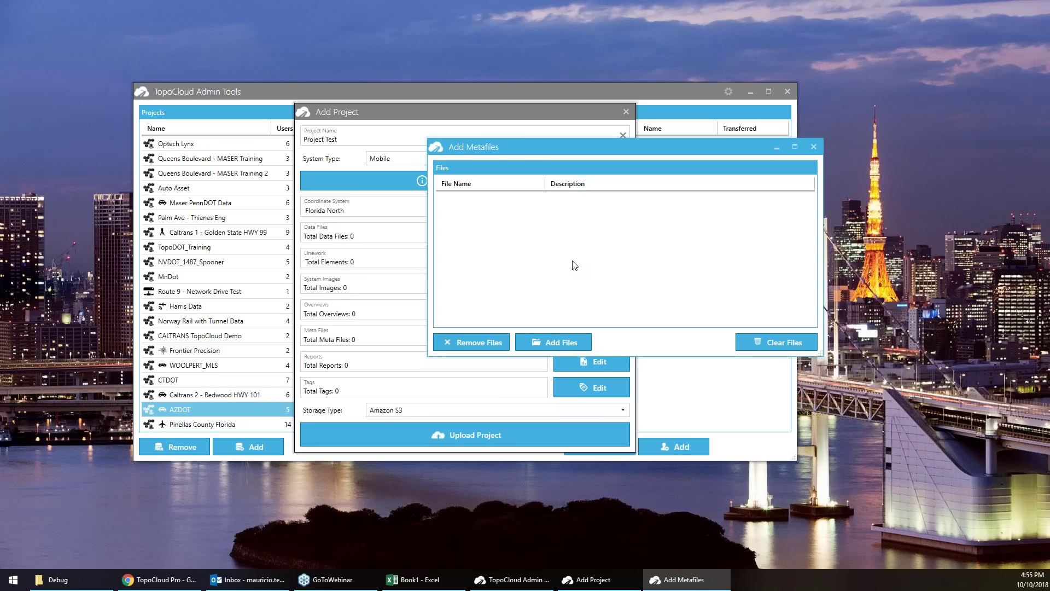
pyautogui.click(814, 147)
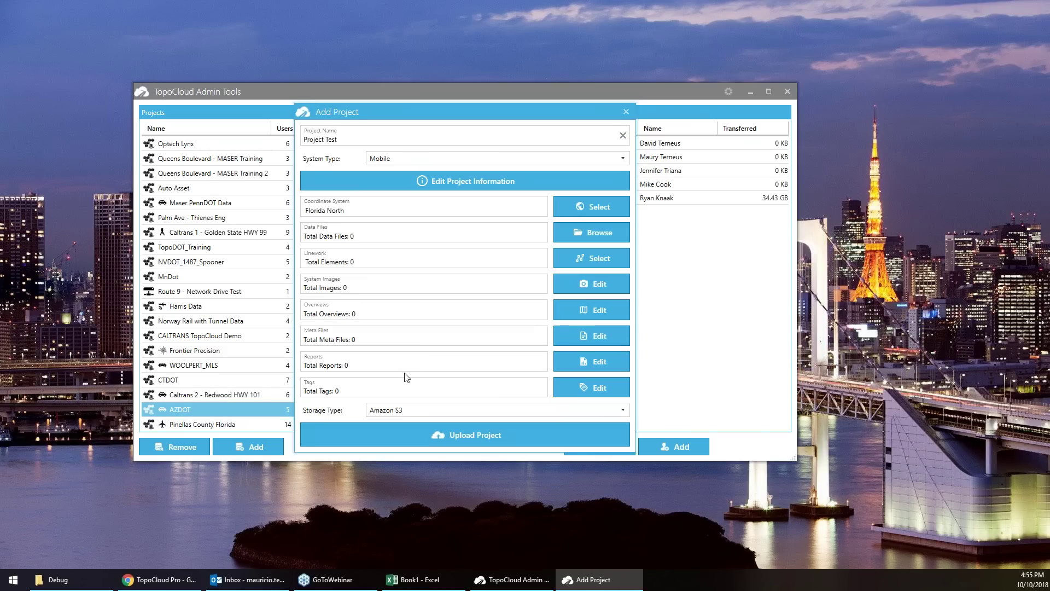
# Add the report files deviation.1.rda through deviation.13.rda to the project and review their deviation statistics.
pyautogui.click(596, 363)
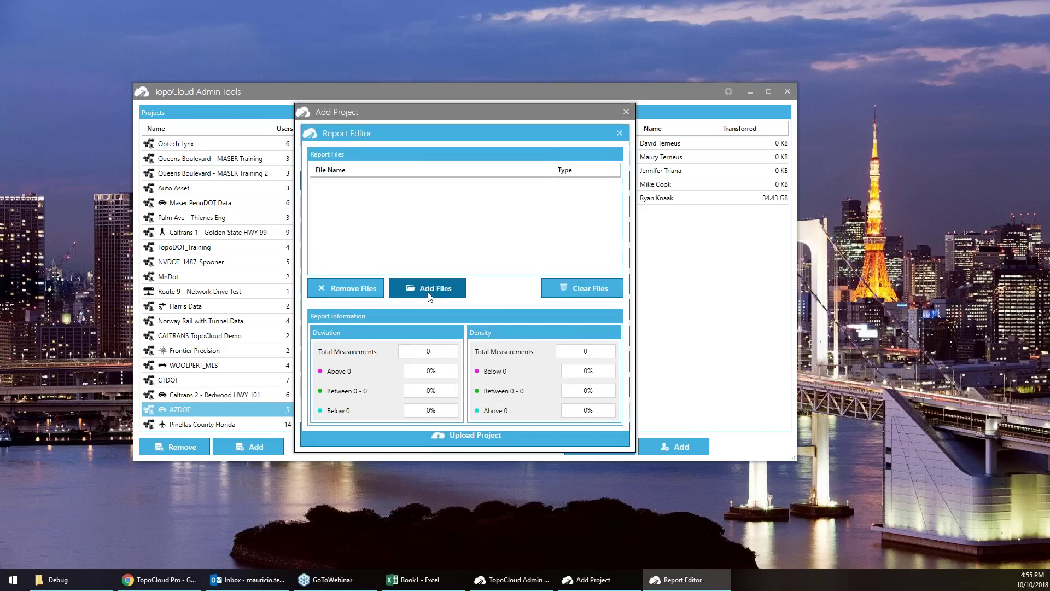
pyautogui.click(429, 289)
pyautogui.moveTo(714, 236); pyautogui.dragTo(408, 368)
pyautogui.press('Return')
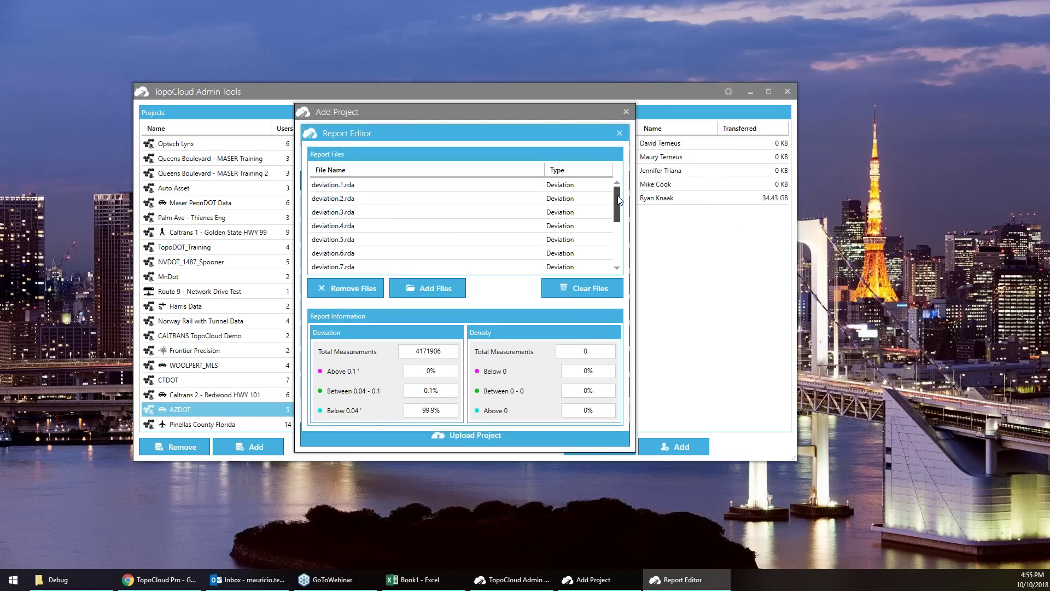
pyautogui.moveTo(618, 199); pyautogui.dragTo(621, 280)
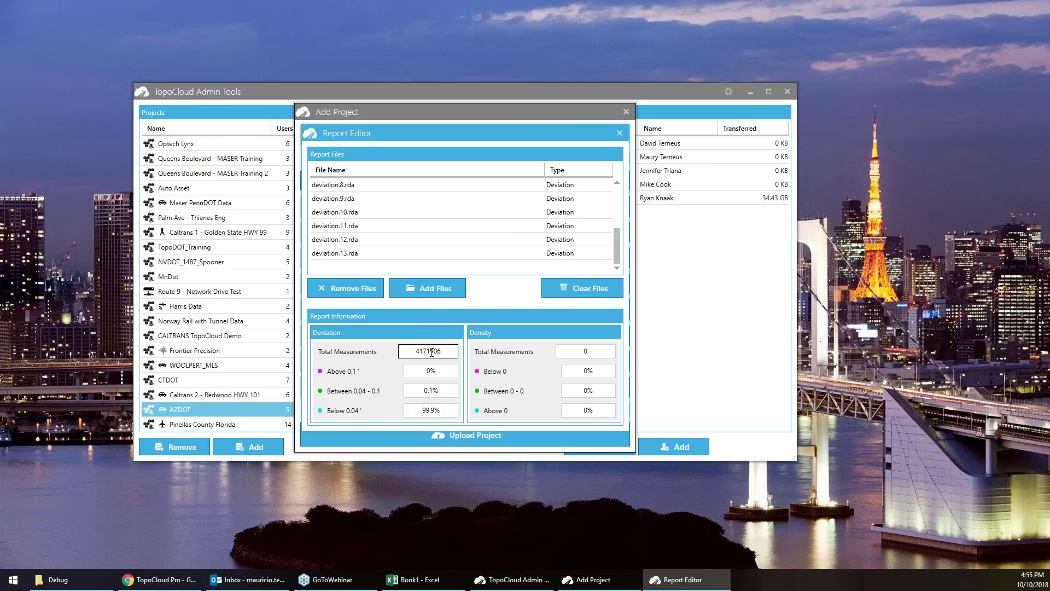
pyautogui.moveTo(446, 371); pyautogui.dragTo(365, 387)
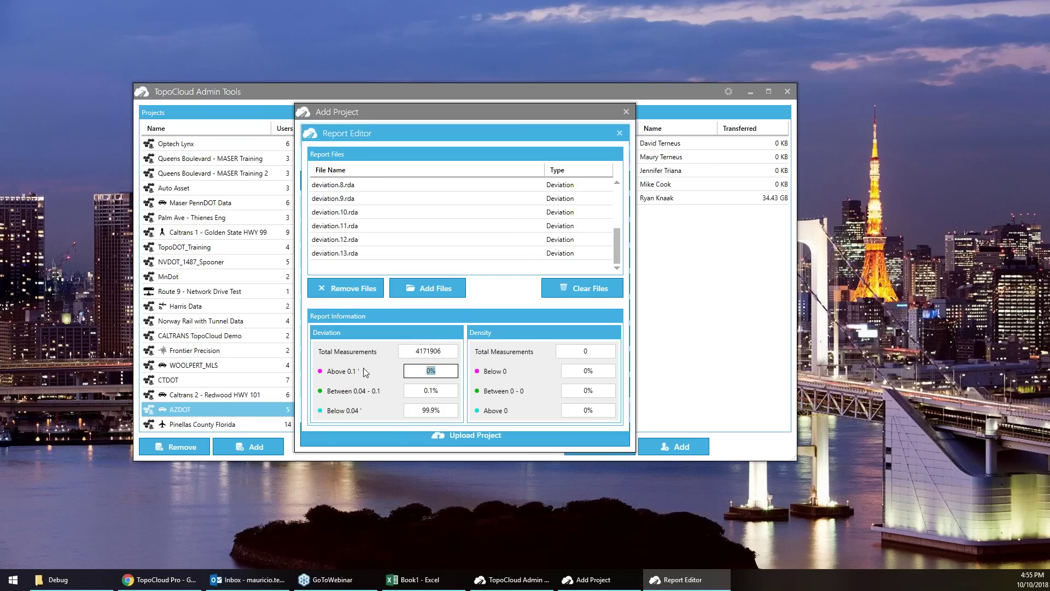
pyautogui.click(435, 390)
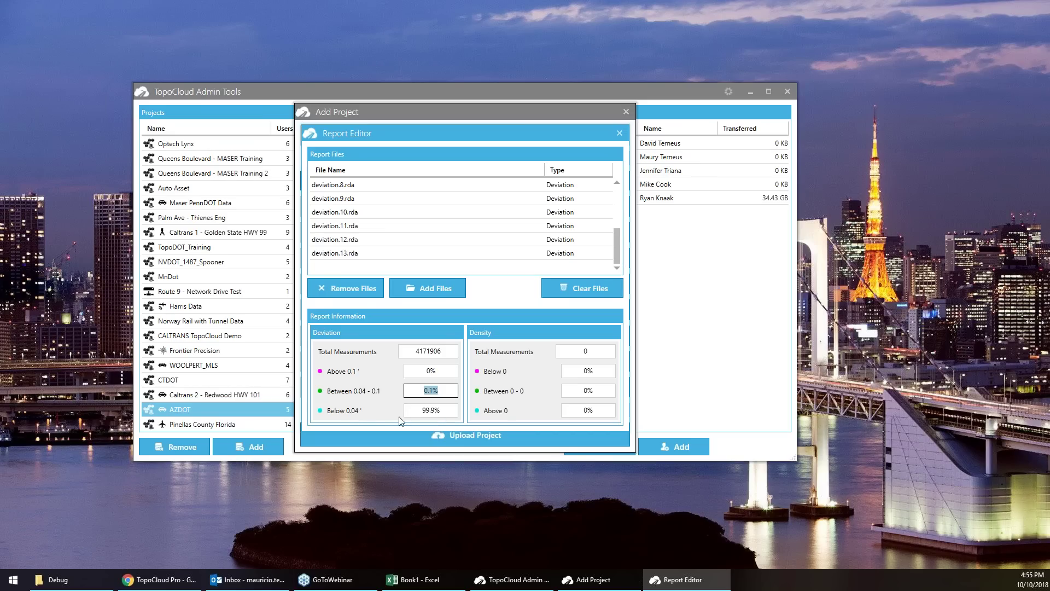
# Finish reviewing the deviation report's statistics and examine the project's tag editor without adding any tags.
pyautogui.click(441, 410)
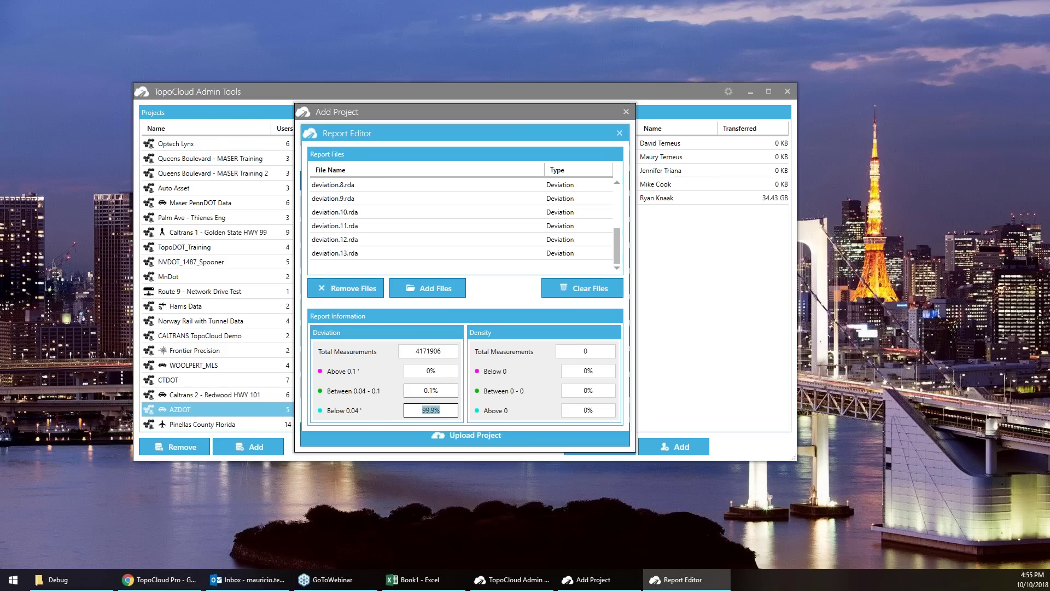
pyautogui.click(619, 133)
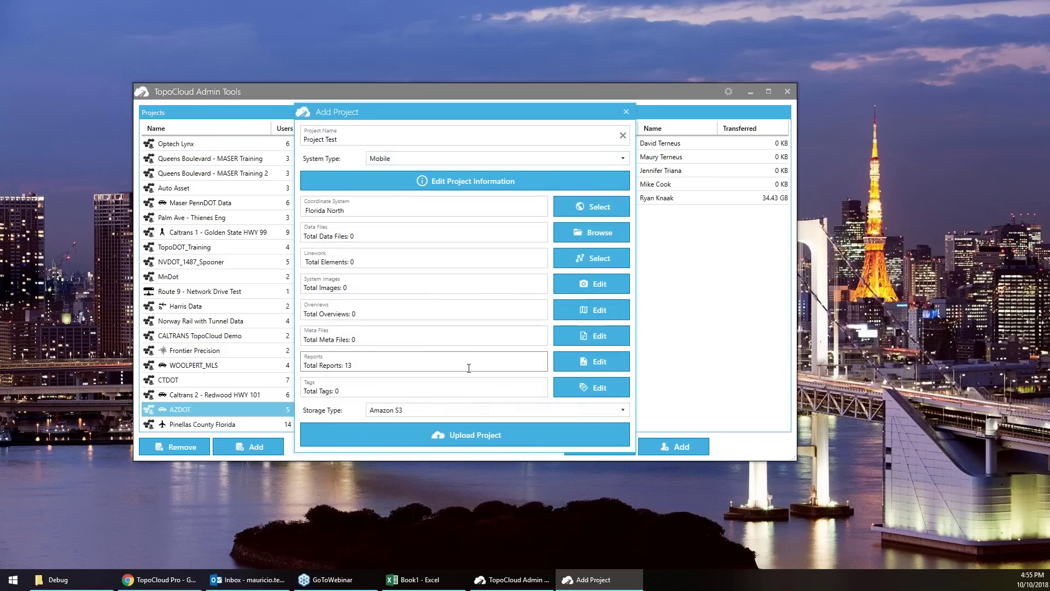
pyautogui.click(583, 387)
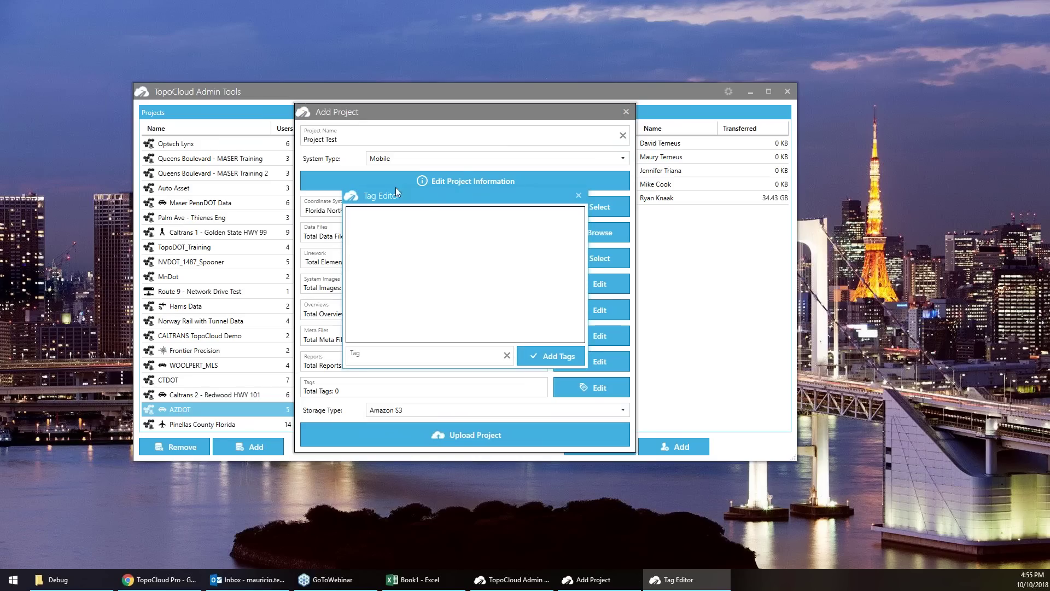
pyautogui.click(402, 381)
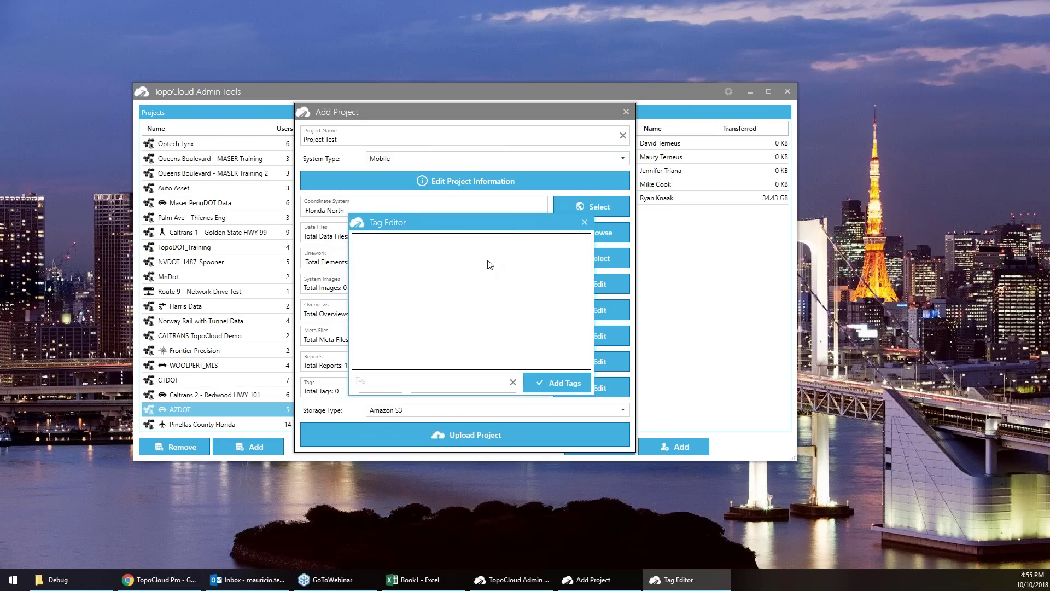
pyautogui.click(587, 223)
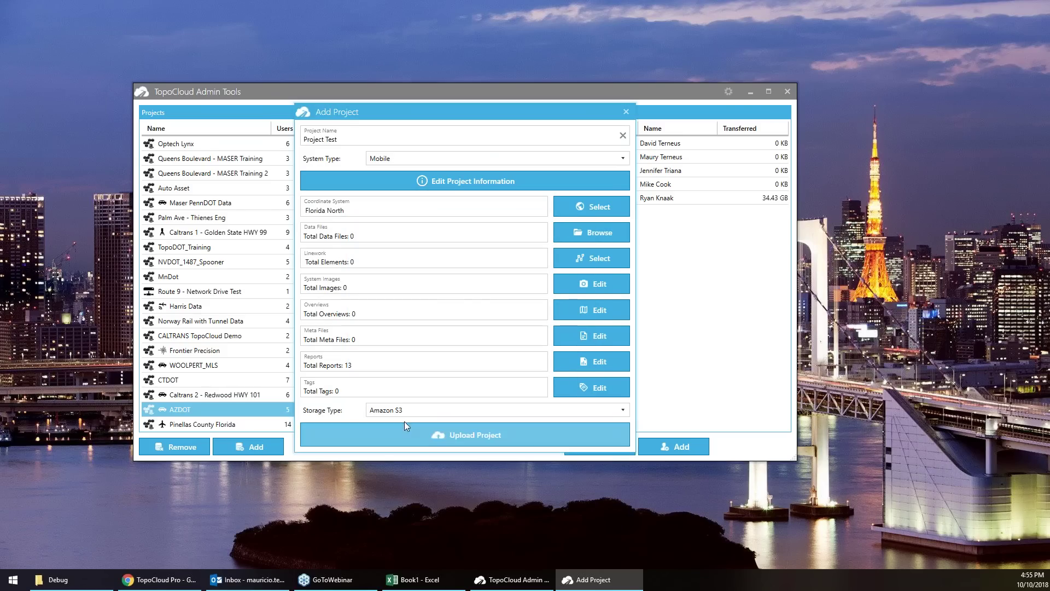
# Examine the storage type options for the new project, keep Amazon S3, and close the project setup without uploading.
pyautogui.click(428, 410)
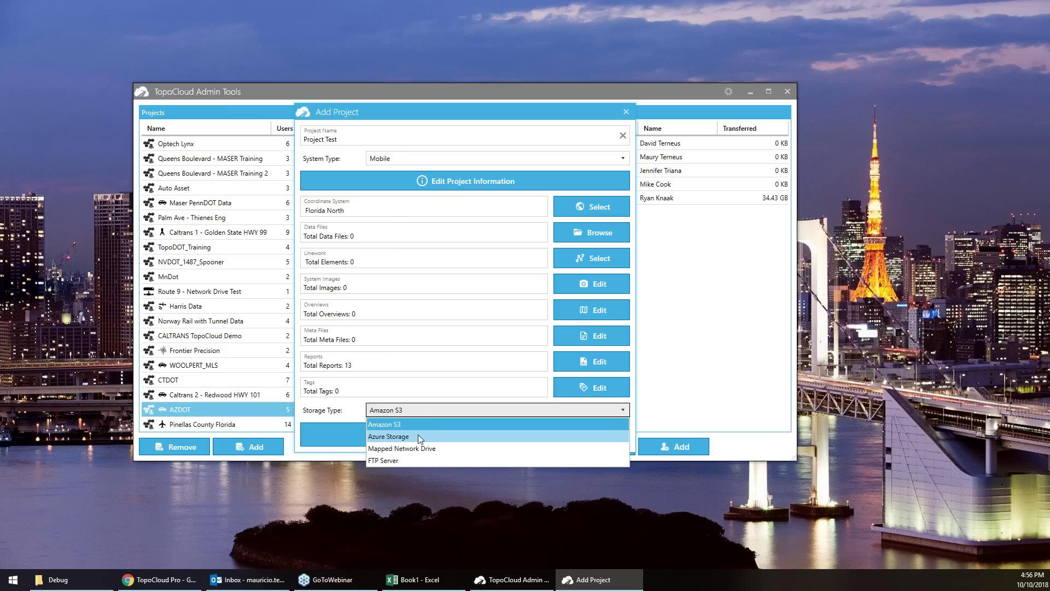
pyautogui.click(418, 411)
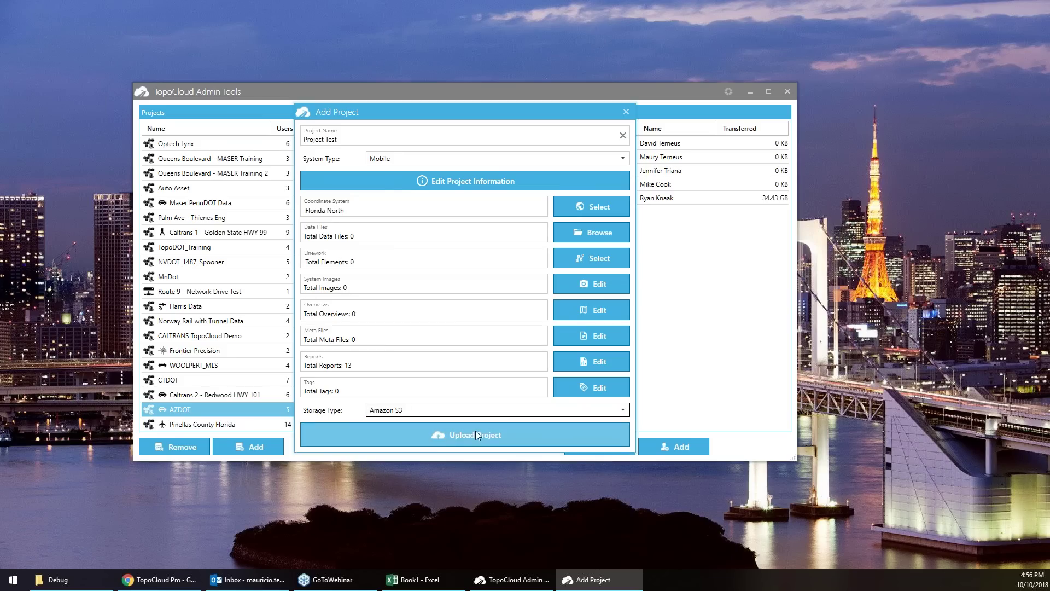
pyautogui.click(626, 113)
# Add the fifth available user to the Leica RTC 360 project and remove that same user again.
pyautogui.scroll(-4, 276, 377)
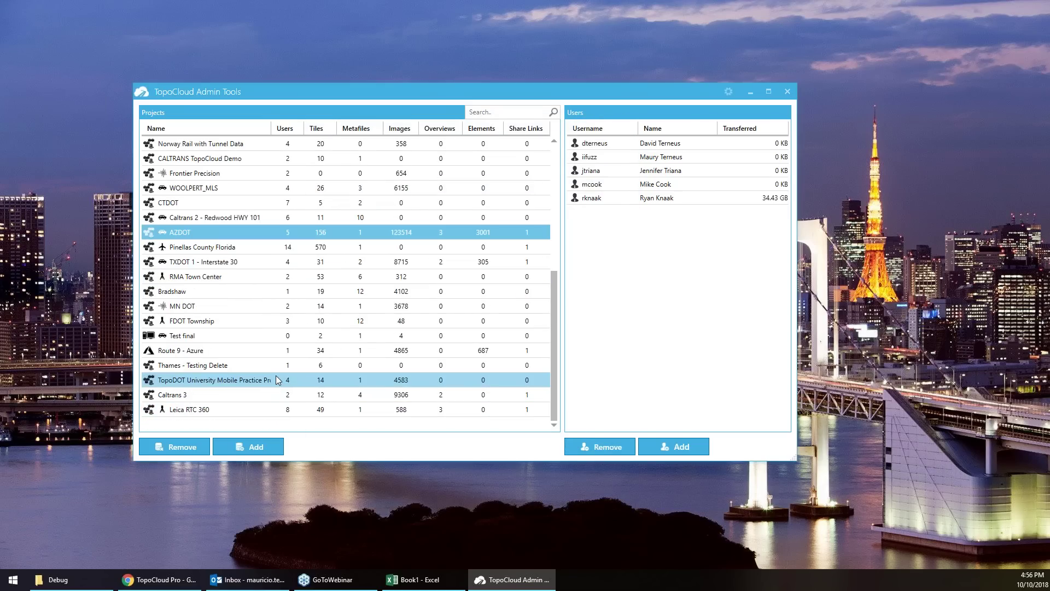
pyautogui.scroll(2, 276, 377)
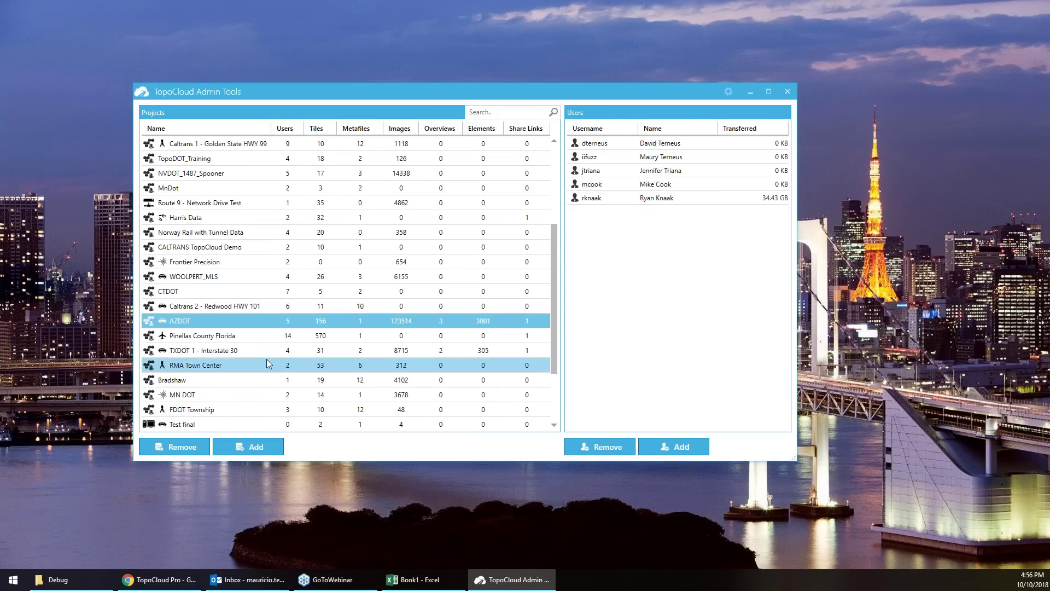
pyautogui.scroll(-2, 295, 335)
pyautogui.click(235, 410)
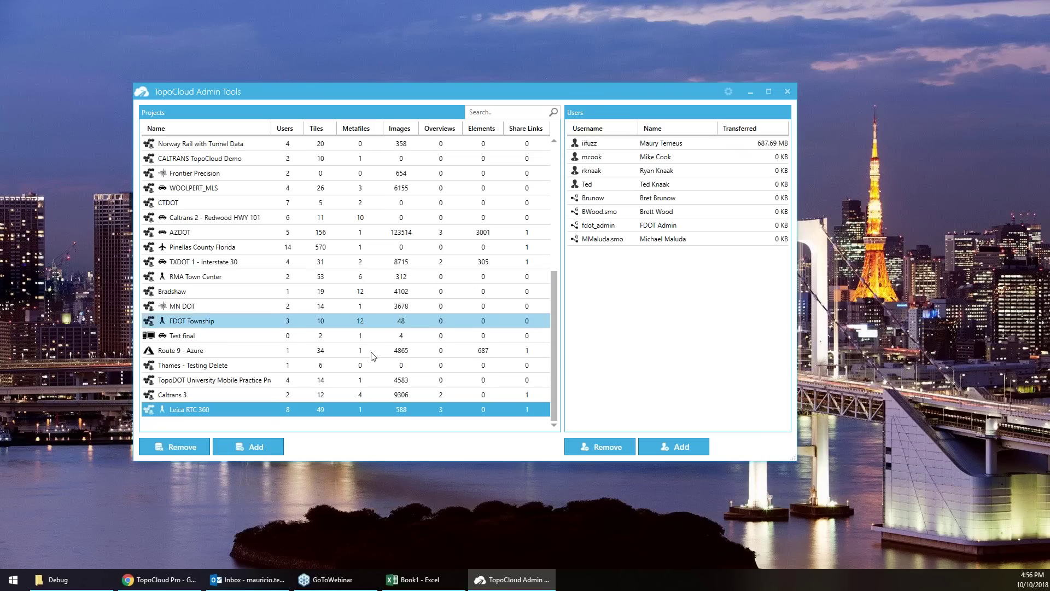
pyautogui.click(685, 441)
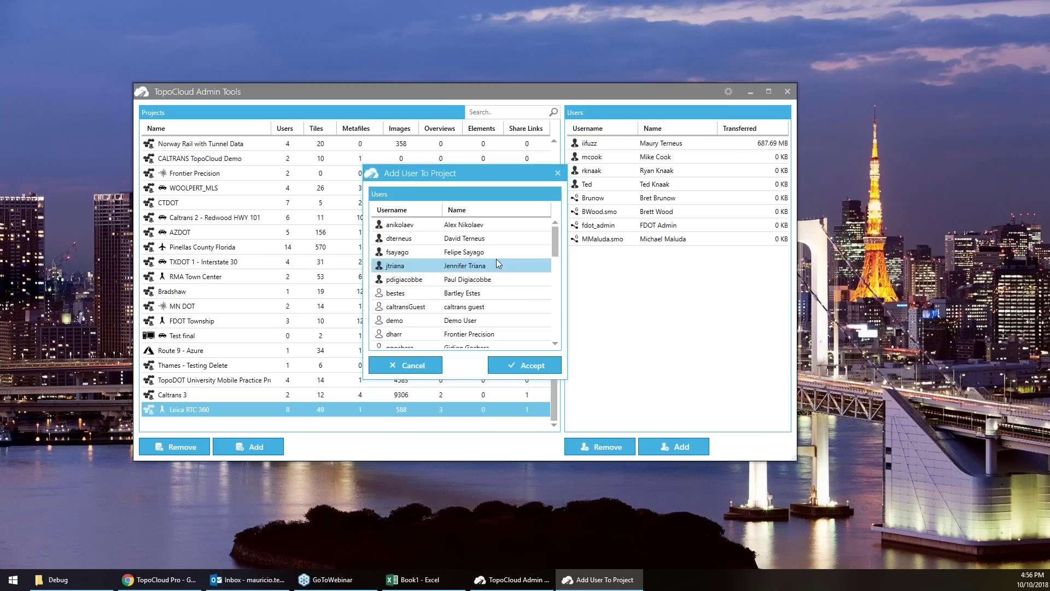
pyautogui.scroll(2, 510, 262)
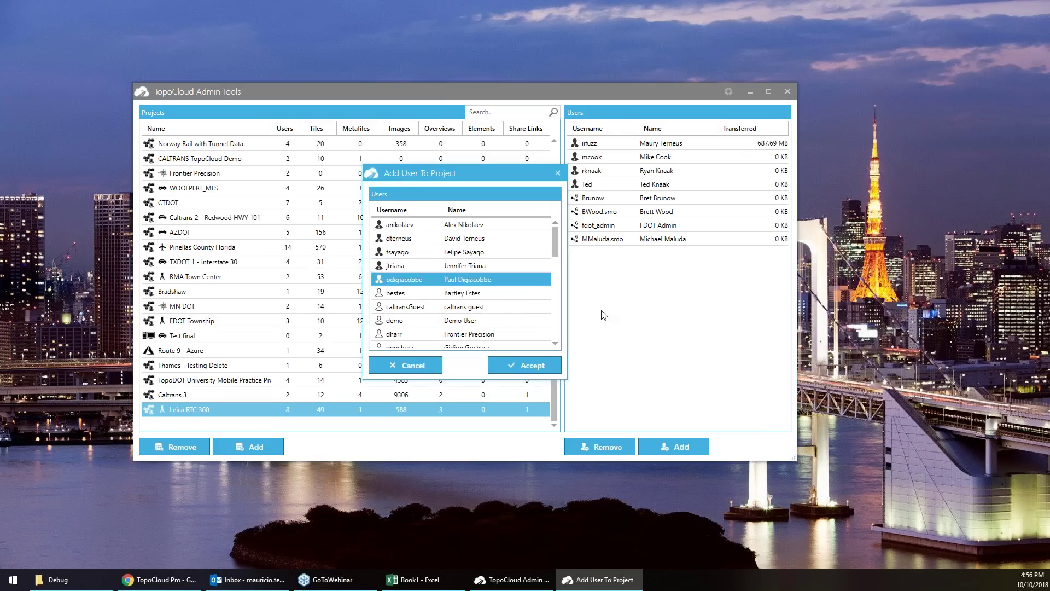
pyautogui.click(432, 279)
pyautogui.click(517, 367)
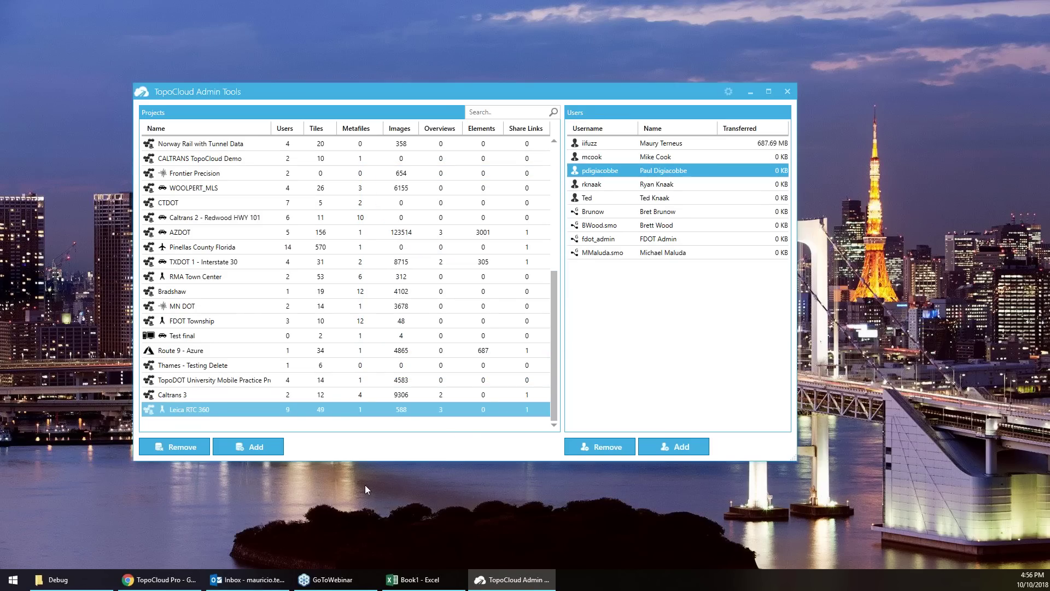
pyautogui.click(598, 445)
pyautogui.click(550, 296)
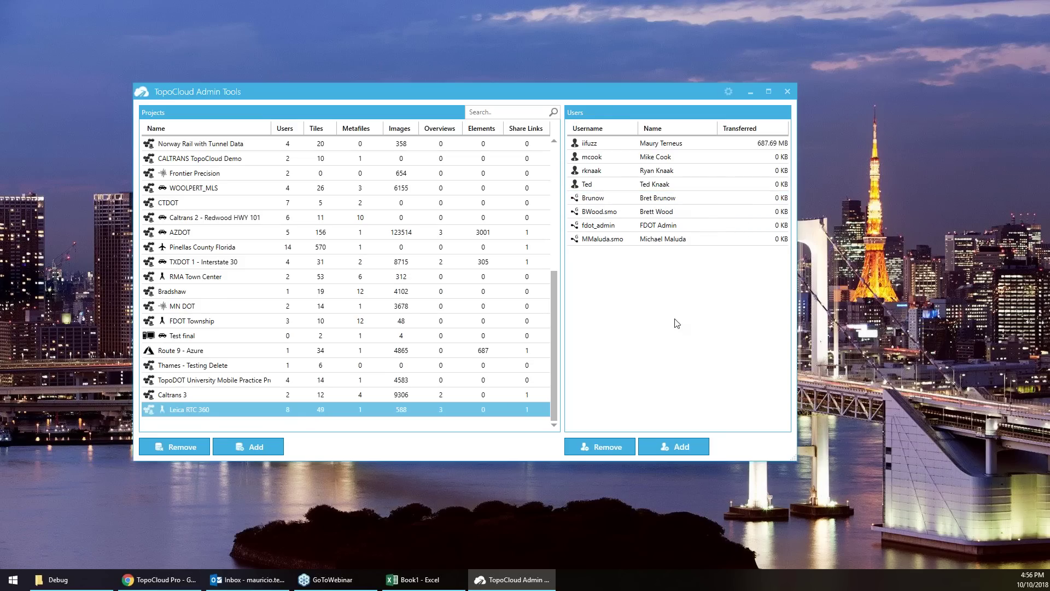
# Add a share link with the description Test2 to the AZDOT project.
pyautogui.rightClick(241, 415)
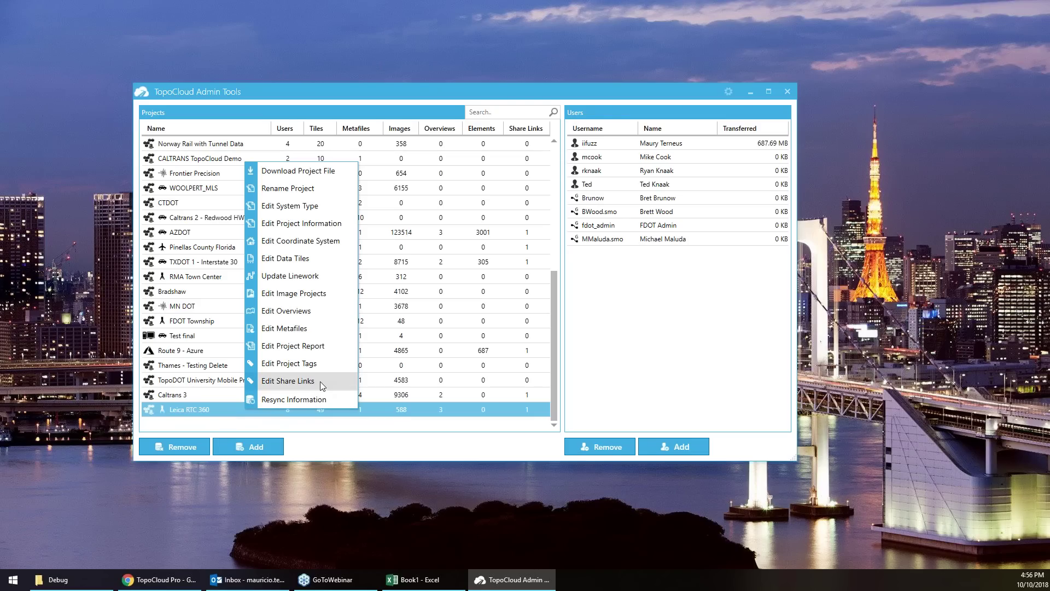
pyautogui.click(197, 293)
pyautogui.click(194, 236)
pyautogui.rightClick(208, 234)
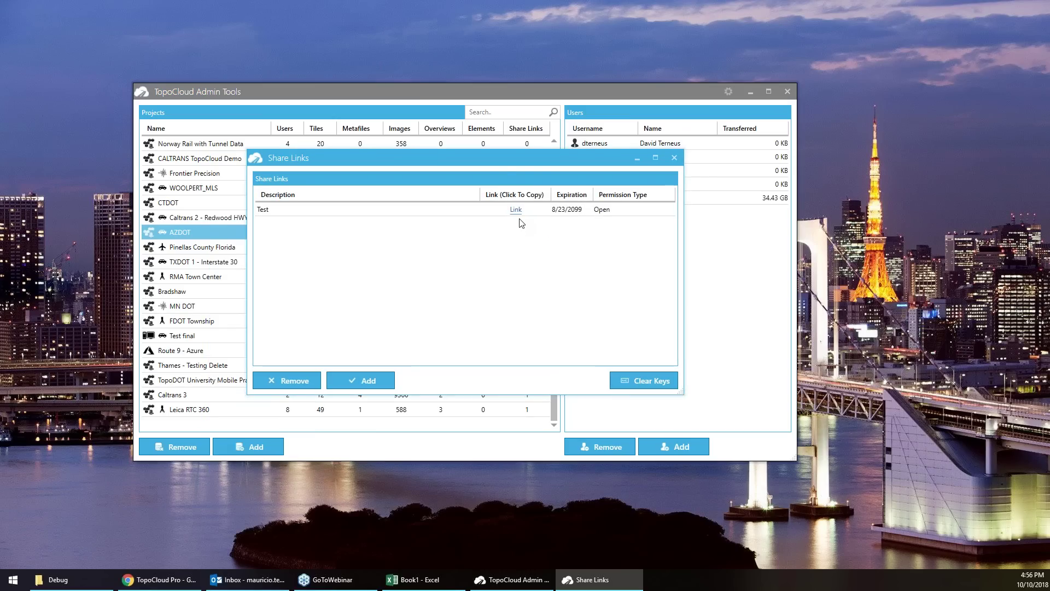
pyautogui.click(361, 381)
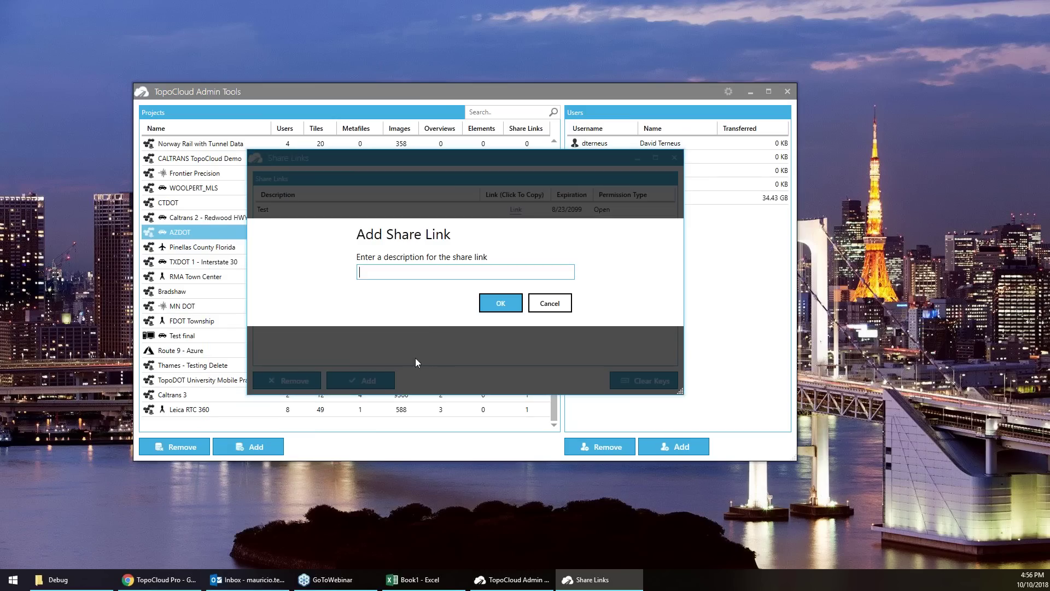
pyautogui.write('Test2')
pyautogui.click(490, 307)
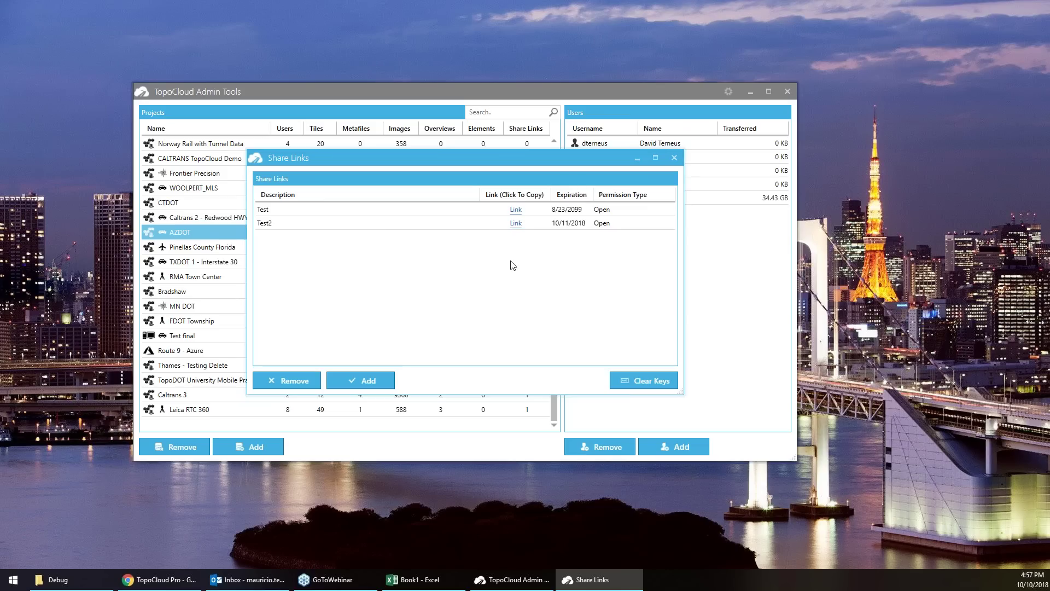
# Set the permission type of the Test2 share link to Credentials Required.
pyautogui.click(573, 223)
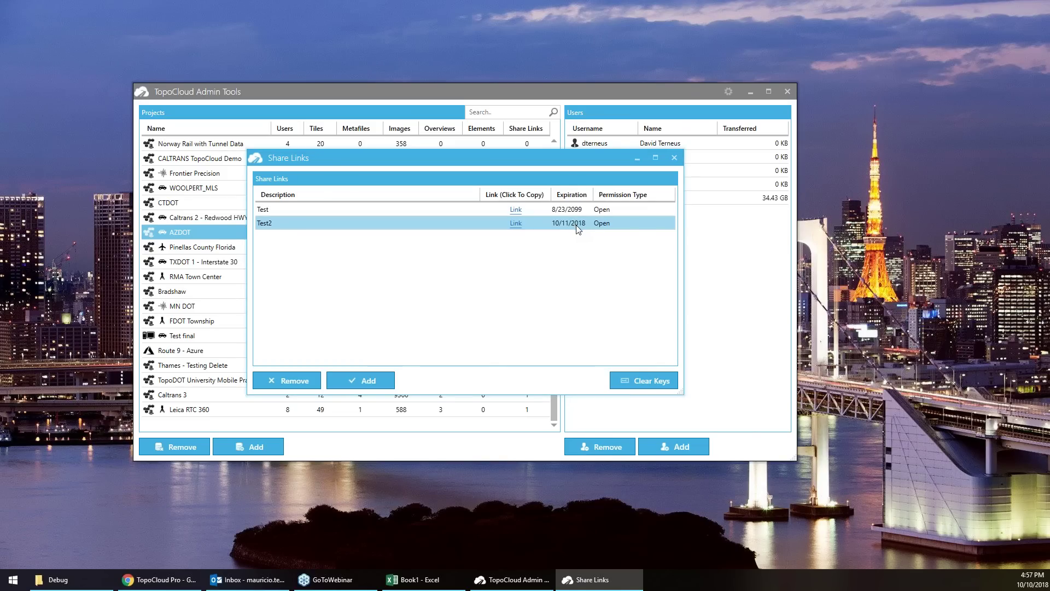
pyautogui.click(624, 222)
pyautogui.click(628, 224)
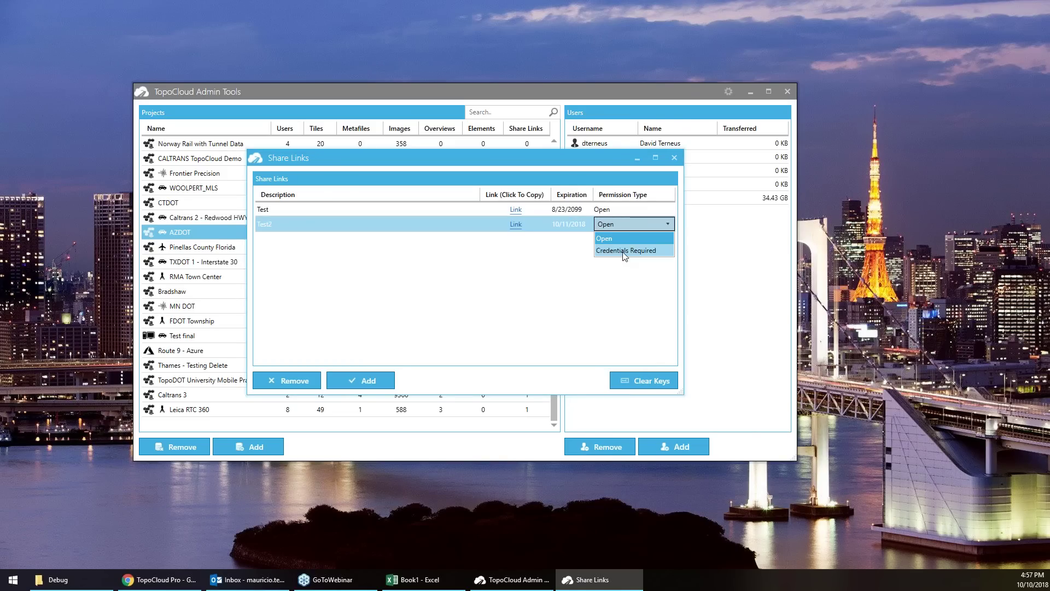
pyautogui.click(624, 252)
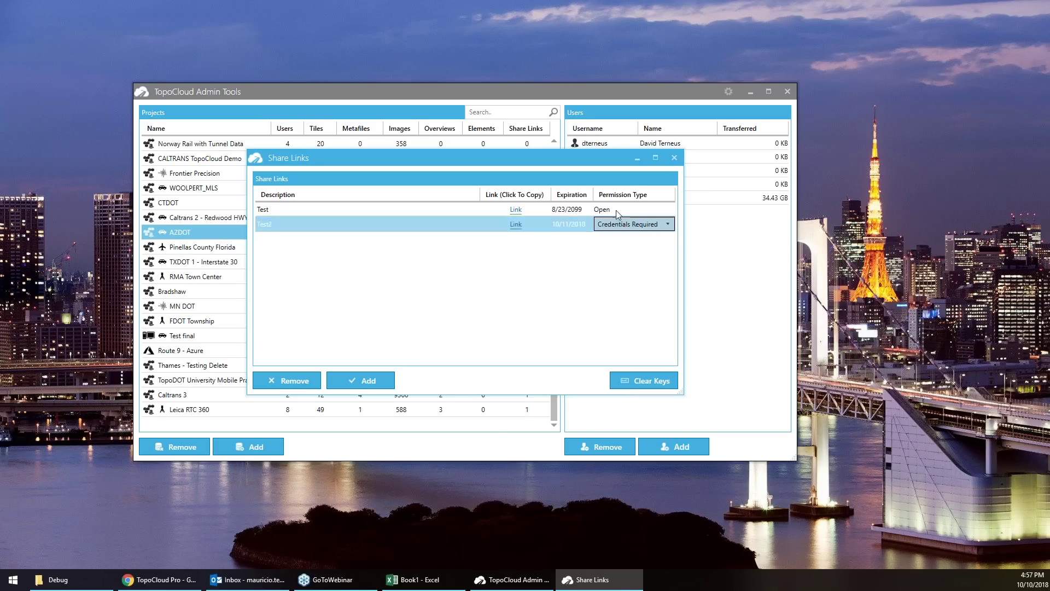
pyautogui.click(421, 225)
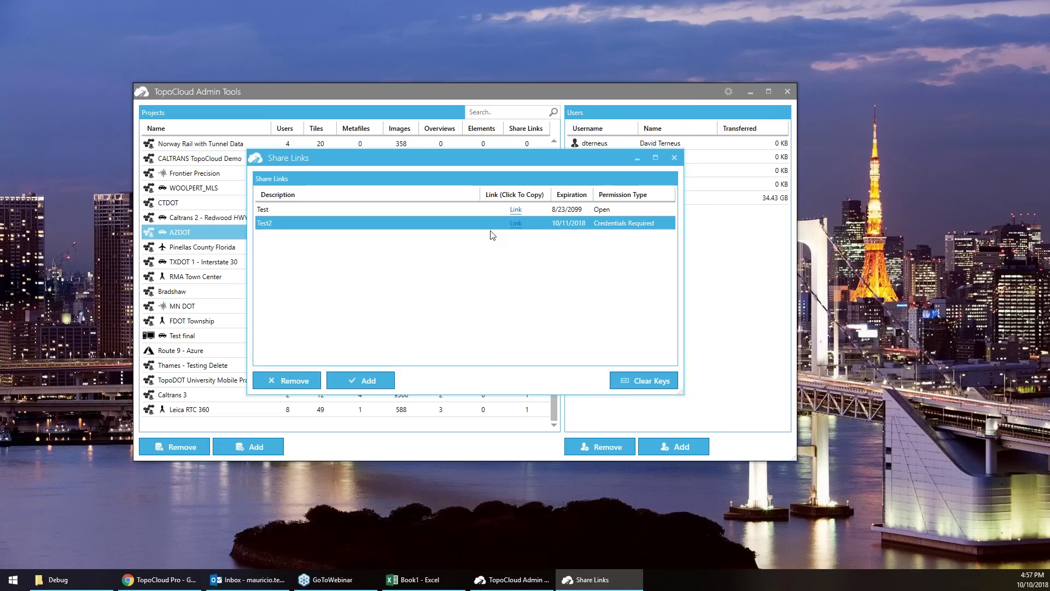
# Copy the Test share link and save the AZDOT project's share link changes.
pyautogui.click(515, 210)
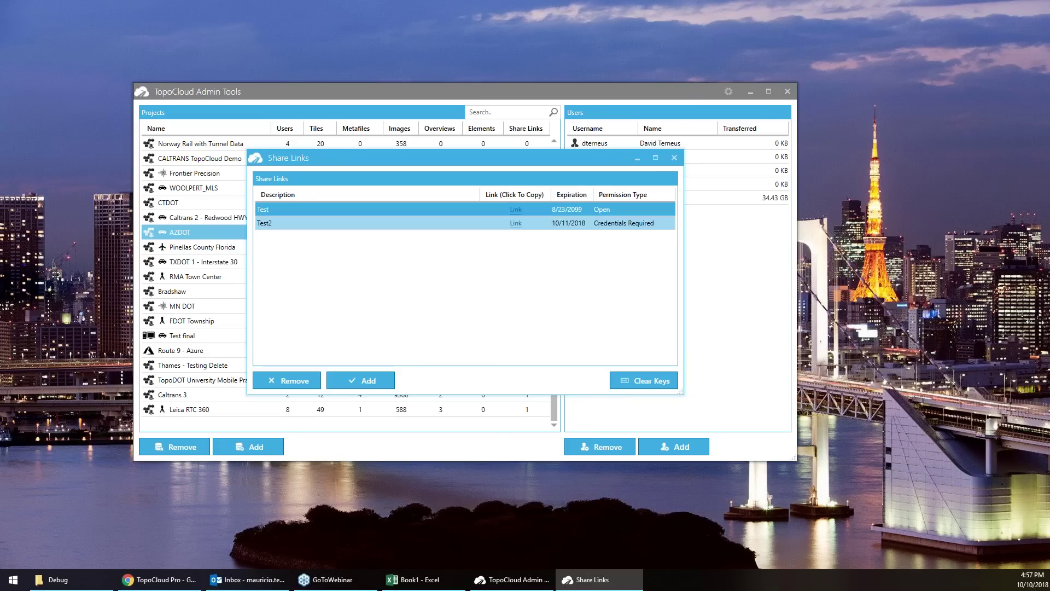
pyautogui.click(674, 157)
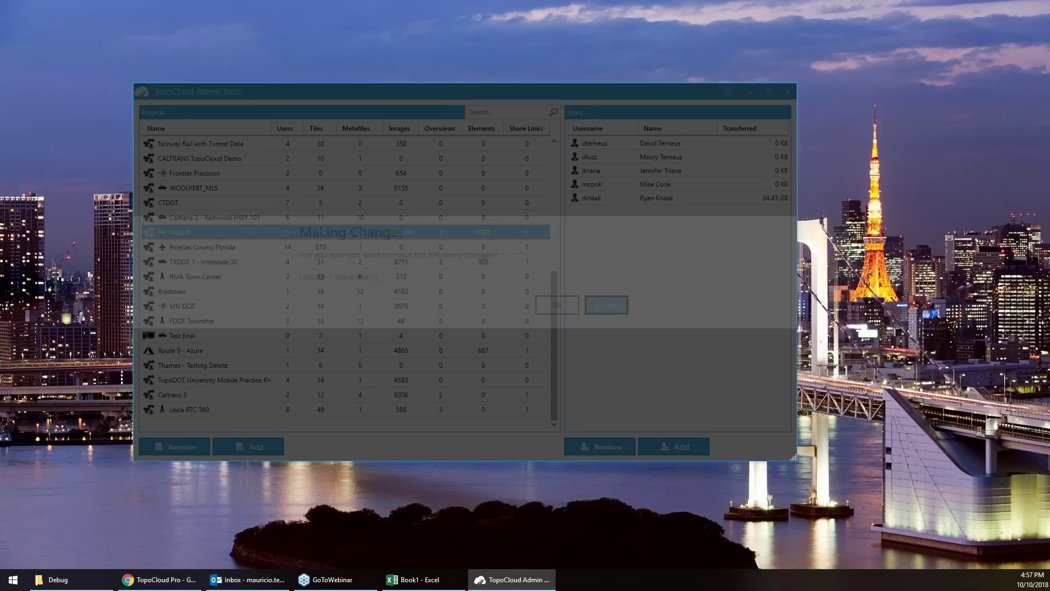
pyautogui.click(563, 308)
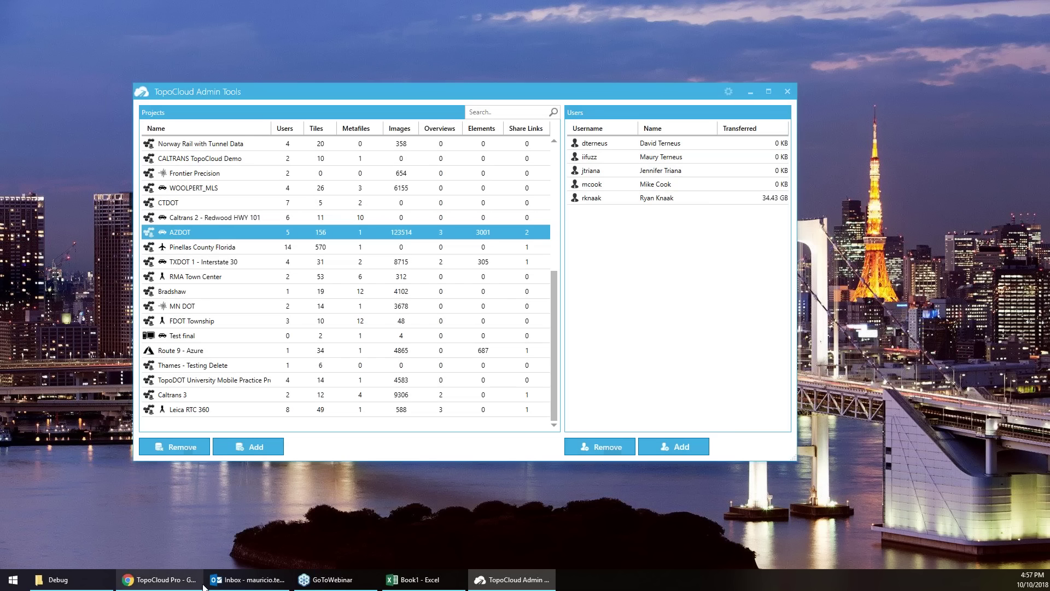
# Switch to TopoCloud Pro in Chrome, maximize it, and examine the AZDOT project's tiles along the highway on the map.
pyautogui.click(197, 581)
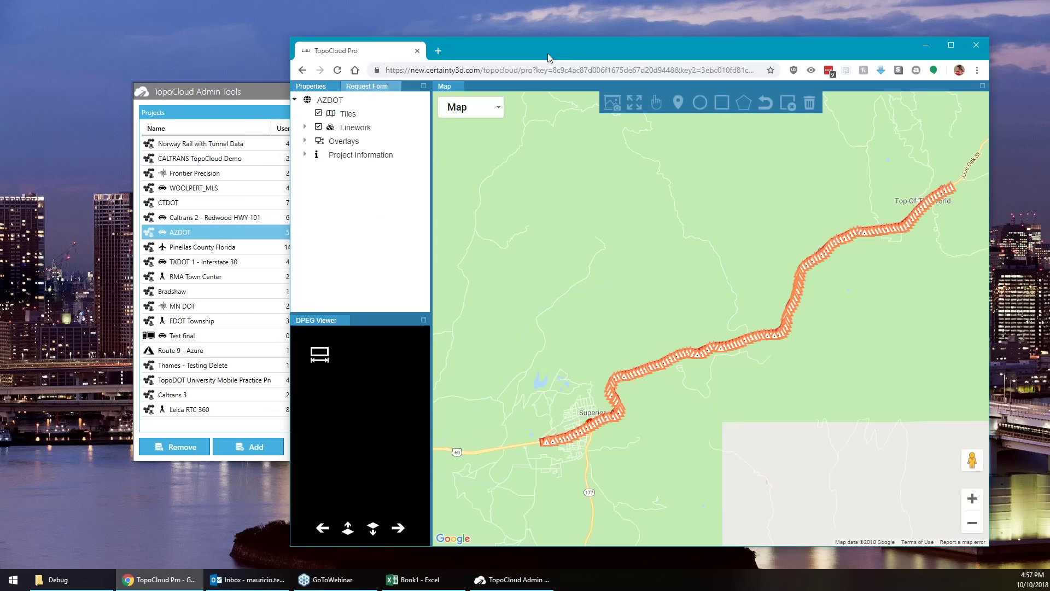
pyautogui.doubleClick(568, 56)
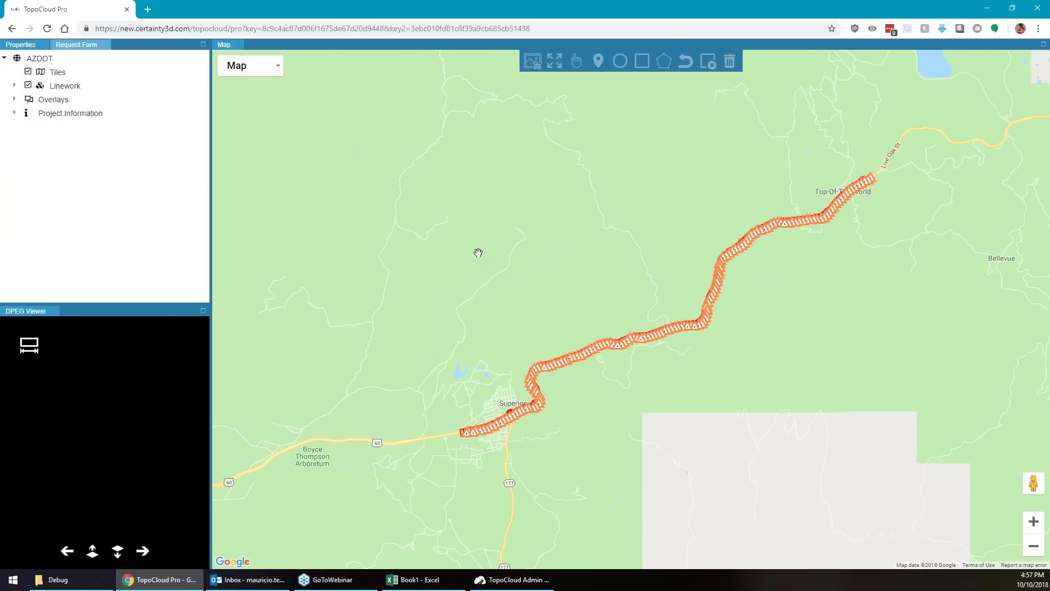
pyautogui.moveTo(476, 251); pyautogui.dragTo(446, 261)
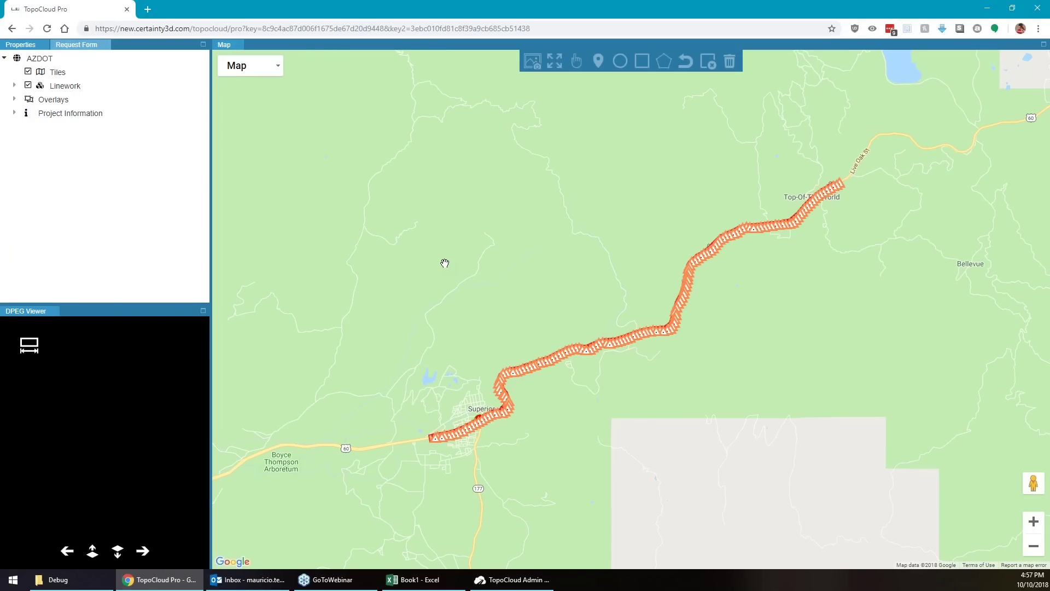
pyautogui.scroll(2, 473, 424)
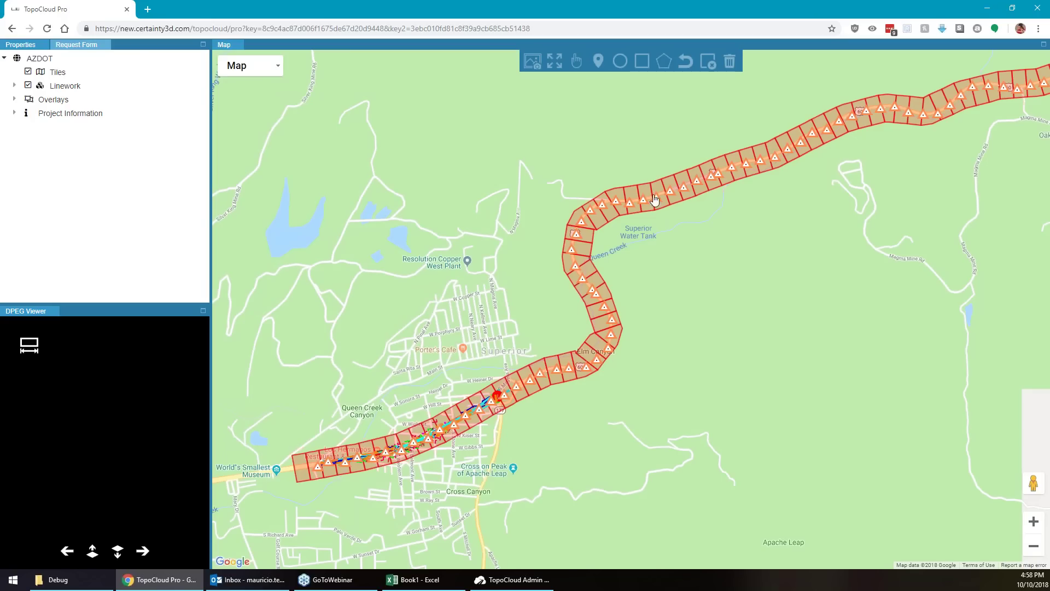
pyautogui.moveTo(895, 177); pyautogui.dragTo(546, 429)
pyautogui.scroll(-2, 718, 246)
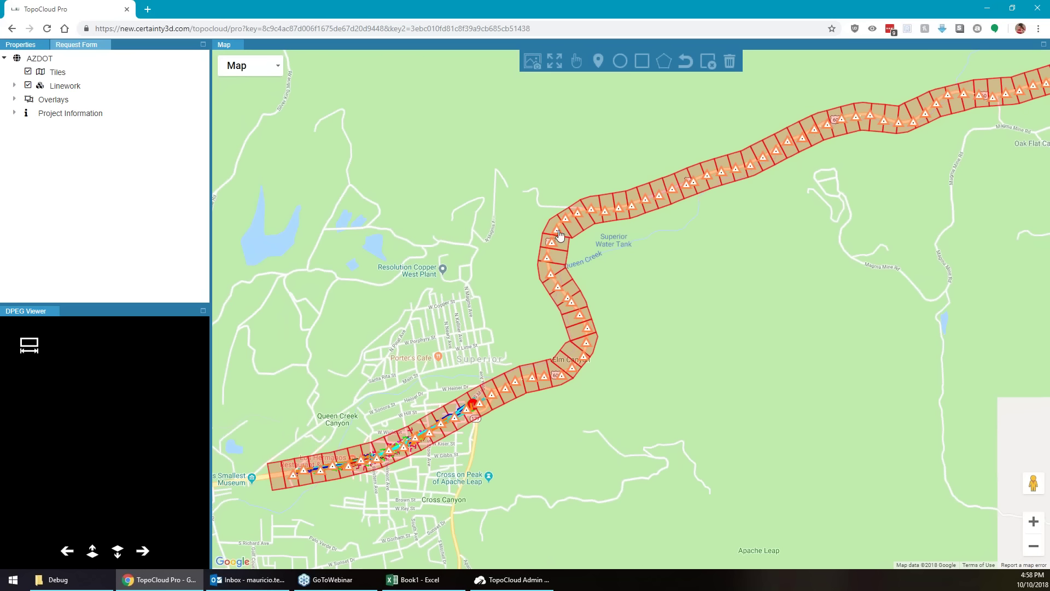
pyautogui.scroll(2, 393, 446)
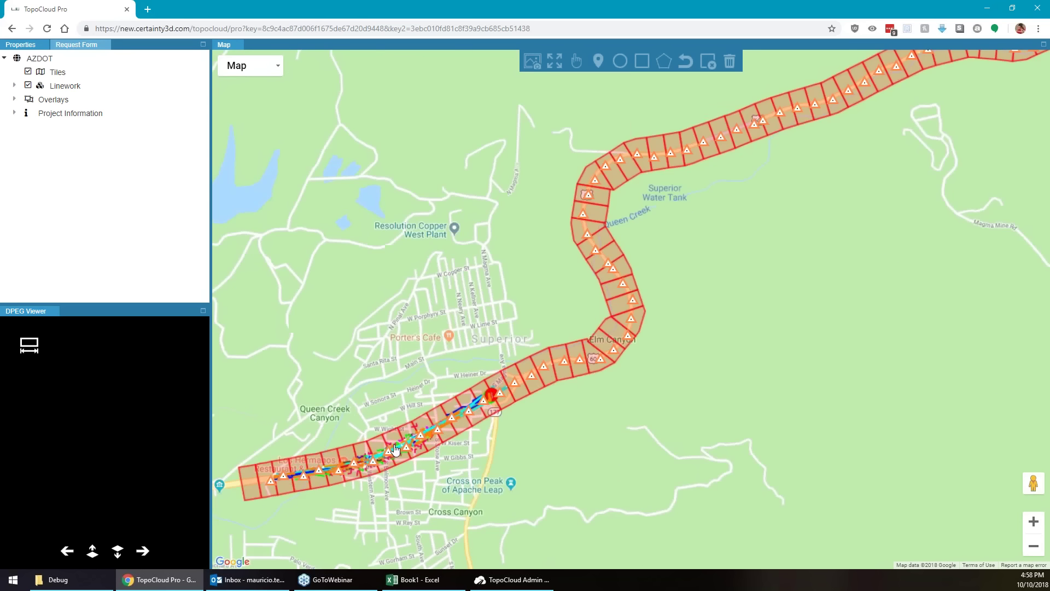
# Hide the AZDOT project's tiles and inspect the linework along the road through Superior.
pyautogui.click(28, 71)
pyautogui.scroll(2, 547, 356)
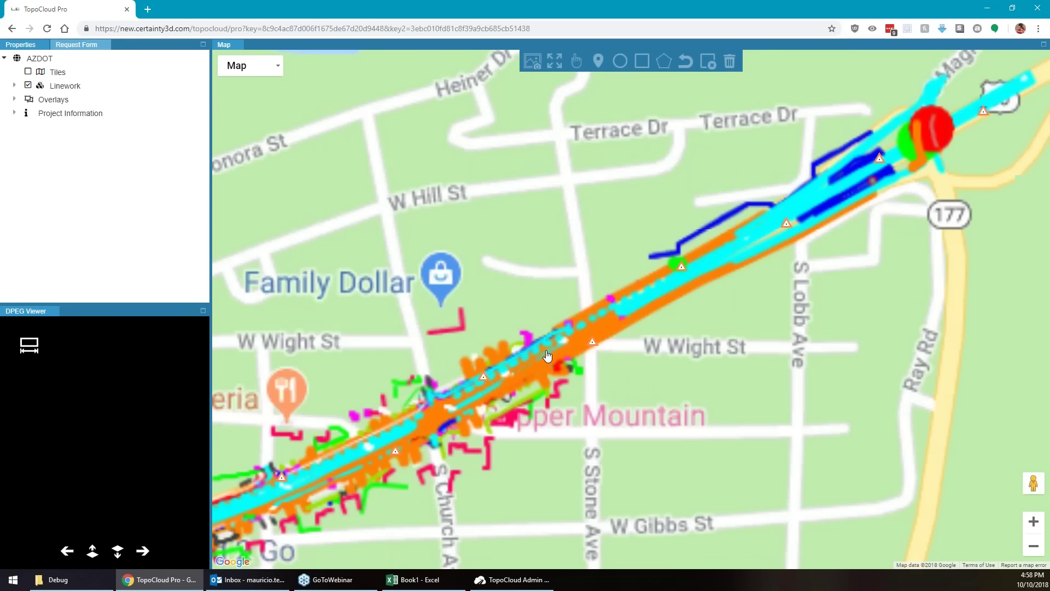
pyautogui.scroll(1, 545, 372)
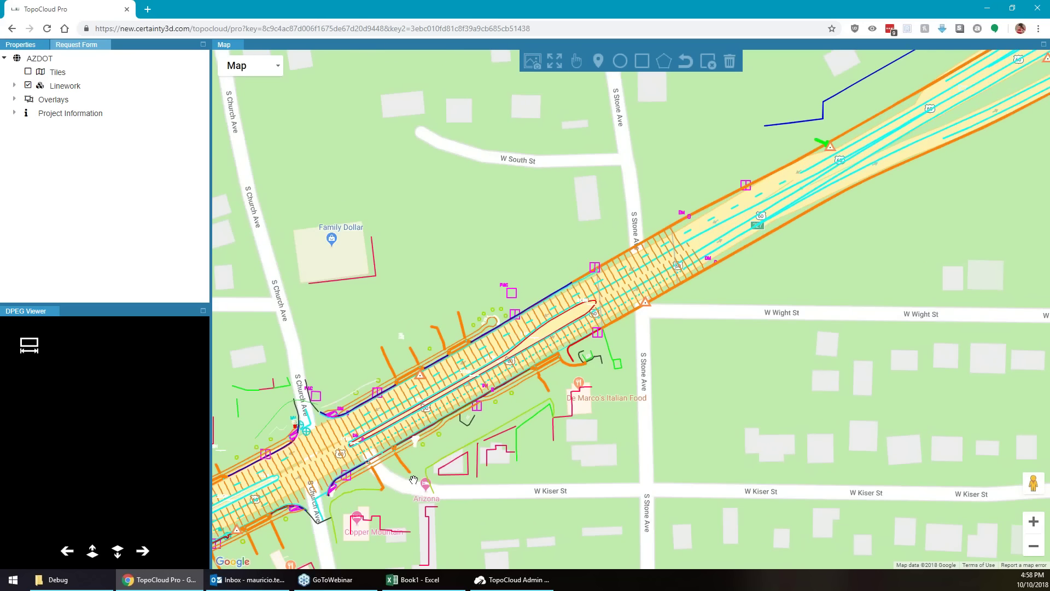
pyautogui.moveTo(474, 435); pyautogui.dragTo(780, 221)
pyautogui.moveTo(265, 443); pyautogui.dragTo(486, 390)
pyautogui.scroll(1, 476, 315)
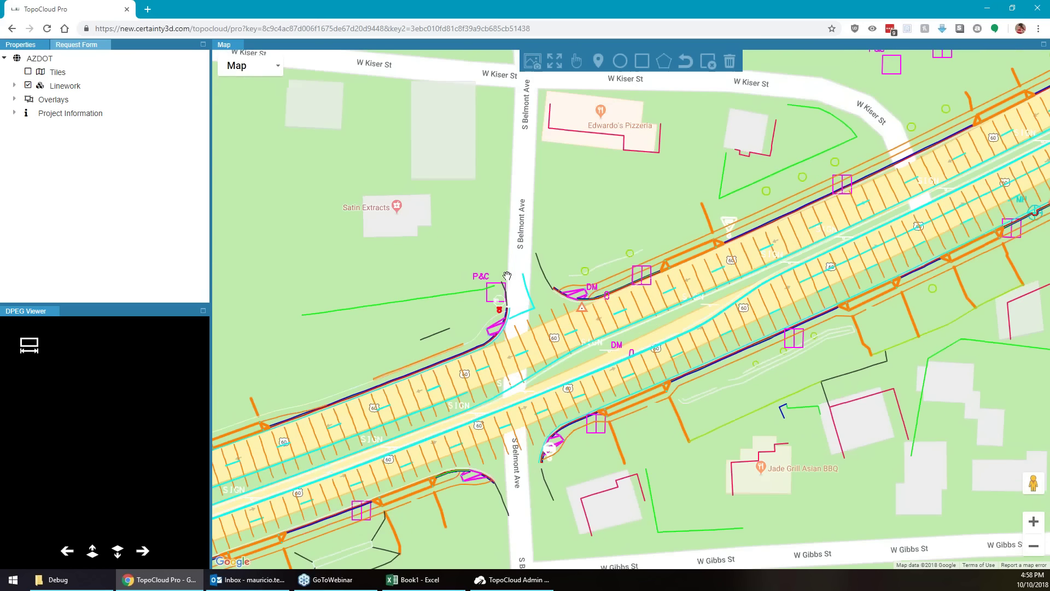
pyautogui.scroll(-3, 476, 315)
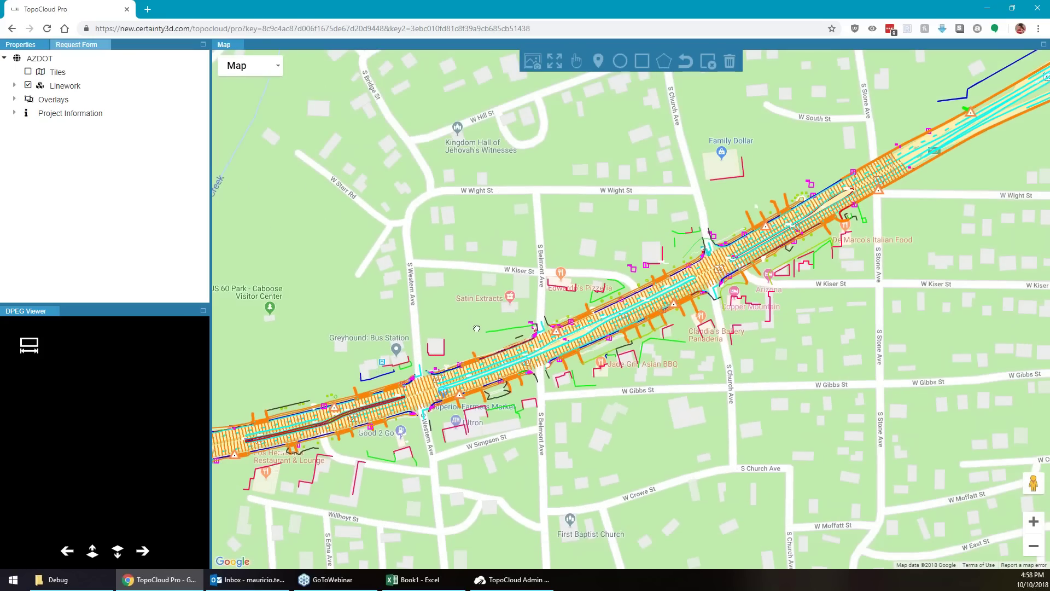
# Display the Point Cloud Seperation overlay and follow it northeast along the highway to its far end and separation legend.
pyautogui.click(15, 99)
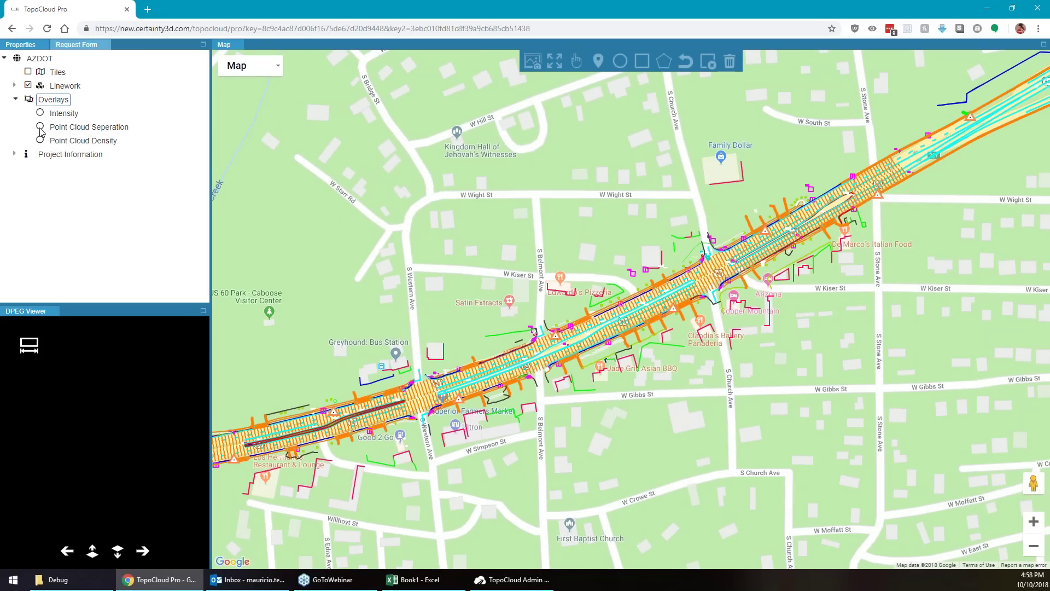
pyautogui.click(40, 127)
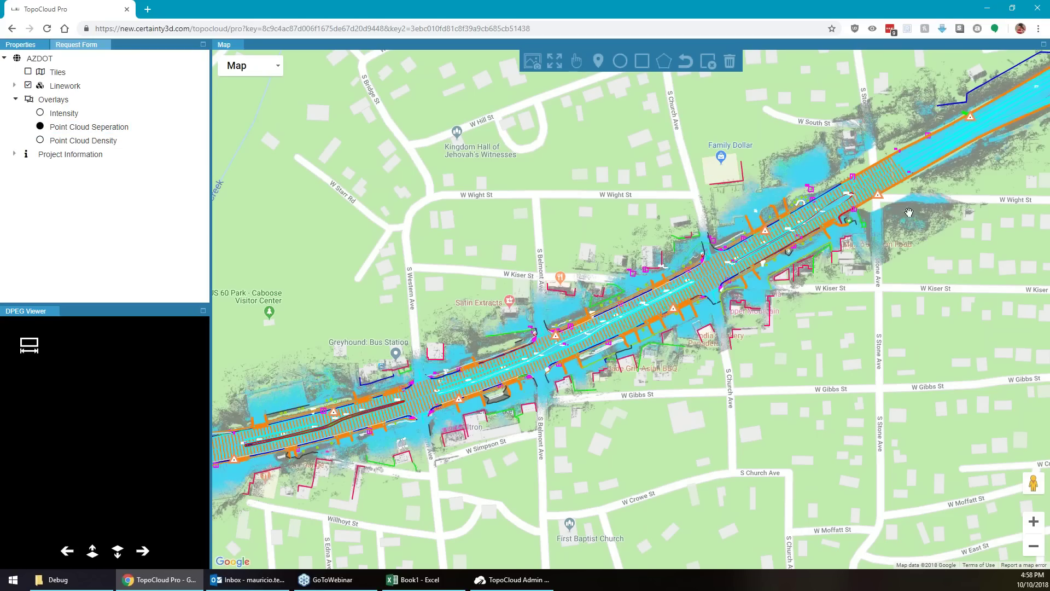
pyautogui.scroll(-1, 856, 244)
pyautogui.moveTo(856, 244); pyautogui.dragTo(567, 416)
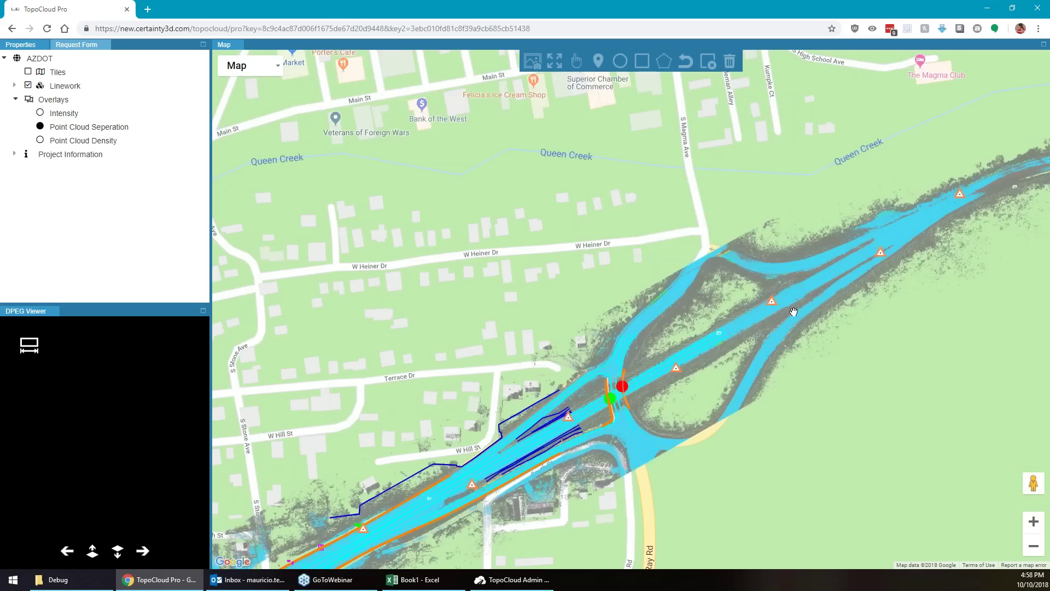
pyautogui.scroll(-1, 787, 230)
pyautogui.moveTo(787, 230); pyautogui.dragTo(596, 416)
pyautogui.moveTo(688, 235); pyautogui.dragTo(582, 413)
pyautogui.moveTo(809, 137); pyautogui.dragTo(575, 394)
pyautogui.moveTo(664, 350); pyautogui.dragTo(425, 341)
pyautogui.scroll(-2, 424, 340)
pyautogui.moveTo(853, 280); pyautogui.dragTo(522, 496)
pyautogui.moveTo(875, 216); pyautogui.dragTo(351, 433)
pyautogui.moveTo(787, 260); pyautogui.dragTo(644, 343)
pyautogui.scroll(1, 448, 226)
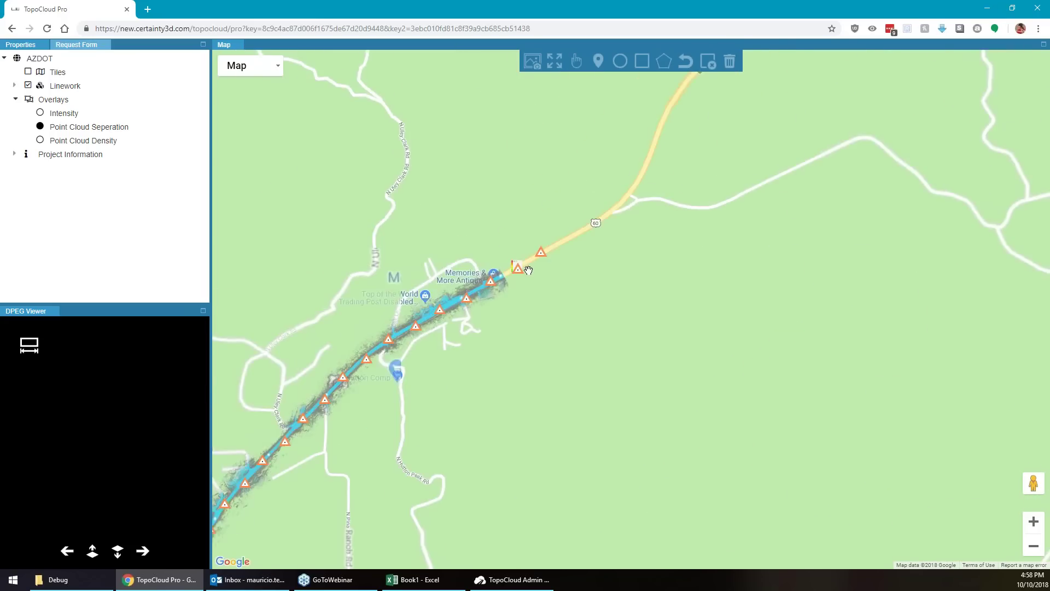
pyautogui.scroll(2, 511, 278)
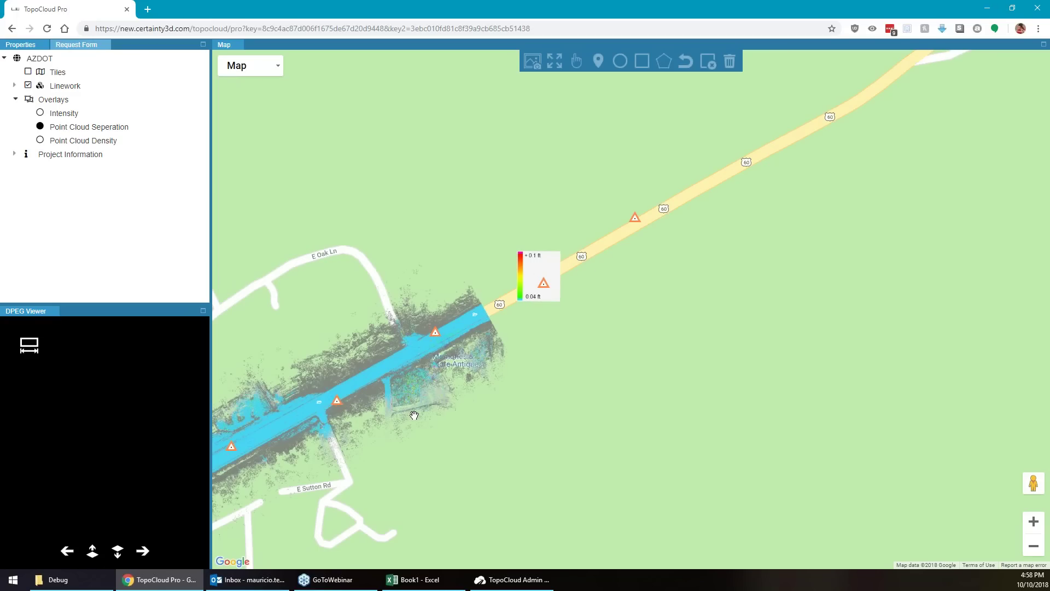
# Examine the coloured separation areas along the highway while following the overlay back southwest to Superior.
pyautogui.moveTo(536, 362); pyautogui.dragTo(718, 254)
pyautogui.scroll(-2, 719, 254)
pyautogui.moveTo(285, 553); pyautogui.dragTo(570, 273)
pyautogui.scroll(1, 419, 236)
pyautogui.scroll(2, 419, 237)
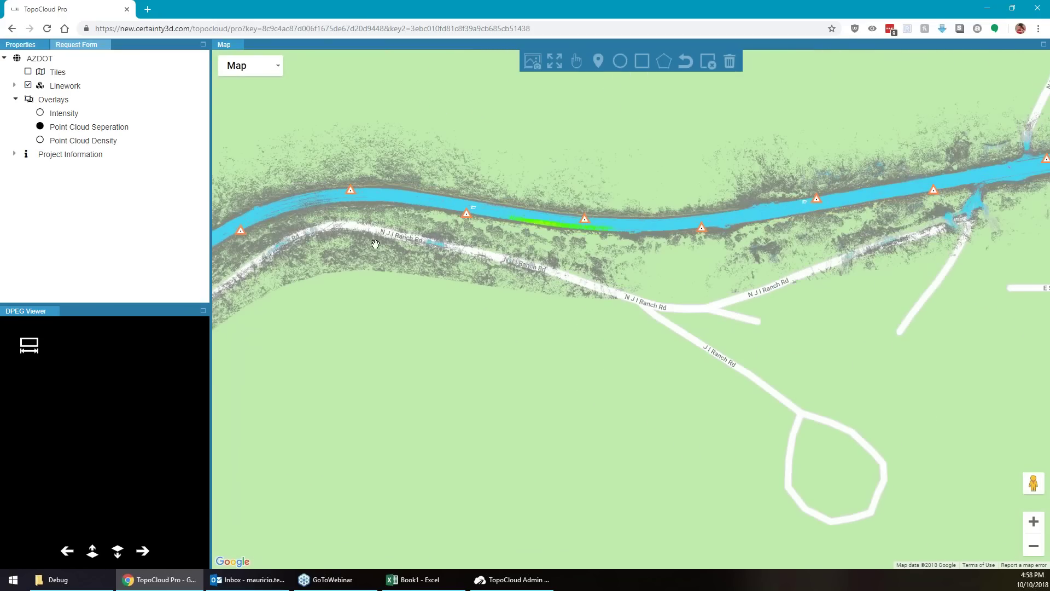
pyautogui.moveTo(418, 236); pyautogui.dragTo(438, 287)
pyautogui.moveTo(316, 320); pyautogui.dragTo(593, 262)
pyautogui.scroll(2, 700, 233)
pyautogui.scroll(-1, 700, 232)
pyautogui.moveTo(613, 364); pyautogui.dragTo(739, 241)
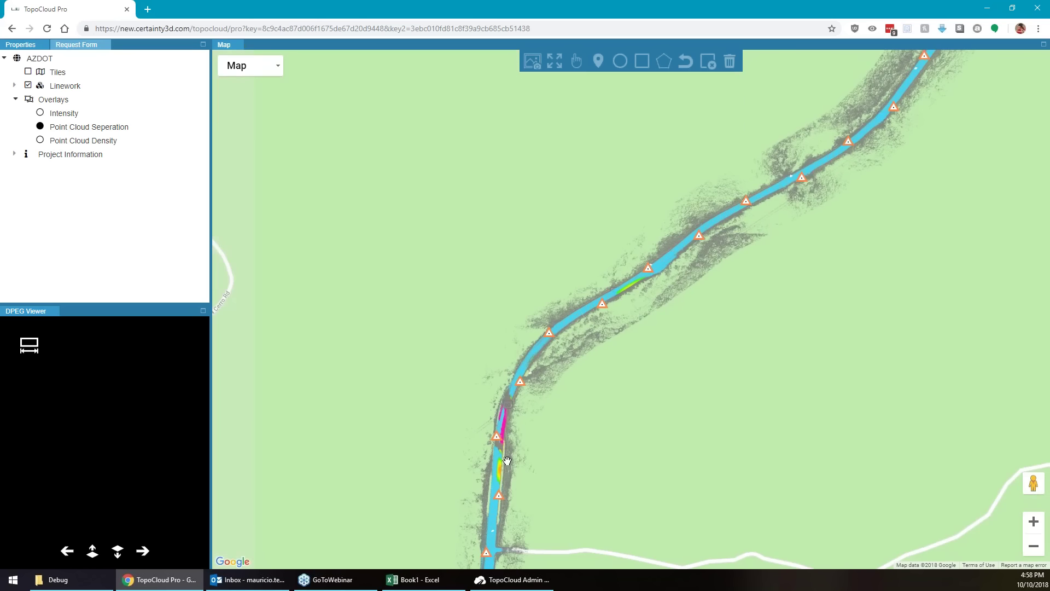
pyautogui.moveTo(505, 462); pyautogui.dragTo(538, 388)
pyautogui.moveTo(505, 484); pyautogui.dragTo(533, 284)
pyautogui.moveTo(495, 352); pyautogui.dragTo(594, 181)
pyautogui.moveTo(420, 484); pyautogui.dragTo(660, 211)
pyautogui.scroll(-1, 682, 326)
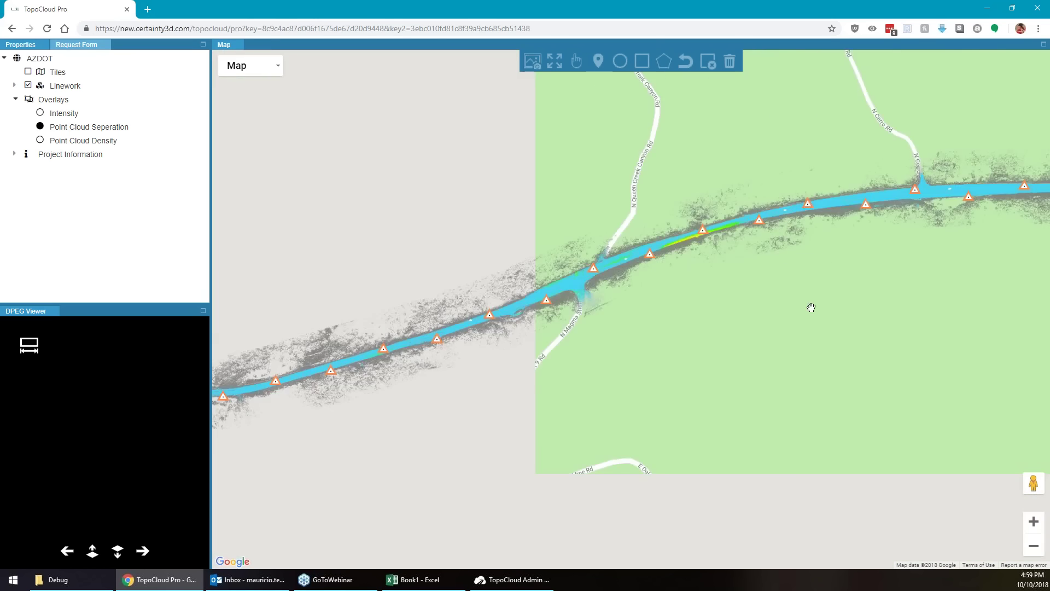
pyautogui.moveTo(623, 317); pyautogui.dragTo(809, 229)
pyautogui.moveTo(383, 354); pyautogui.dragTo(539, 176)
pyautogui.moveTo(432, 514); pyautogui.dragTo(602, 303)
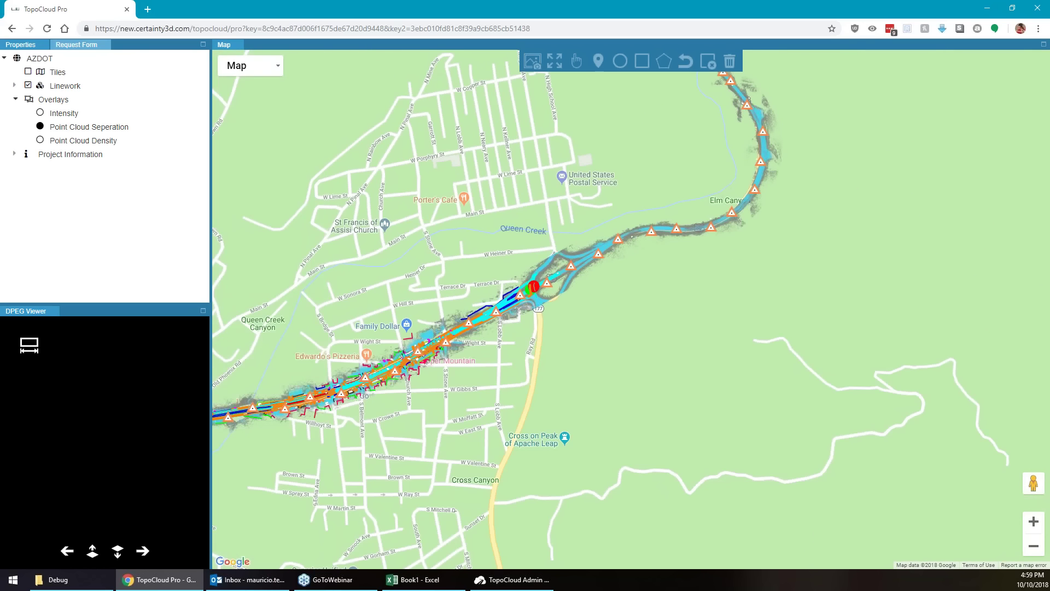
# Switch the overlay to Point Cloud Density and examine the highway between Superior and Elm Canyon.
pyautogui.click(40, 140)
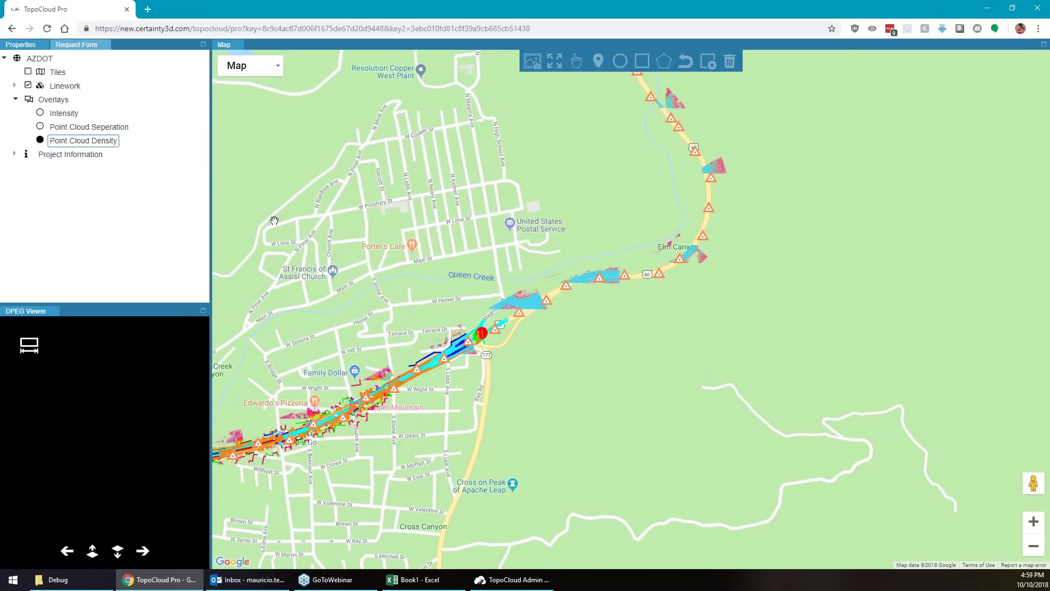
pyautogui.moveTo(686, 258); pyautogui.dragTo(602, 389)
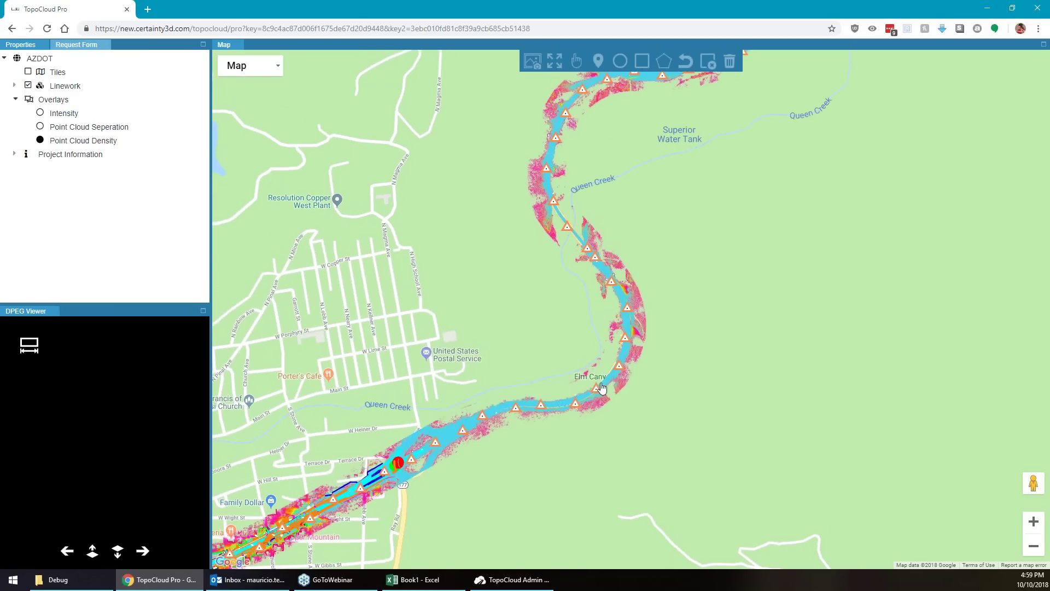
pyautogui.scroll(1, 400, 486)
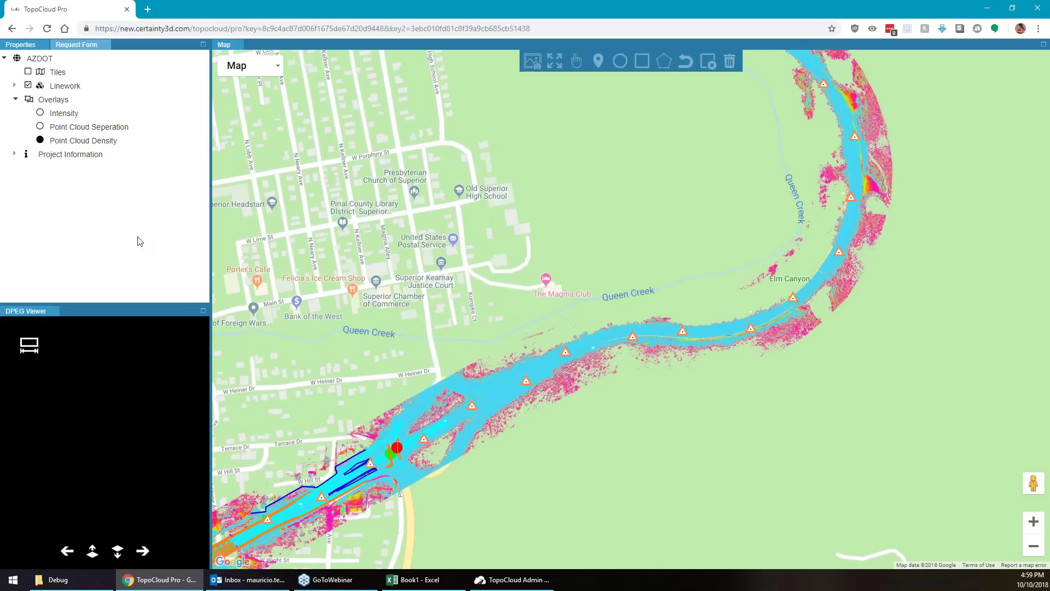
# Switch the overlay to Intensity and inspect it with the linework from the S Magma Ave interchange to S Western Ave.
pyautogui.click(46, 116)
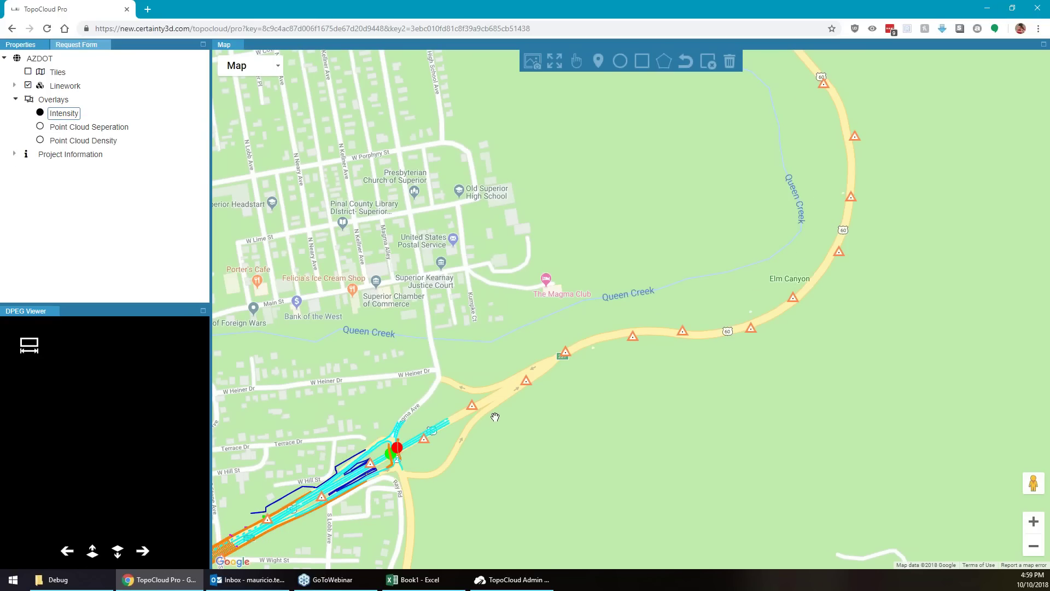
pyautogui.scroll(1, 550, 375)
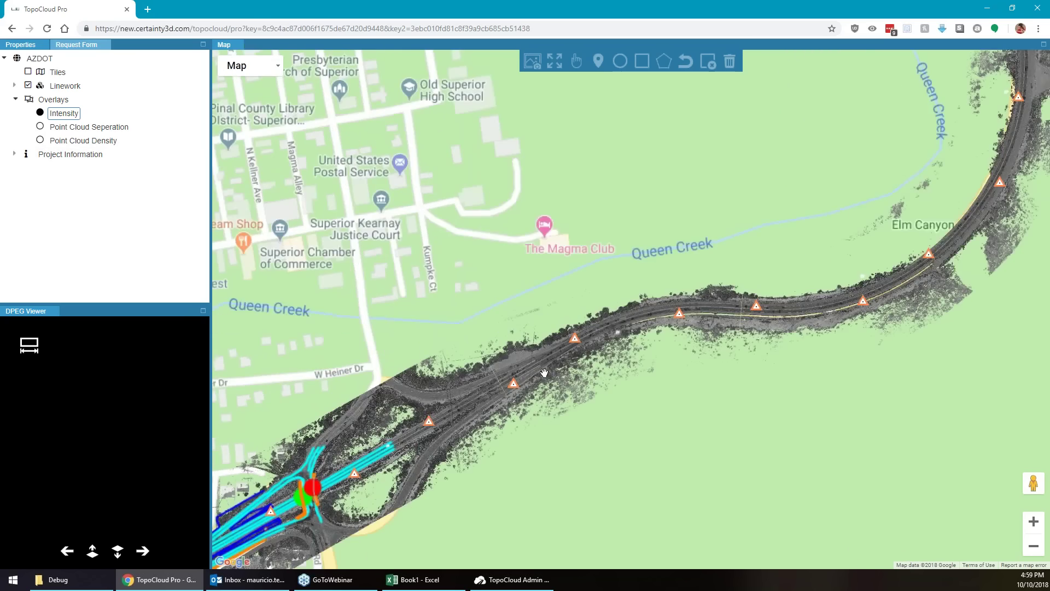
pyautogui.scroll(4, 573, 349)
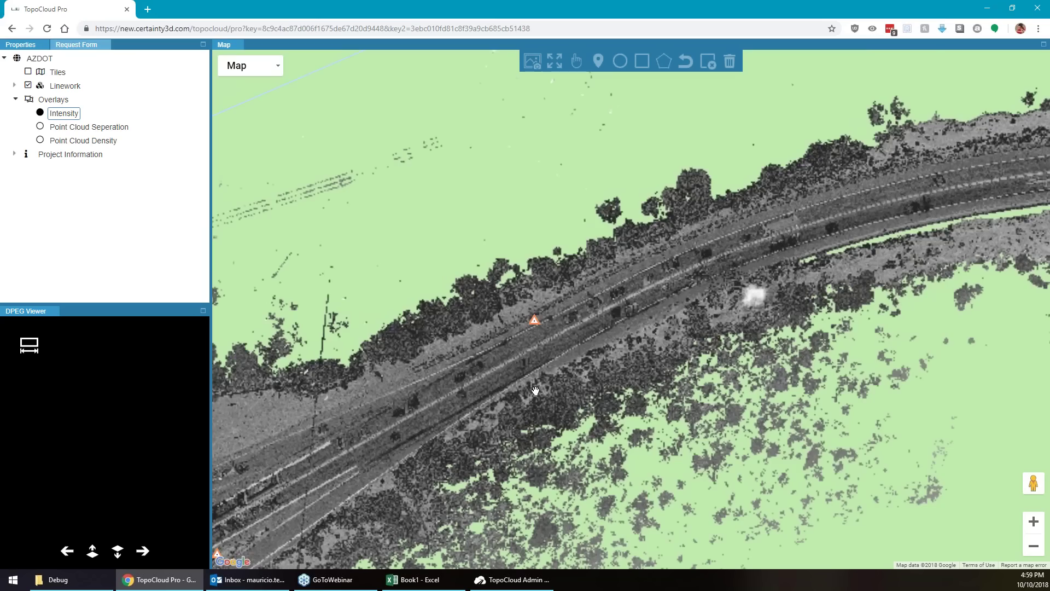
pyautogui.scroll(-1, 688, 310)
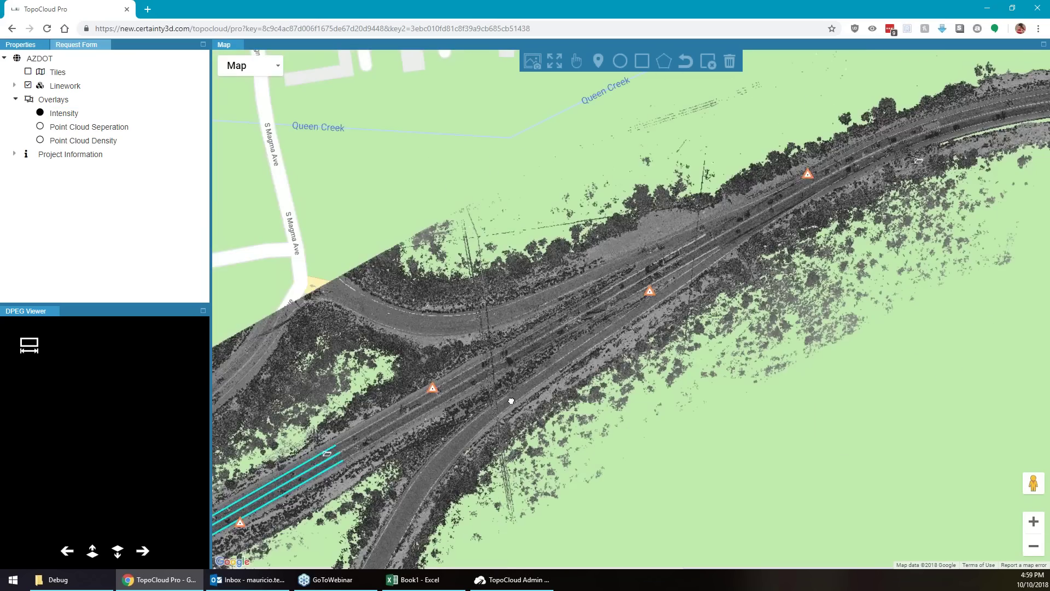
pyautogui.moveTo(511, 402); pyautogui.dragTo(749, 295)
pyautogui.scroll(-2, 687, 274)
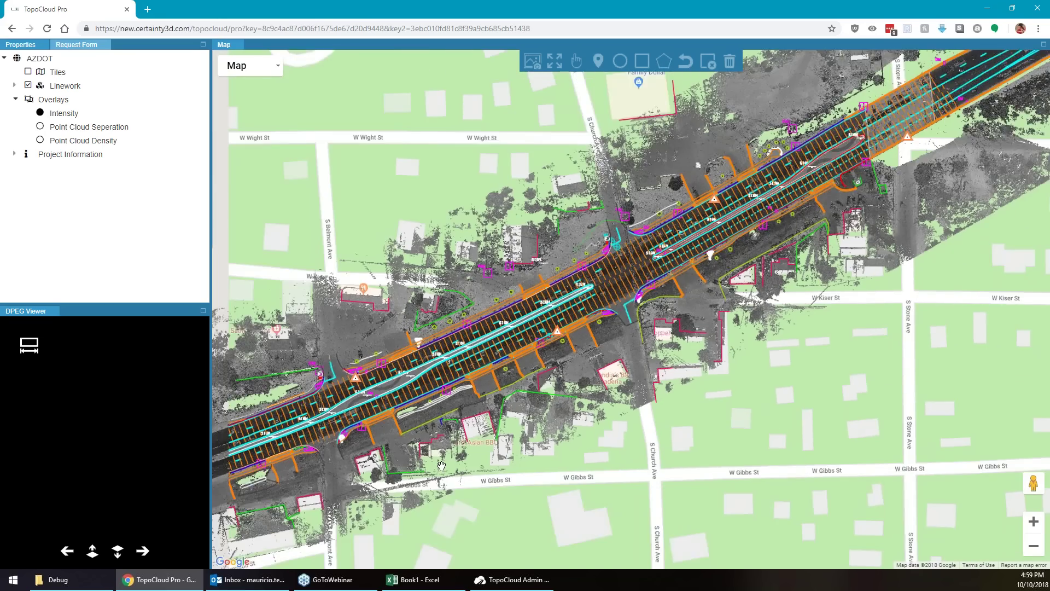
pyautogui.moveTo(315, 481); pyautogui.dragTo(472, 379)
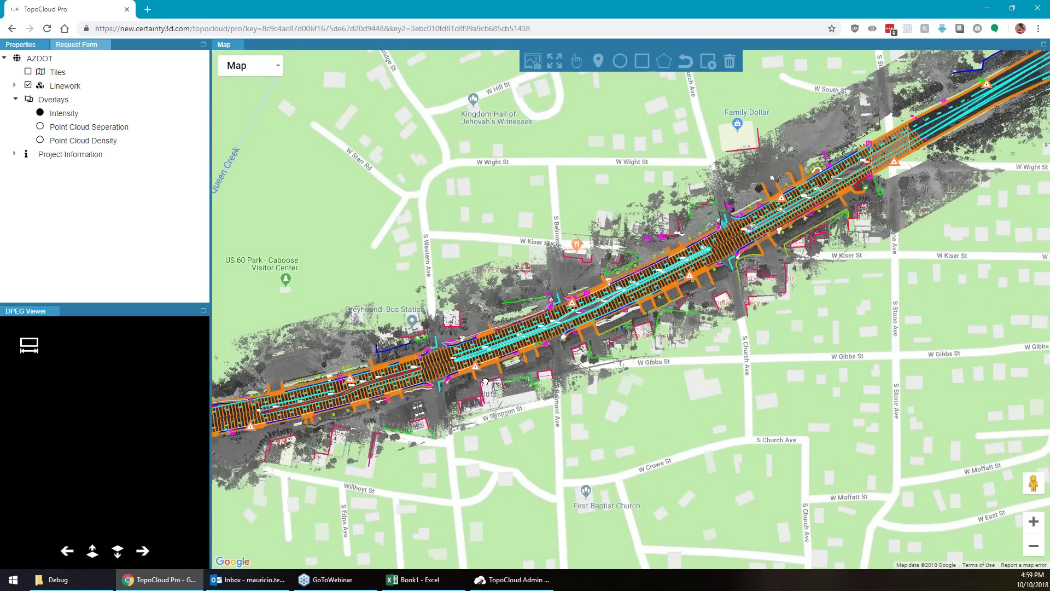
pyautogui.scroll(2, 429, 378)
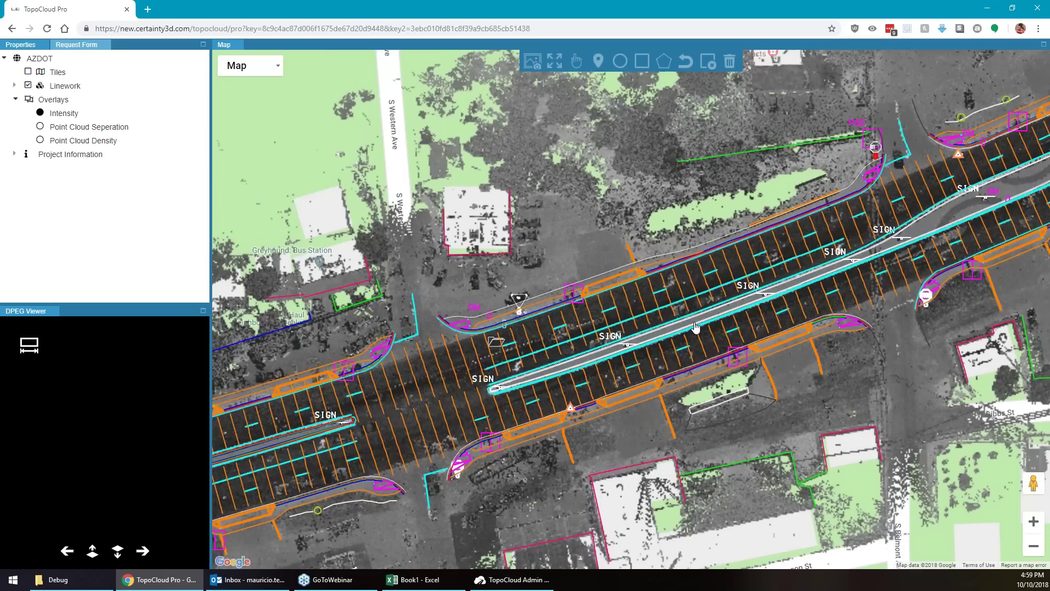
pyautogui.scroll(-1, 540, 377)
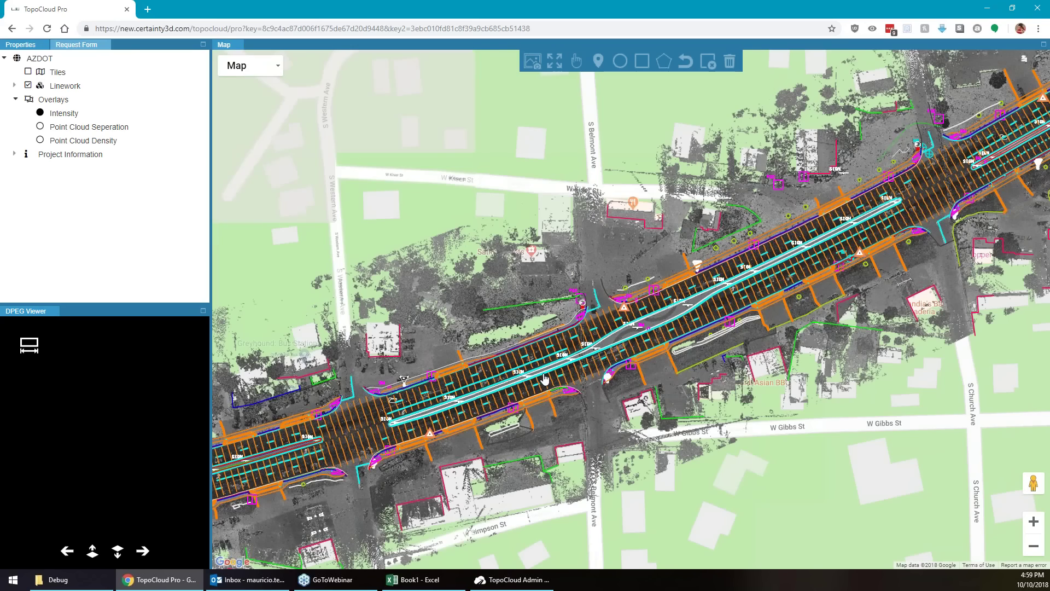
# Open a street image in the DPEG Viewer for a spot in the highway intersection at S Church Ave.
pyautogui.click(532, 61)
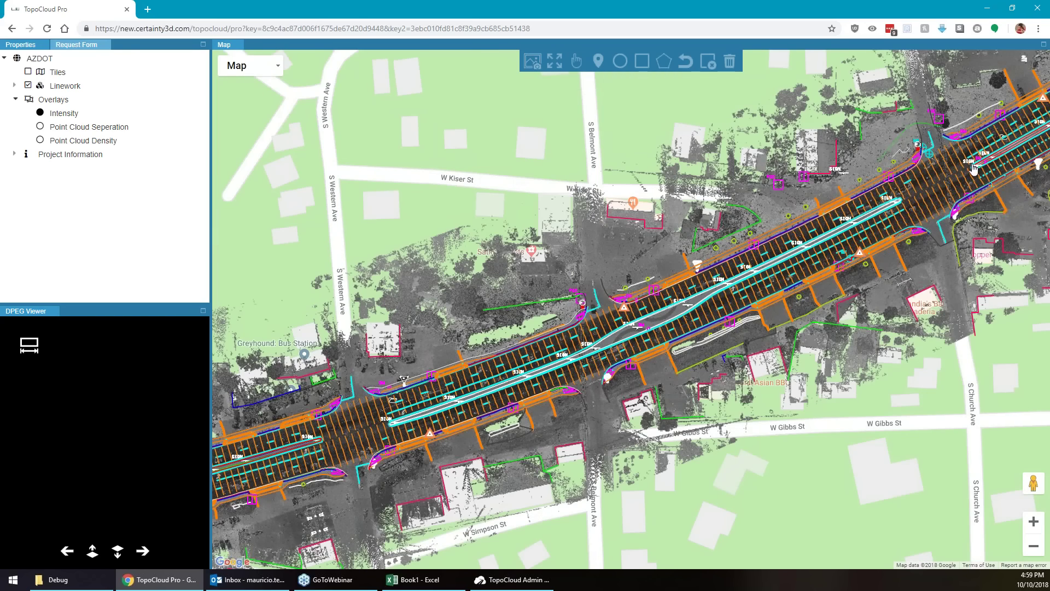
pyautogui.click(979, 146)
pyautogui.scroll(1, 980, 145)
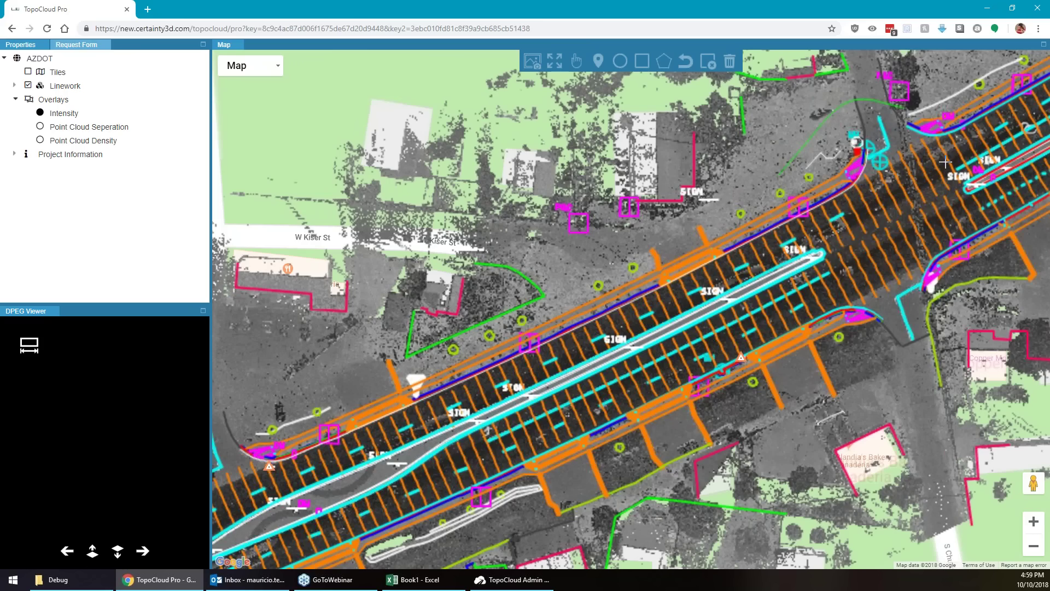
pyautogui.click(908, 181)
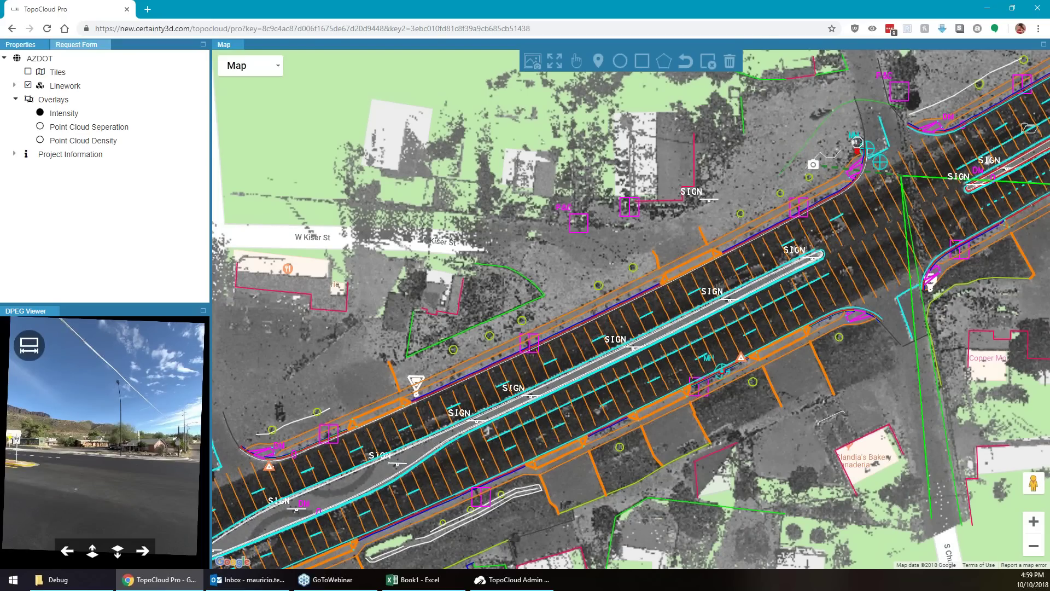
pyautogui.moveTo(704, 318); pyautogui.dragTo(653, 326)
pyautogui.scroll(-2, 653, 326)
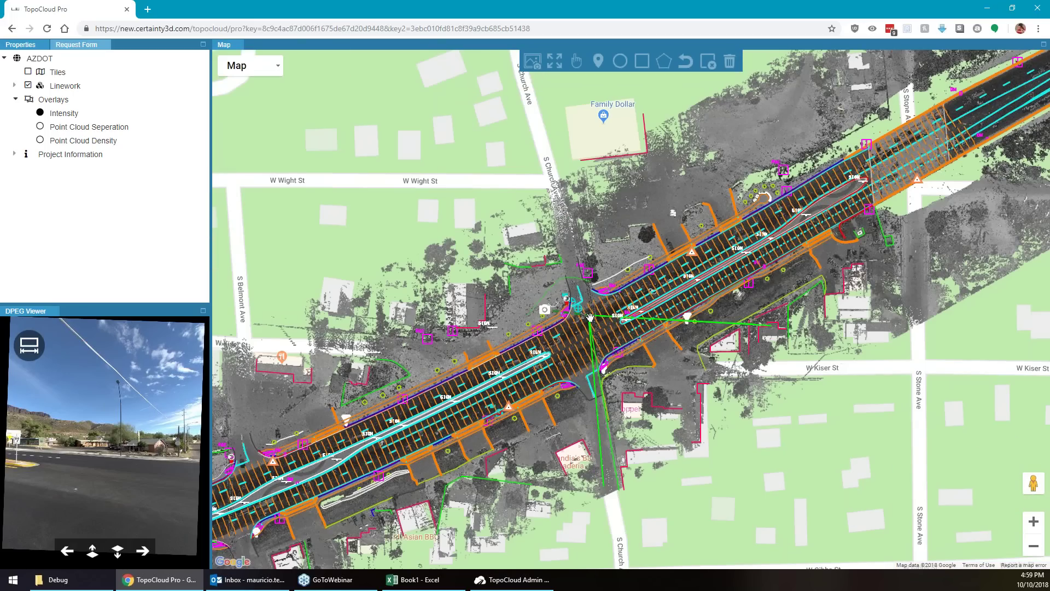
# Load street imagery for another spot at the S Church Ave intersection and browse forward and back through its images.
pyautogui.click(545, 310)
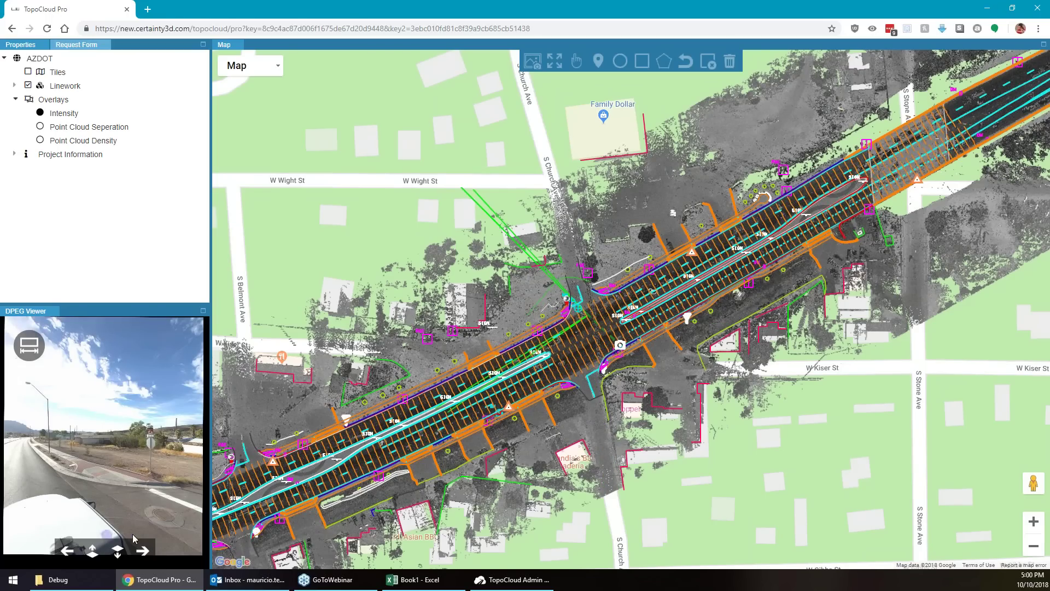
pyautogui.click(144, 551)
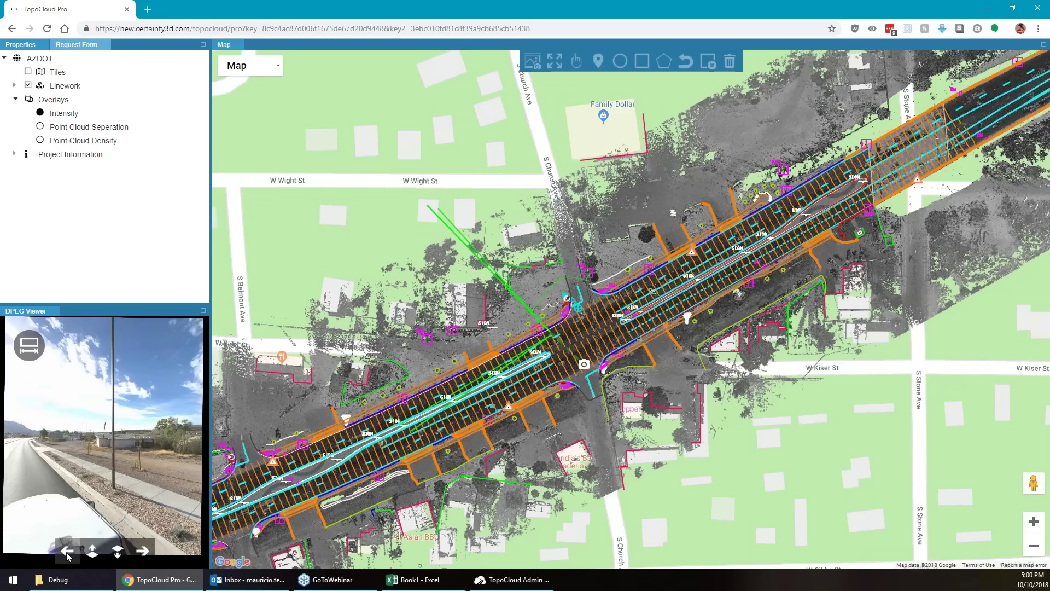
pyautogui.click(68, 553)
pyautogui.click(68, 552)
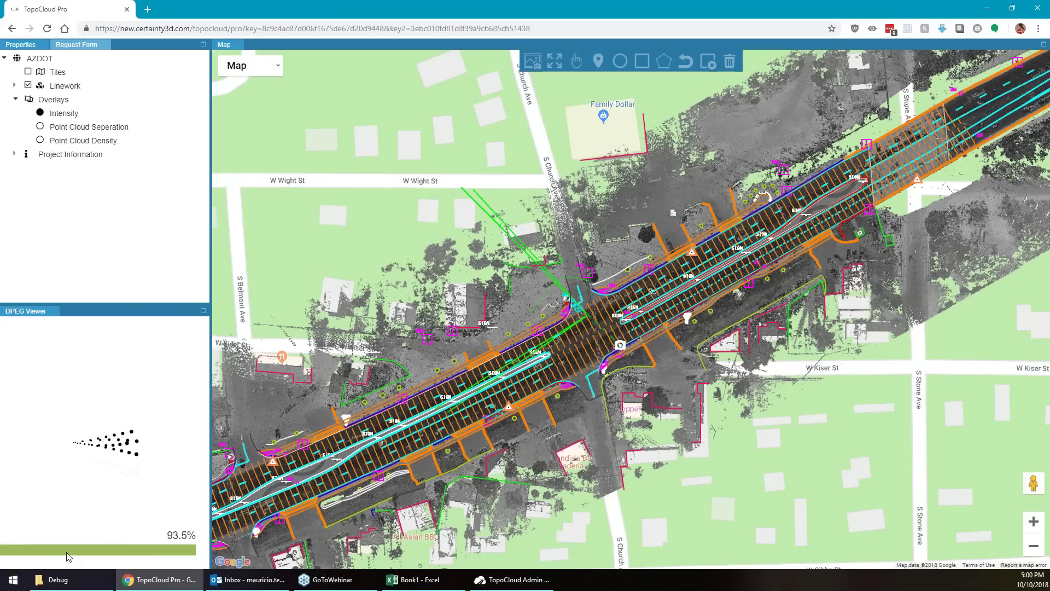
pyautogui.click(68, 554)
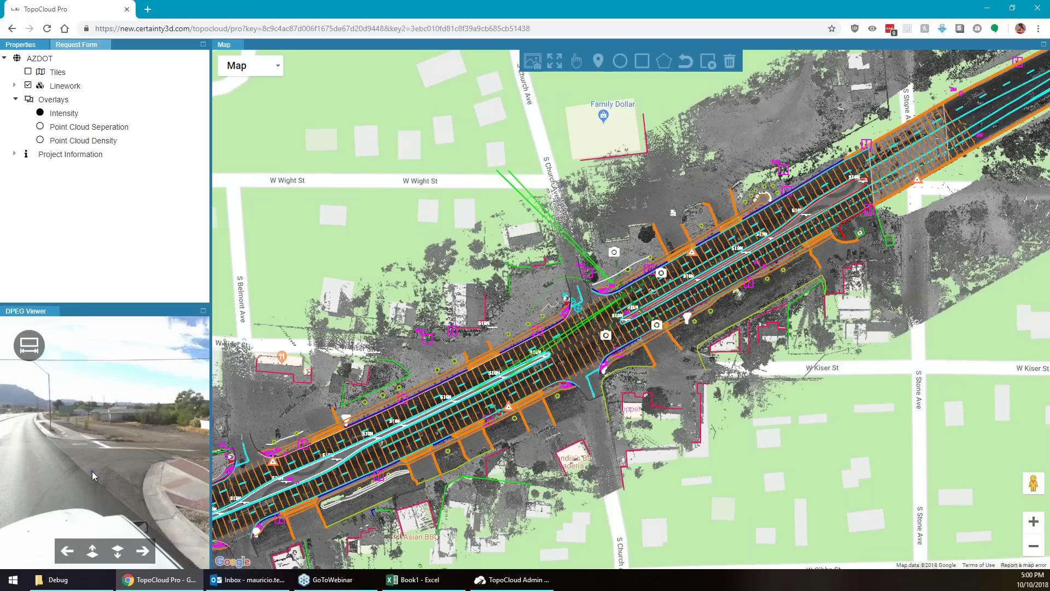
# Look around the intersection panorama and compare its photo with the point cloud intensity view, ending on the photo.
pyautogui.click(94, 552)
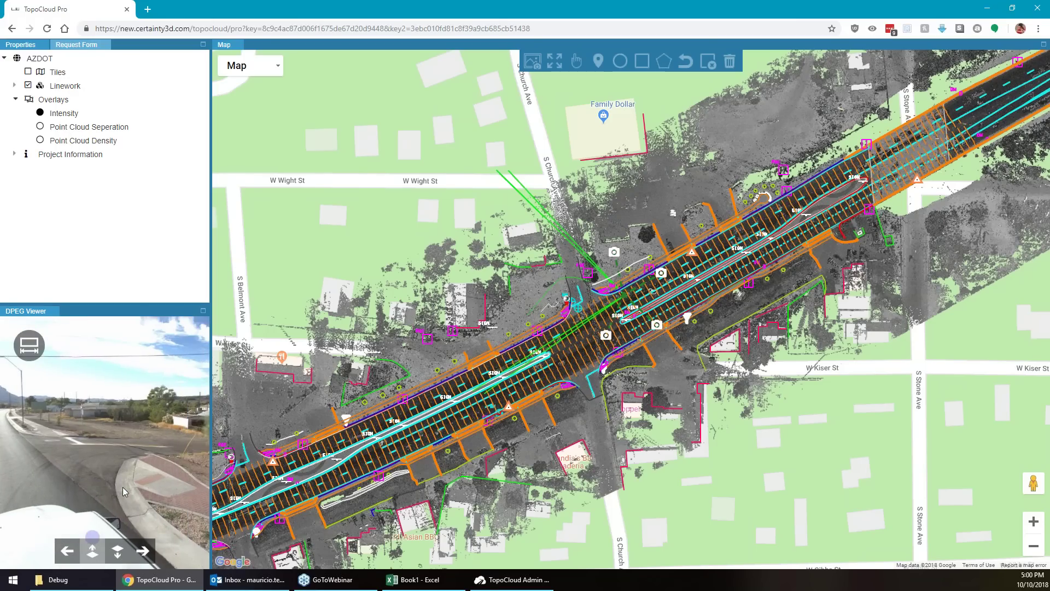
pyautogui.moveTo(122, 481); pyautogui.dragTo(112, 455)
pyautogui.moveTo(110, 415); pyautogui.dragTo(167, 407)
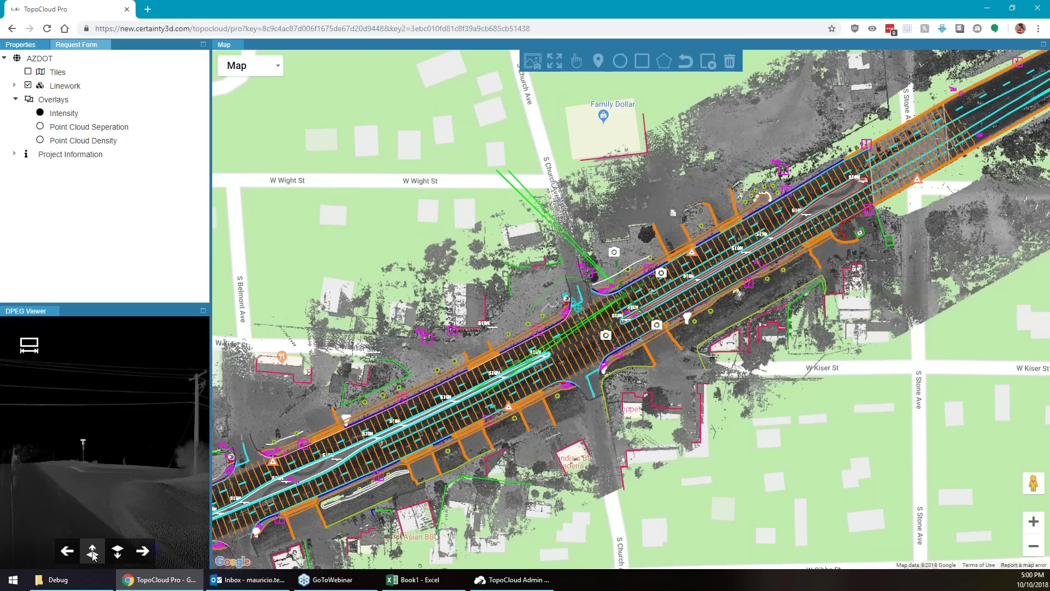
pyautogui.click(116, 553)
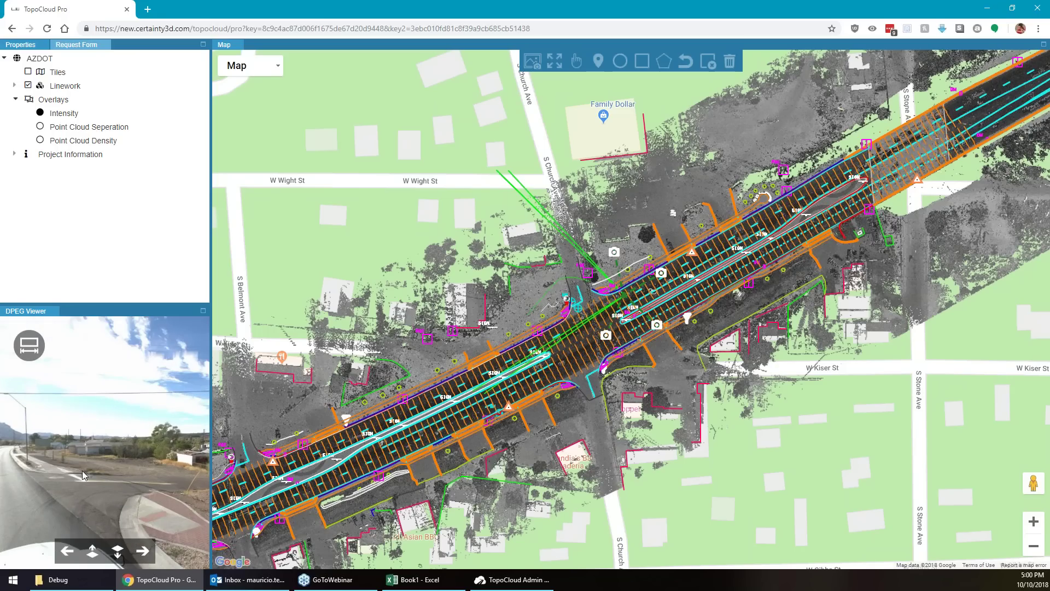
# Measure the vertical clearance between the overhead wire and the road surface in the DPEG Viewer street image.
pyautogui.click(31, 358)
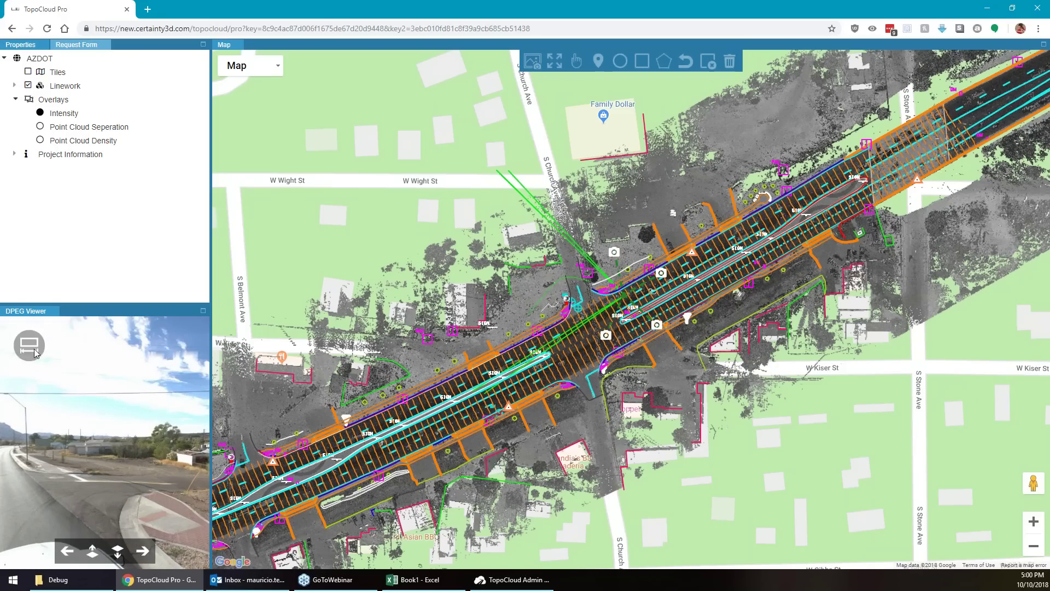
pyautogui.click(54, 395)
pyautogui.scroll(2, 87, 517)
pyautogui.scroll(3, 82, 506)
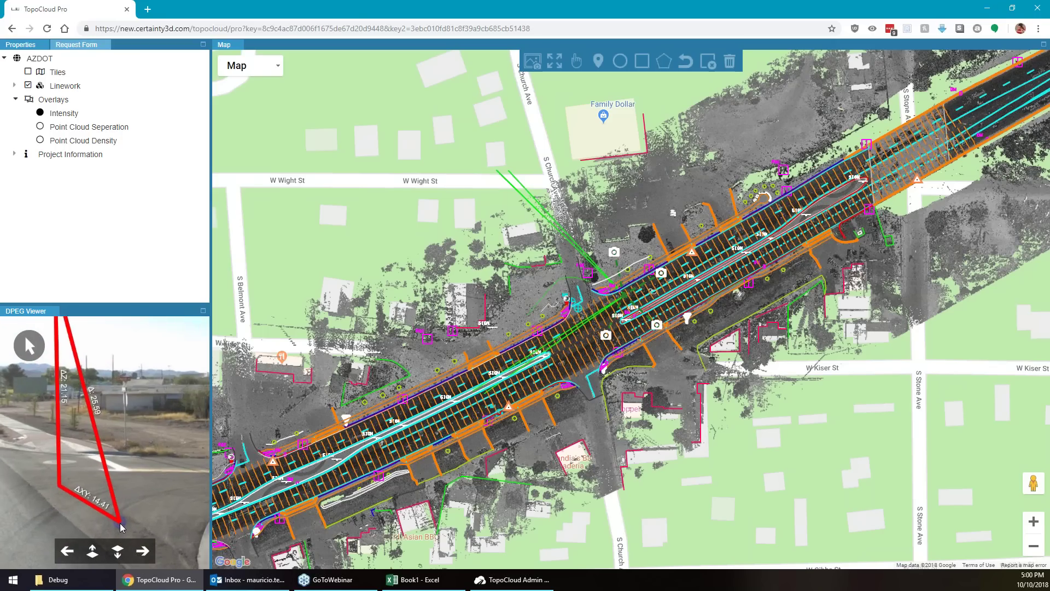
pyautogui.scroll(-1, 147, 517)
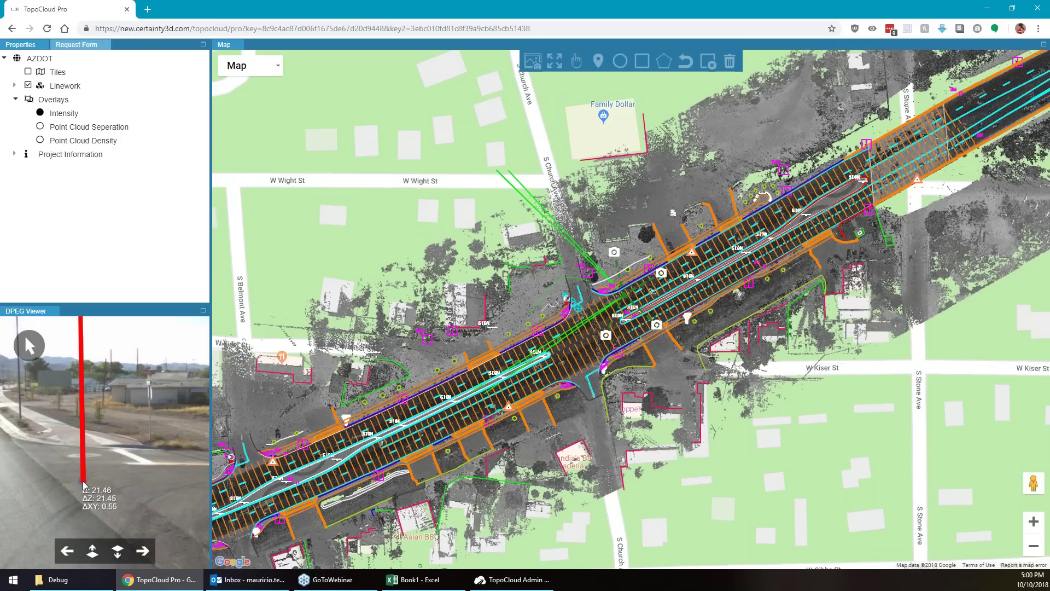
pyautogui.scroll(1, 84, 485)
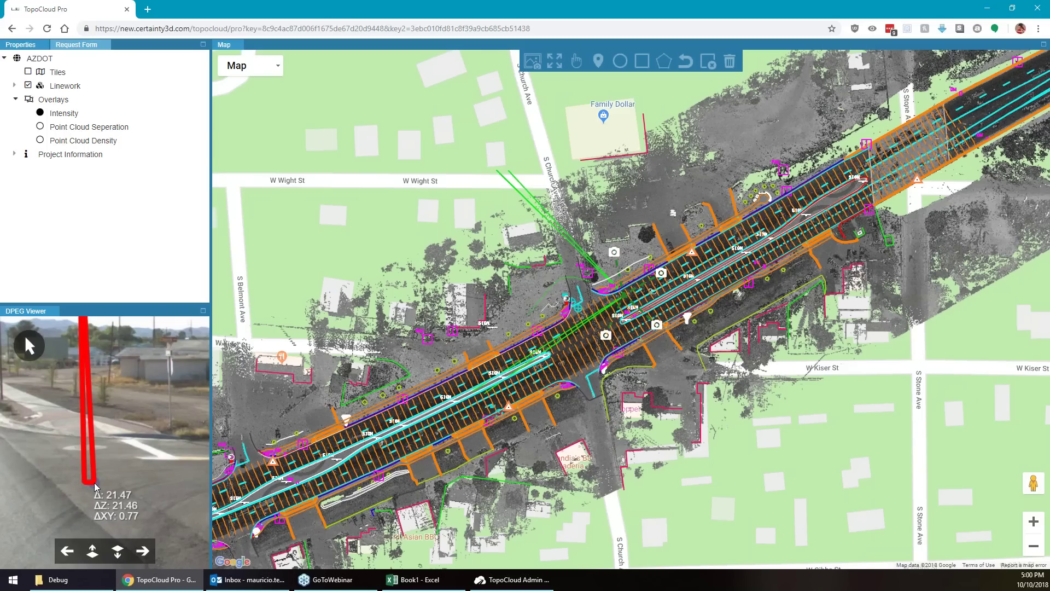
pyautogui.scroll(-3, 90, 492)
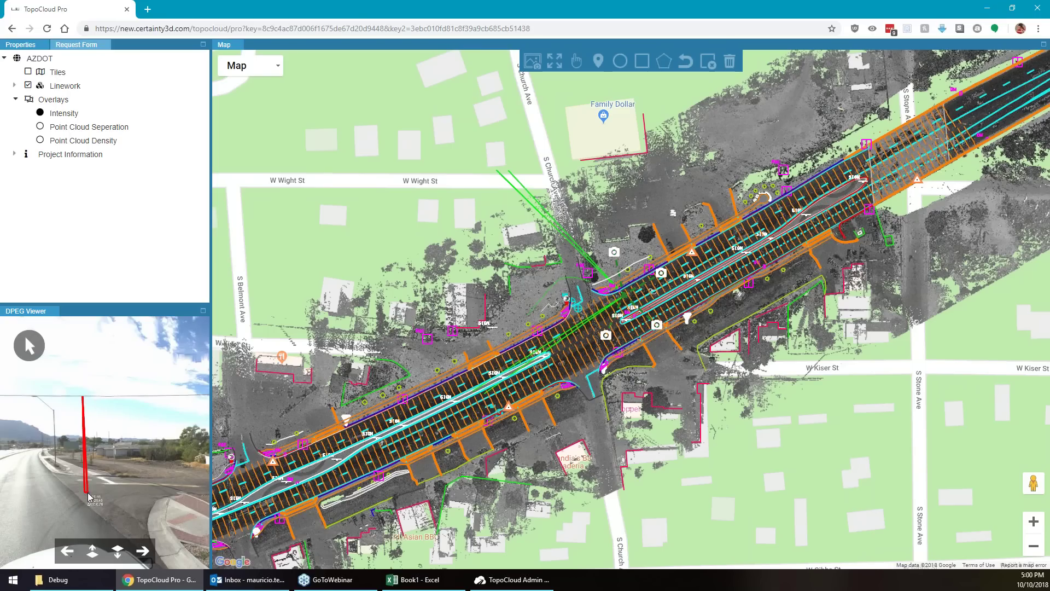
pyautogui.click(50, 518)
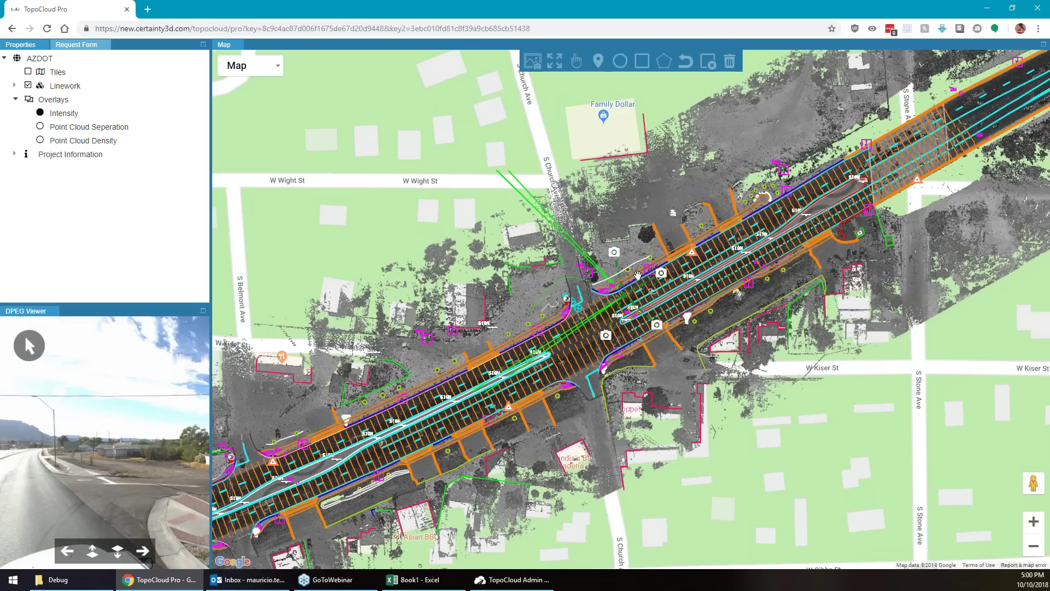
# Hide the AZDOT Linework layer around the S Church Ave intersection, keeping the Intensity overlay.
pyautogui.scroll(1, 638, 274)
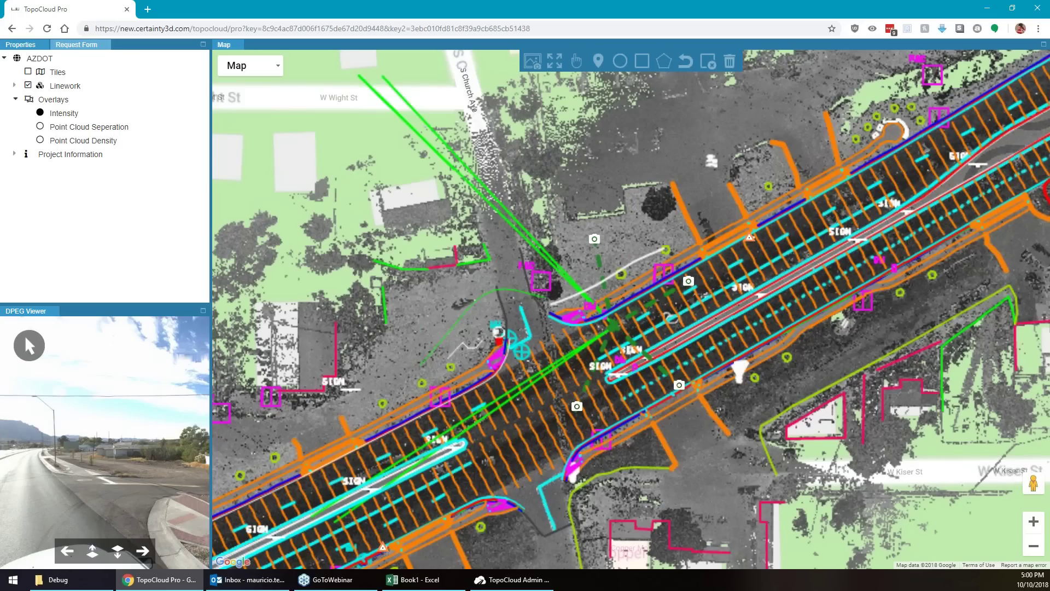
pyautogui.moveTo(638, 274); pyautogui.dragTo(587, 282)
pyautogui.click(85, 47)
pyautogui.click(14, 45)
pyautogui.click(29, 88)
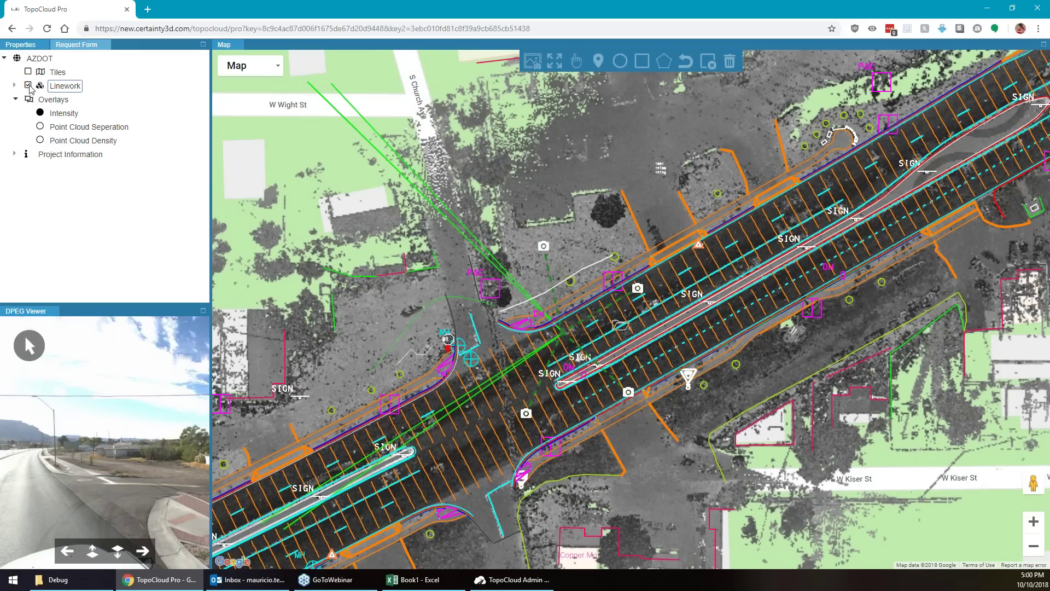
pyautogui.moveTo(552, 262); pyautogui.dragTo(523, 273)
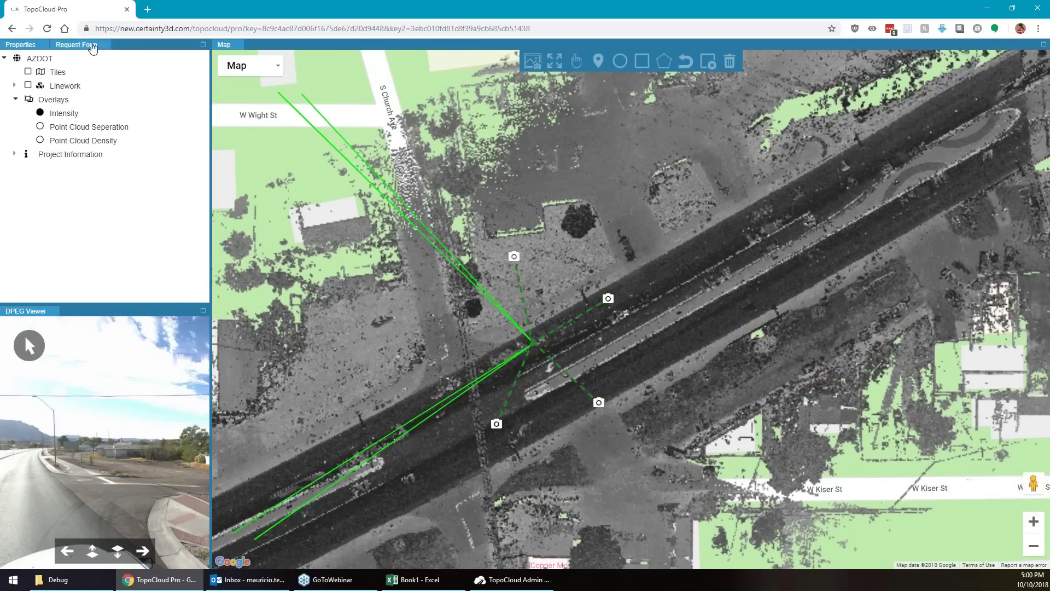
# Open the request form and draw a rectangular area of interest where S Church Ave meets the highway.
pyautogui.click(90, 45)
pyautogui.click(642, 61)
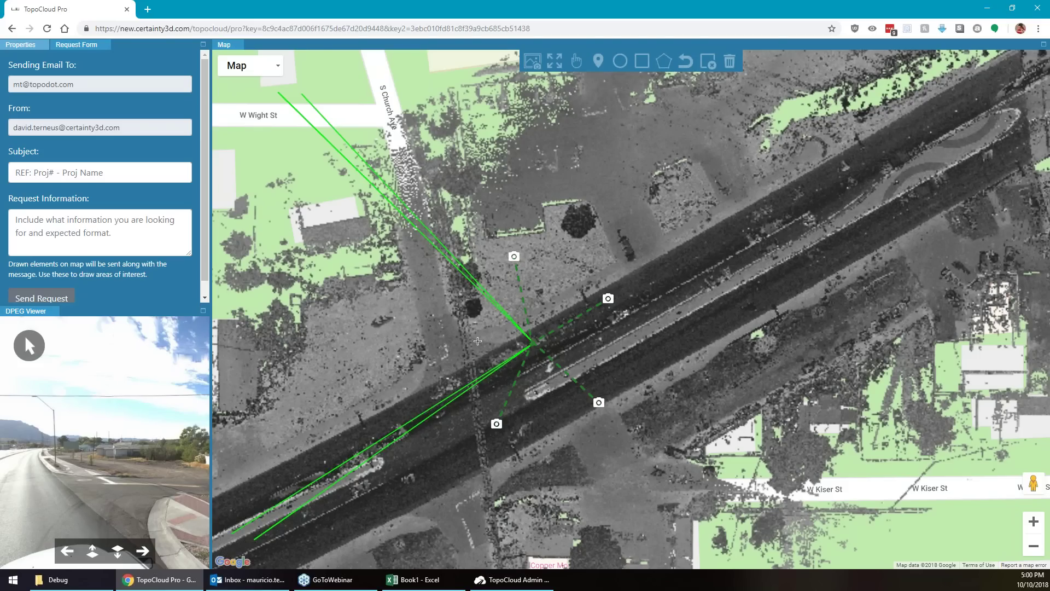
pyautogui.moveTo(439, 313); pyautogui.dragTo(510, 438)
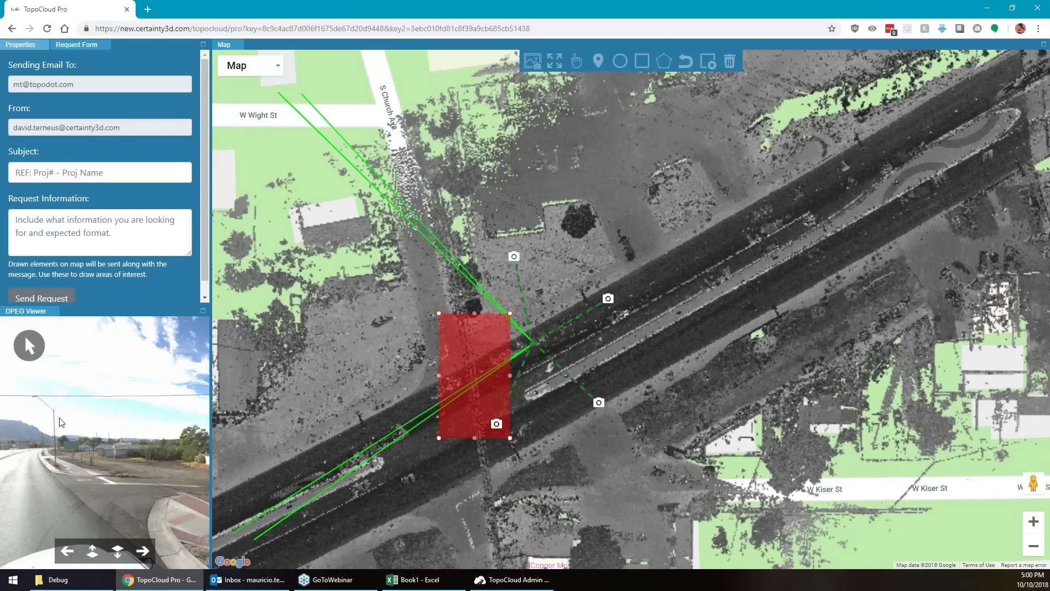
pyautogui.moveTo(91, 402); pyautogui.dragTo(110, 405)
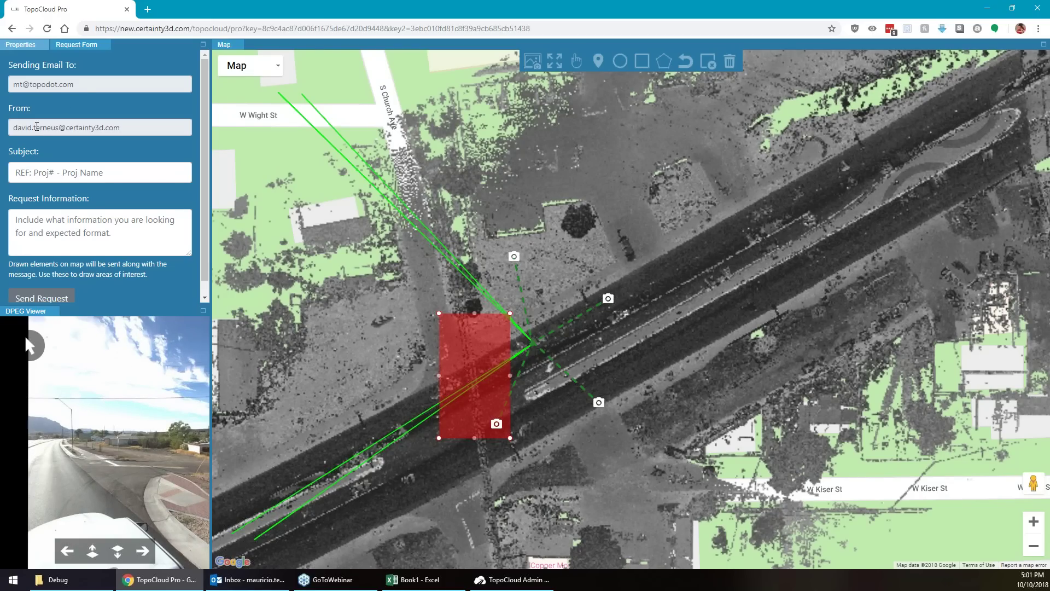
# Fill in the request with subject "Need clearances" and request information "Extract clearance.. See red area.".
pyautogui.click(59, 174)
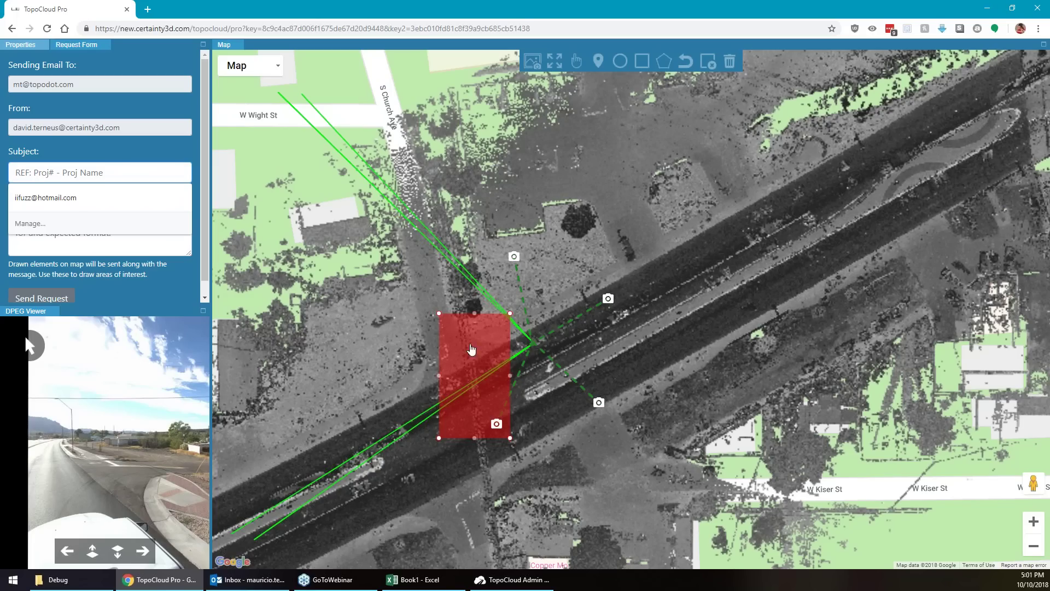
pyautogui.write('Nee')
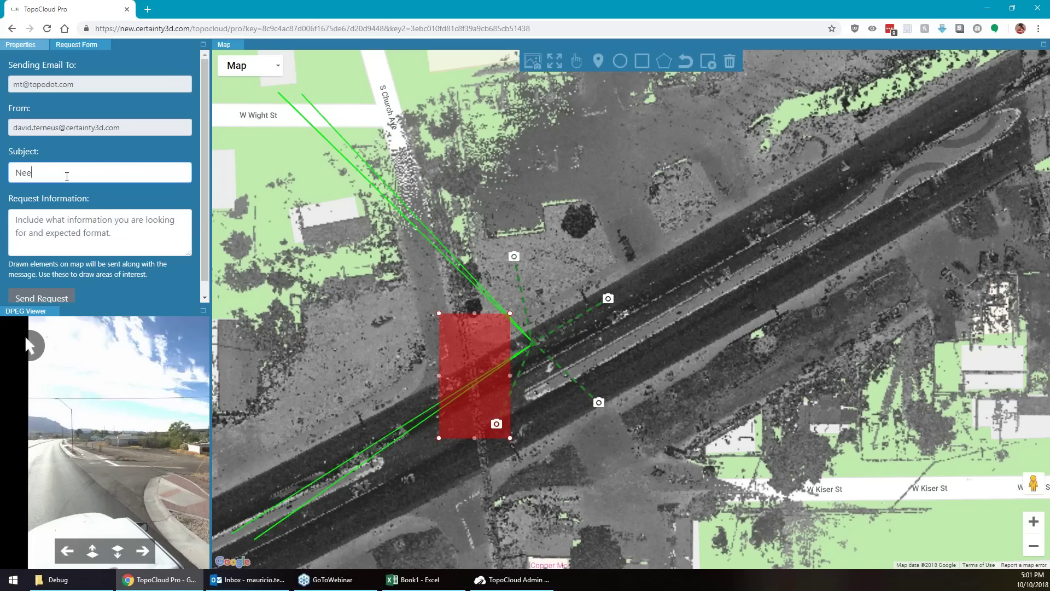
pyautogui.write('d clearances')
pyautogui.click(92, 221)
pyautogui.write('Extract cl')
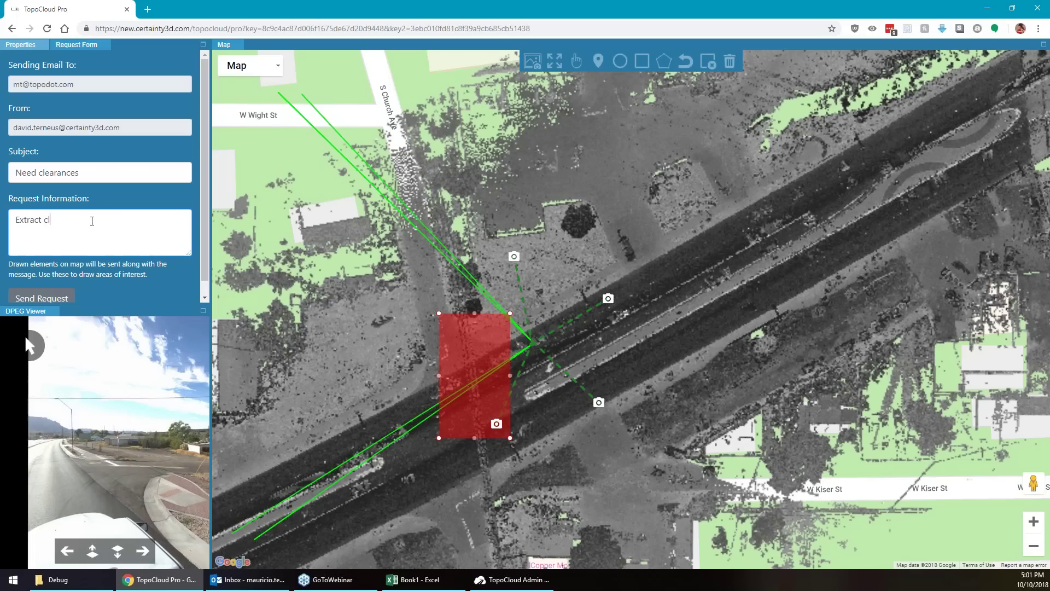
pyautogui.write('earance.. See red area.')
pyautogui.click(577, 390)
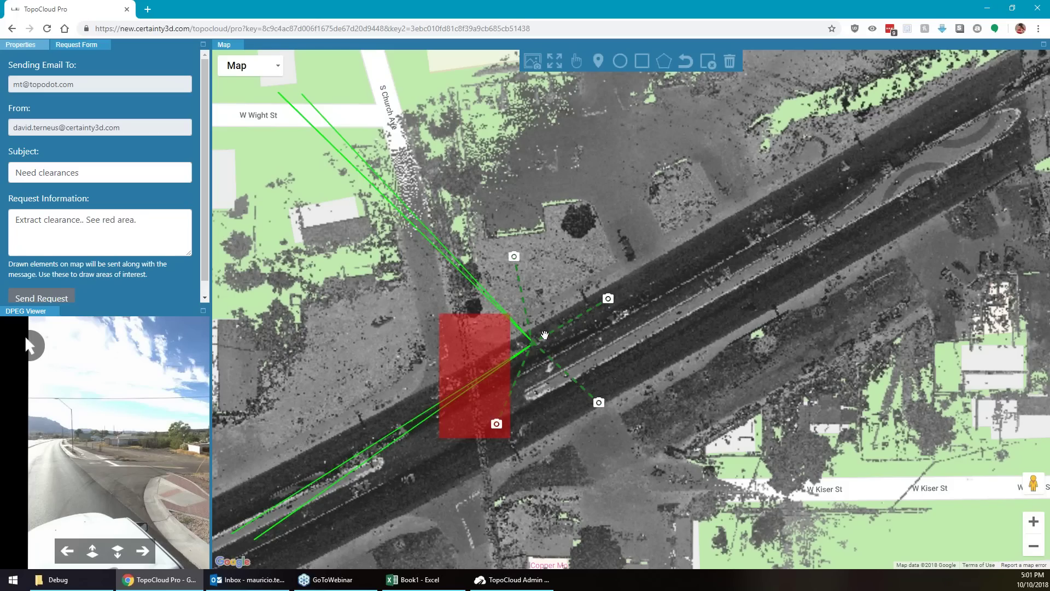
pyautogui.moveTo(138, 488); pyautogui.dragTo(97, 494)
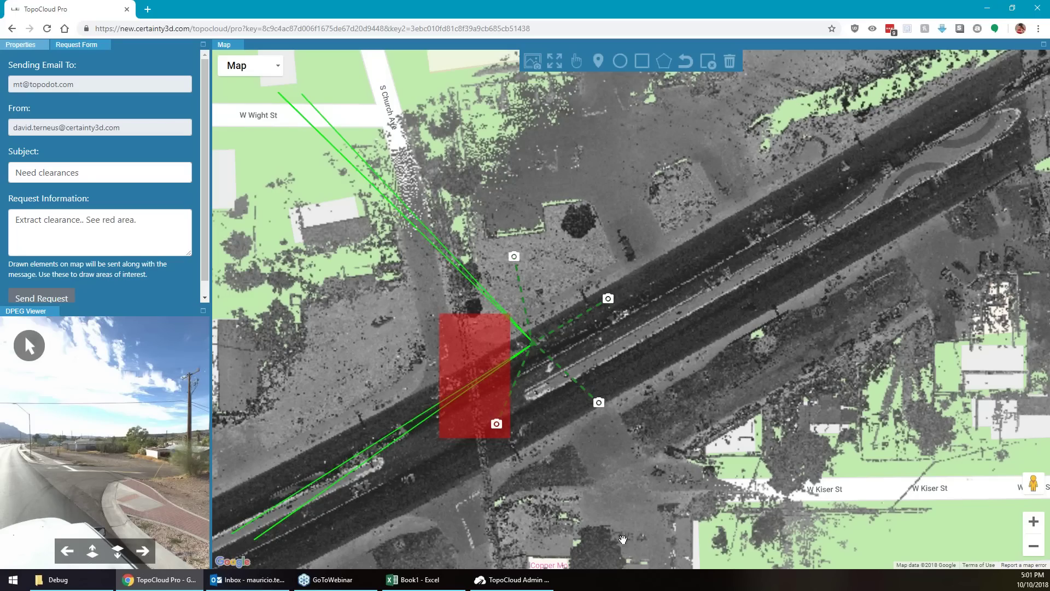
# Go to the new.certainty3d.com home page, dismiss the subscription form and open the TopoDOT University Technotes page.
pyautogui.moveTo(214, 25); pyautogui.dragTo(663, 24)
pyautogui.press('BackSpace')
pyautogui.press('Return')
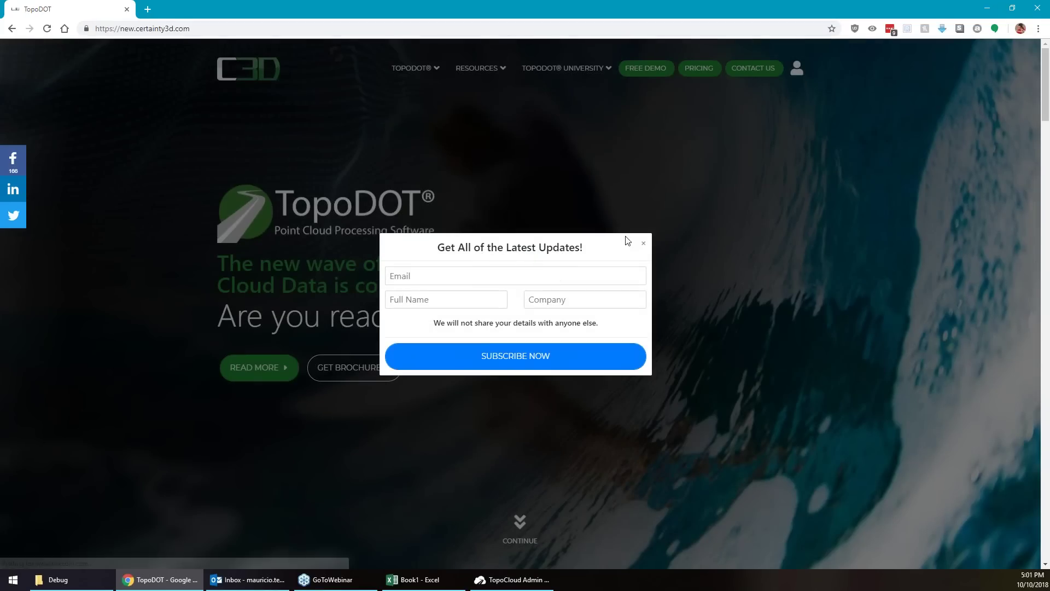
pyautogui.click(643, 243)
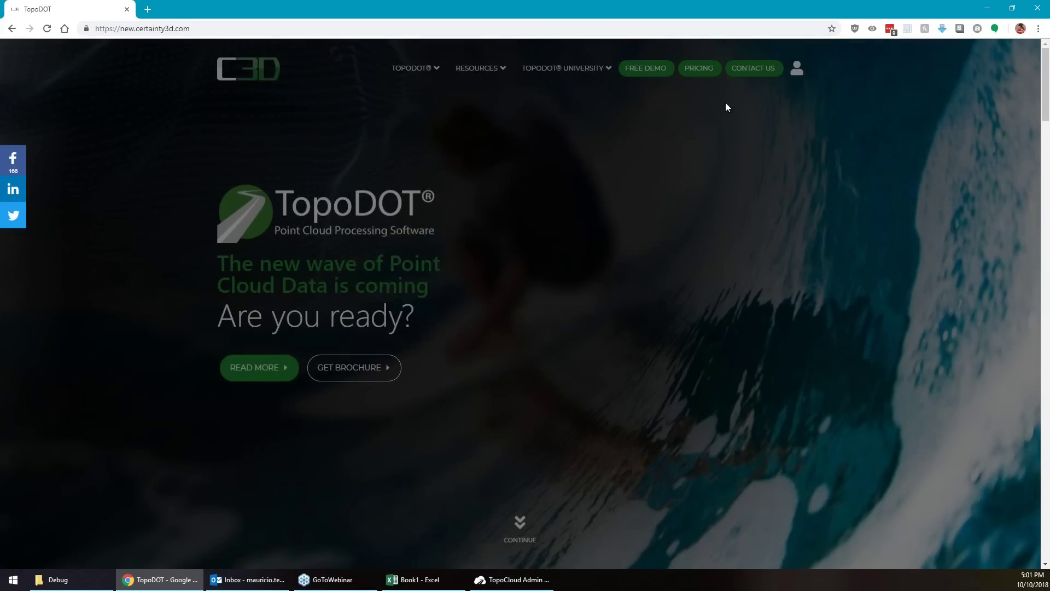
pyautogui.moveTo(566, 68)
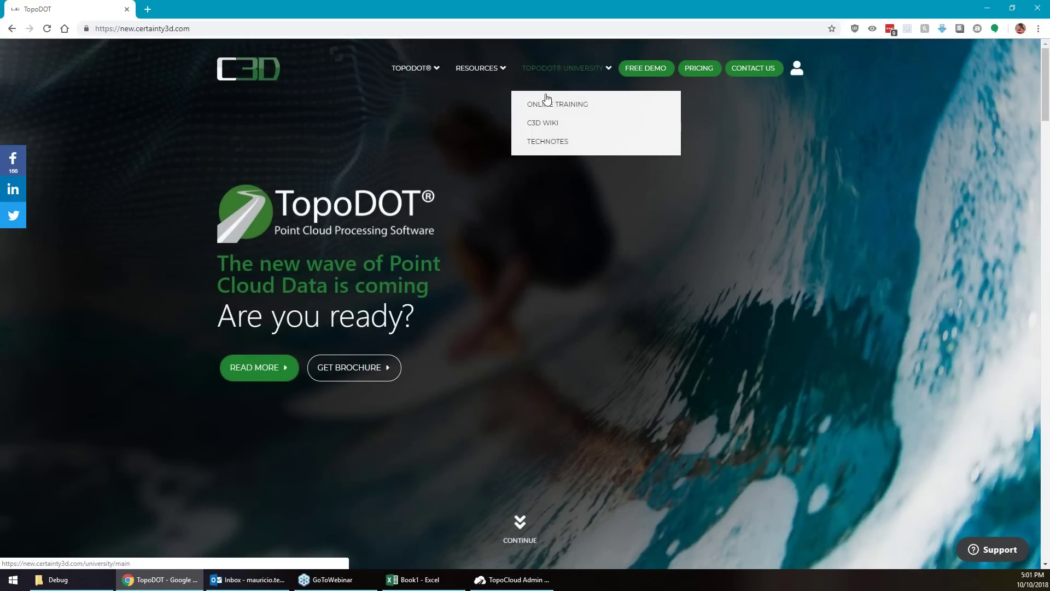
pyautogui.click(552, 142)
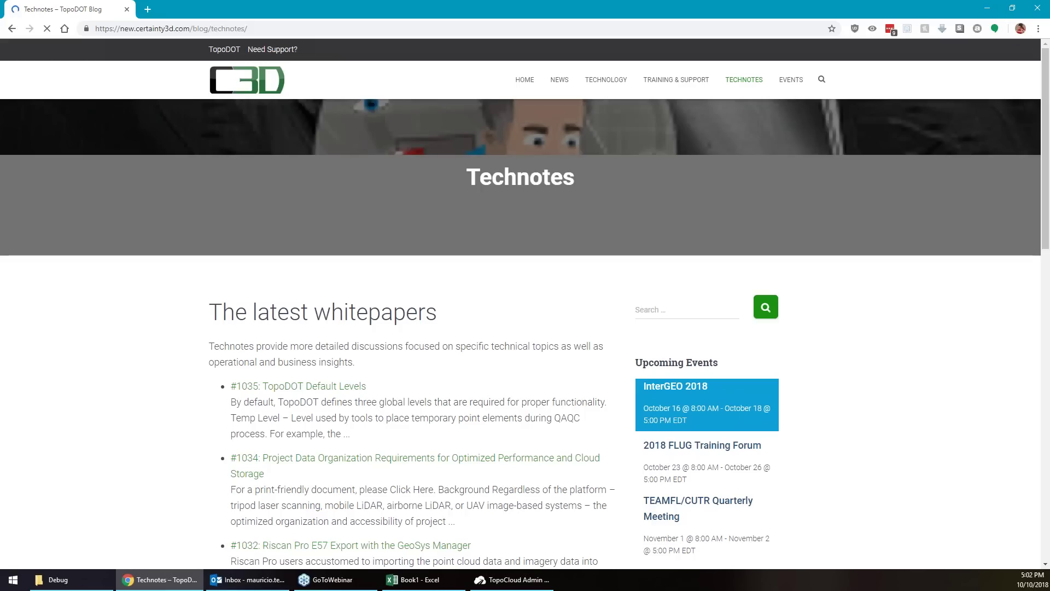
# Open TechNote #1034 on project data organization and review it from the directory tree structure to the implementation presentation.
pyautogui.click(411, 460)
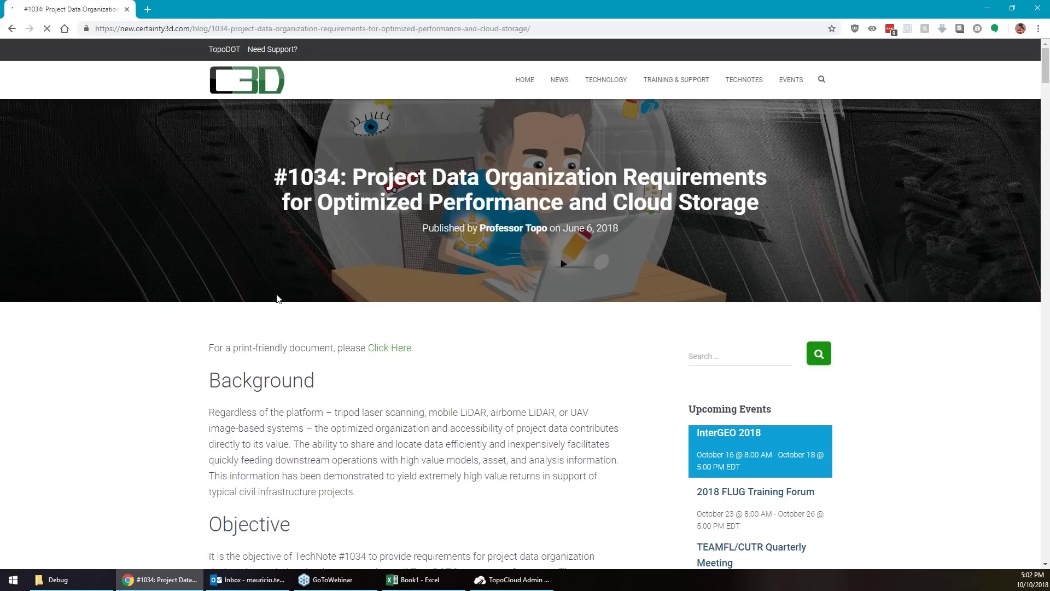
pyautogui.scroll(-2, 277, 299)
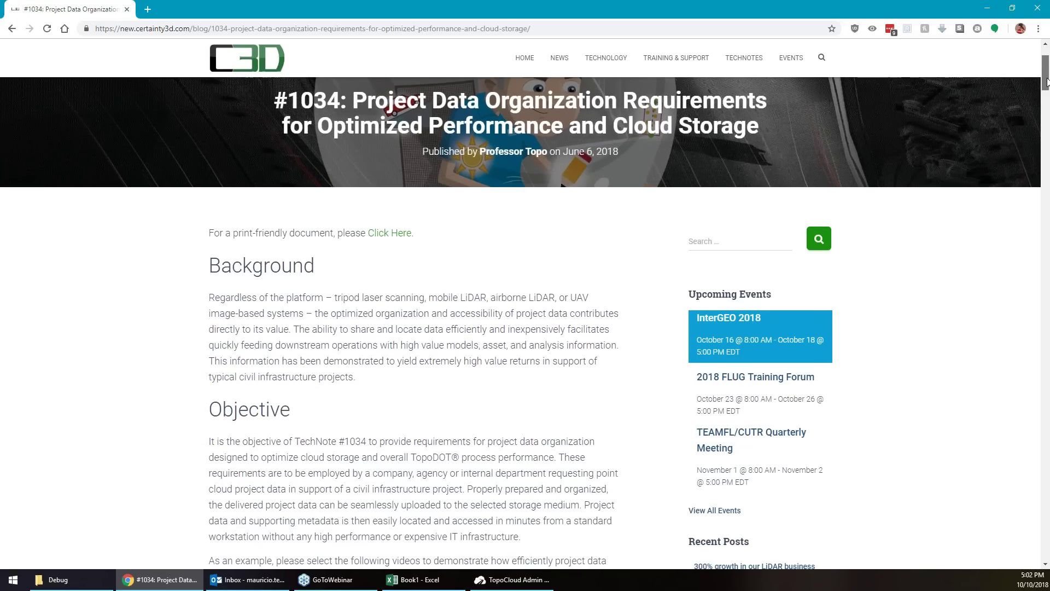
pyautogui.scroll(-3, 1047, 86)
pyautogui.moveTo(1047, 86); pyautogui.dragTo(1042, 151)
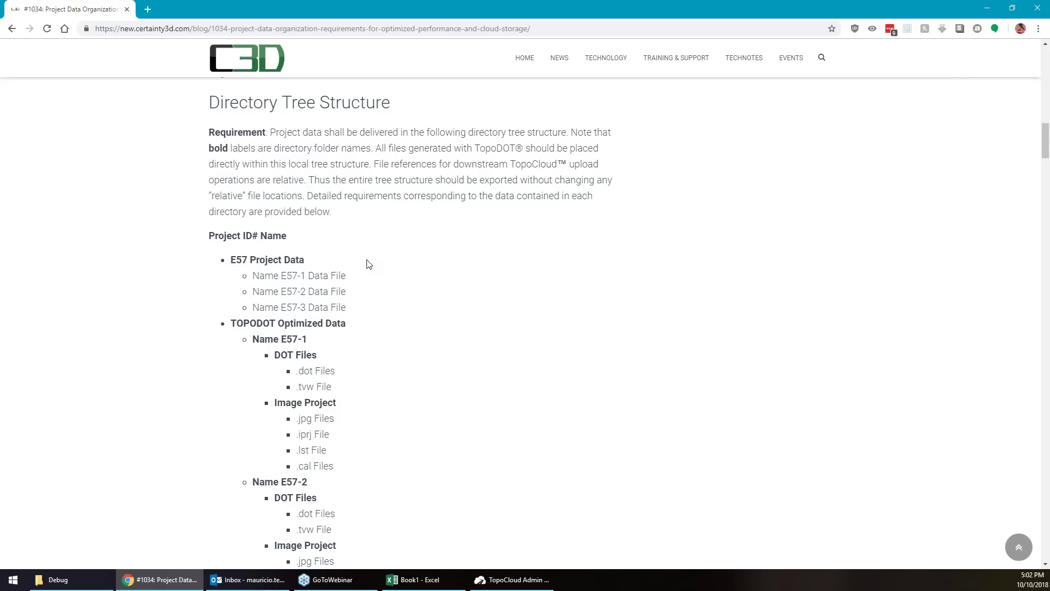
pyautogui.moveTo(1046, 137); pyautogui.dragTo(1035, 248)
pyautogui.scroll(-2, 1037, 256)
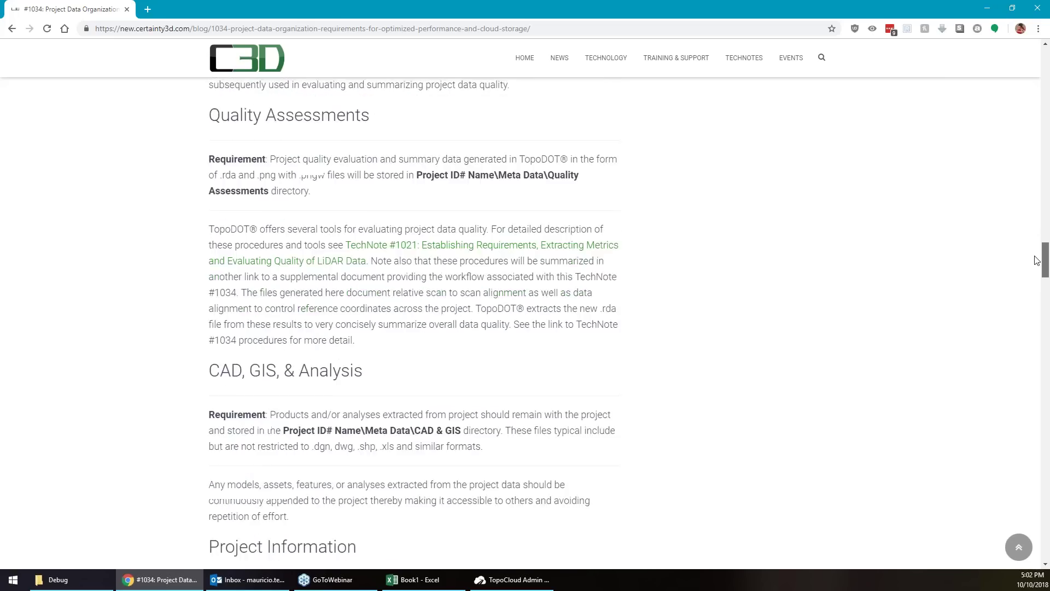
pyautogui.moveTo(1038, 263); pyautogui.dragTo(1045, 495)
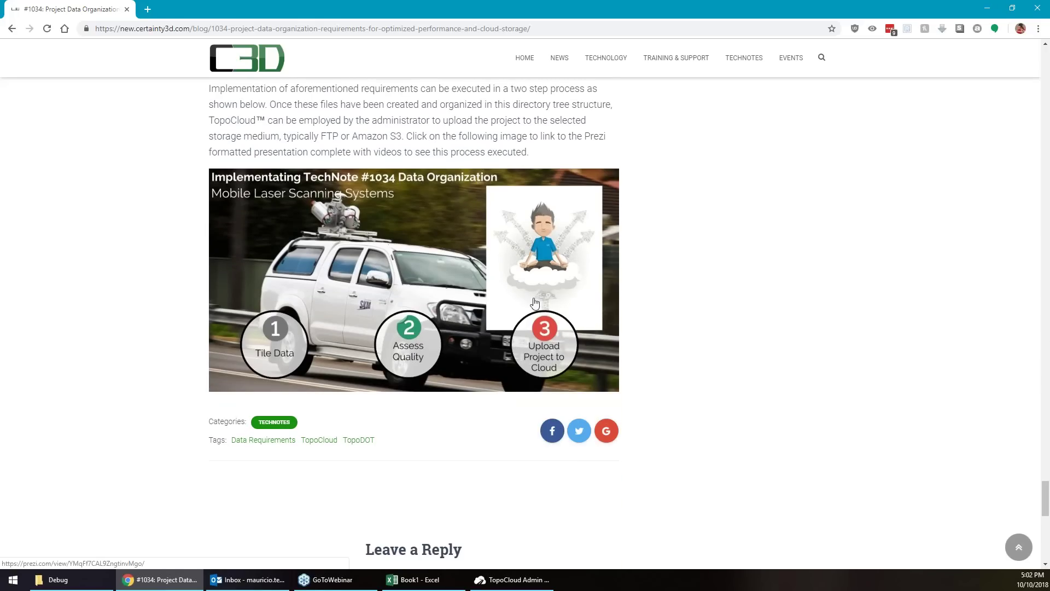
# Start the linked Mobile Project Data Organization Prezi presentation and watch its Tile Data section.
pyautogui.click(463, 282)
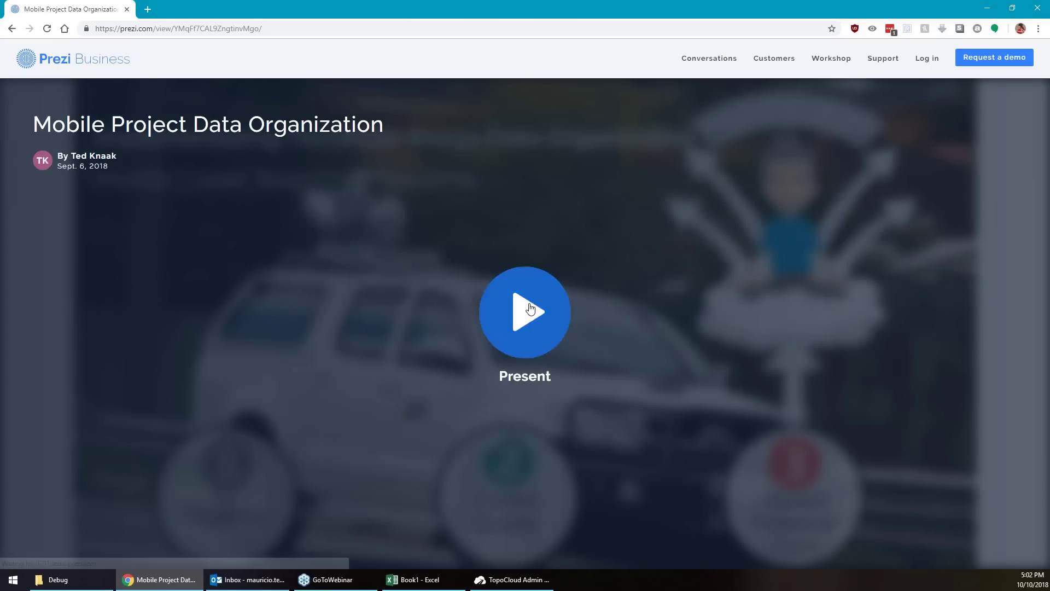
pyautogui.click(533, 374)
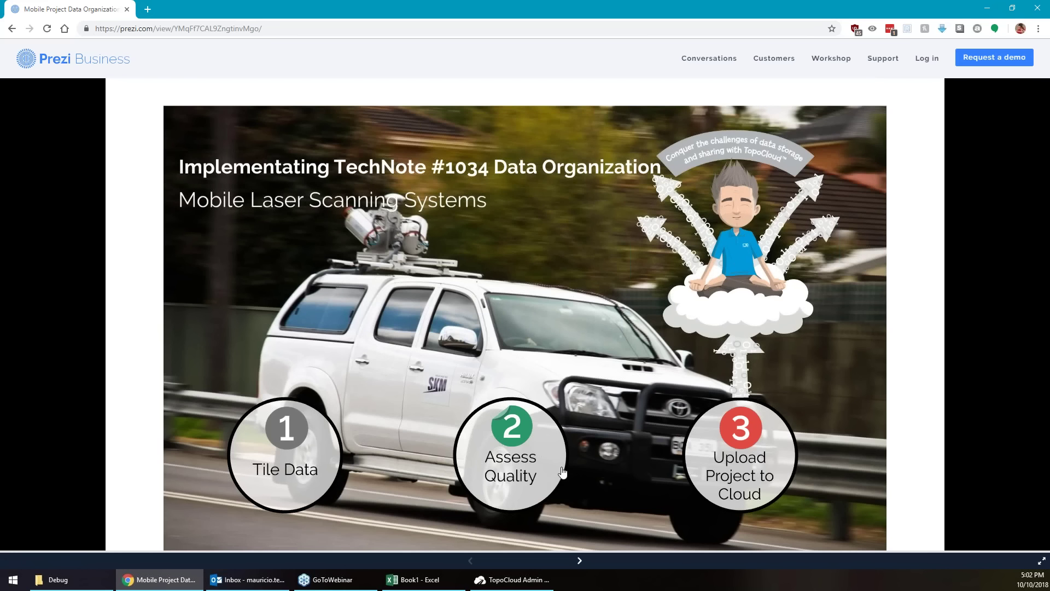
pyautogui.click(319, 452)
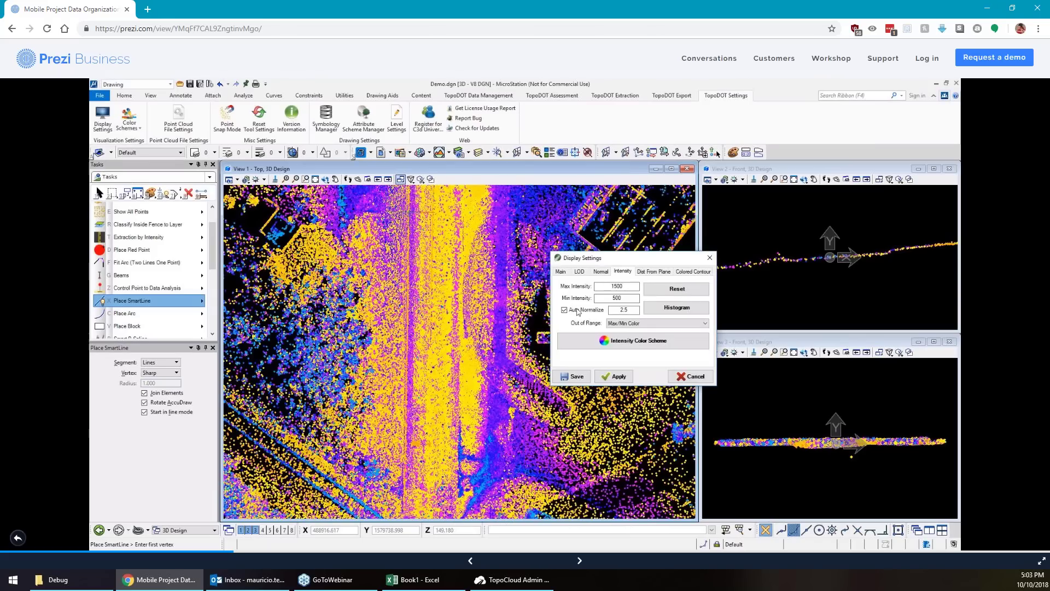
pyautogui.moveTo(576, 257)
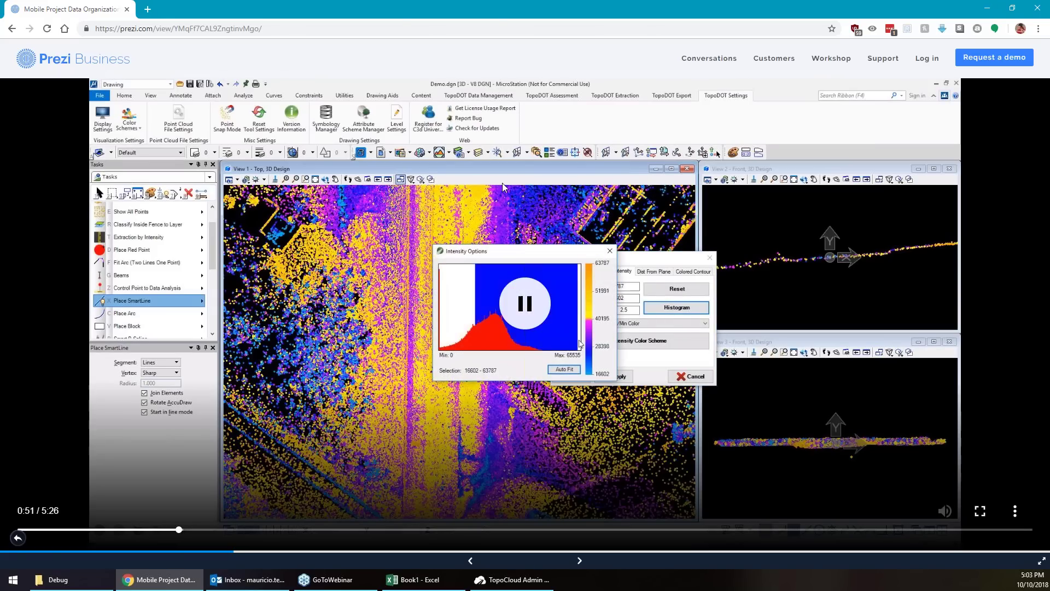
# Return to the TopoCloud Pro map and expand the AZDOT project and its Overlays in the project tree.
pyautogui.hotkey('alt', 'Left')
pyautogui.scroll(12, 674, 375)
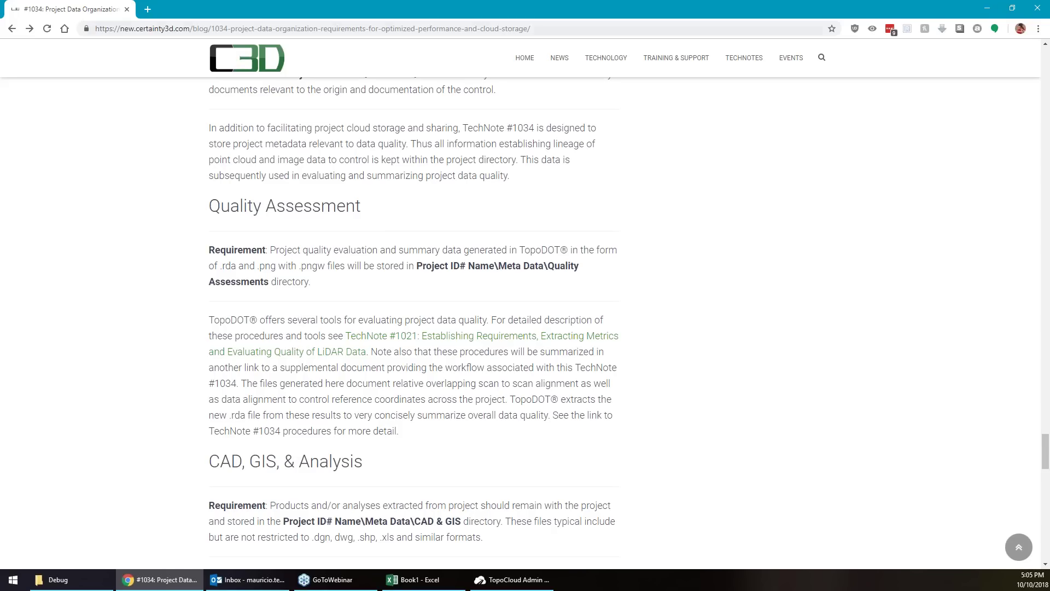
pyautogui.hotkey('alt', 'Left')
pyautogui.hotkey('alt', 'Left')
pyautogui.hotkey('alt', 'Left')
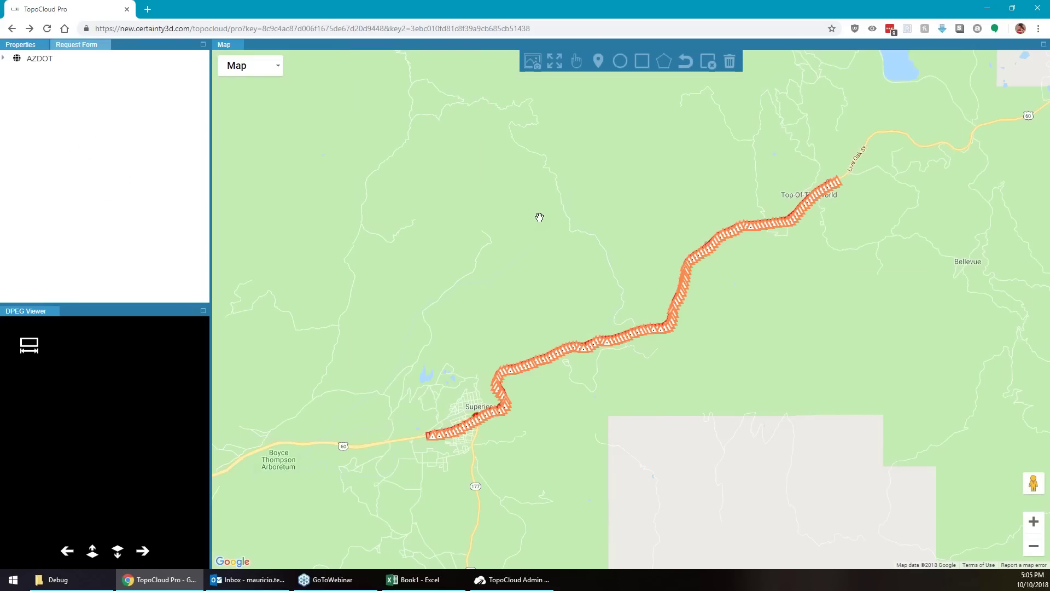
pyautogui.click(4, 59)
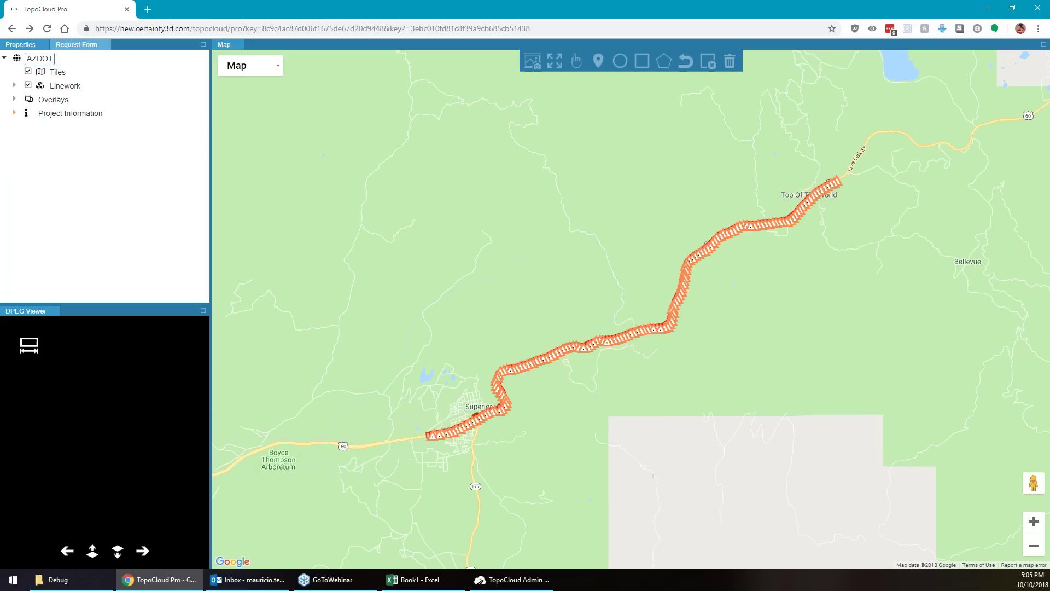
pyautogui.click(15, 99)
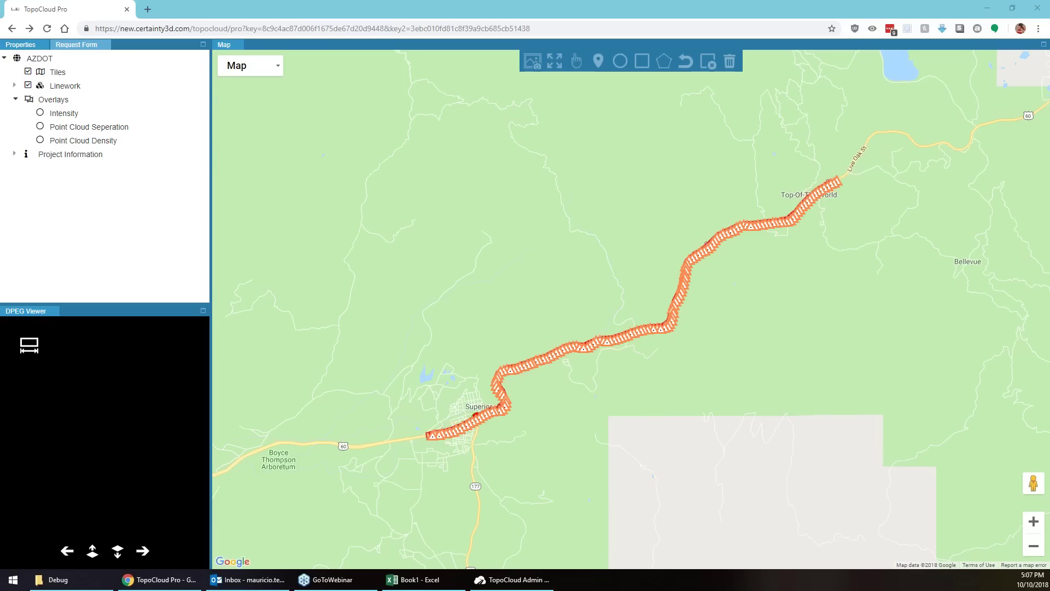
pyautogui.moveTo(602, 29); pyautogui.dragTo(56, 12)
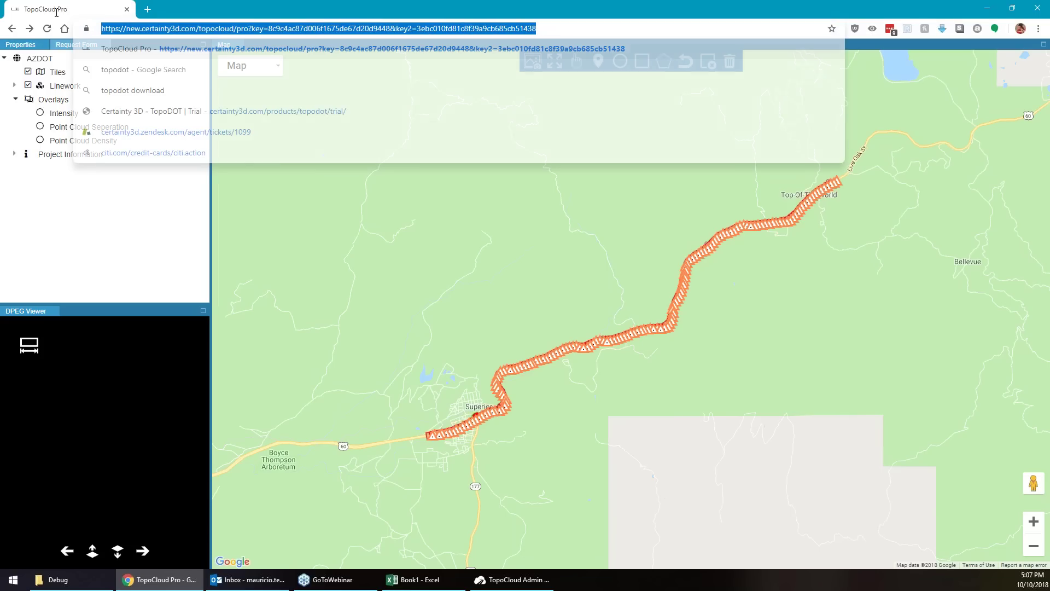
pyautogui.click(454, 295)
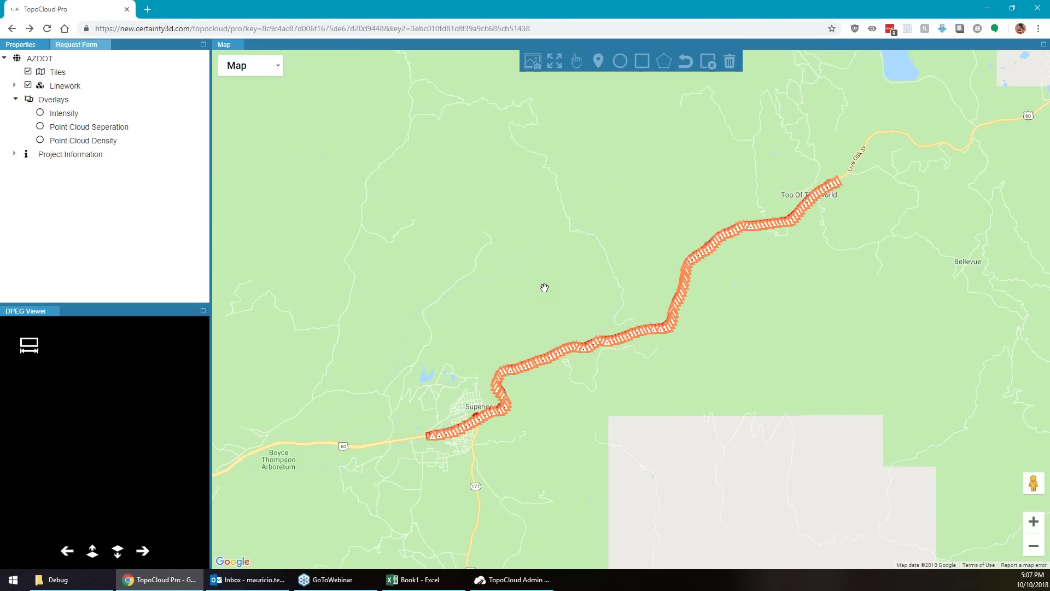